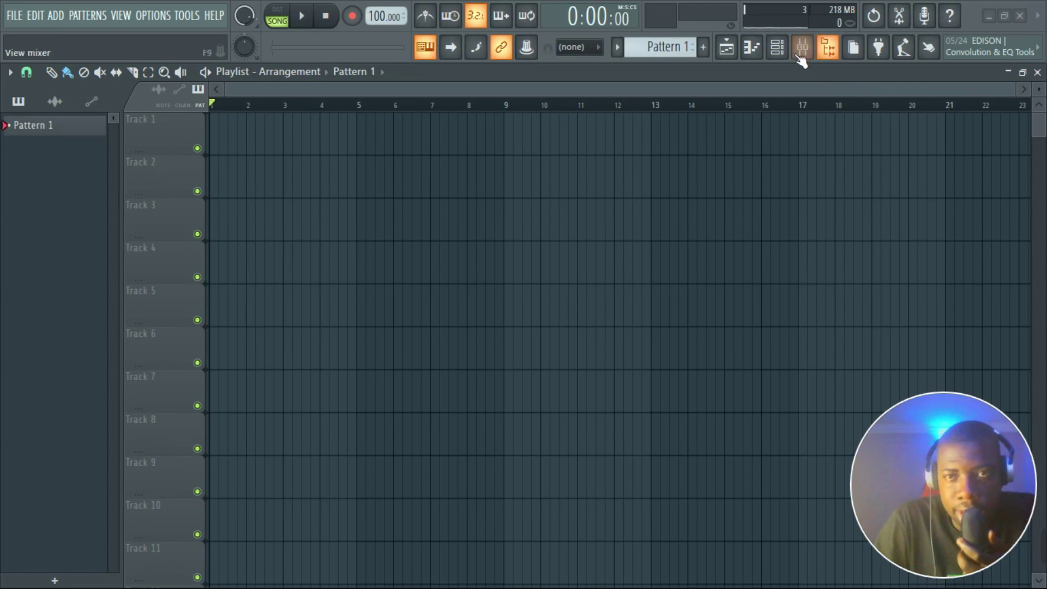
- Browse Cymatics Cobra > Drum One Shots > Snares > Rimshot Snares and add Rimshot Snare 2 as a channel
{"action": "left_click", "coordinate": [777, 47]}
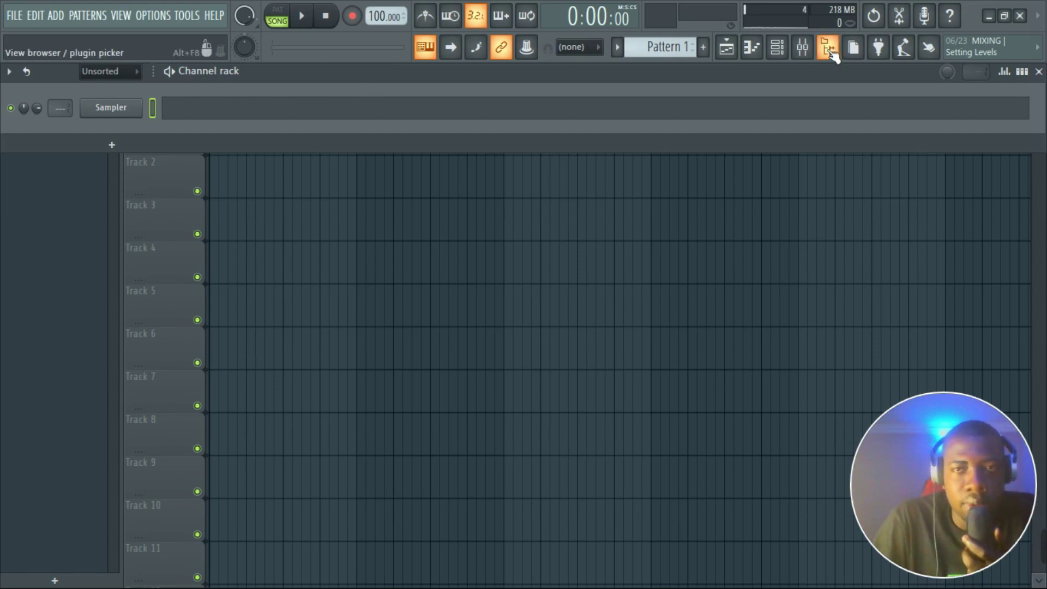
{"action": "left_click", "coordinate": [829, 49]}
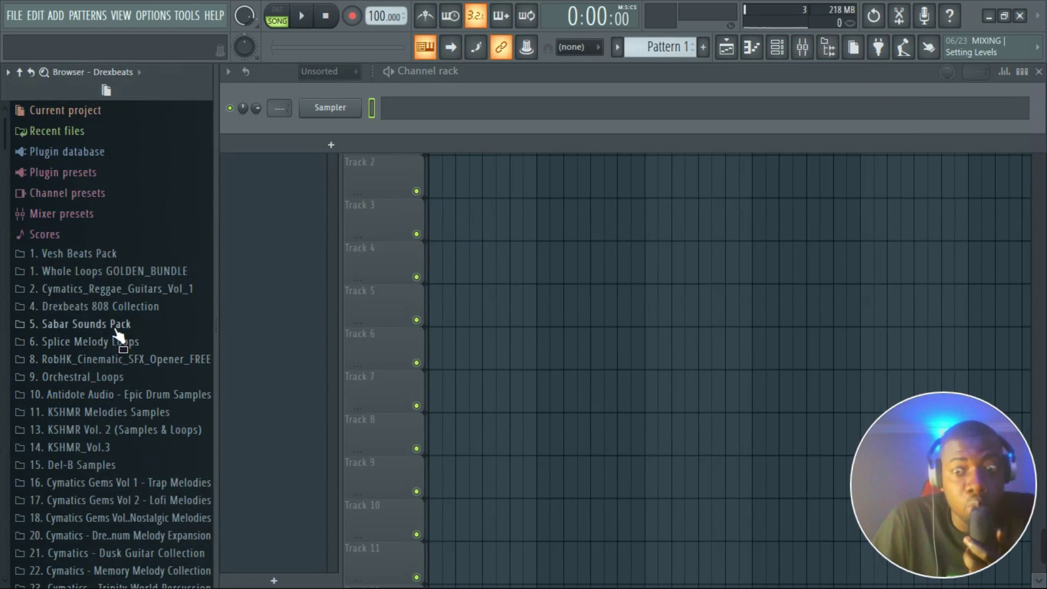
{"action": "scroll", "coordinate": [117, 363], "scroll_direction": "down", "scroll_amount": 12}
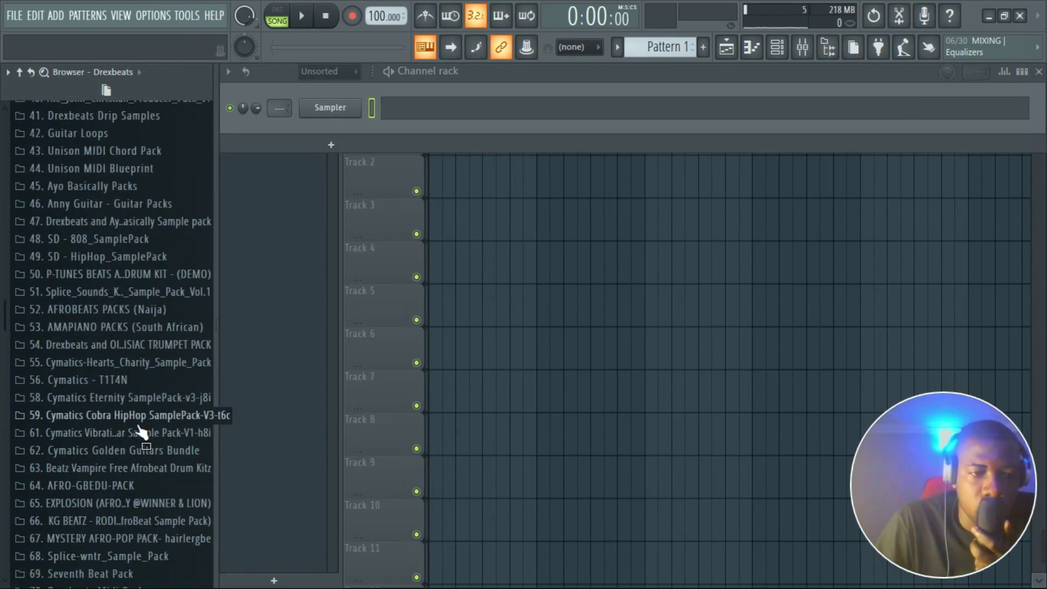
{"action": "left_click", "coordinate": [112, 415]}
{"action": "left_click", "coordinate": [79, 468]}
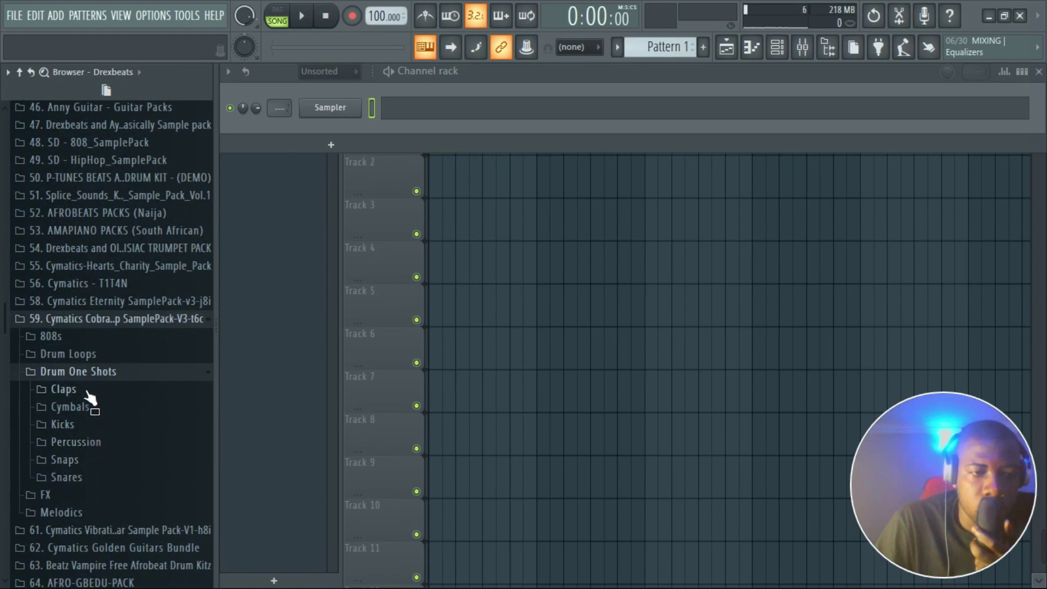
{"action": "left_click", "coordinate": [89, 478]}
{"action": "left_click", "coordinate": [115, 321]}
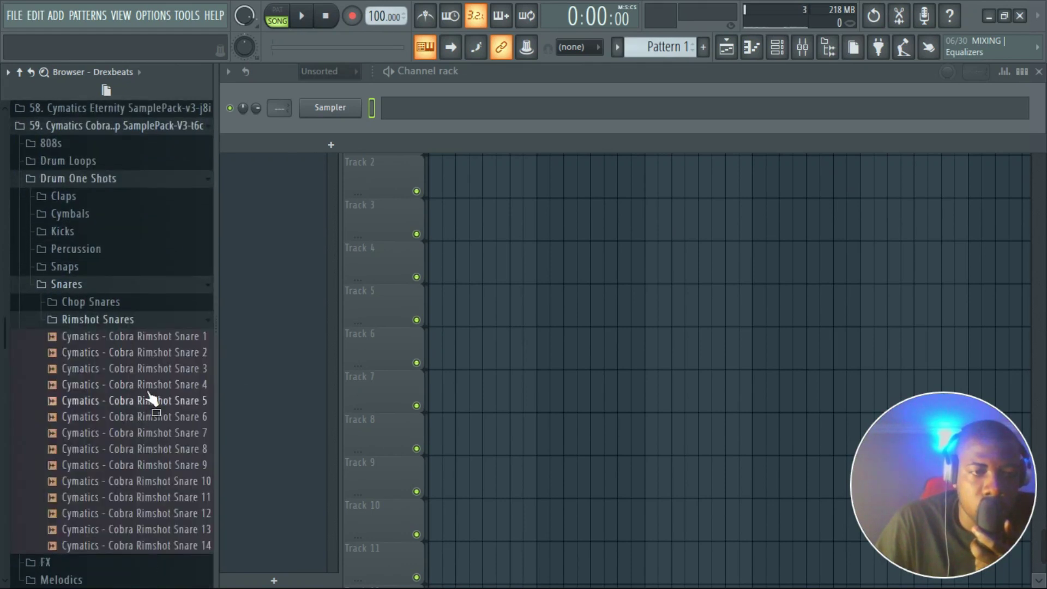
{"action": "left_click", "coordinate": [163, 339]}
{"action": "left_click", "coordinate": [170, 354]}
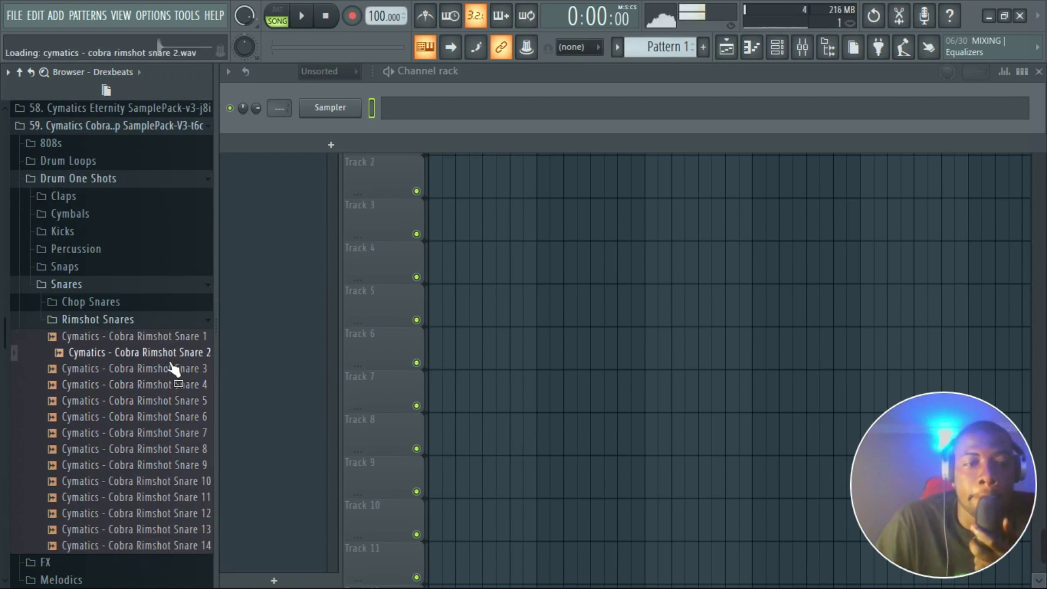
{"action": "left_click_drag", "start_coordinate": [177, 361], "coordinate": [335, 129]}
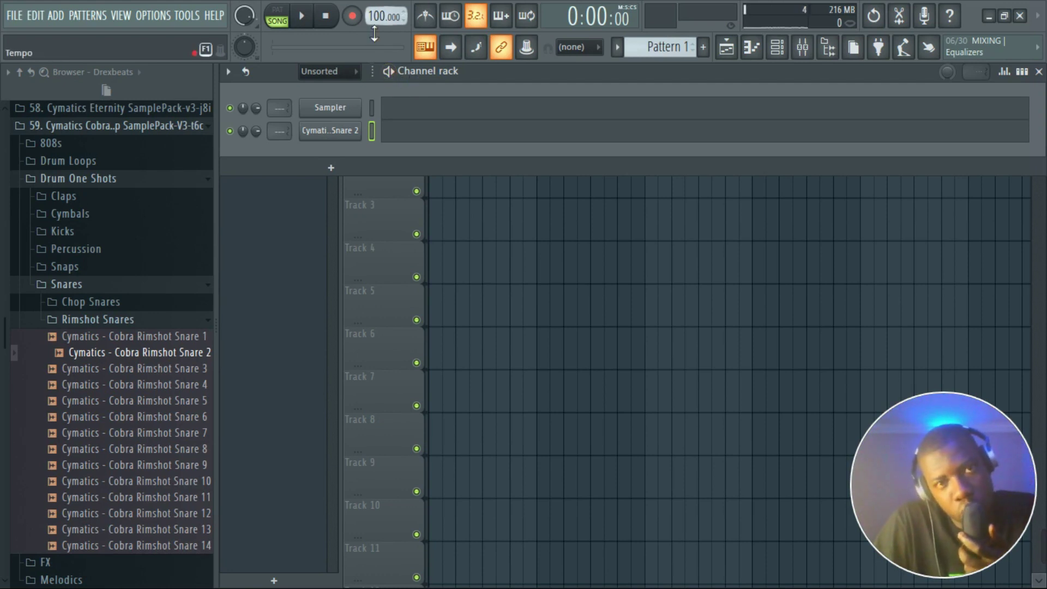
- Set the tempo to 110 BPM and add Rimshot Snare 5 as a new channel
{"action": "left_click_drag", "start_coordinate": [382, 22], "coordinate": [383, 20]}
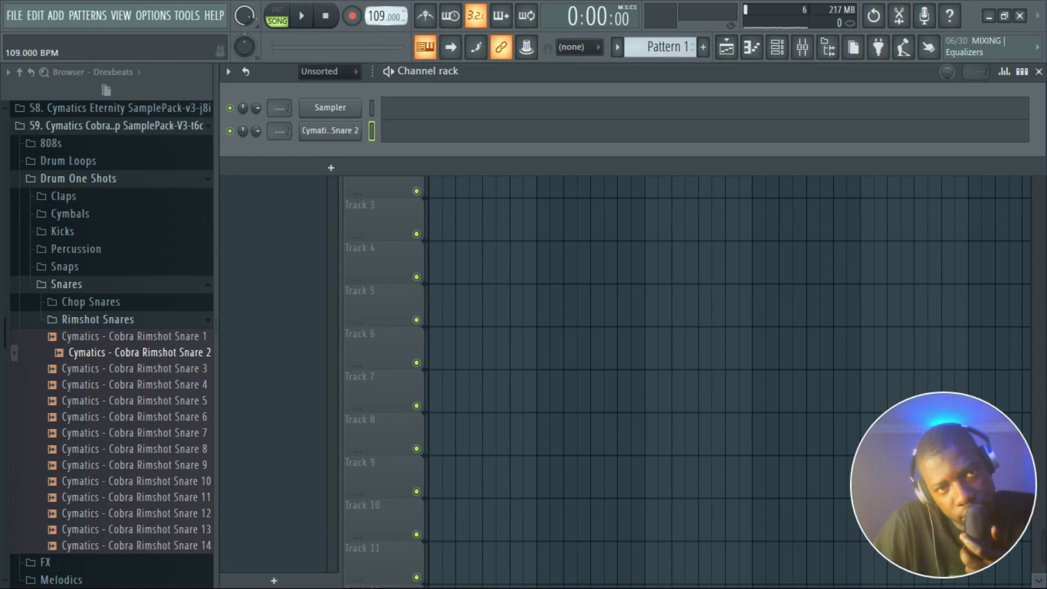
{"action": "left_click_drag", "start_coordinate": [384, 16], "coordinate": [385, 16]}
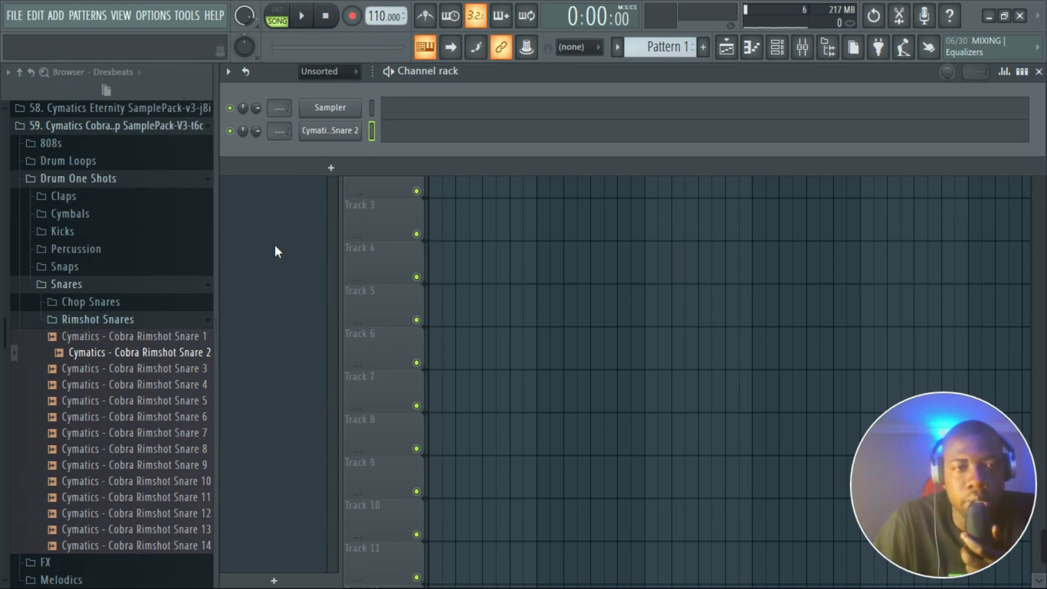
{"action": "left_click", "coordinate": [180, 385]}
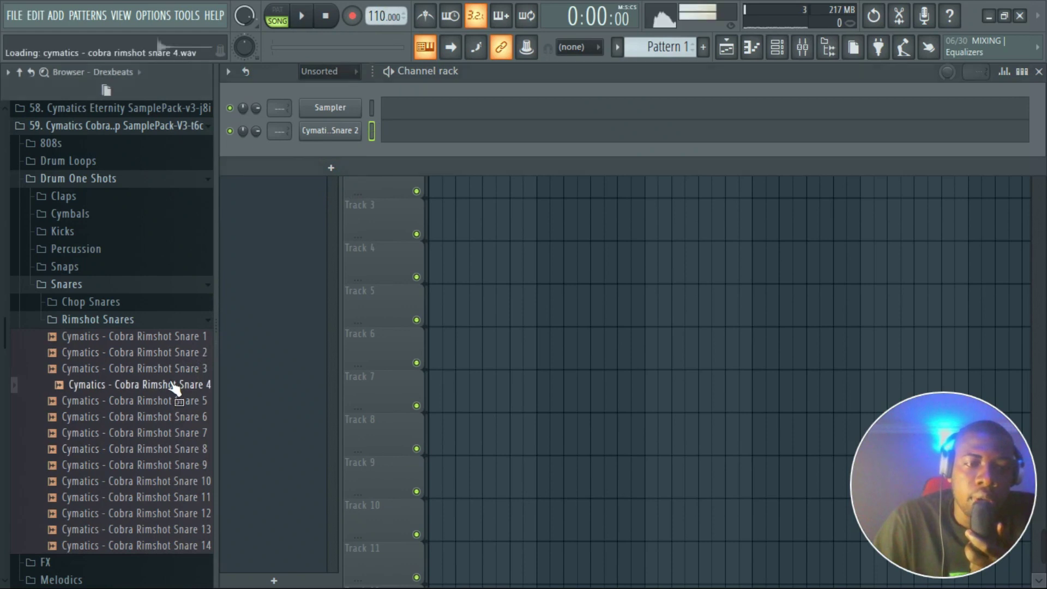
{"action": "left_click", "coordinate": [180, 400]}
{"action": "left_click_drag", "start_coordinate": [180, 401], "coordinate": [327, 150]}
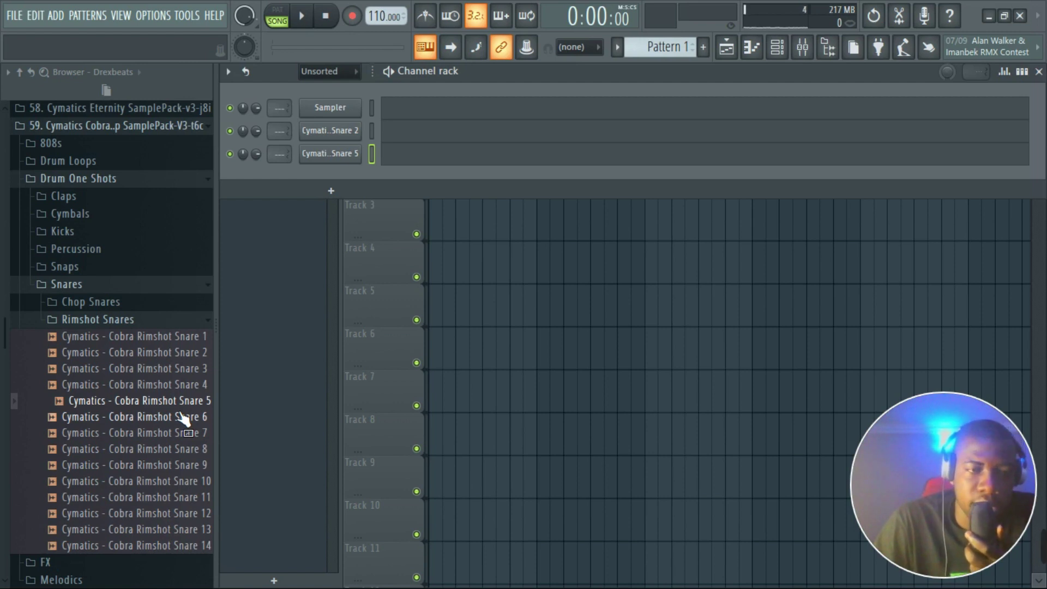
- Add Rimshot Snare 9, Cobra Percussion 9, another percussion and Cobra Percussion 26 to the rack
{"action": "left_click", "coordinate": [157, 432]}
{"action": "left_click", "coordinate": [162, 450]}
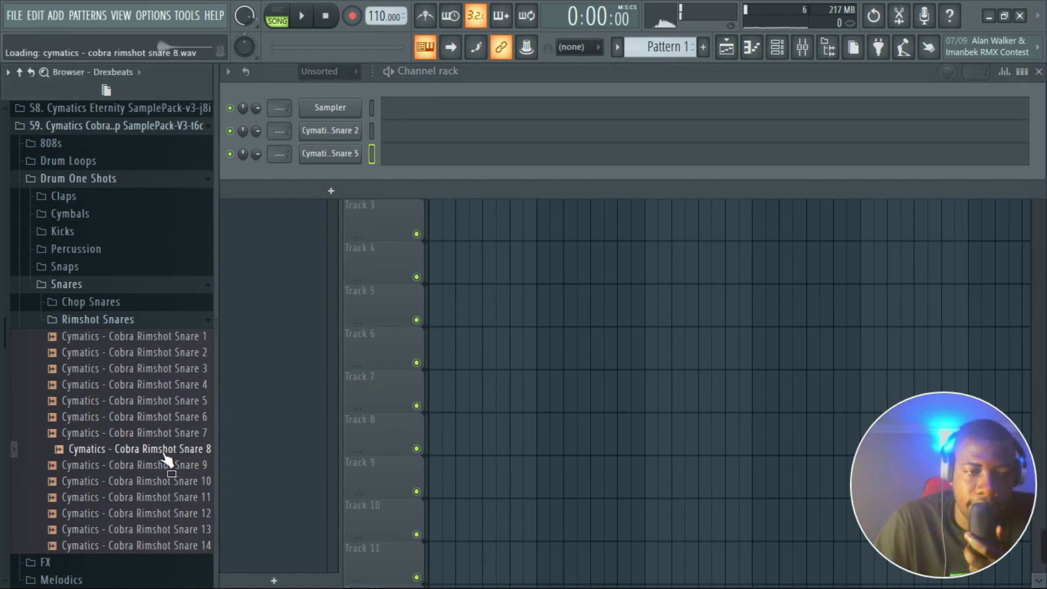
{"action": "left_click", "coordinate": [160, 465]}
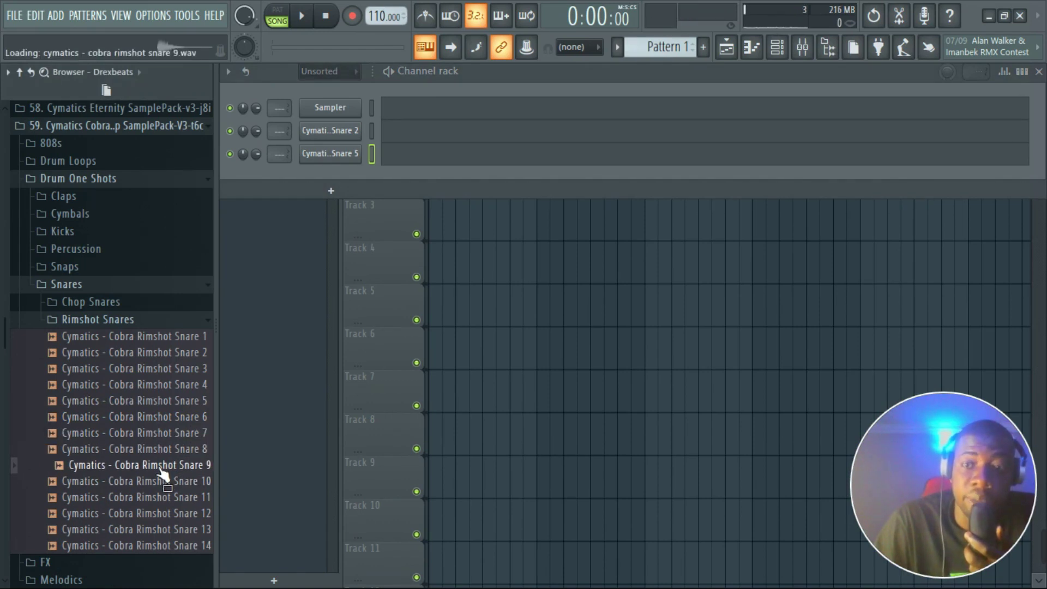
{"action": "left_click_drag", "start_coordinate": [161, 469], "coordinate": [342, 180]}
{"action": "left_click_drag", "start_coordinate": [341, 181], "coordinate": [341, 180]}
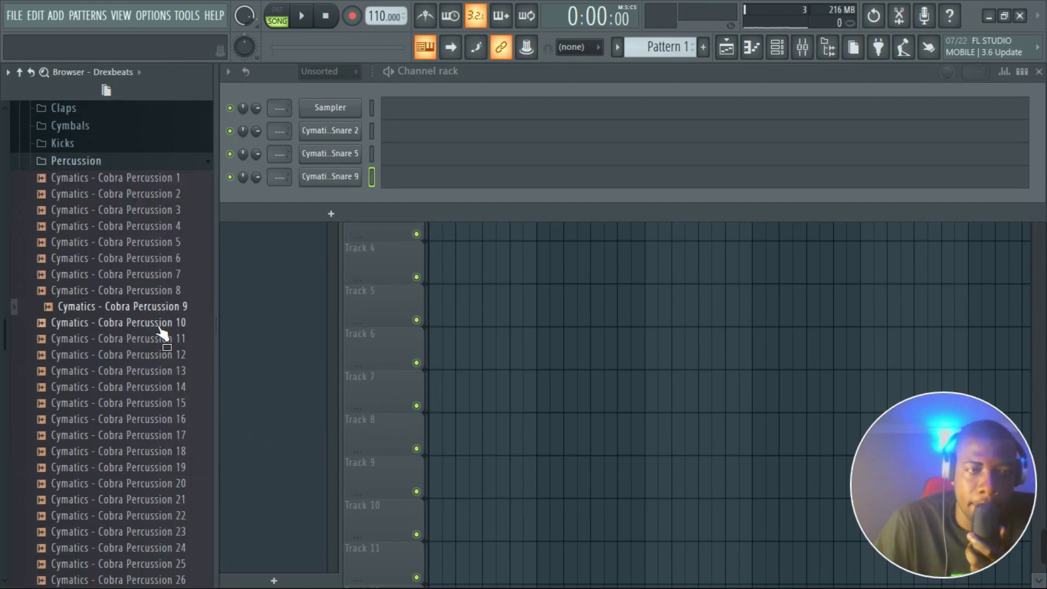
{"action": "left_click", "coordinate": [160, 324]}
{"action": "left_click", "coordinate": [162, 307]}
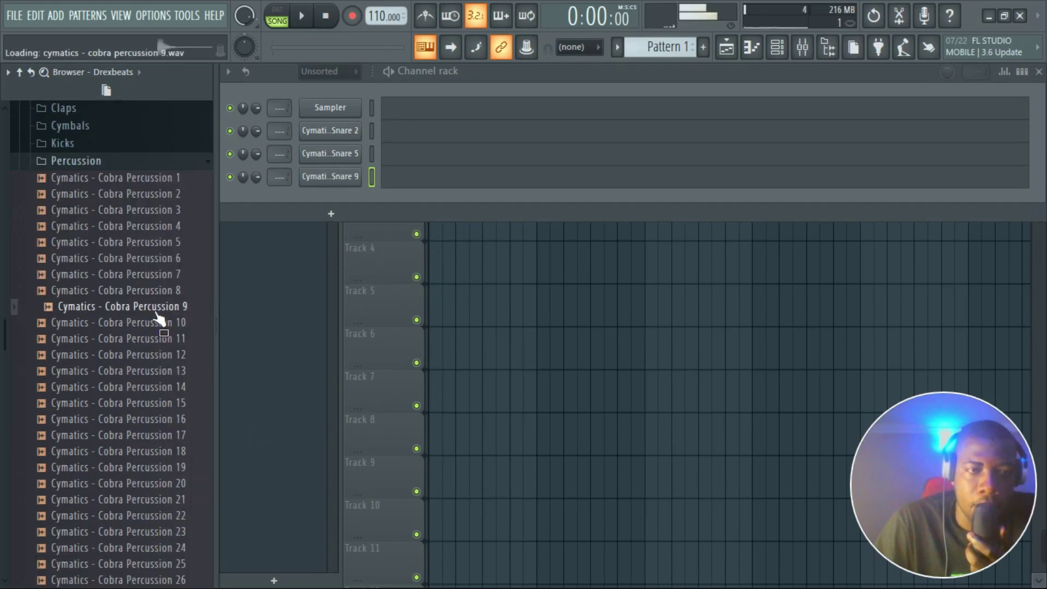
{"action": "left_click_drag", "start_coordinate": [163, 308], "coordinate": [339, 191]}
{"action": "scroll", "coordinate": [158, 327], "scroll_direction": "down", "scroll_amount": 4}
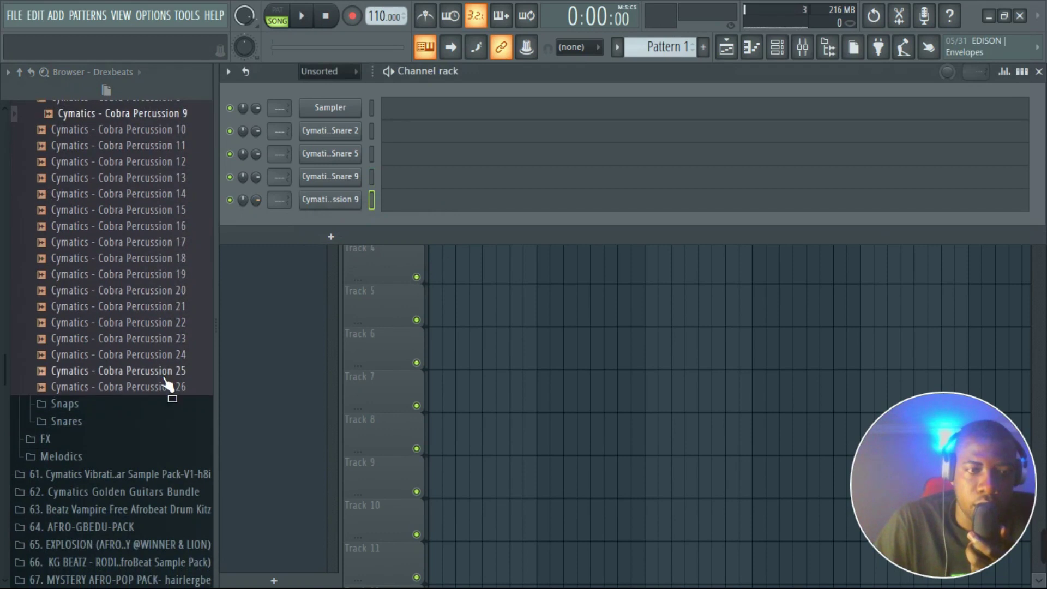
{"action": "left_click_drag", "start_coordinate": [163, 374], "coordinate": [331, 223]}
{"action": "left_click", "coordinate": [173, 388]}
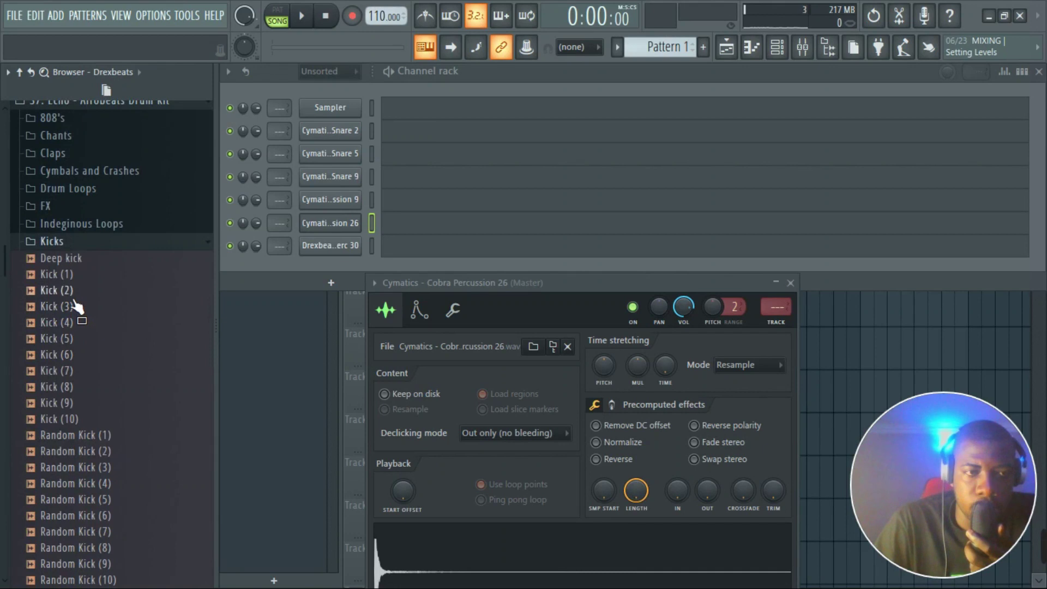
- Add Kick (2) as a new channel and lower its volume to about 54%
{"action": "left_click", "coordinate": [70, 291]}
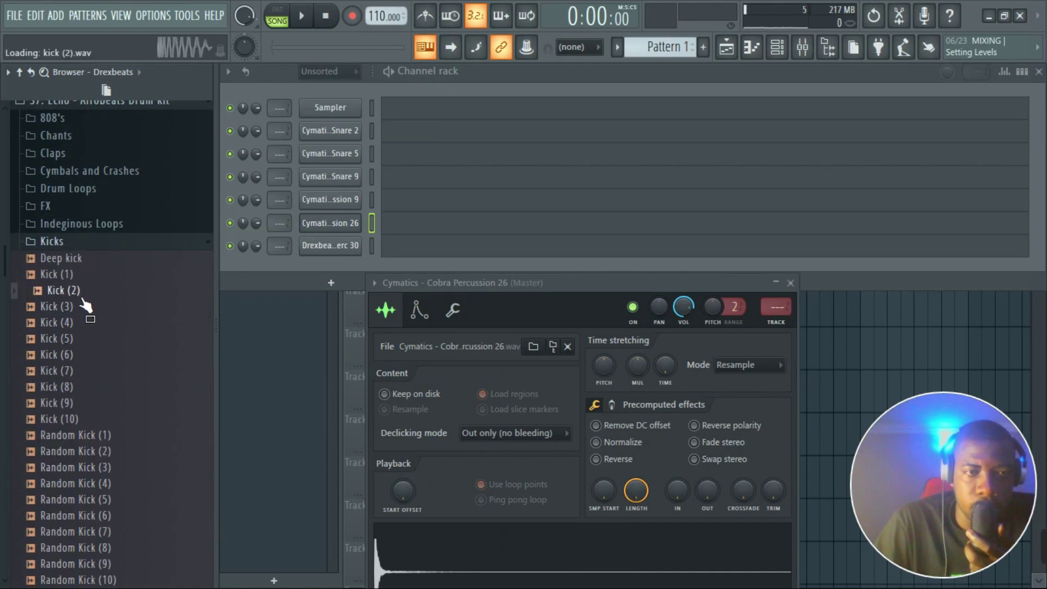
{"action": "left_click_drag", "start_coordinate": [79, 294], "coordinate": [333, 263]}
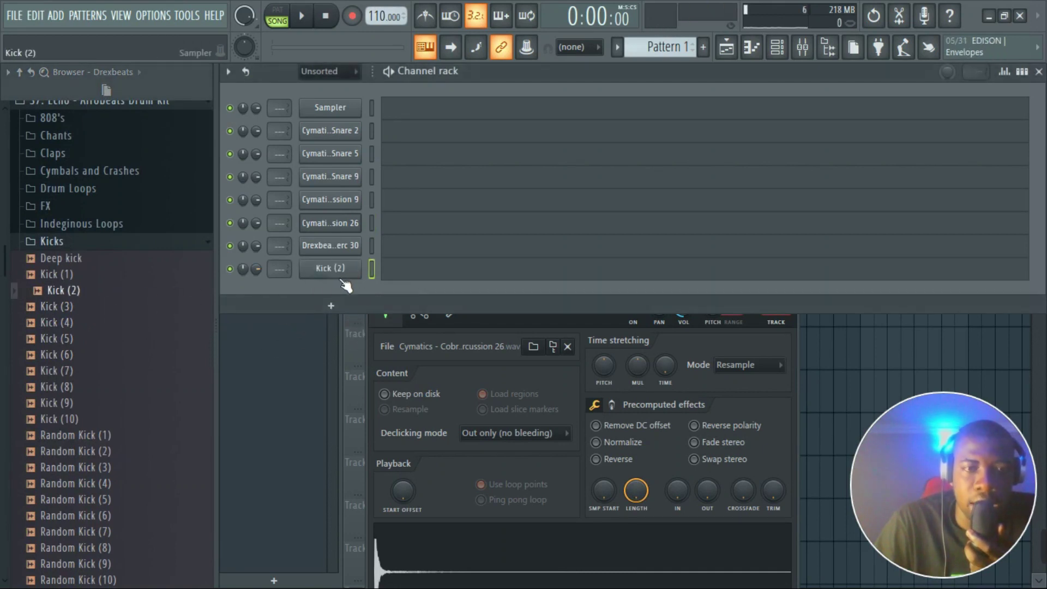
{"action": "left_click", "coordinate": [334, 274]}
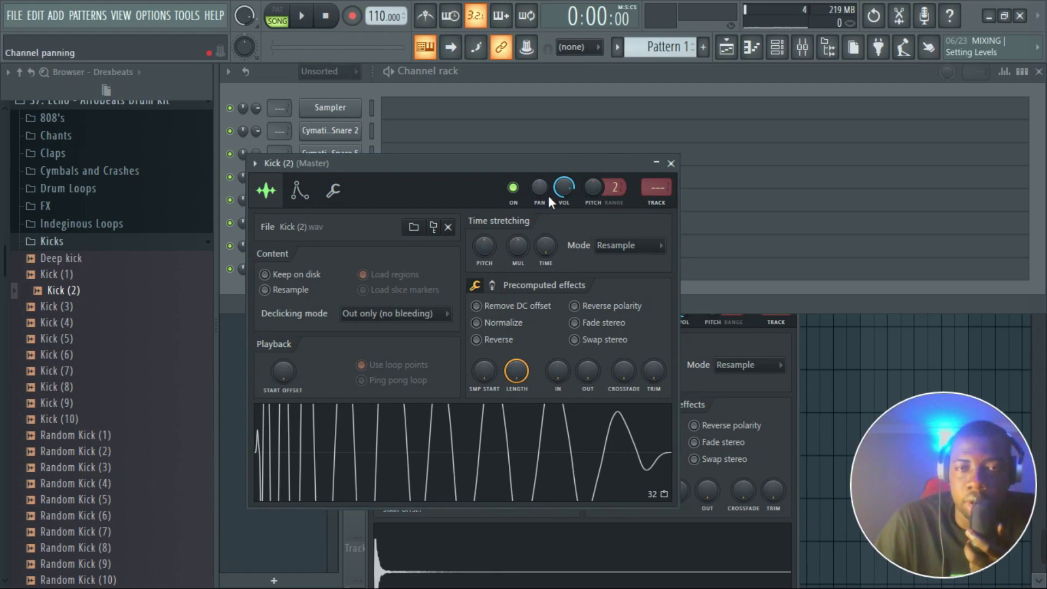
{"action": "left_click_drag", "start_coordinate": [574, 183], "coordinate": [574, 200]}
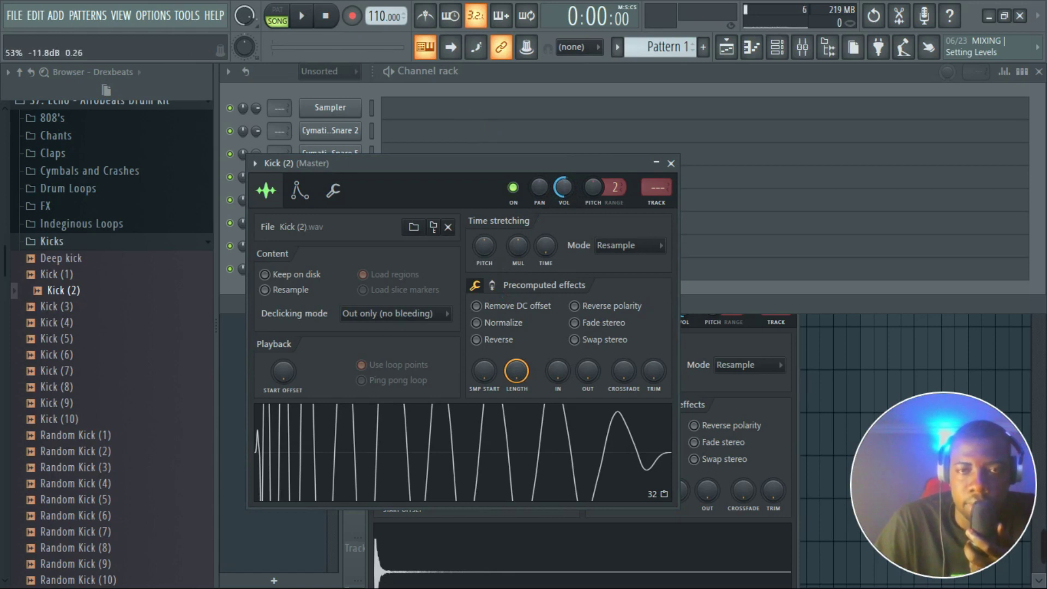
- Set Rimshot Snare 2 to about 55% and Rimshot Snare 9 to about 45% volume
{"action": "left_click", "coordinate": [289, 287]}
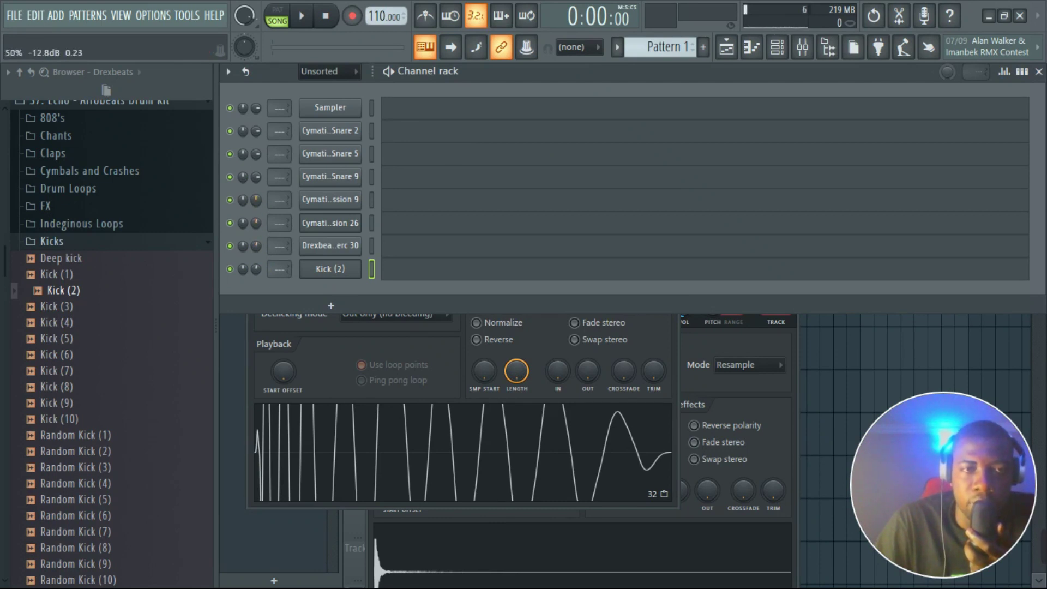
{"action": "left_click_drag", "start_coordinate": [258, 176], "coordinate": [258, 164]}
{"action": "left_click_drag", "start_coordinate": [257, 132], "coordinate": [257, 143]}
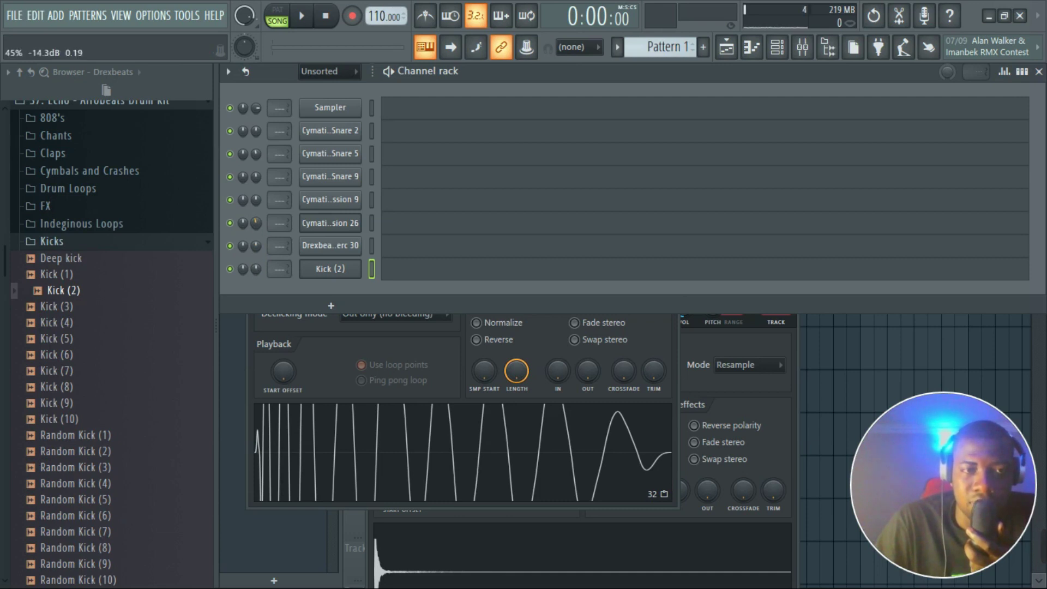
{"action": "left_click_drag", "start_coordinate": [256, 177], "coordinate": [259, 180]}
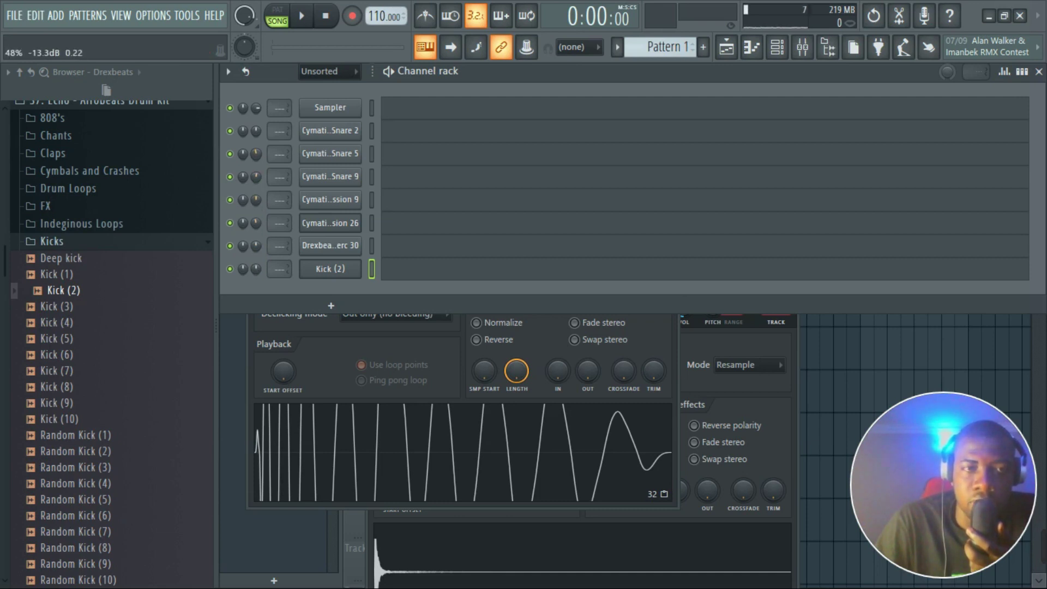
- In Cobra Percussion 26's piano roll, place five one-step C5 hits across bar 1
{"action": "left_click", "coordinate": [389, 223]}
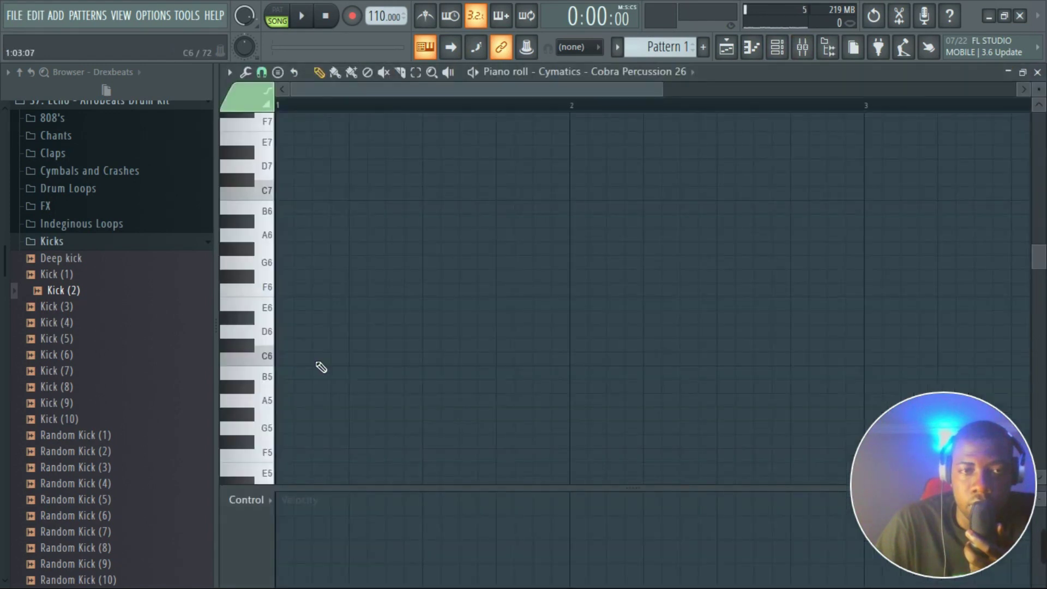
{"action": "scroll", "coordinate": [308, 304], "scroll_direction": "down", "scroll_amount": 4}
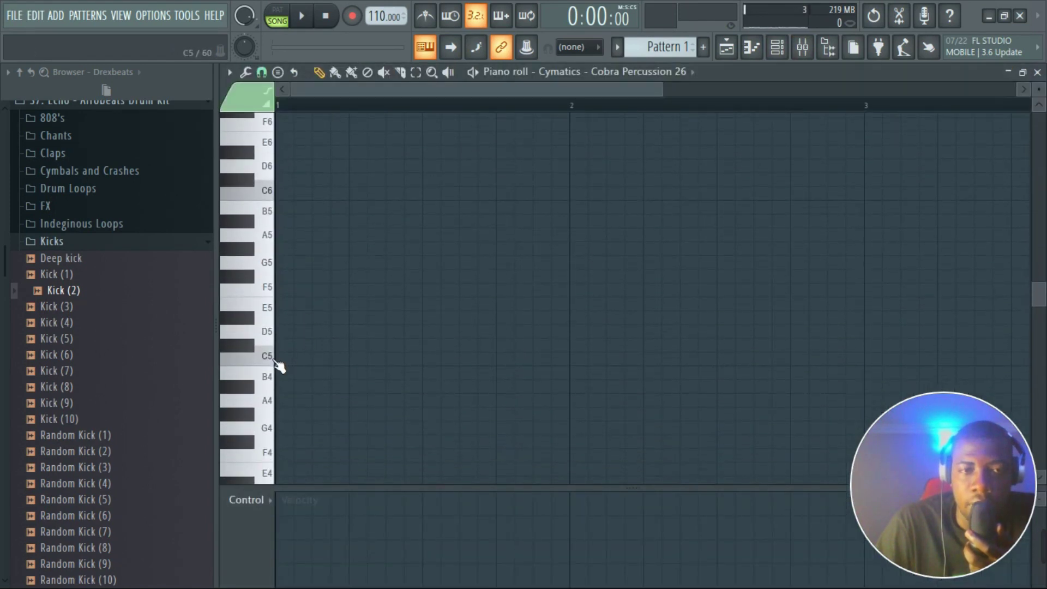
{"action": "left_click", "coordinate": [273, 361]}
{"action": "left_click", "coordinate": [306, 359]}
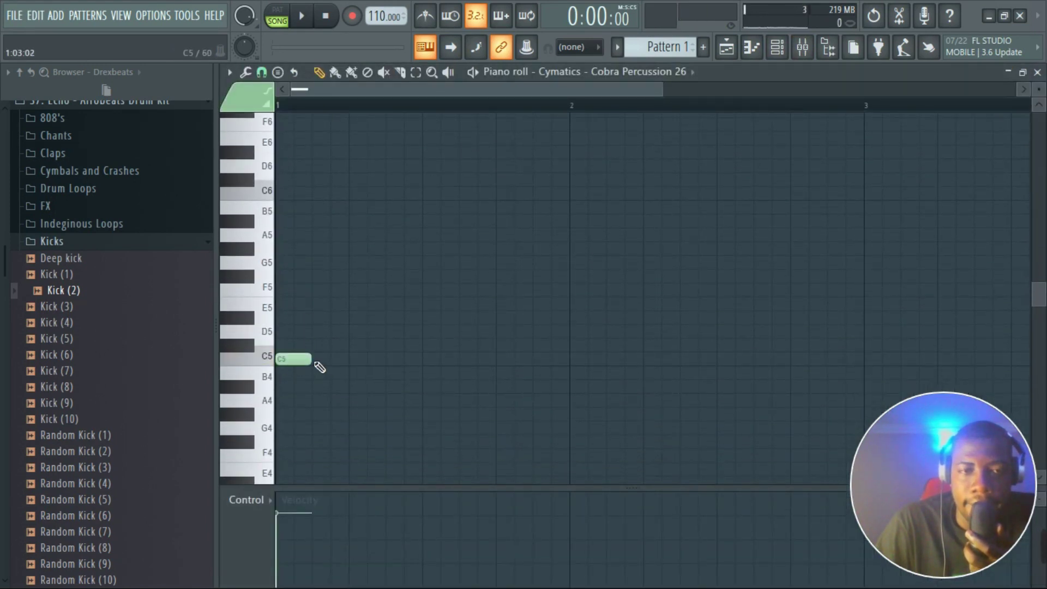
{"action": "left_click_drag", "start_coordinate": [311, 361], "coordinate": [307, 371]}
{"action": "left_click", "coordinate": [339, 360]}
{"action": "left_click", "coordinate": [394, 360]}
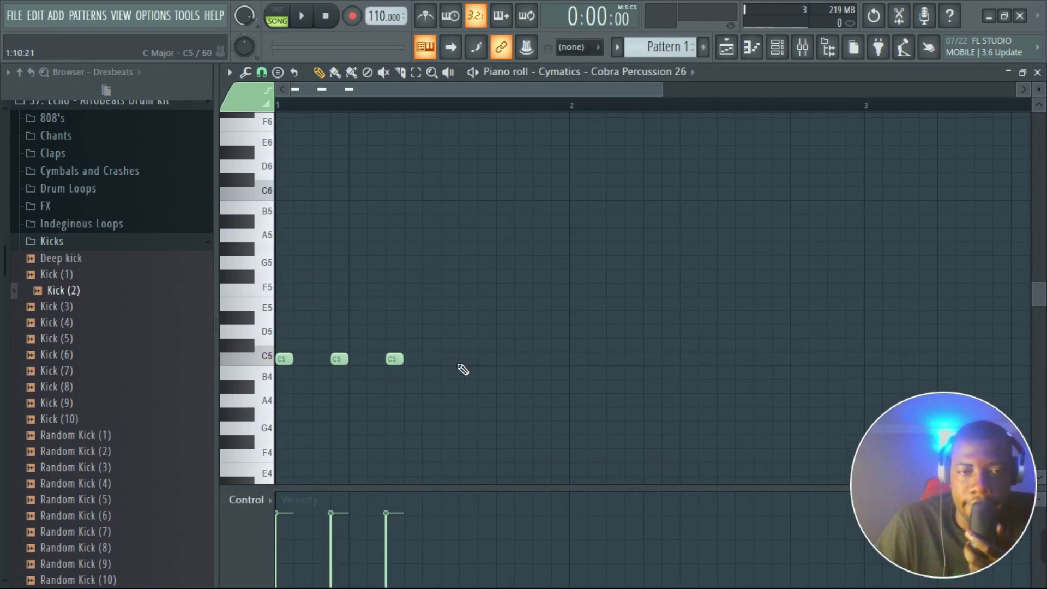
{"action": "left_click", "coordinate": [468, 360]}
{"action": "left_click", "coordinate": [504, 360]}
- Add five more C5 percussion hits across bar 2
{"action": "left_click", "coordinate": [579, 360]}
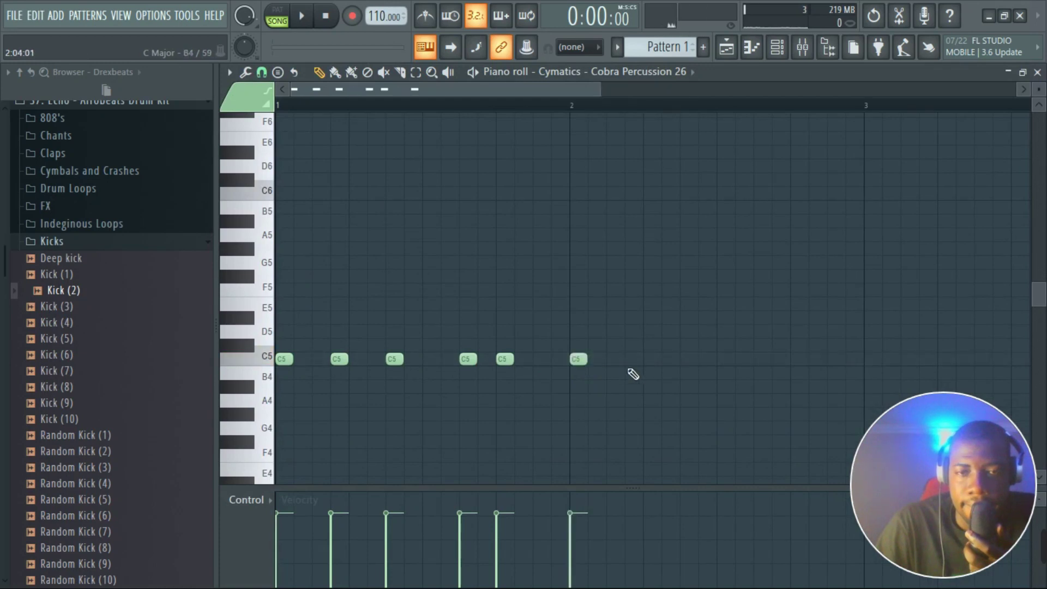
{"action": "left_click", "coordinate": [634, 360]}
{"action": "left_click", "coordinate": [689, 360]}
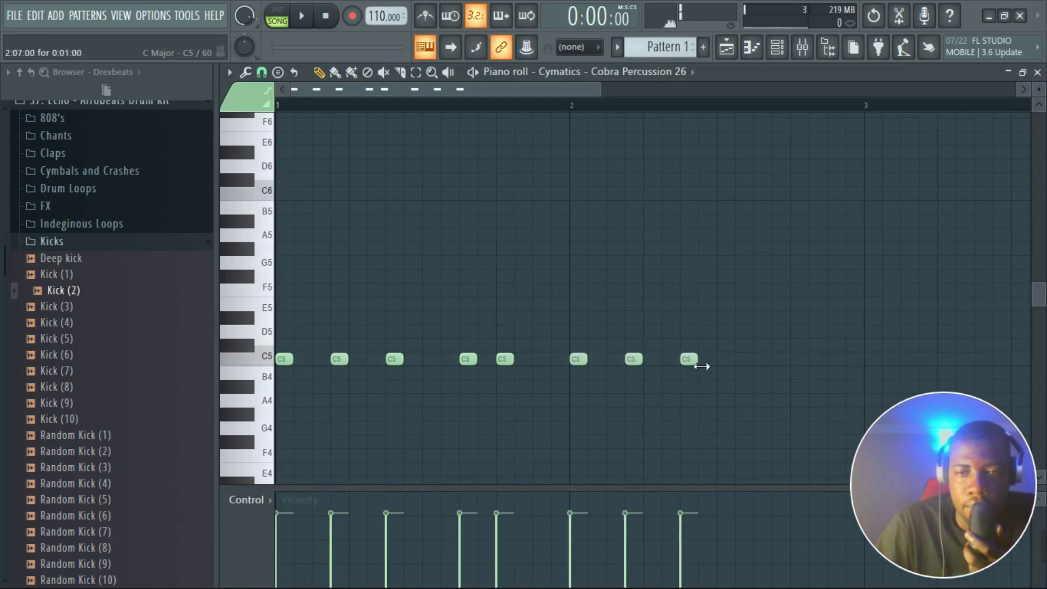
{"action": "left_click", "coordinate": [762, 360]}
{"action": "left_click", "coordinate": [800, 360]}
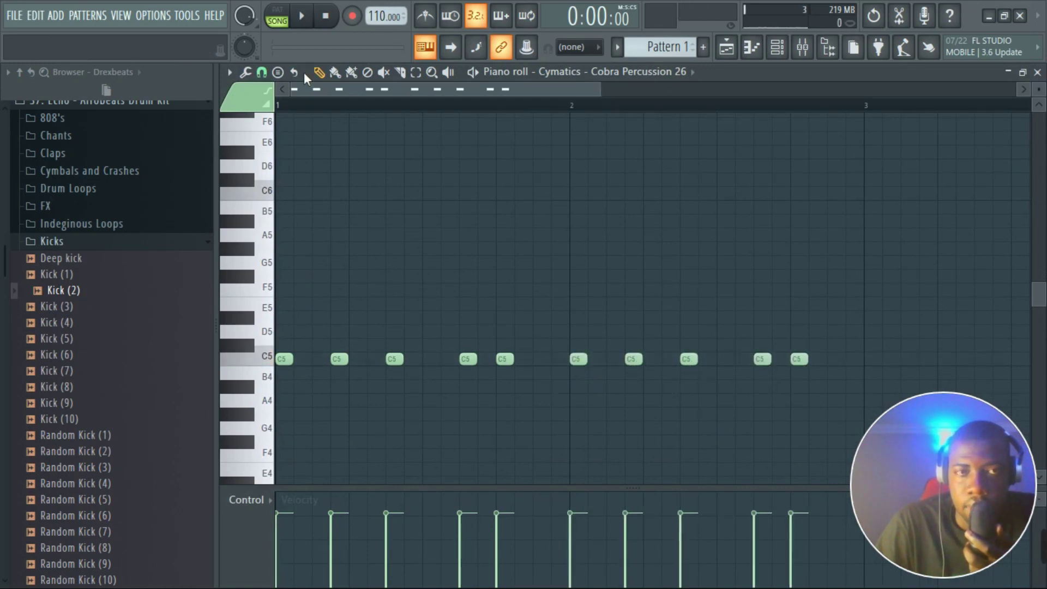
- Audition the percussion pattern in PAT mode, then stop playback
{"action": "left_click", "coordinate": [277, 15]}
{"action": "left_click", "coordinate": [301, 16]}
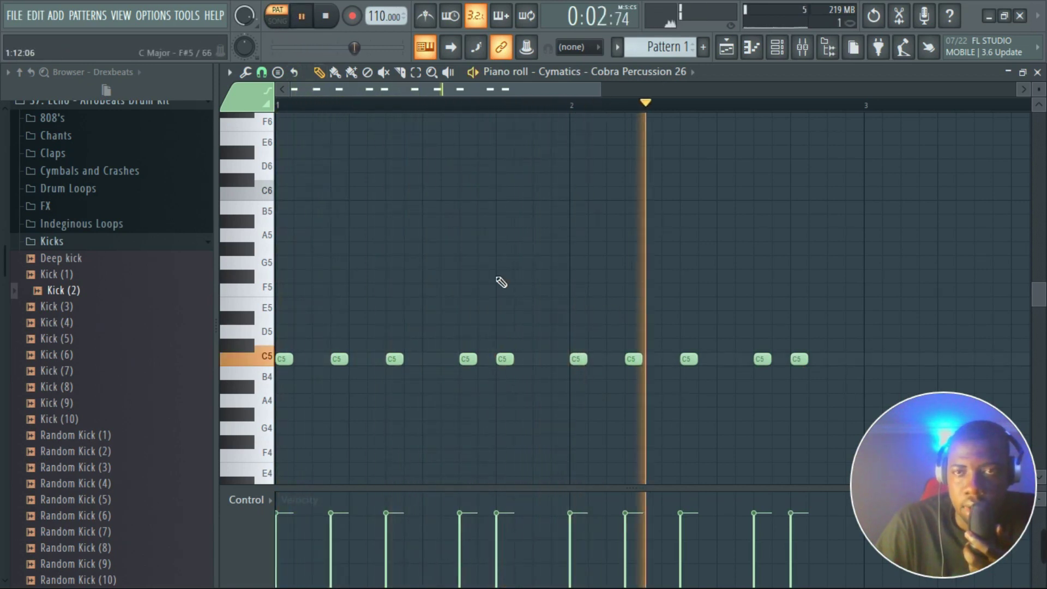
{"action": "left_click", "coordinate": [55, 243]}
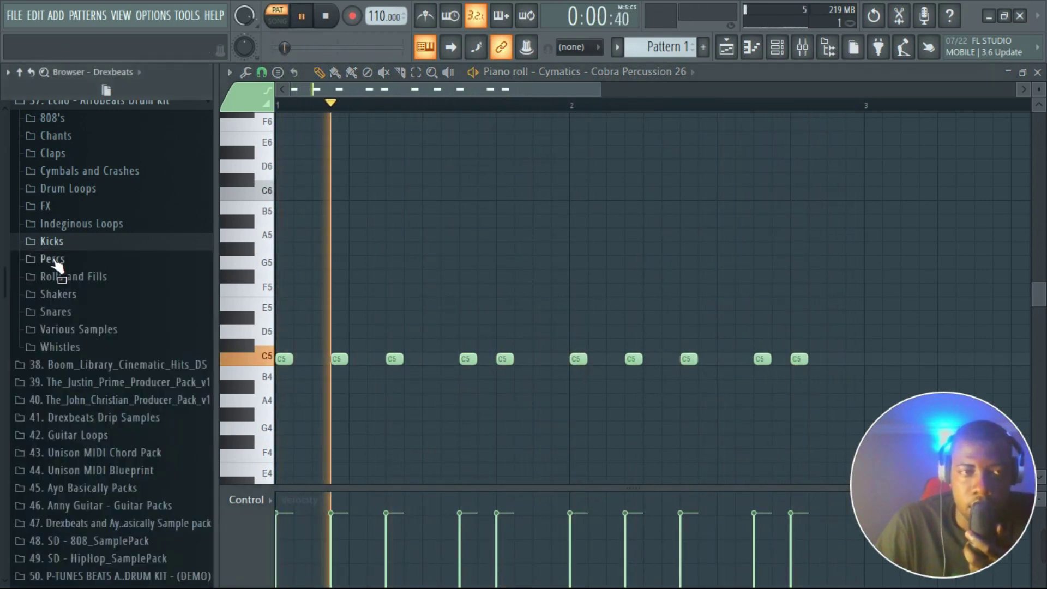
{"action": "scroll", "coordinate": [58, 270], "scroll_direction": "down", "scroll_amount": 10}
{"action": "scroll", "coordinate": [77, 255], "scroll_direction": "up", "scroll_amount": 2}
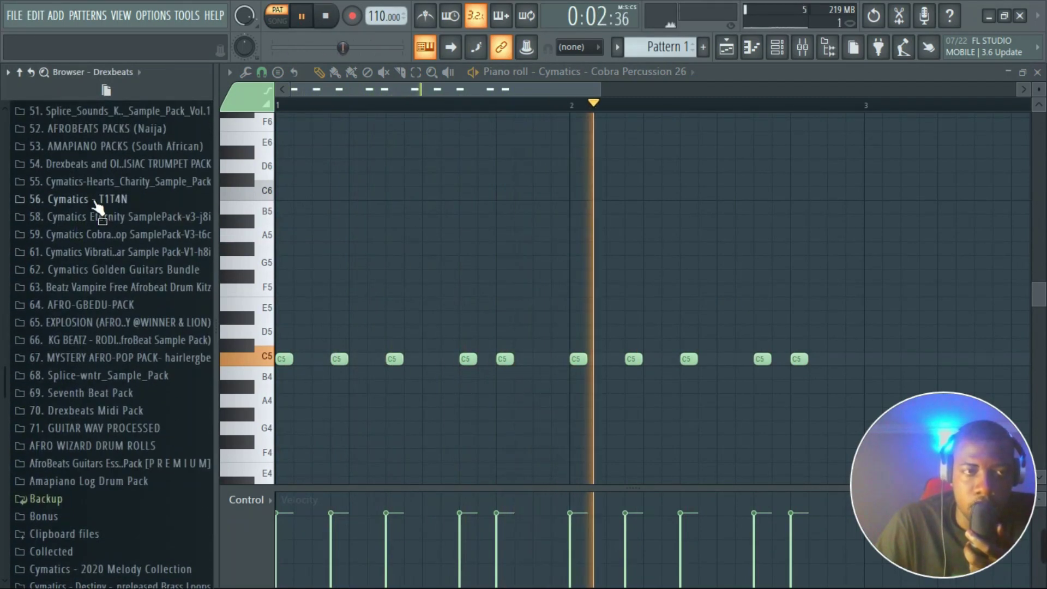
{"action": "key", "text": "space"}
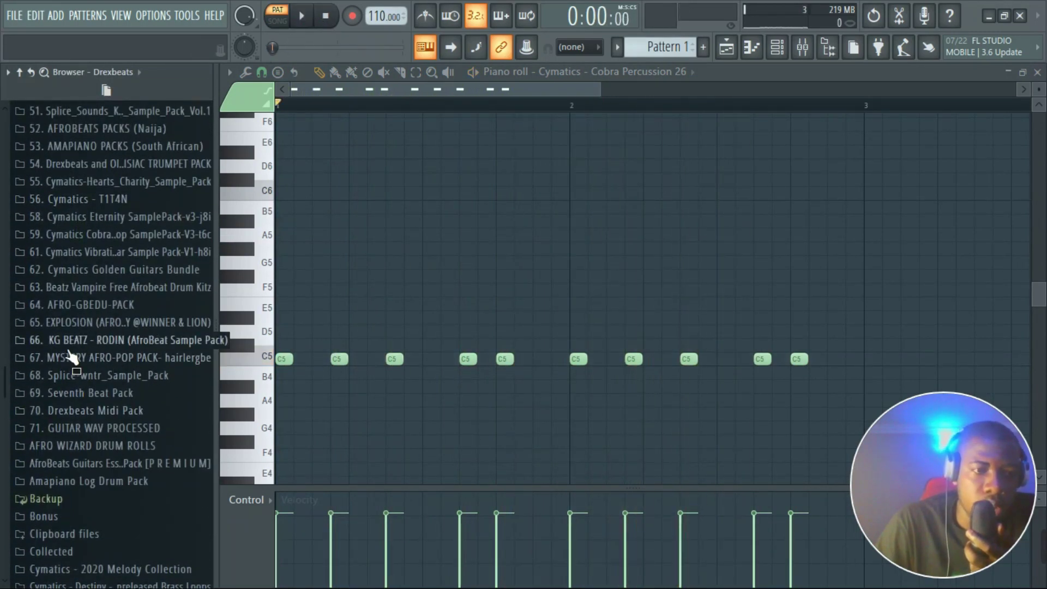
{"action": "scroll", "coordinate": [71, 357], "scroll_direction": "down", "scroll_amount": 2}
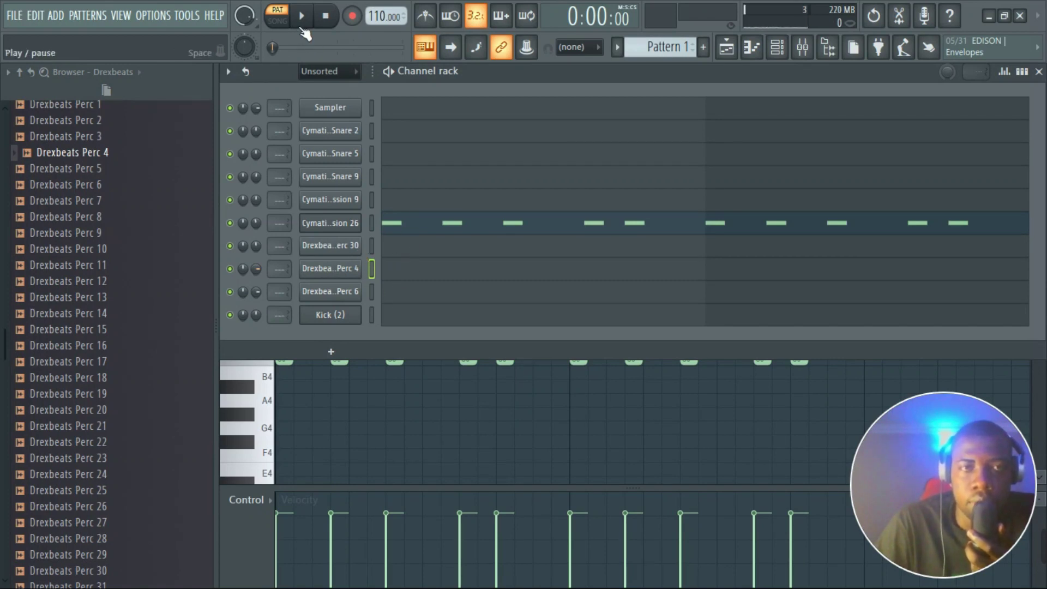
- In Rimshot Snare 5's piano roll, place C5 hits on beats 2 and 4 of bars 1 and 2
{"action": "left_click", "coordinate": [301, 26]}
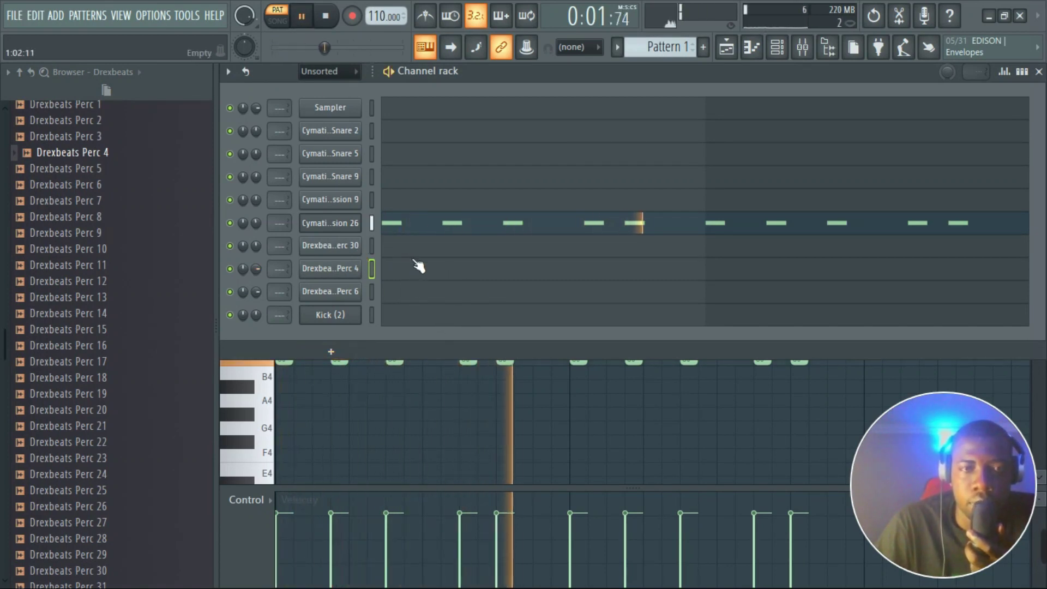
{"action": "left_click", "coordinate": [347, 245]}
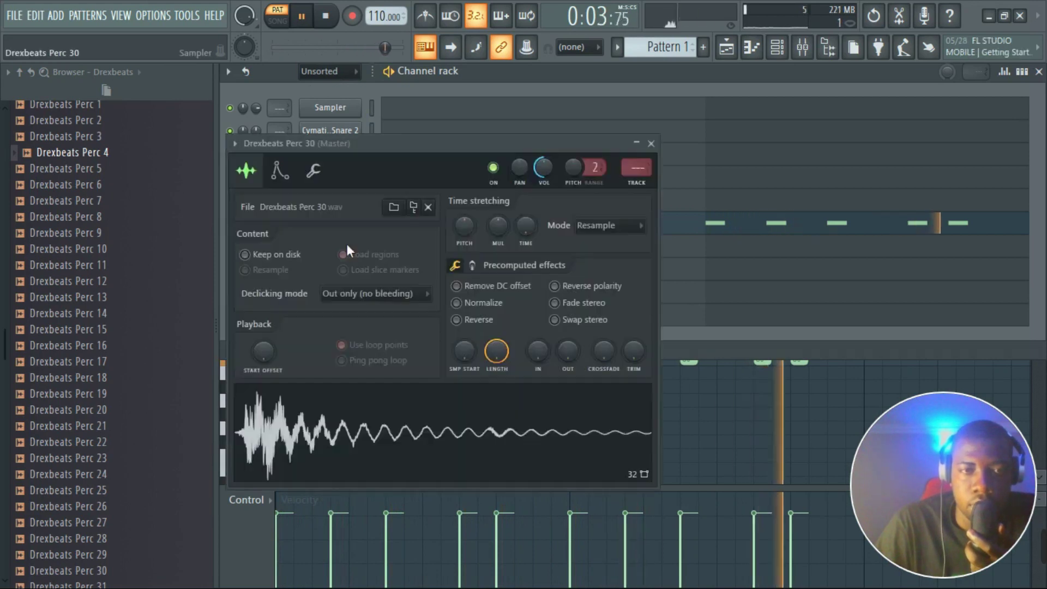
{"action": "left_click", "coordinate": [462, 89]}
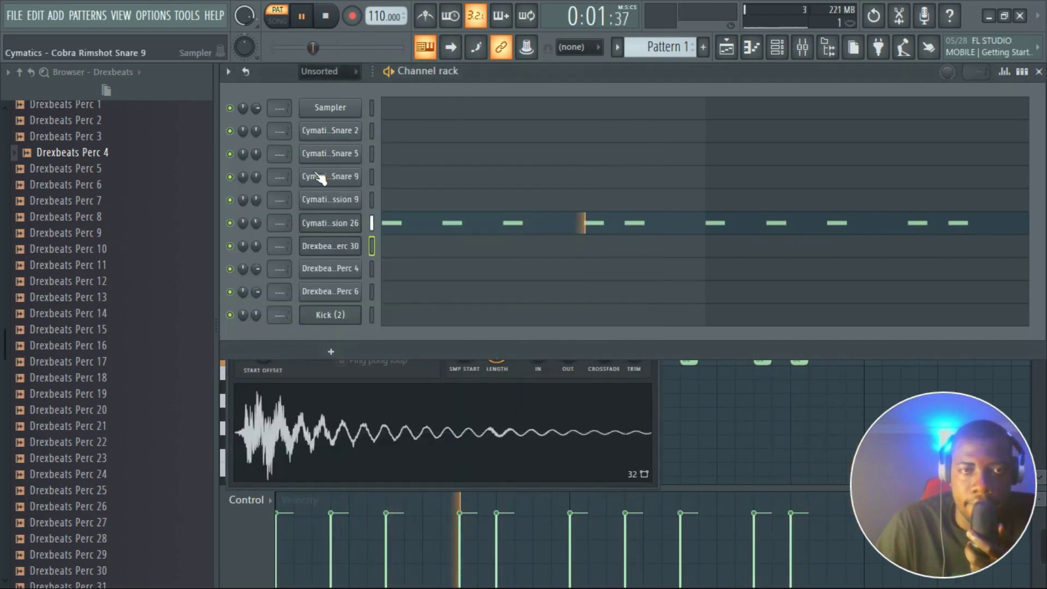
{"action": "left_click", "coordinate": [328, 153]}
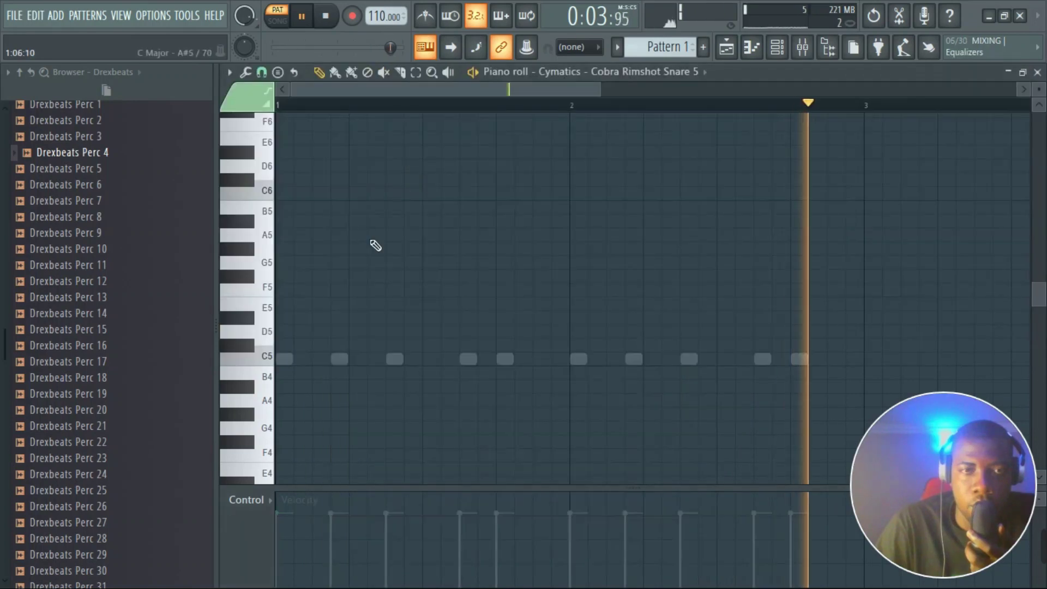
{"action": "key", "text": "F7"}
{"action": "left_click", "coordinate": [340, 359]}
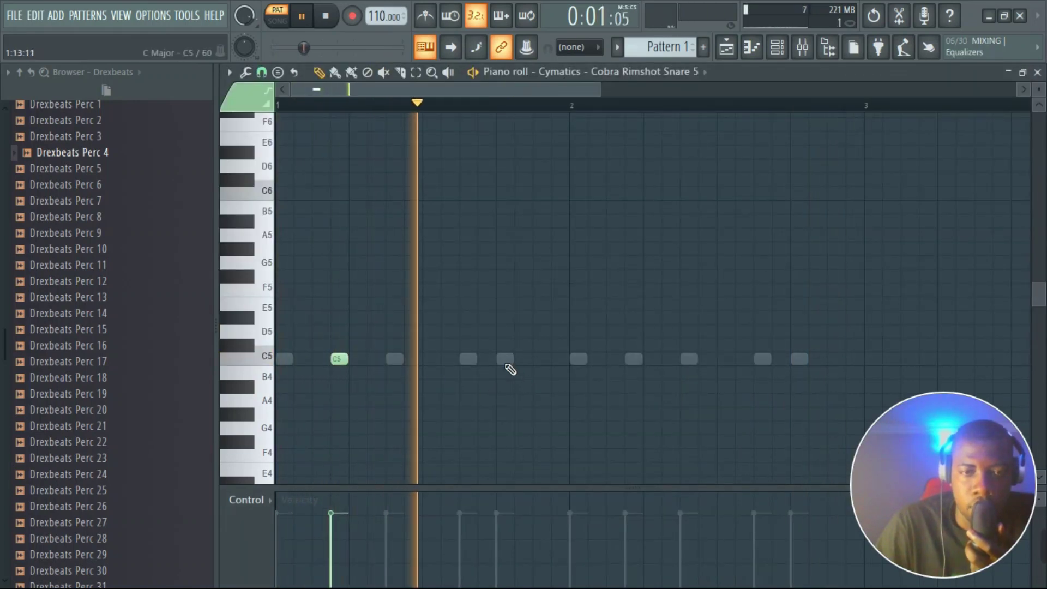
{"action": "left_click", "coordinate": [506, 361]}
{"action": "left_click", "coordinate": [633, 360]}
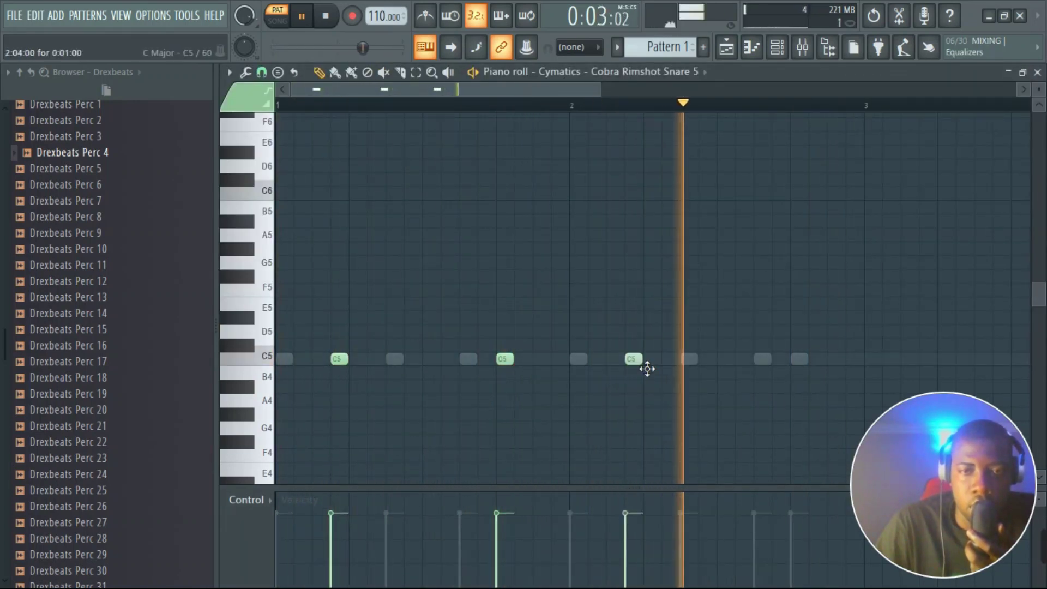
{"action": "left_click", "coordinate": [800, 360]}
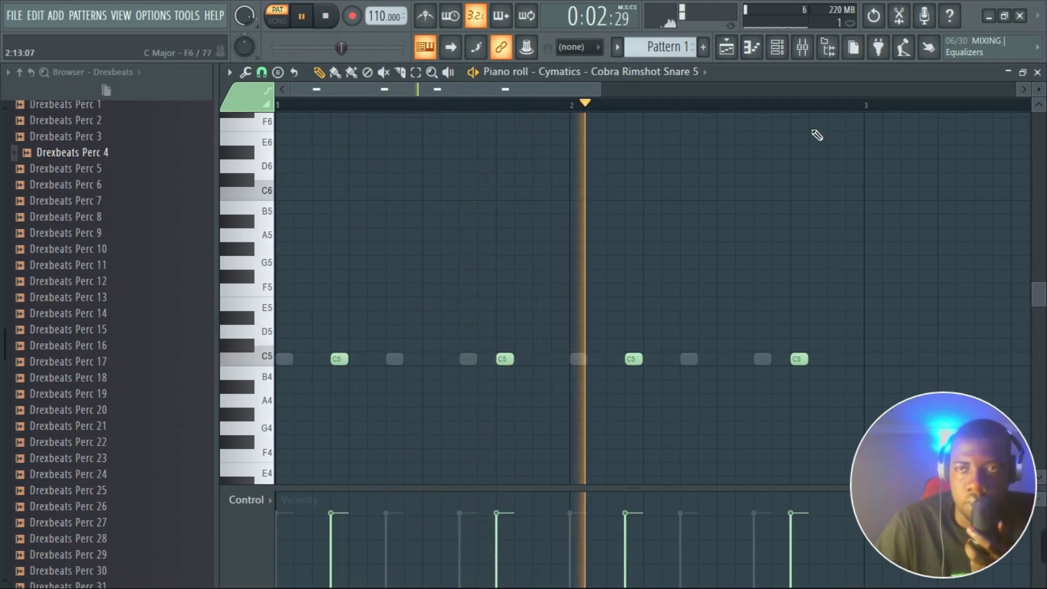
- Close the piano roll and place Pattern 1 on Track 3 at bars 1 and 3
{"action": "key", "text": "F7"}
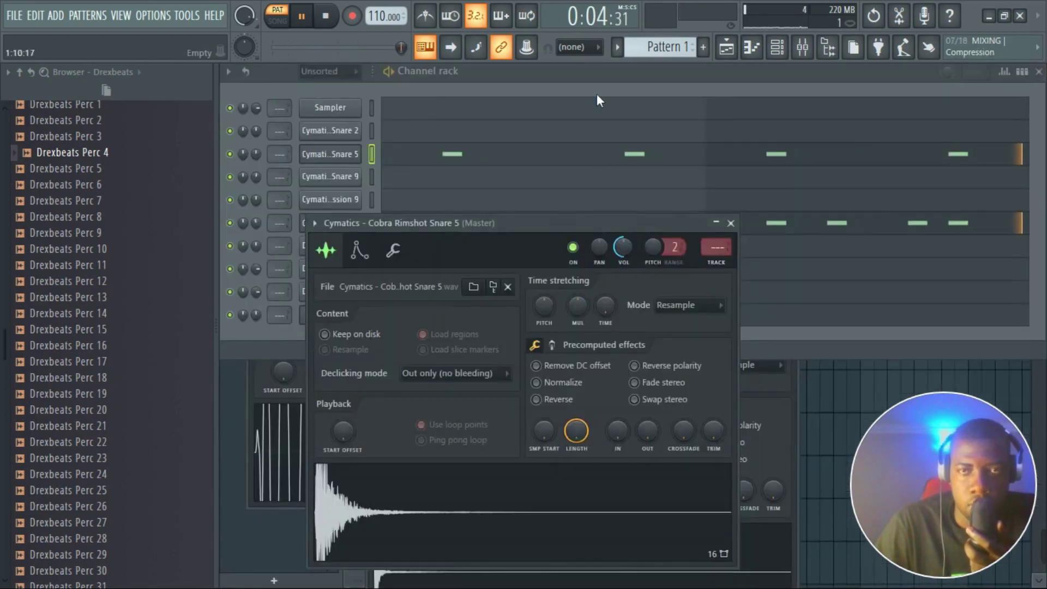
{"action": "key", "text": "F5"}
{"action": "left_click", "coordinate": [439, 221]}
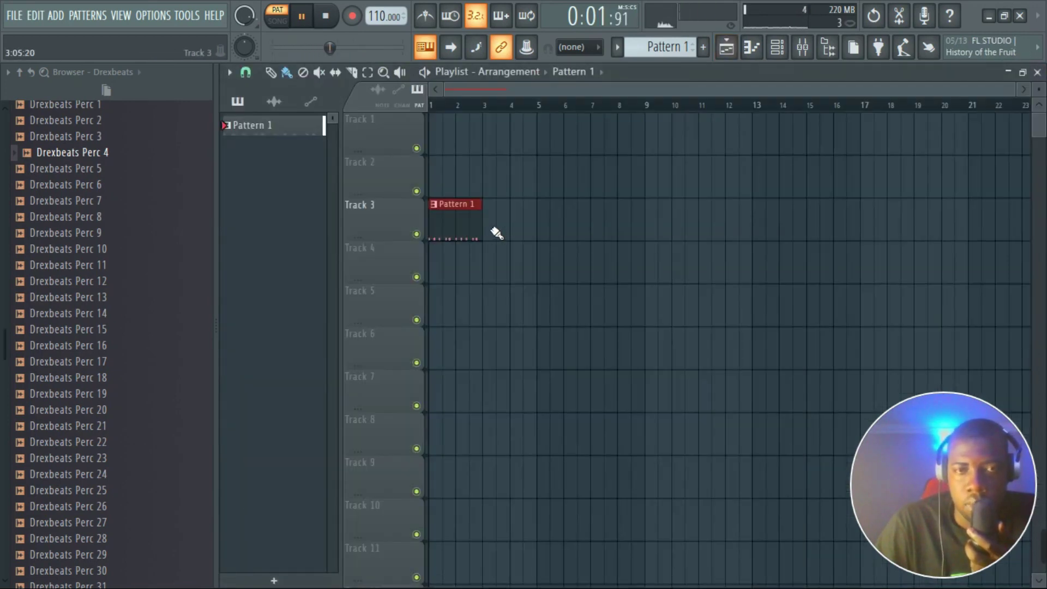
{"action": "left_click", "coordinate": [494, 230]}
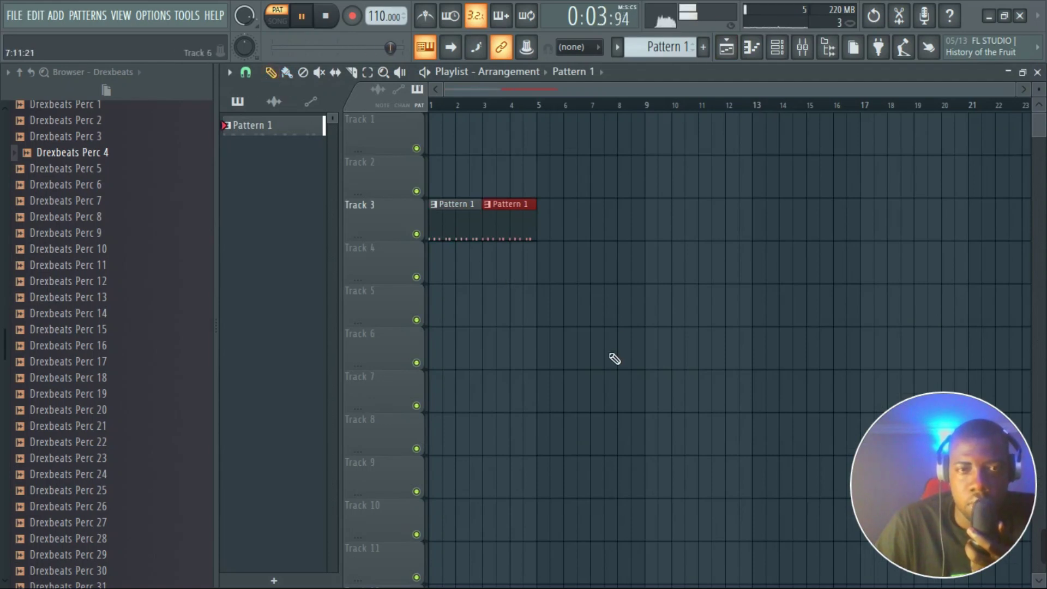
{"action": "scroll", "coordinate": [69, 320], "scroll_direction": "down", "scroll_amount": 15}
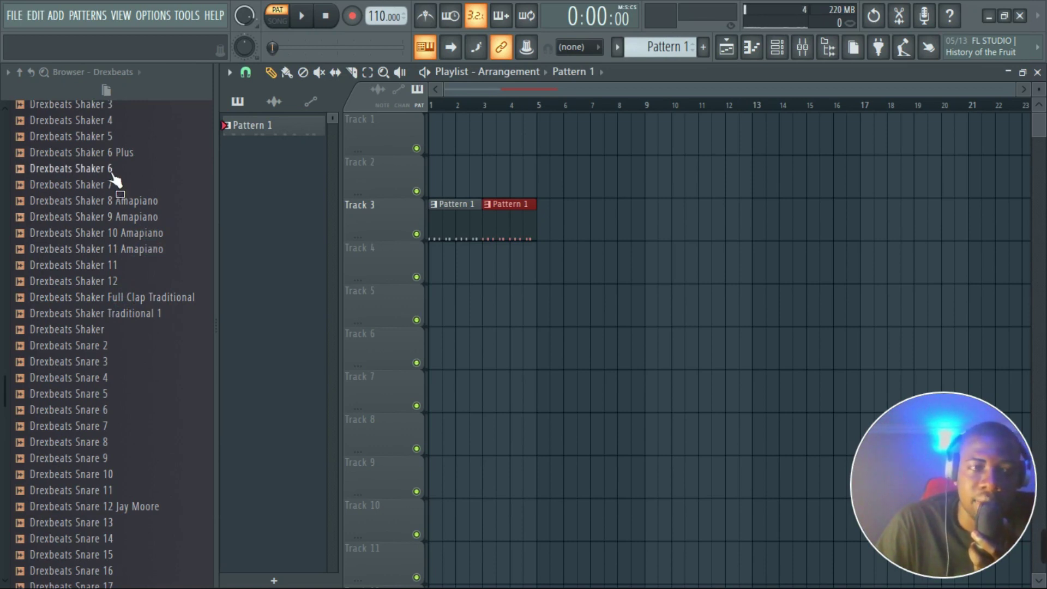
- Place the Drexbeats Shaker 6 sample on Track 4 at bar 1
{"action": "left_click", "coordinate": [124, 158]}
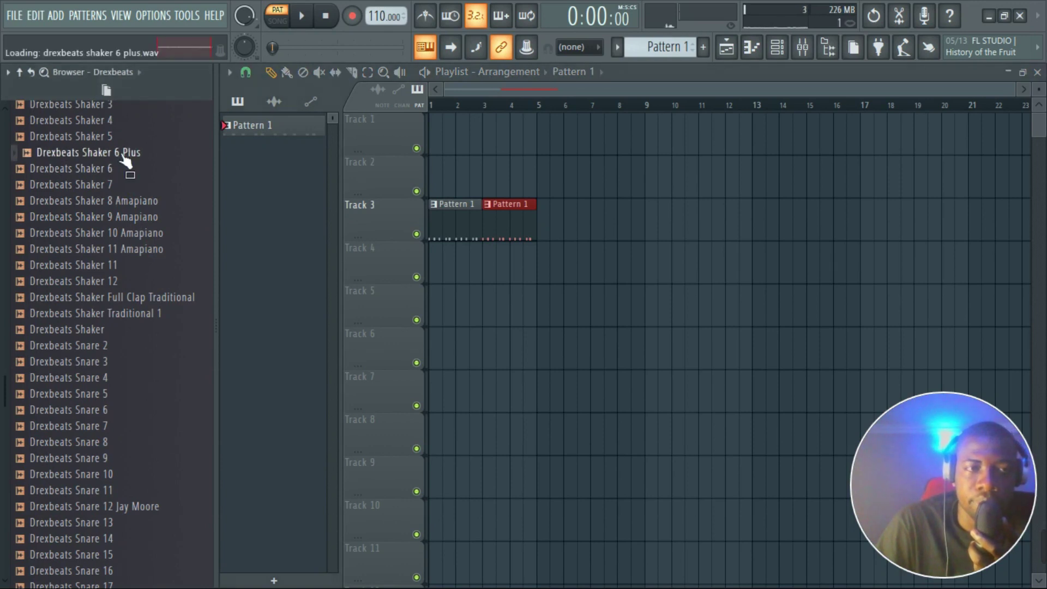
{"action": "left_click", "coordinate": [116, 173]}
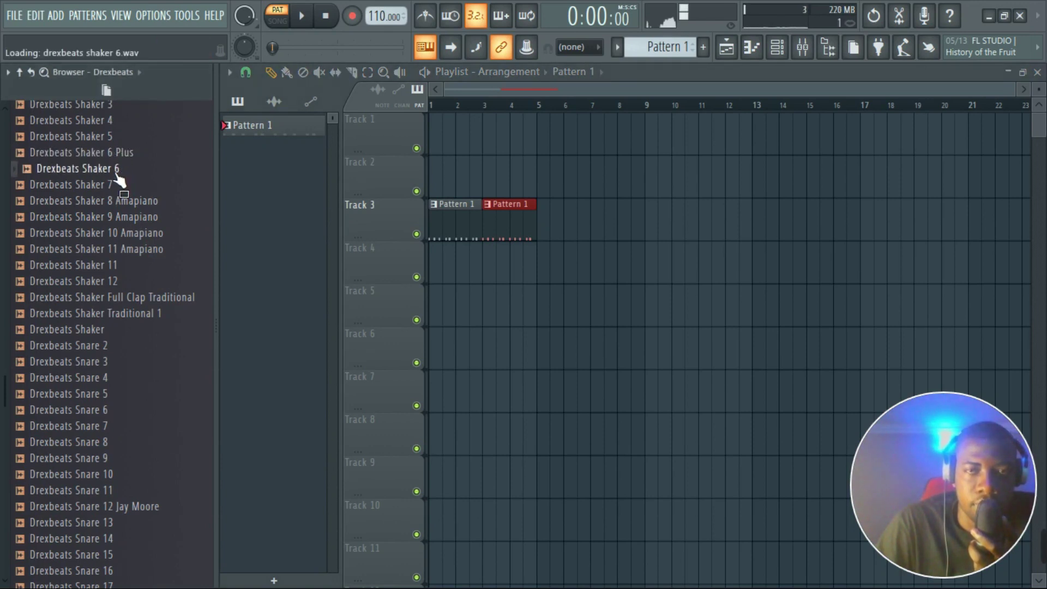
{"action": "left_click_drag", "start_coordinate": [434, 307], "coordinate": [575, 278]}
{"action": "double_click", "coordinate": [591, 271]}
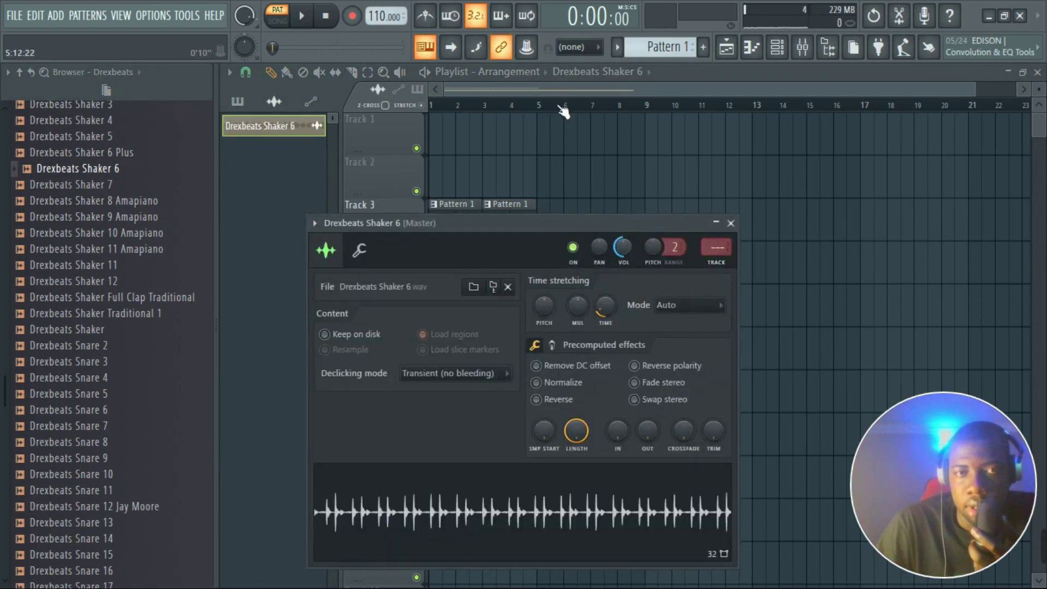
- In the Mixer, raise the master limiter threshold from -11.2 dB during playback
{"action": "left_click", "coordinate": [807, 52]}
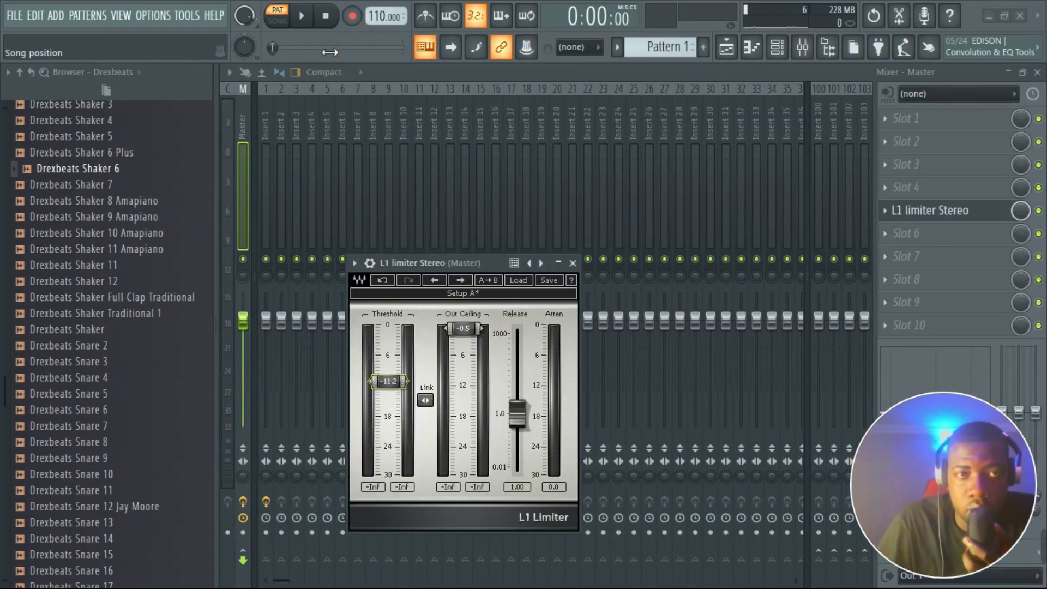
{"action": "left_click", "coordinate": [309, 16]}
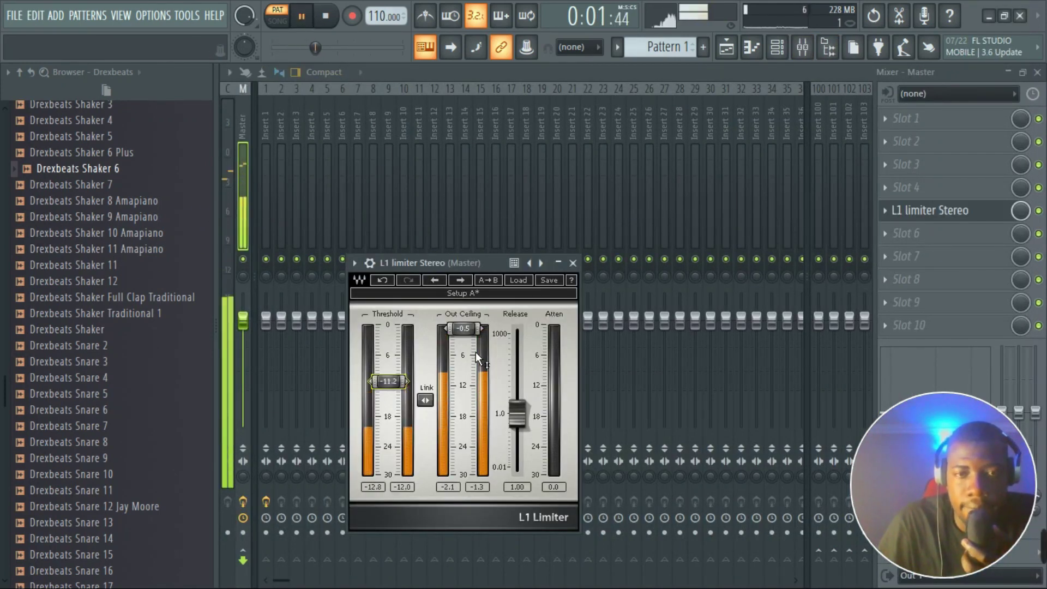
{"action": "left_click_drag", "start_coordinate": [391, 392], "coordinate": [394, 376]}
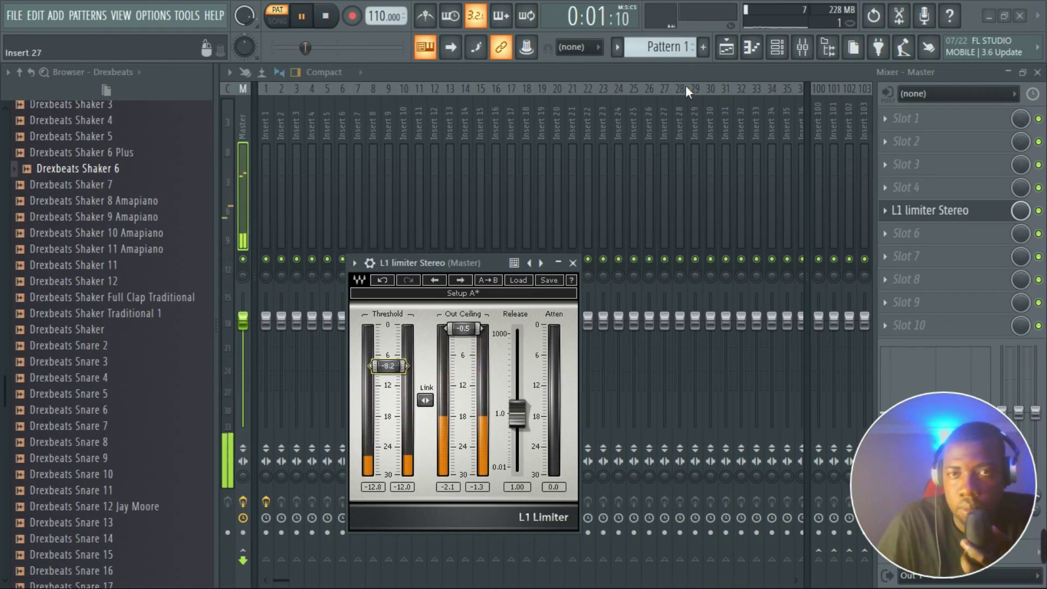
- Trim the shaker clip in the playlist so it ends at bar 5
{"action": "left_click", "coordinate": [725, 52]}
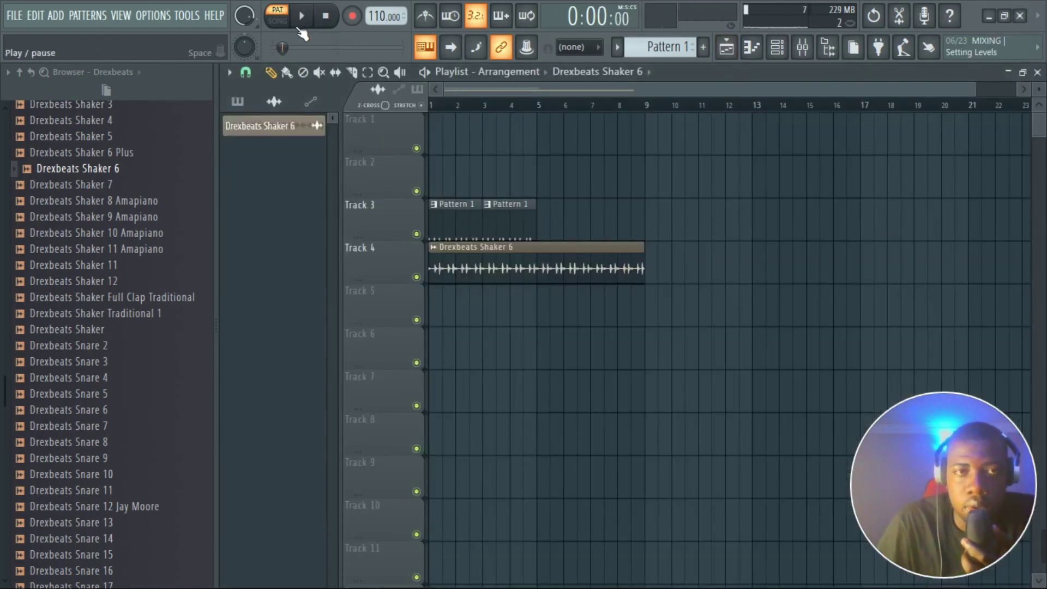
{"action": "left_click_drag", "start_coordinate": [654, 256], "coordinate": [533, 275]}
{"action": "double_click", "coordinate": [520, 270]}
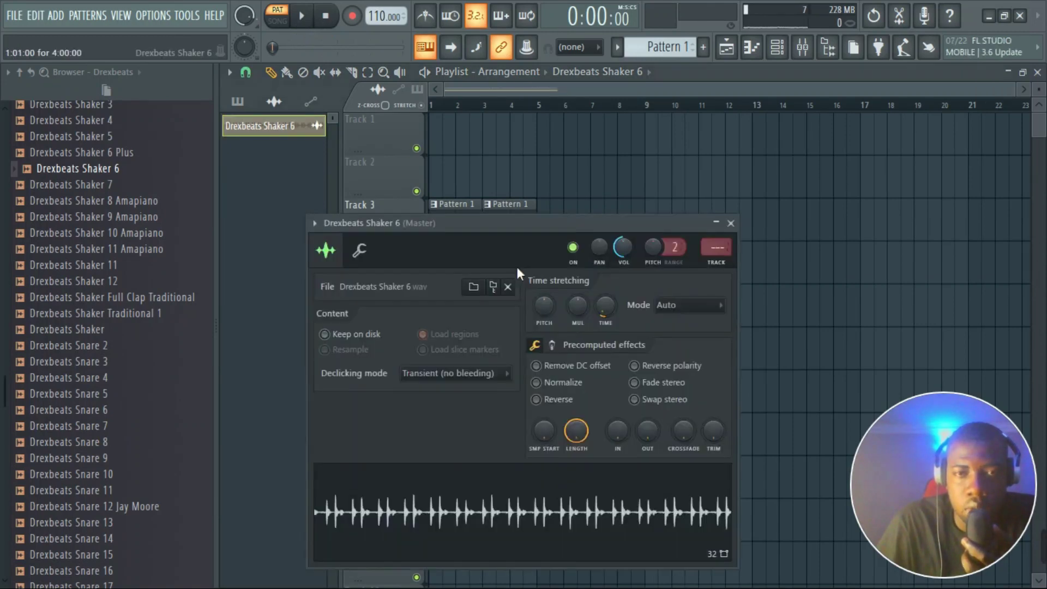
{"action": "key", "text": "Escape"}
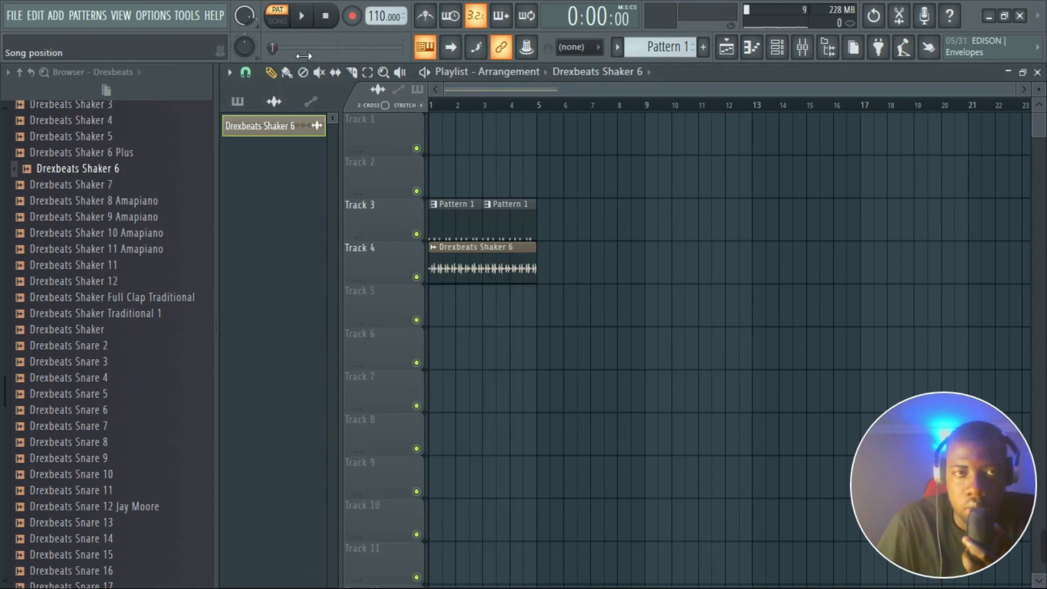
- Play the song and filter the Channel rack to show unsorted channels
{"action": "left_click", "coordinate": [303, 17]}
{"action": "left_click", "coordinate": [777, 47]}
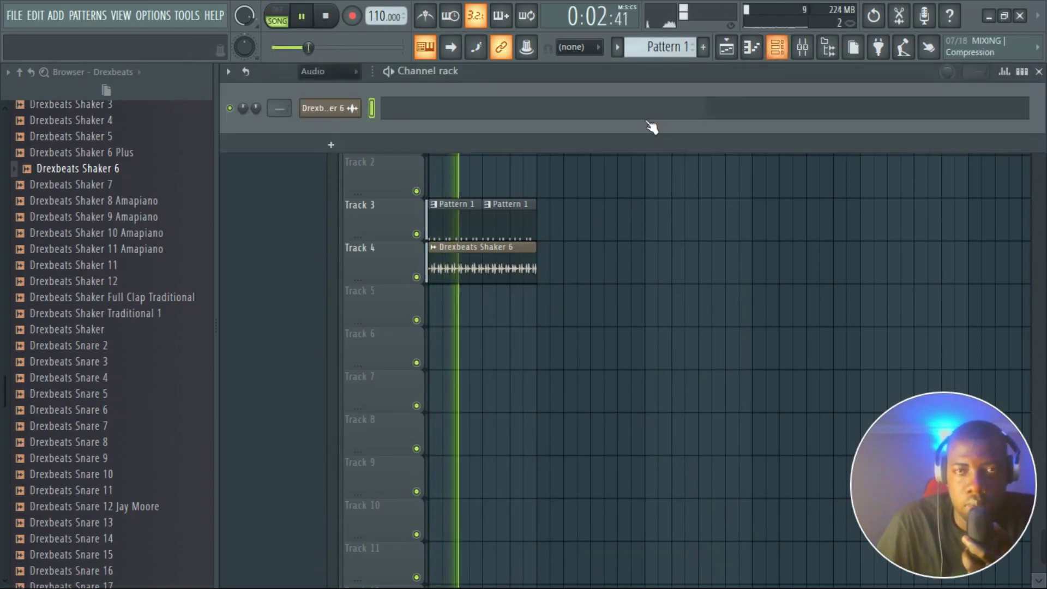
{"action": "left_click", "coordinate": [328, 74]}
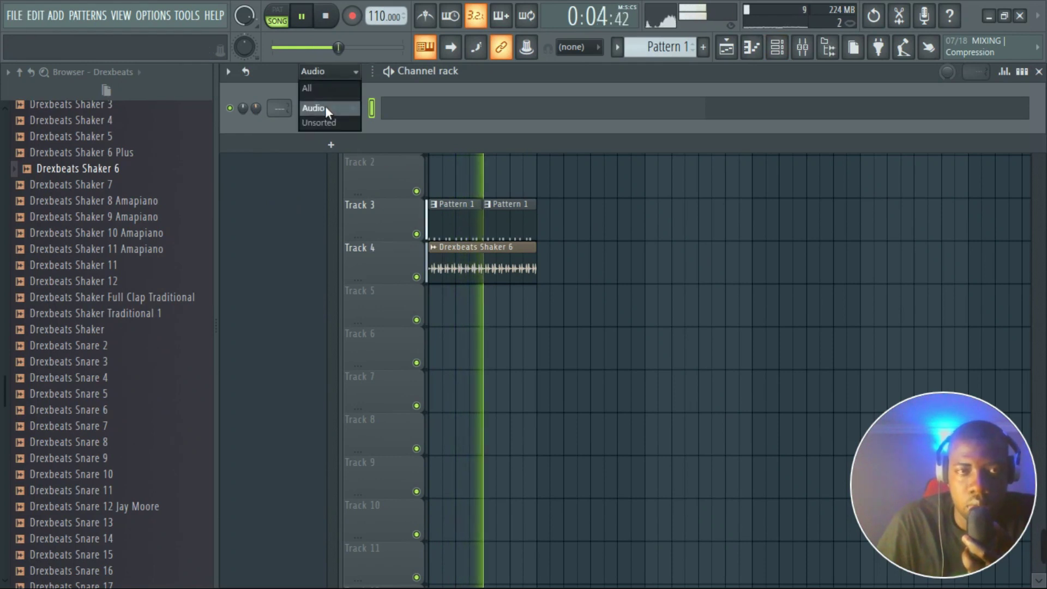
{"action": "left_click", "coordinate": [326, 117]}
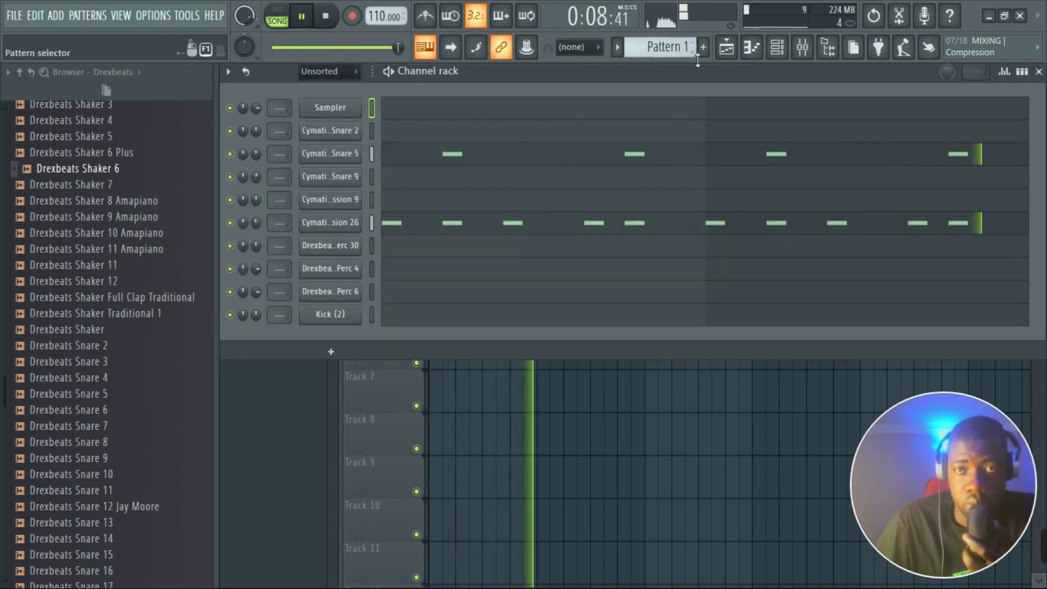
{"action": "left_click", "coordinate": [727, 48]}
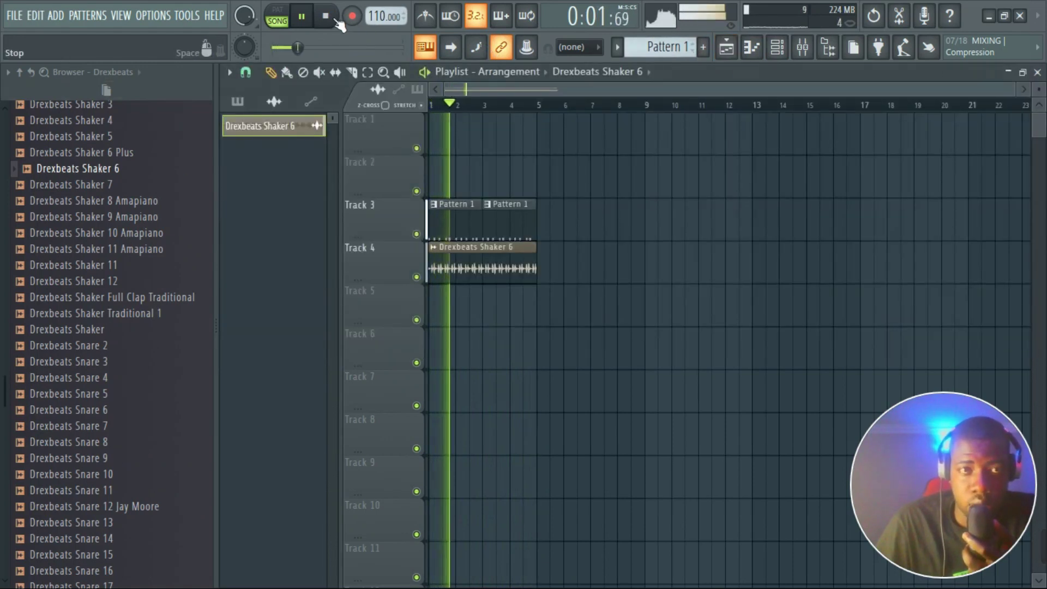
- Place Drexbeats Drum Loop 12 on Track 5 and play the arrangement
{"action": "key", "text": "space"}
{"action": "scroll", "coordinate": [109, 257], "scroll_direction": "up", "scroll_amount": 8}
{"action": "scroll", "coordinate": [109, 254], "scroll_direction": "up", "scroll_amount": 2}
{"action": "scroll", "coordinate": [109, 253], "scroll_direction": "up", "scroll_amount": 10}
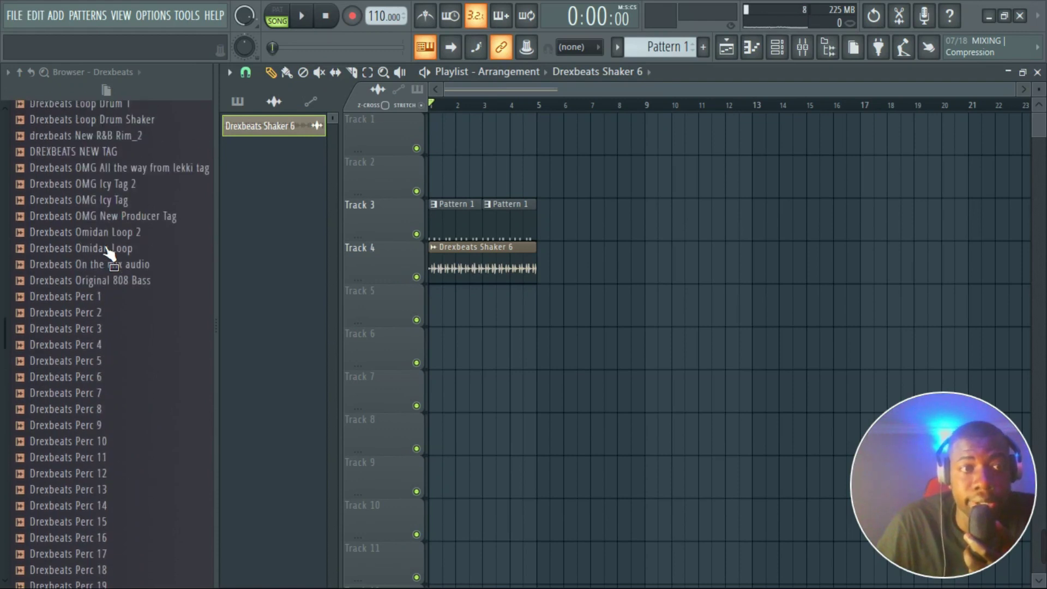
{"action": "scroll", "coordinate": [164, 284], "scroll_direction": "up", "scroll_amount": 5}
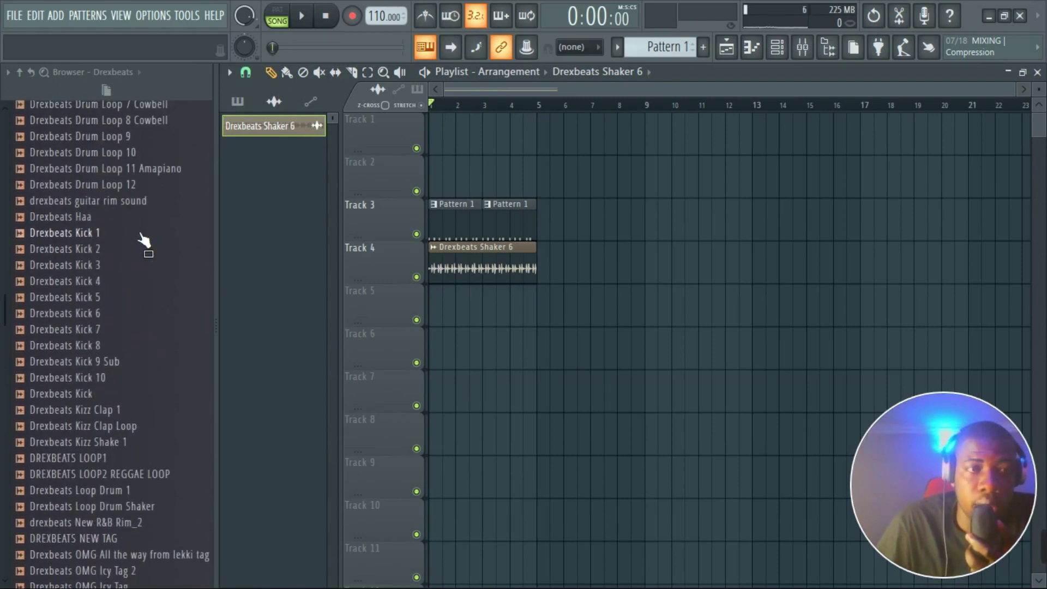
{"action": "scroll", "coordinate": [150, 261], "scroll_direction": "up", "scroll_amount": 2}
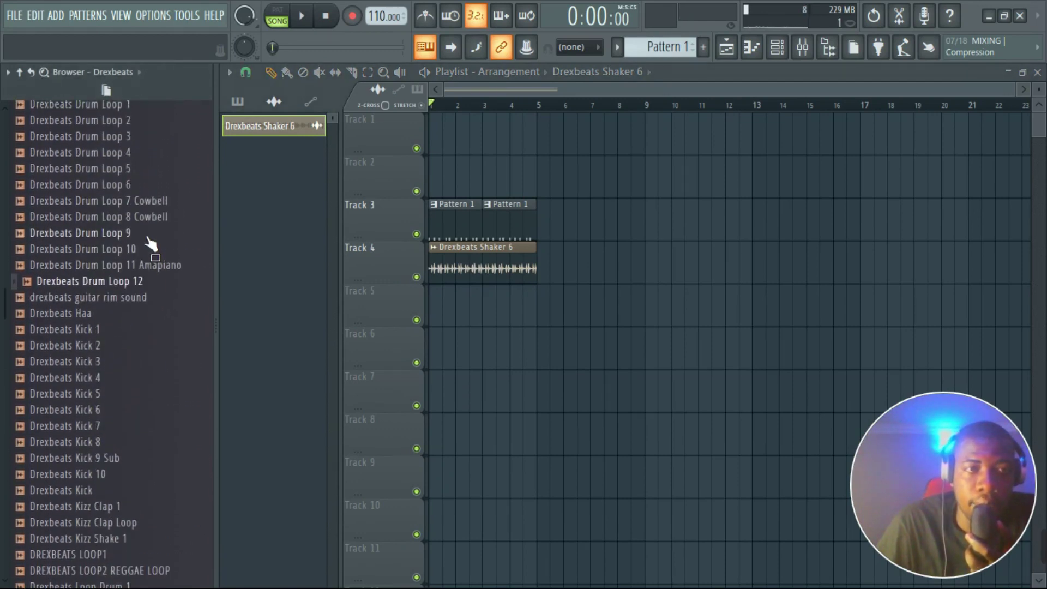
{"action": "left_click_drag", "start_coordinate": [143, 291], "coordinate": [446, 316]}
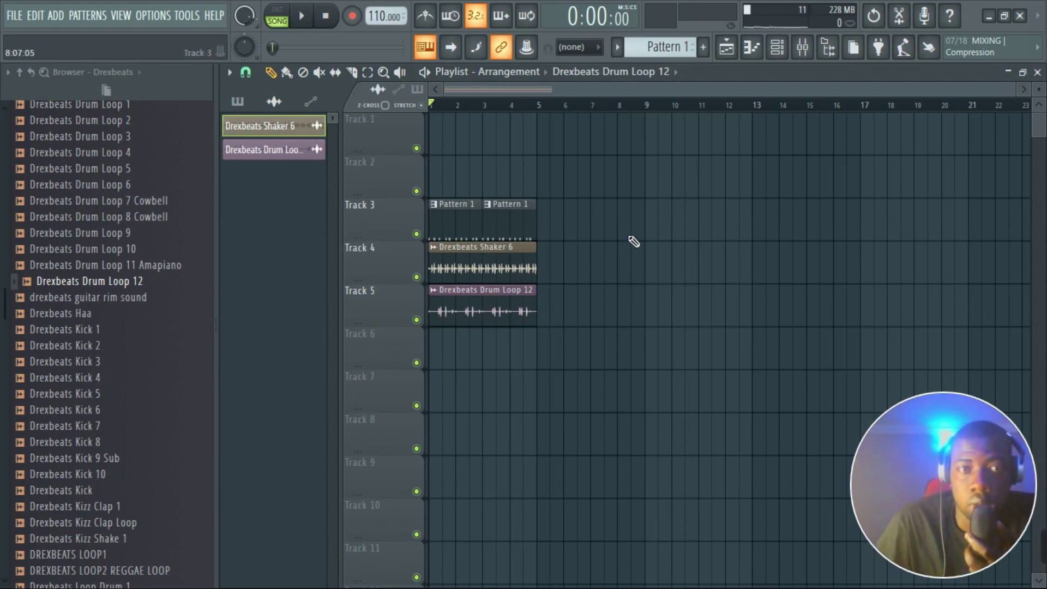
{"action": "left_click", "coordinate": [305, 18]}
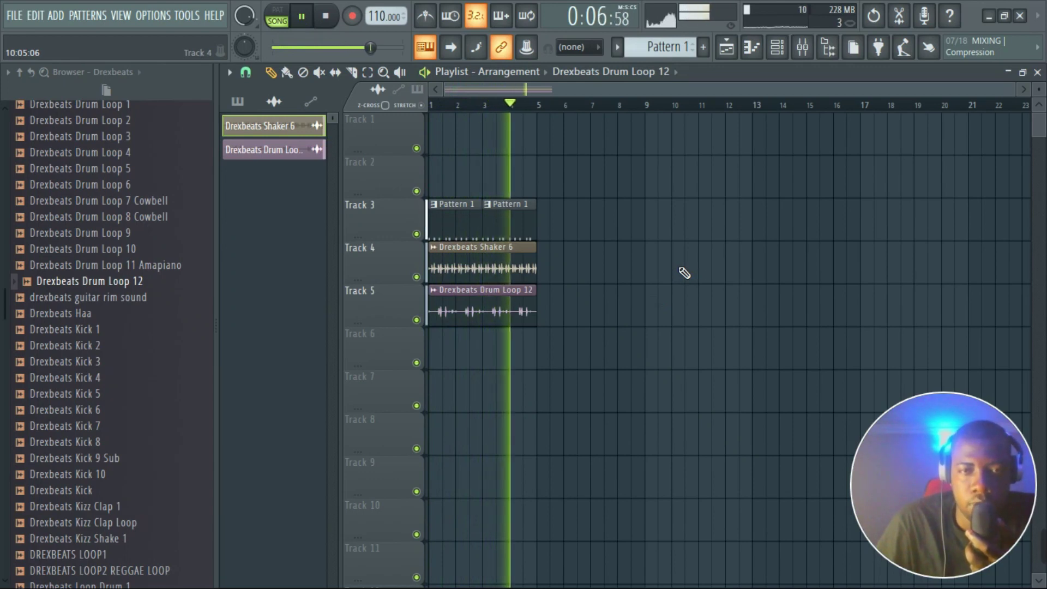
- Open the Pattern 1 clip, bring up the Channel rack and stop playback
{"action": "double_click", "coordinate": [526, 233]}
{"action": "left_click", "coordinate": [784, 48]}
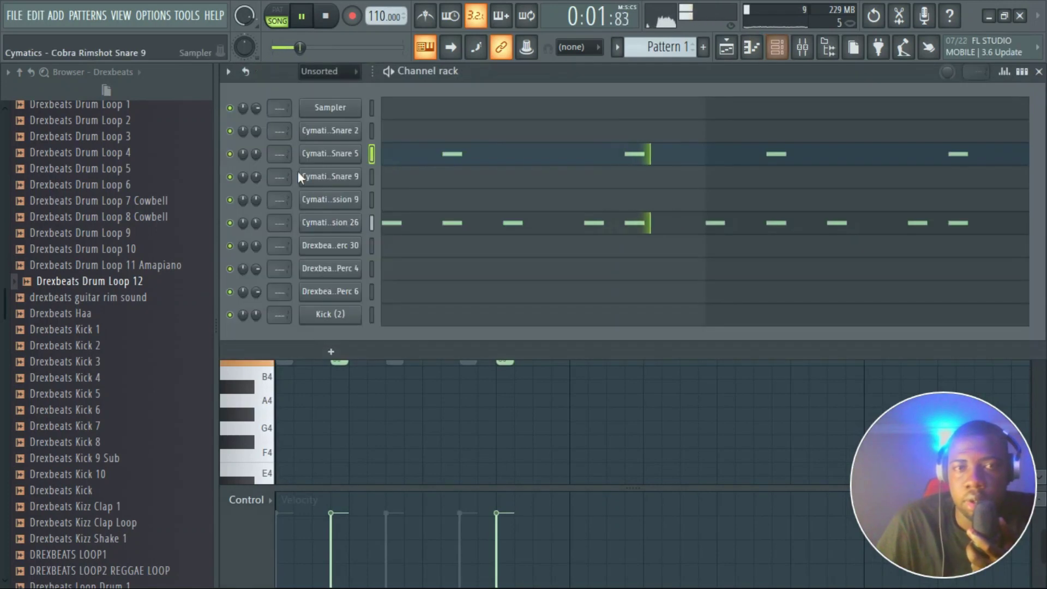
{"action": "key", "text": "space"}
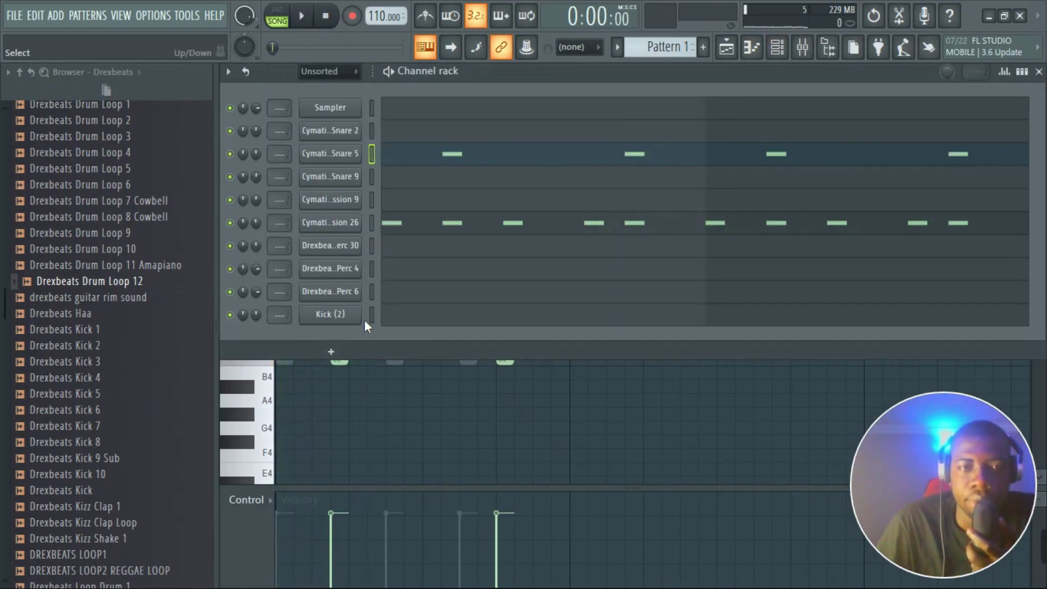
- Switch to an empty Pattern 2 and open Kick (2) in the piano roll with playback running
{"action": "left_click", "coordinate": [390, 319]}
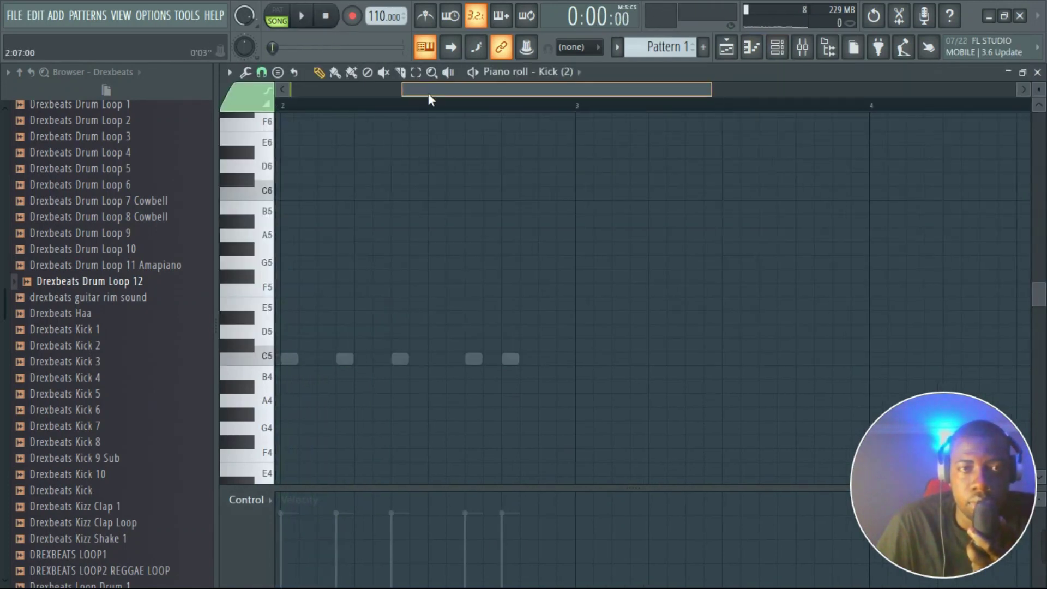
{"action": "left_click", "coordinate": [401, 90]}
{"action": "left_click", "coordinate": [703, 47]}
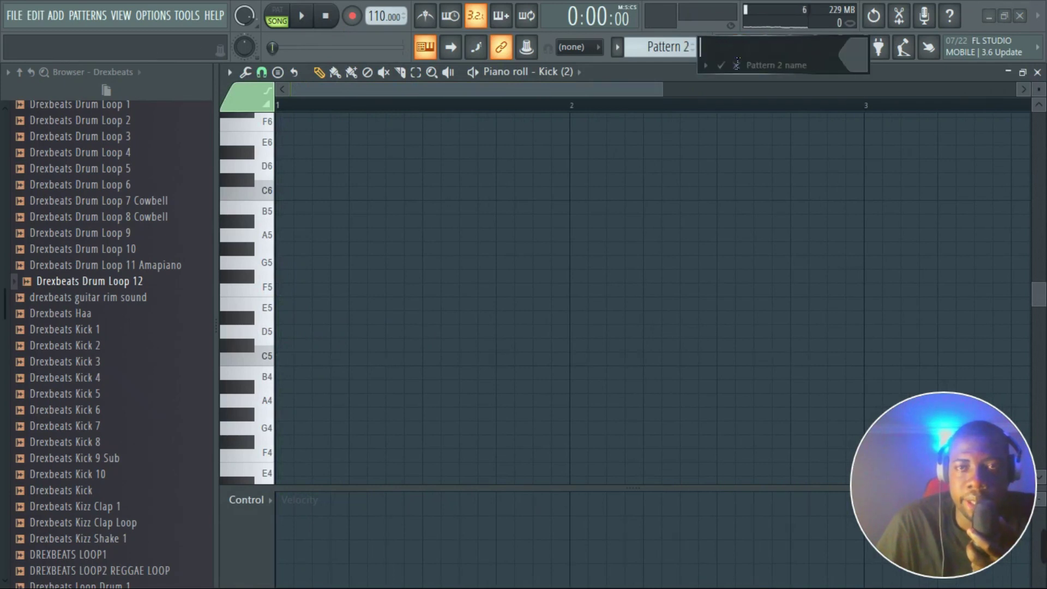
{"action": "left_click", "coordinate": [727, 49]}
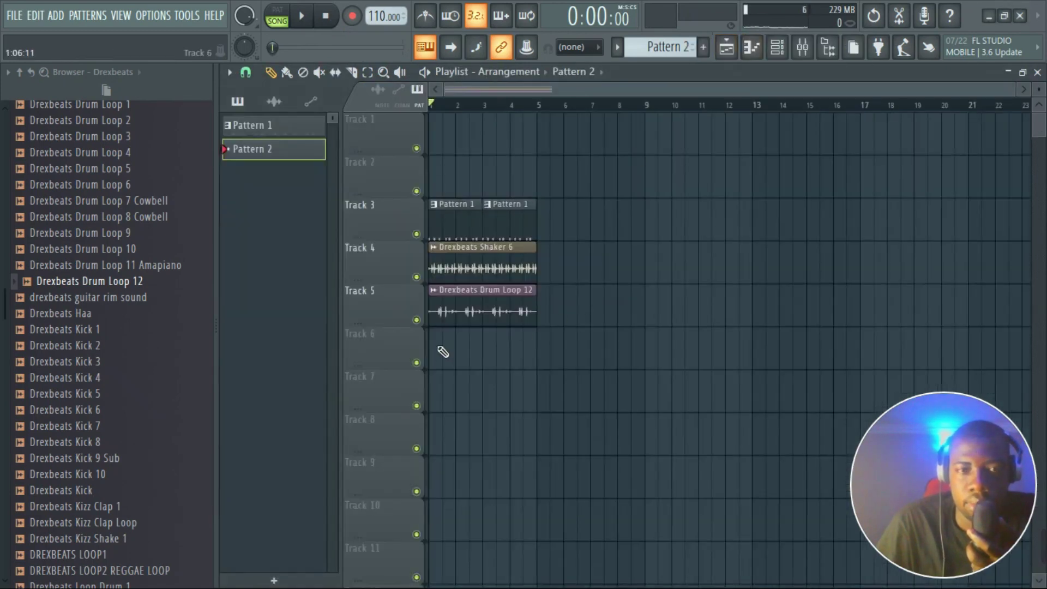
{"action": "key", "text": "F6"}
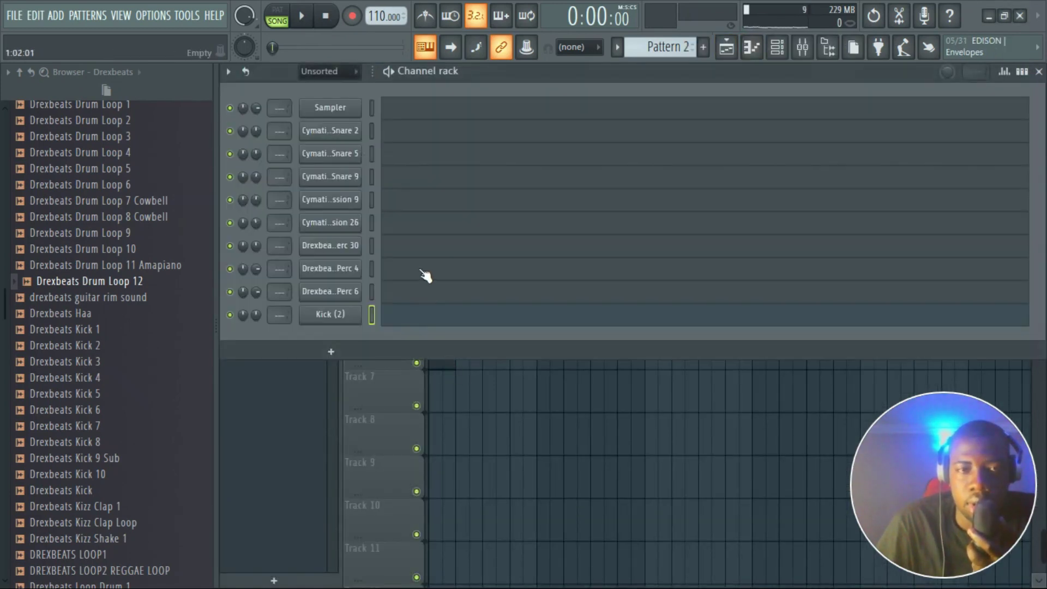
{"action": "left_click", "coordinate": [408, 321]}
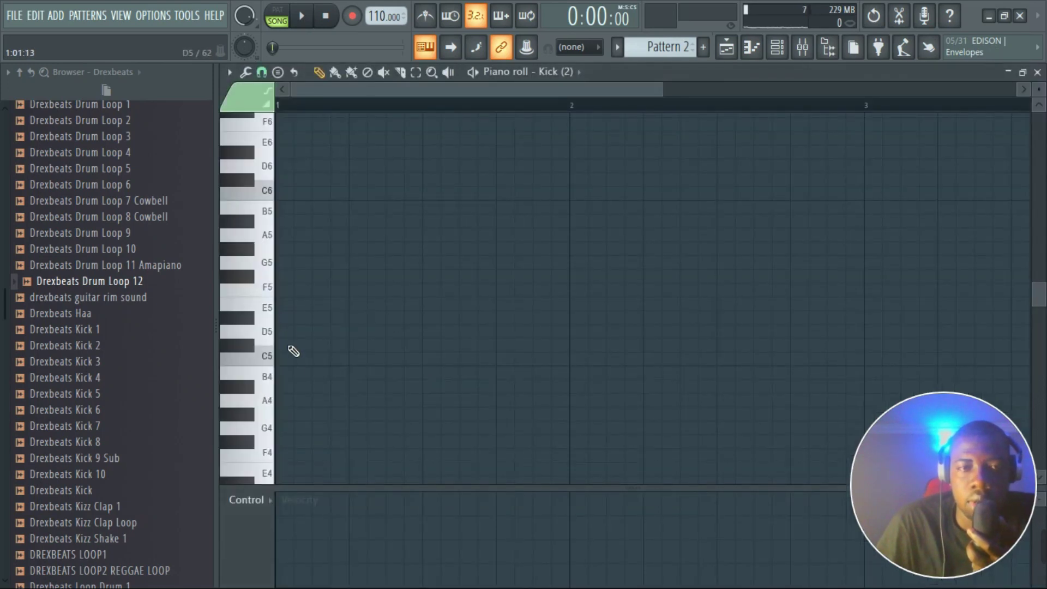
{"action": "key", "text": "space"}
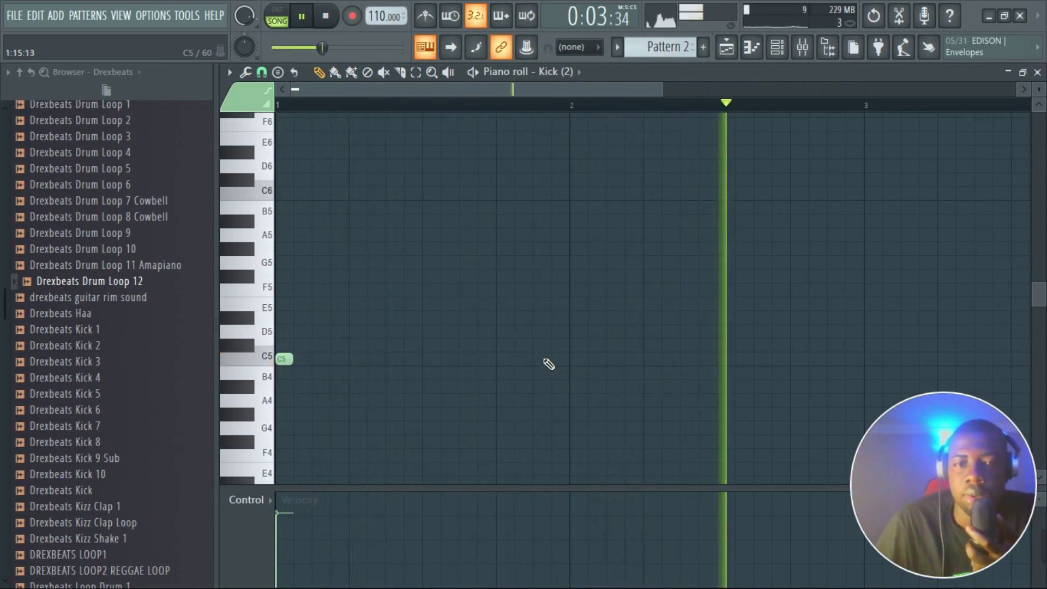
- Place the first C5 kick notes around bars 1–2, deleting one misplaced note
{"action": "scroll", "coordinate": [551, 366], "scroll_direction": "up", "scroll_amount": 1}
{"action": "left_click_drag", "start_coordinate": [540, 358], "coordinate": [549, 381]}
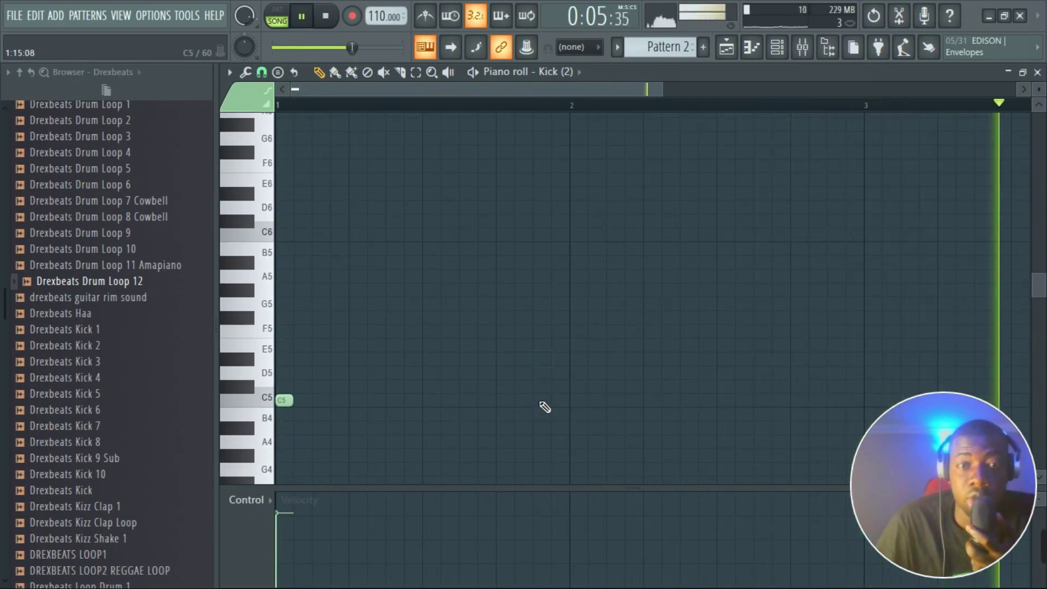
{"action": "left_click", "coordinate": [505, 400]}
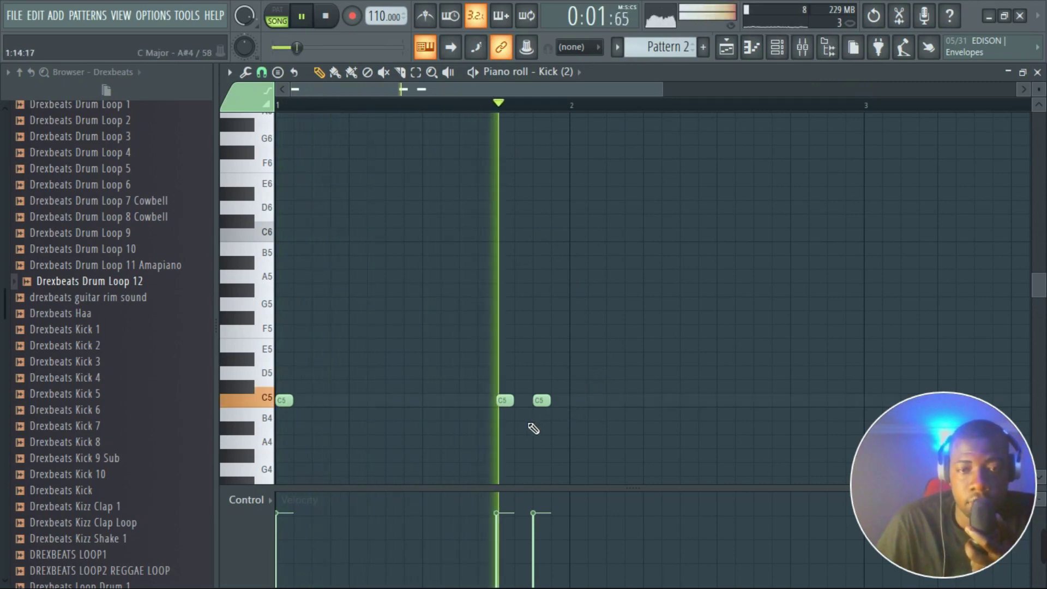
{"action": "right_click", "coordinate": [543, 400]}
{"action": "left_click", "coordinate": [469, 401]}
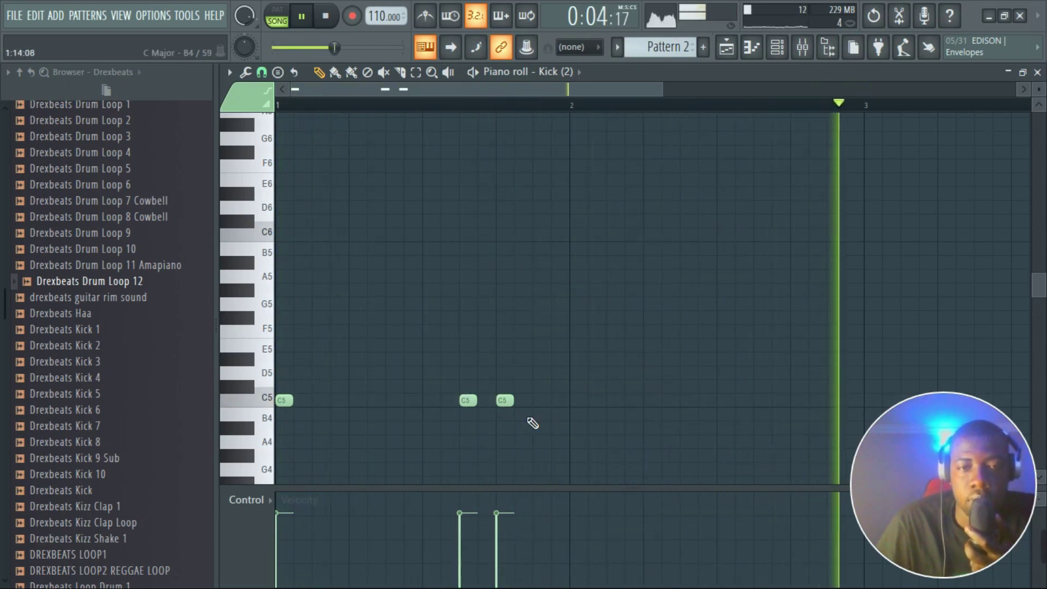
{"action": "left_click", "coordinate": [573, 400]}
- Add further syncopated C5 kick notes through bars 2–3 to fill out the four-bar rhythm
{"action": "left_click_drag", "start_coordinate": [590, 90], "coordinate": [670, 87]}
{"action": "left_click", "coordinate": [678, 401]}
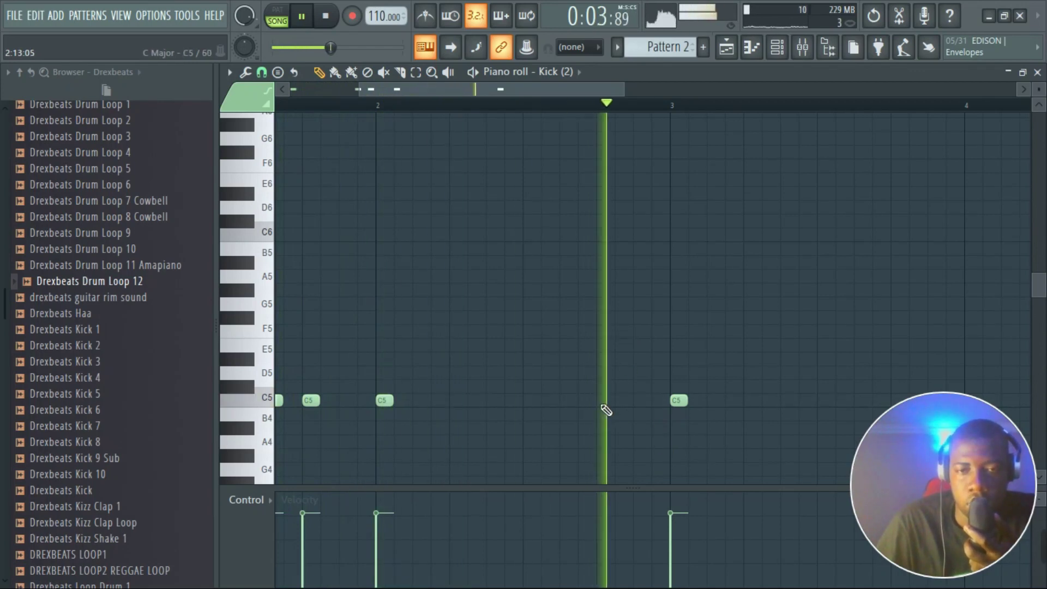
{"action": "left_click", "coordinate": [604, 402]}
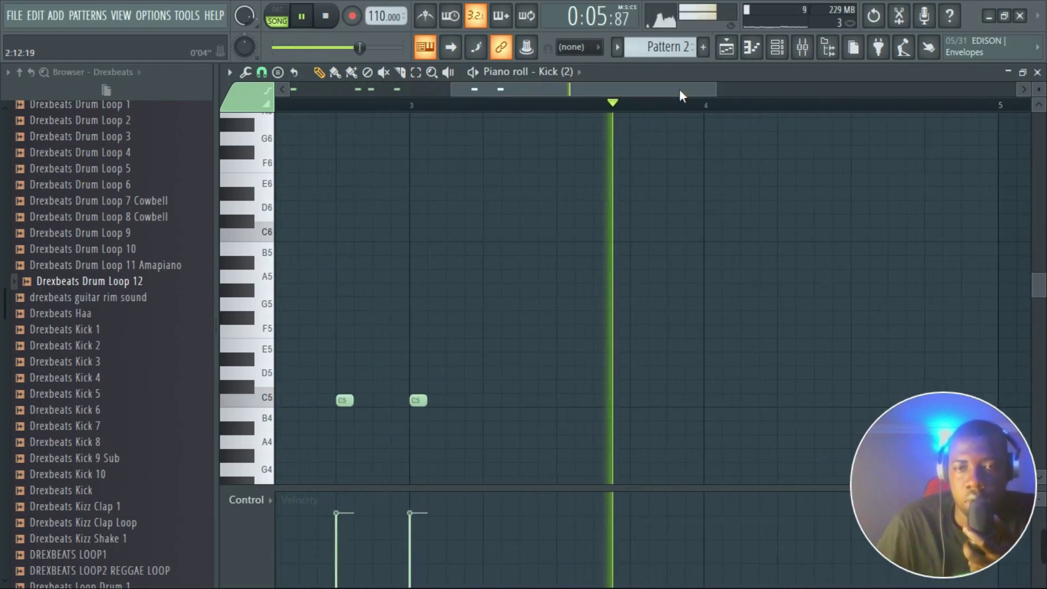
{"action": "left_click", "coordinate": [603, 402]}
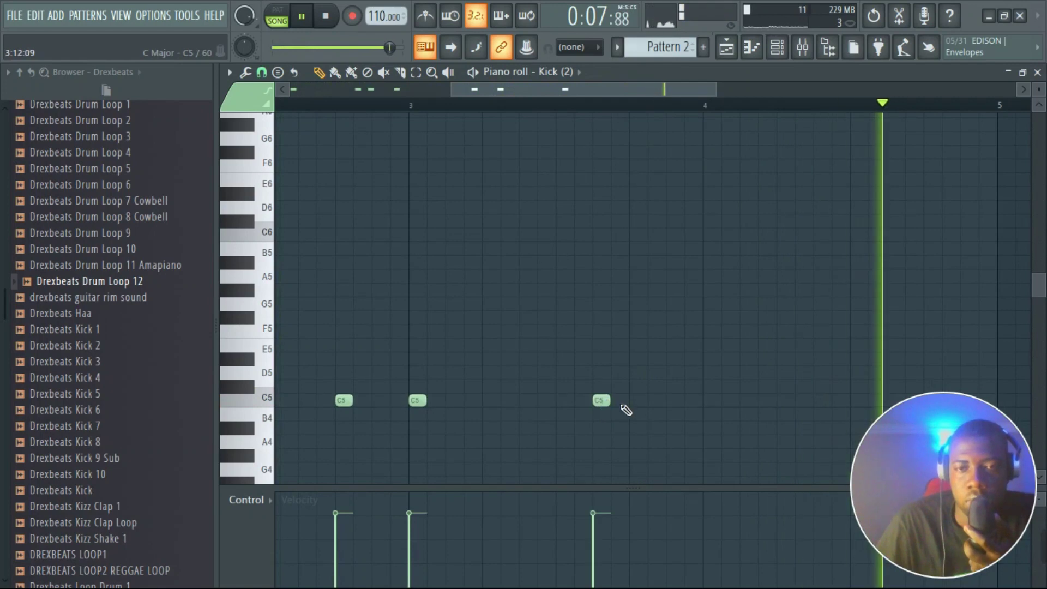
{"action": "left_click", "coordinate": [620, 402]}
{"action": "left_click", "coordinate": [675, 403]}
{"action": "left_click", "coordinate": [712, 403]}
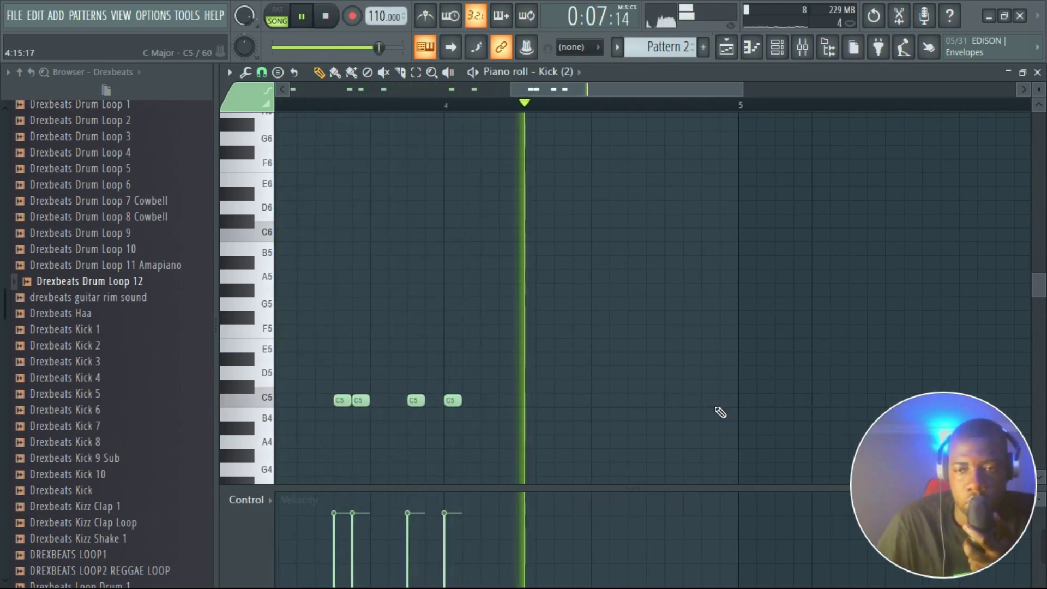
{"action": "left_click", "coordinate": [680, 400]}
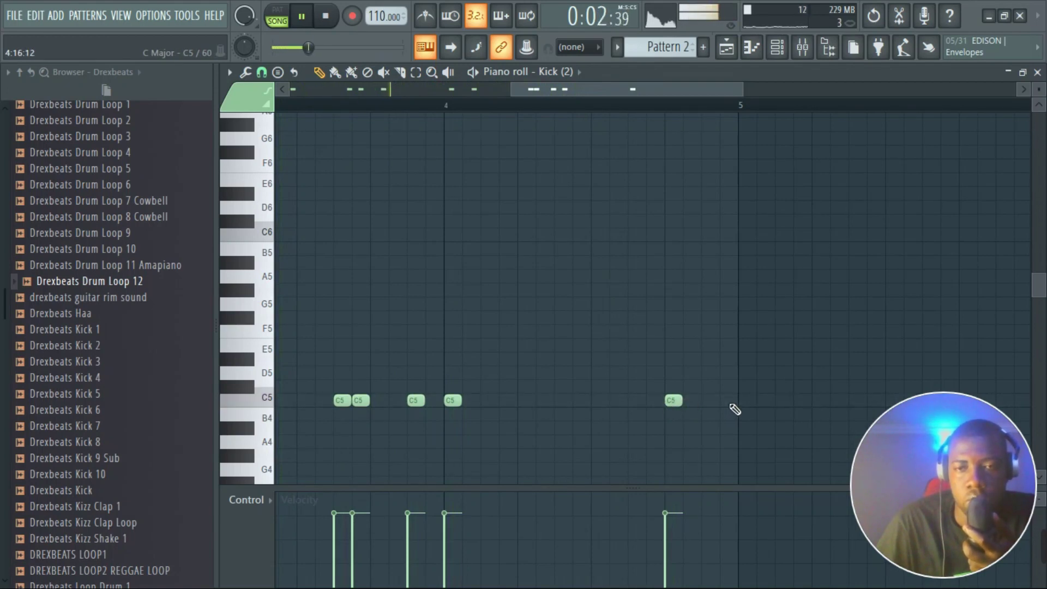
{"action": "left_click_drag", "start_coordinate": [518, 94], "coordinate": [330, 95]}
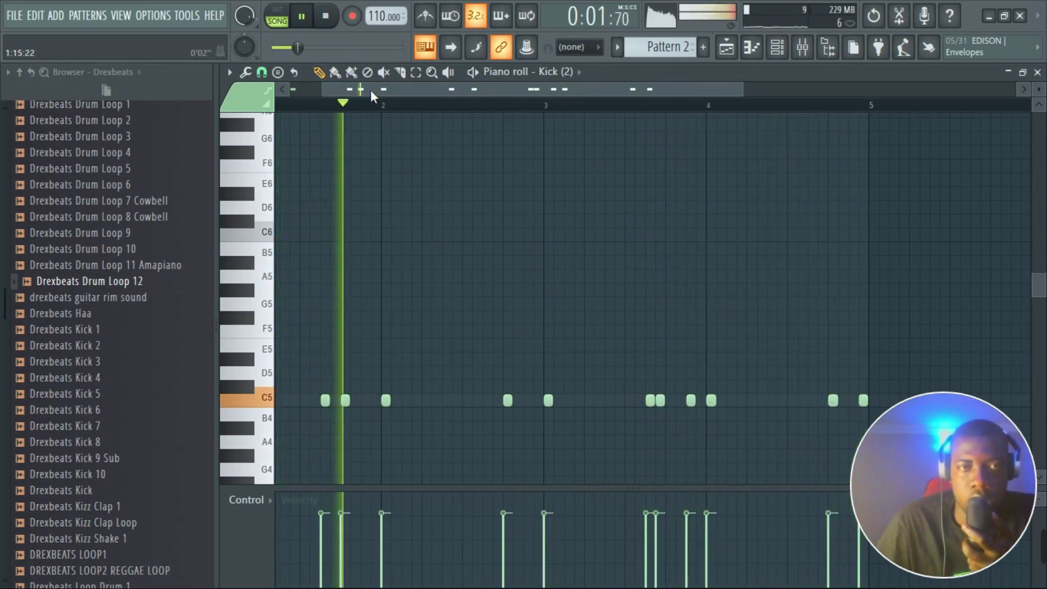
{"action": "left_click_drag", "start_coordinate": [374, 90], "coordinate": [318, 91]}
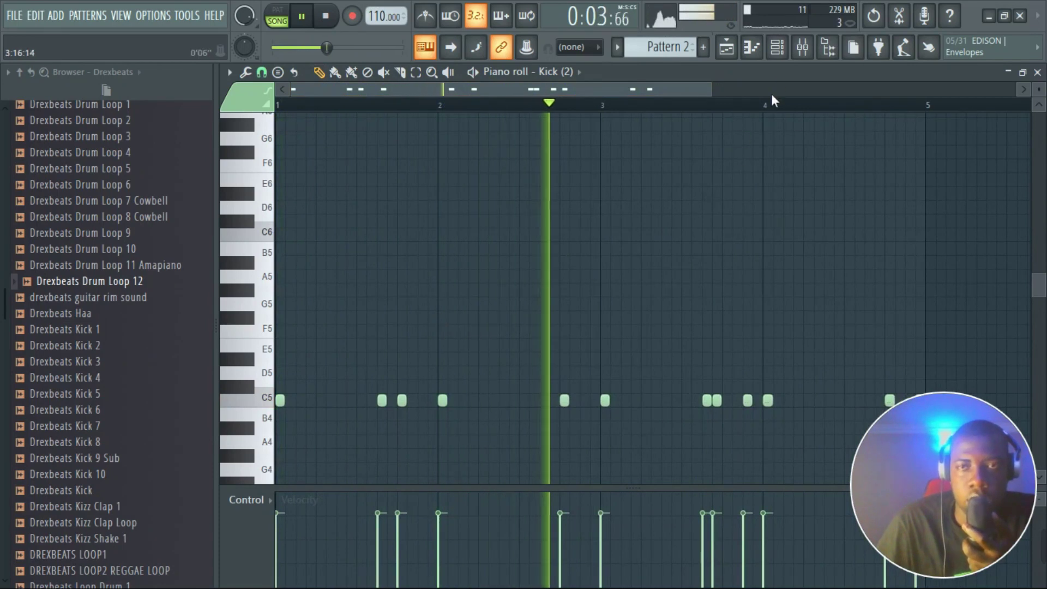
- Lower Kick (2) volume to 38%, delete an extra kick note in bar 1, and replay
{"action": "left_click", "coordinate": [777, 47]}
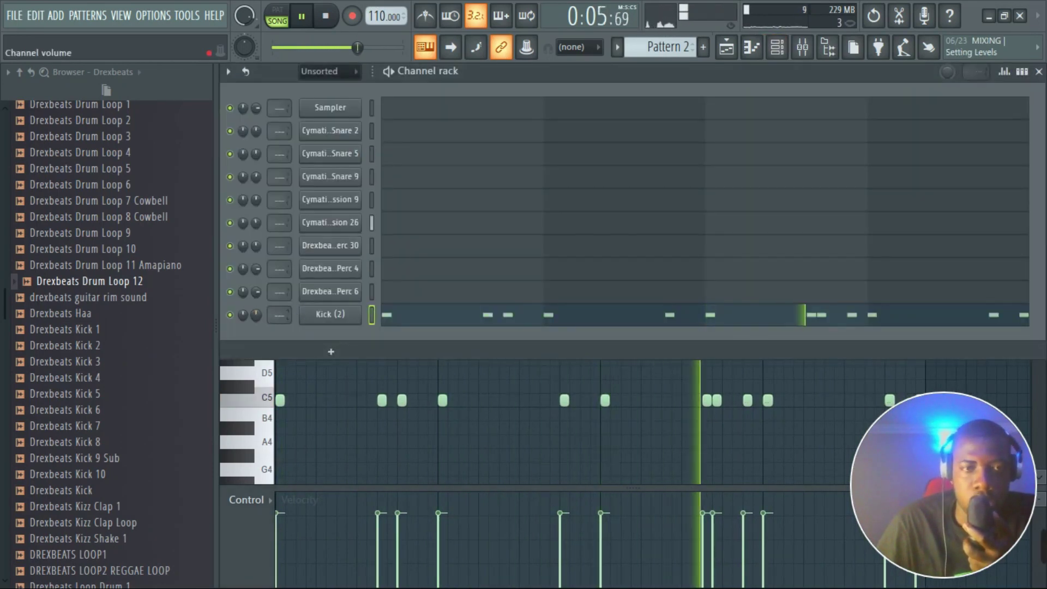
{"action": "mouse_move", "coordinate": [256, 315]}
{"action": "left_mouse_down"}
{"action": "mouse_move", "coordinate": [256, 341]}
{"action": "mouse_move", "coordinate": [257, 318]}
{"action": "left_mouse_up"}
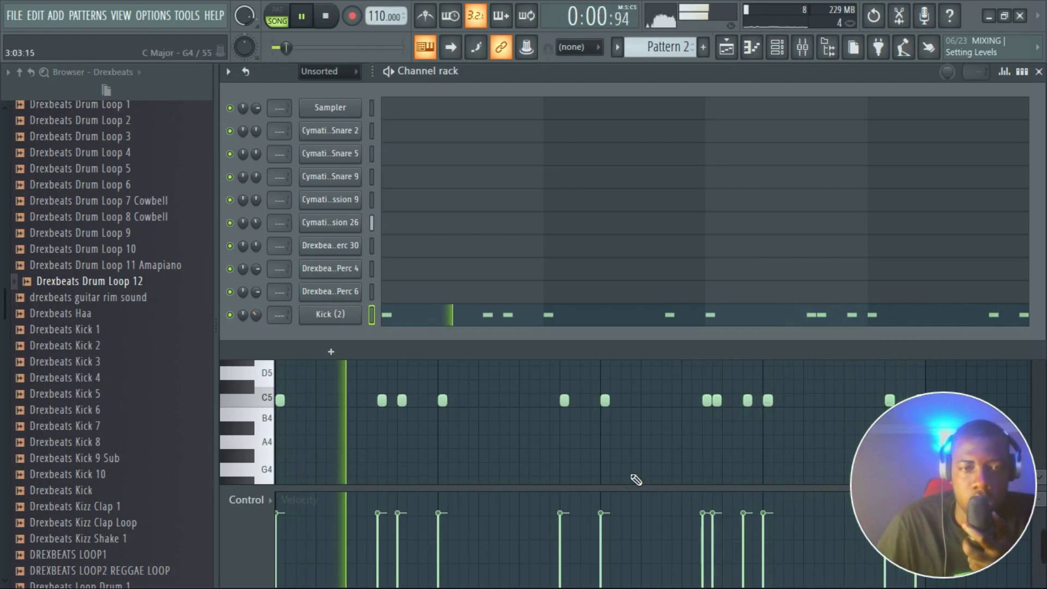
{"action": "key", "text": "F6"}
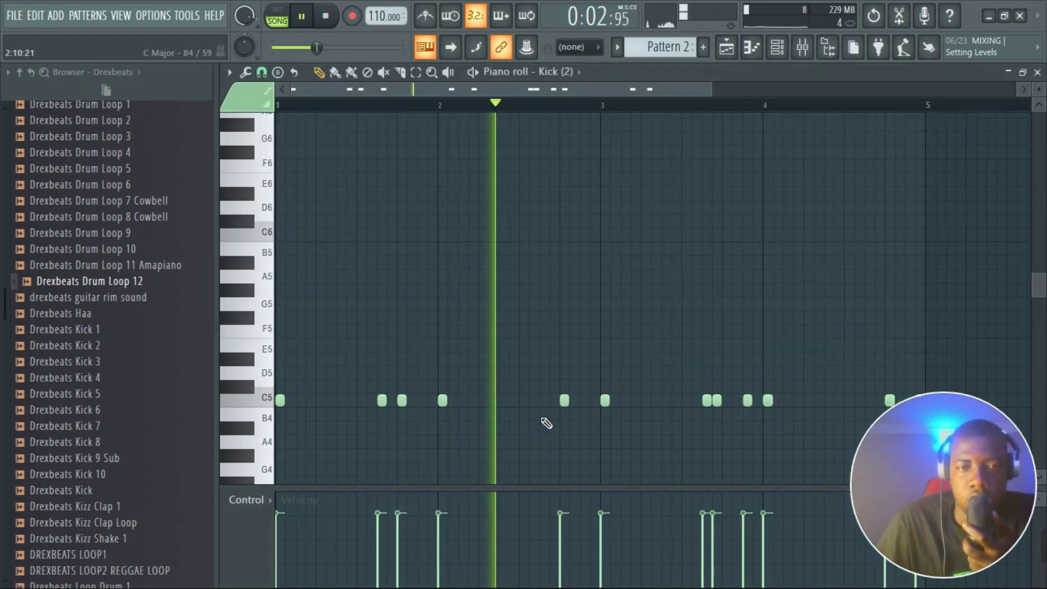
{"action": "key", "text": "space"}
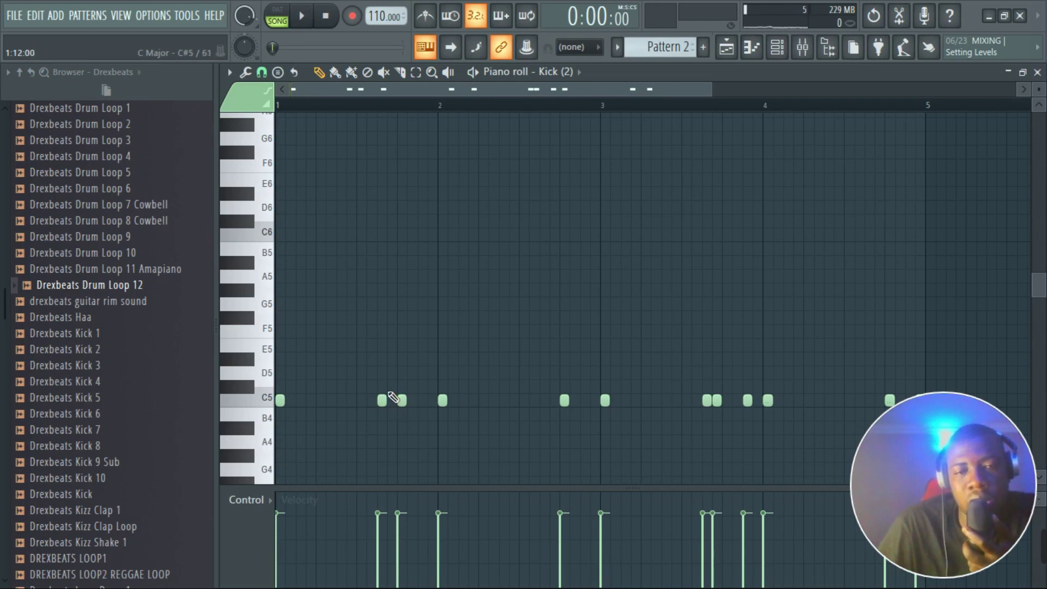
{"action": "right_click", "coordinate": [383, 401]}
{"action": "key", "text": "space"}
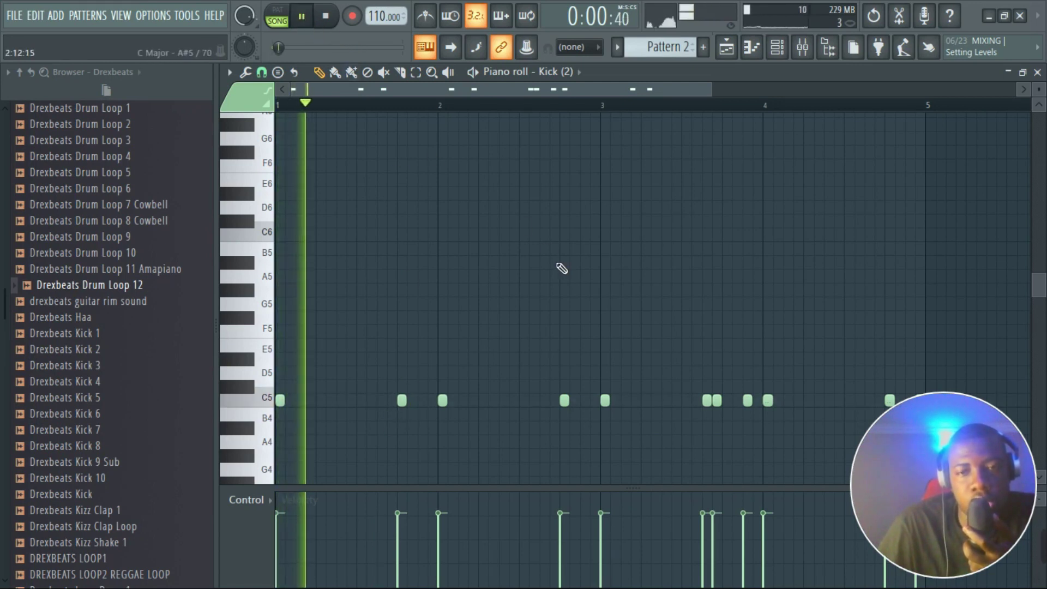
- Rearrange the Kick (2) C5 hits: remove two in bar 3, shift one earlier, add one in bar 4
{"action": "right_click", "coordinate": [710, 403]}
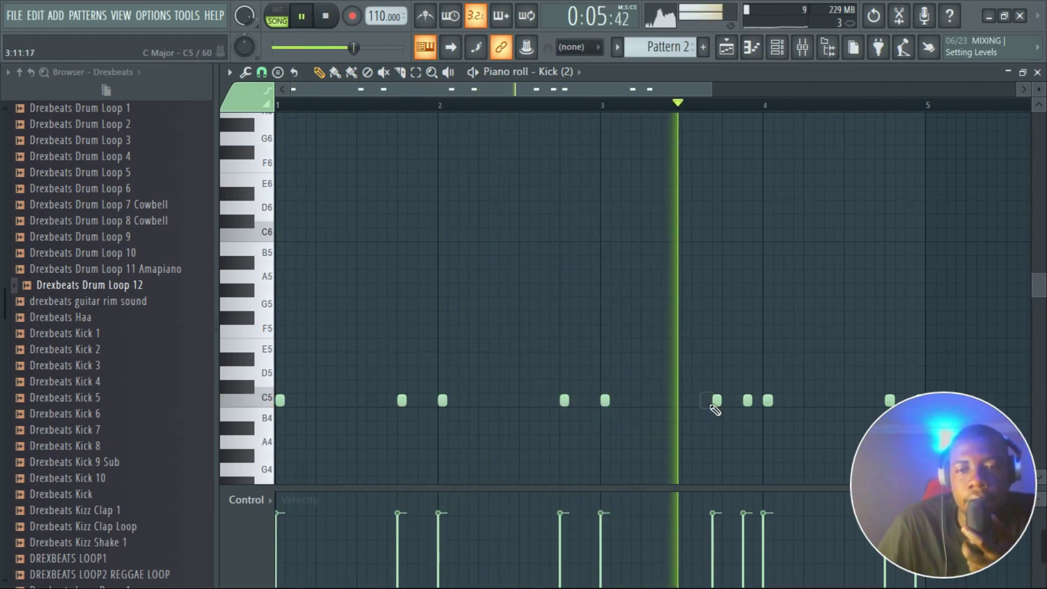
{"action": "left_click", "coordinate": [667, 402]}
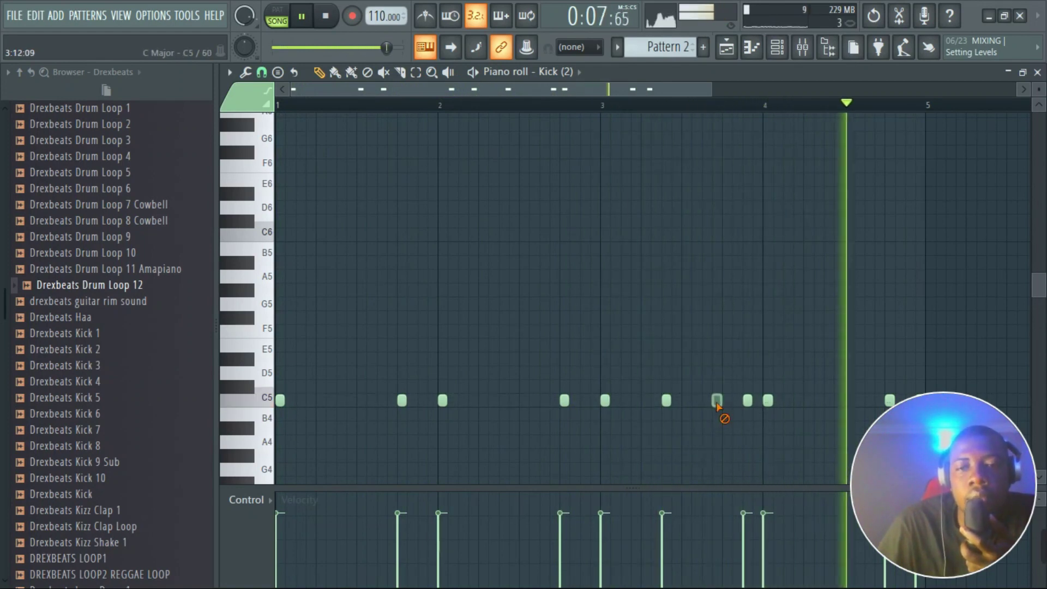
{"action": "right_click", "coordinate": [716, 400]}
{"action": "left_click_drag", "start_coordinate": [749, 402], "coordinate": [728, 401]}
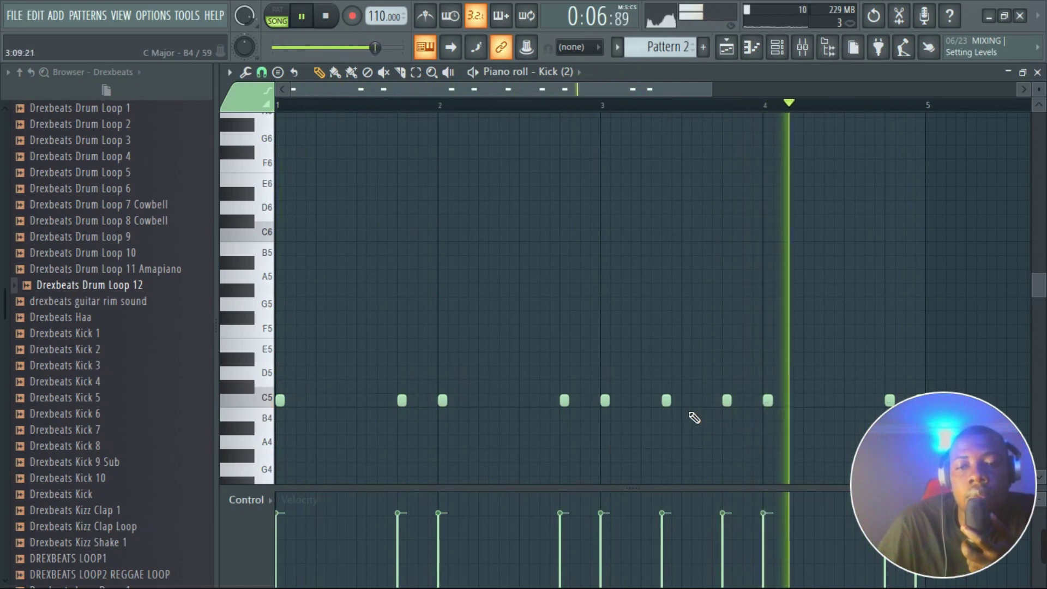
{"action": "right_click", "coordinate": [667, 401]}
{"action": "left_click", "coordinate": [830, 401]}
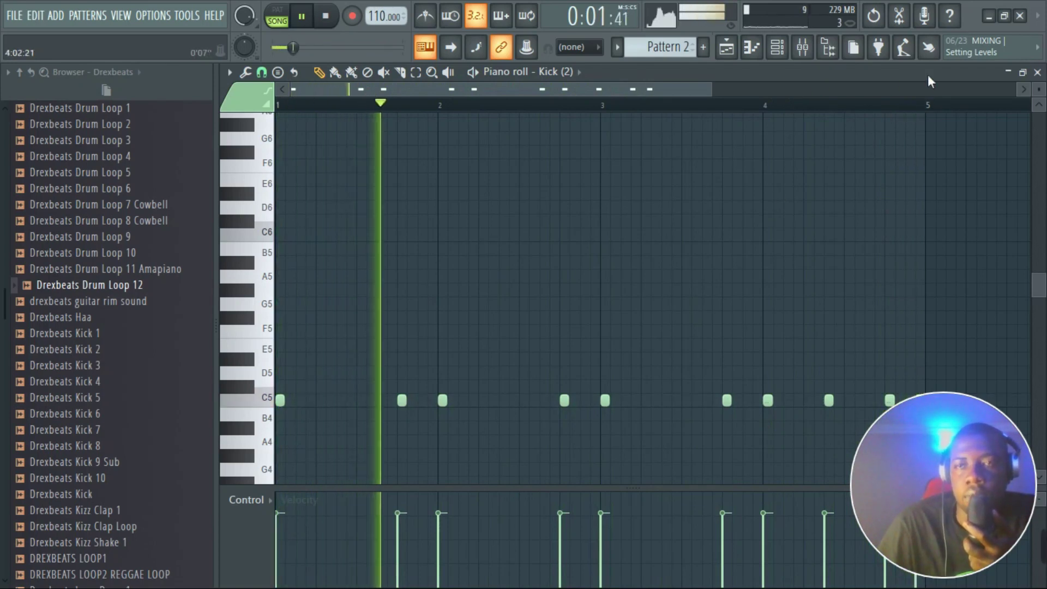
- Stop playback and save the project as 'Drexbeats - 2021 tutorial.flp' in Projects > 2021 Drexbeats Beats
{"action": "left_click", "coordinate": [780, 48]}
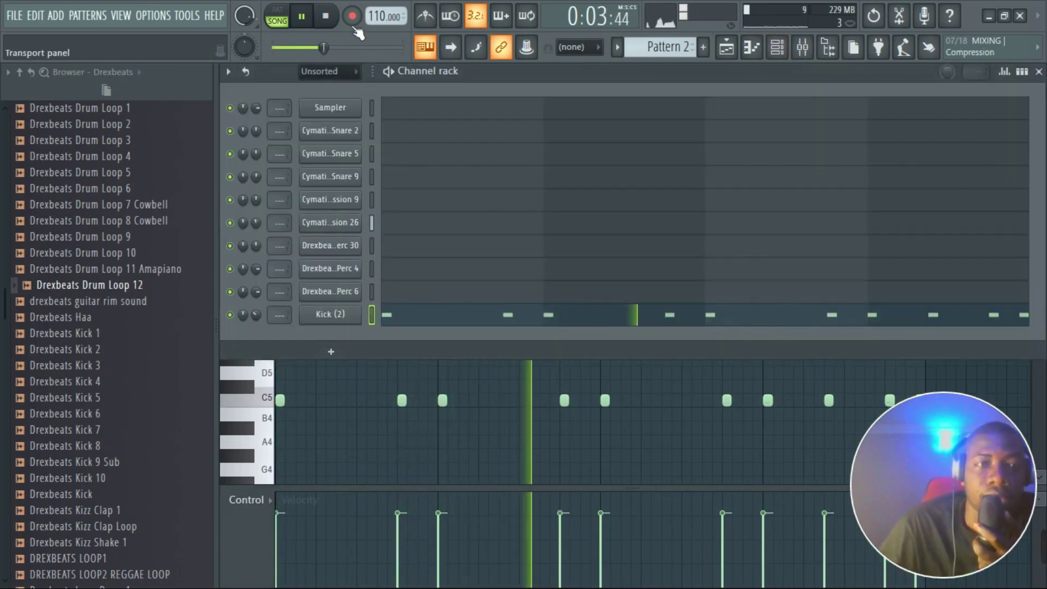
{"action": "left_click", "coordinate": [335, 17]}
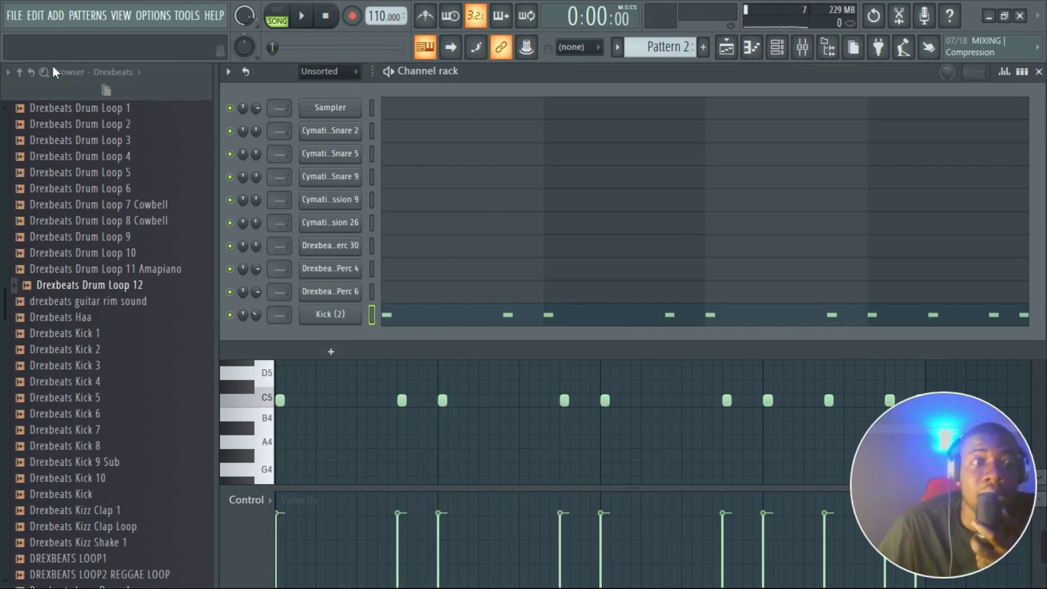
{"action": "left_click", "coordinate": [13, 15]}
{"action": "left_click", "coordinate": [46, 100]}
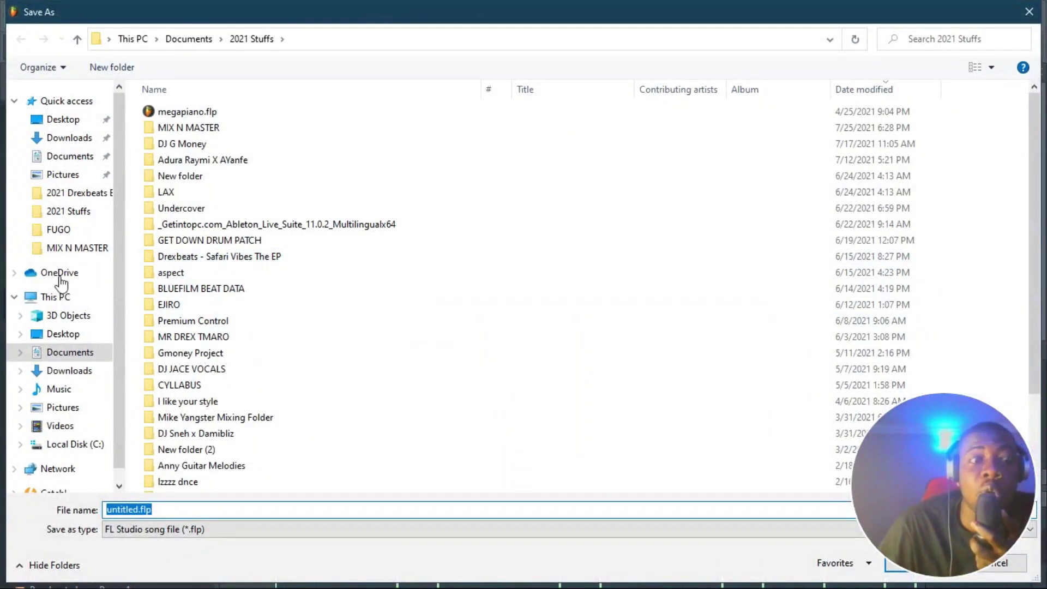
{"action": "left_click", "coordinate": [63, 335]}
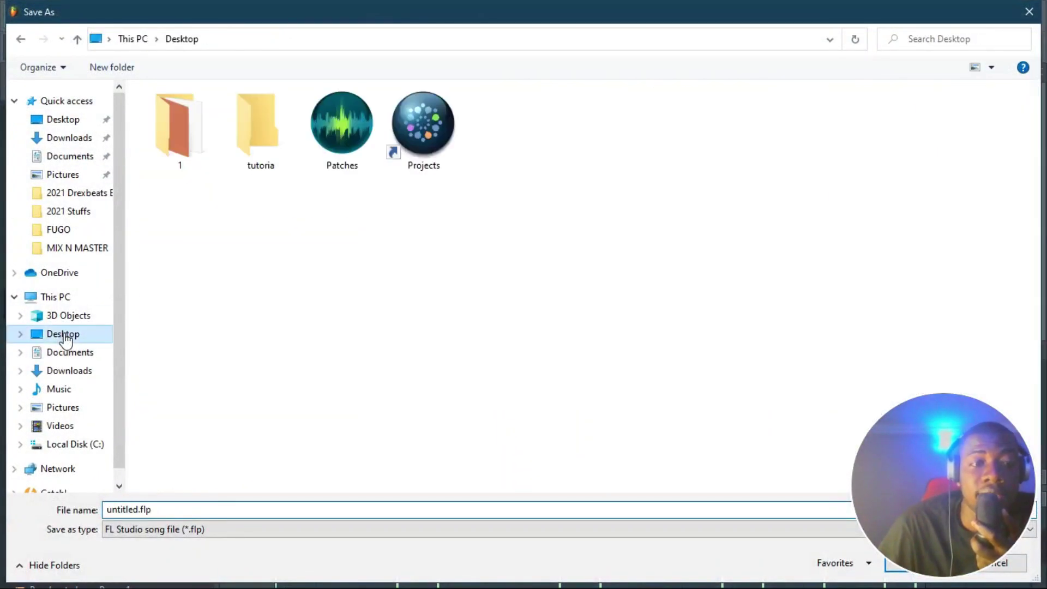
{"action": "double_click", "coordinate": [450, 159]}
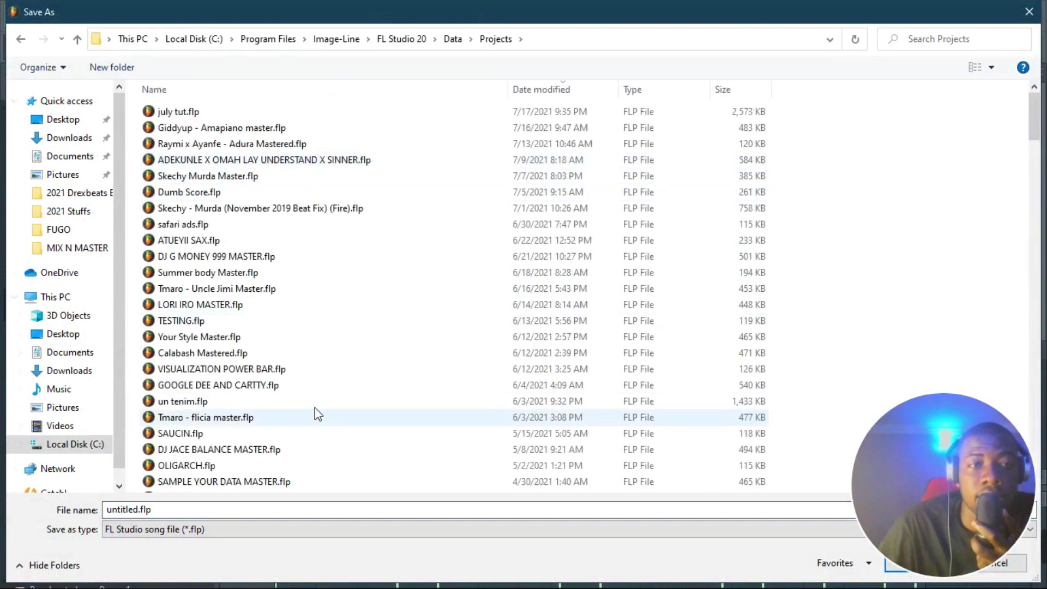
{"action": "left_click", "coordinate": [521, 39]}
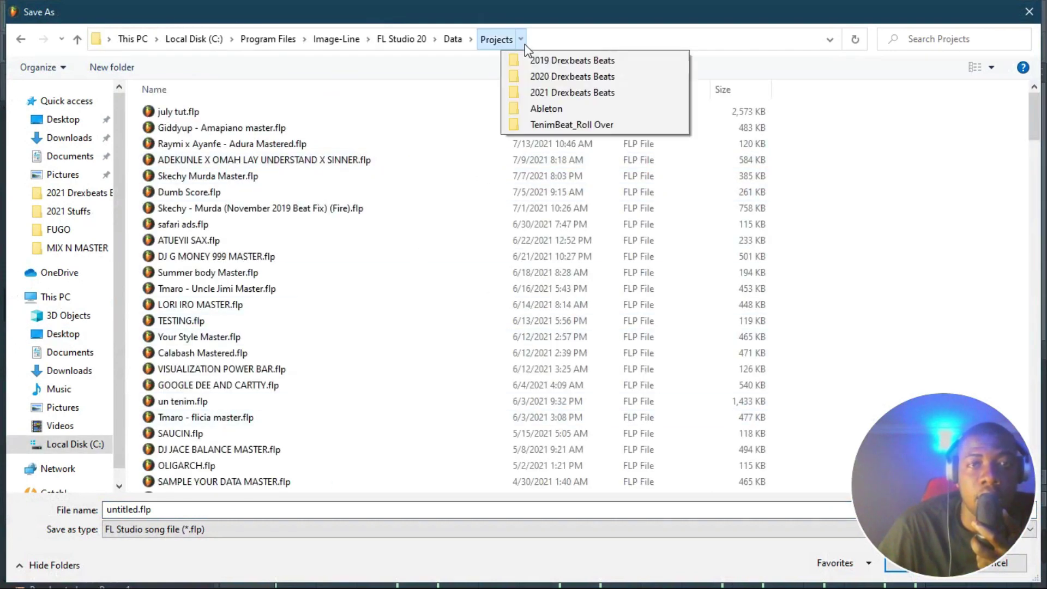
{"action": "left_click", "coordinate": [551, 93]}
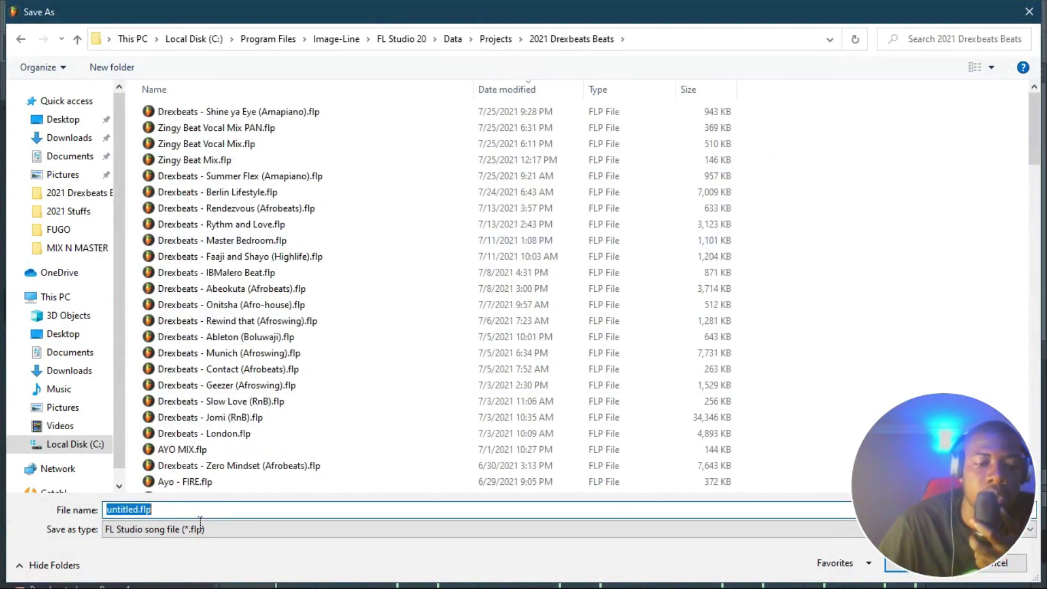
{"action": "type", "text": "Drexbeats"}
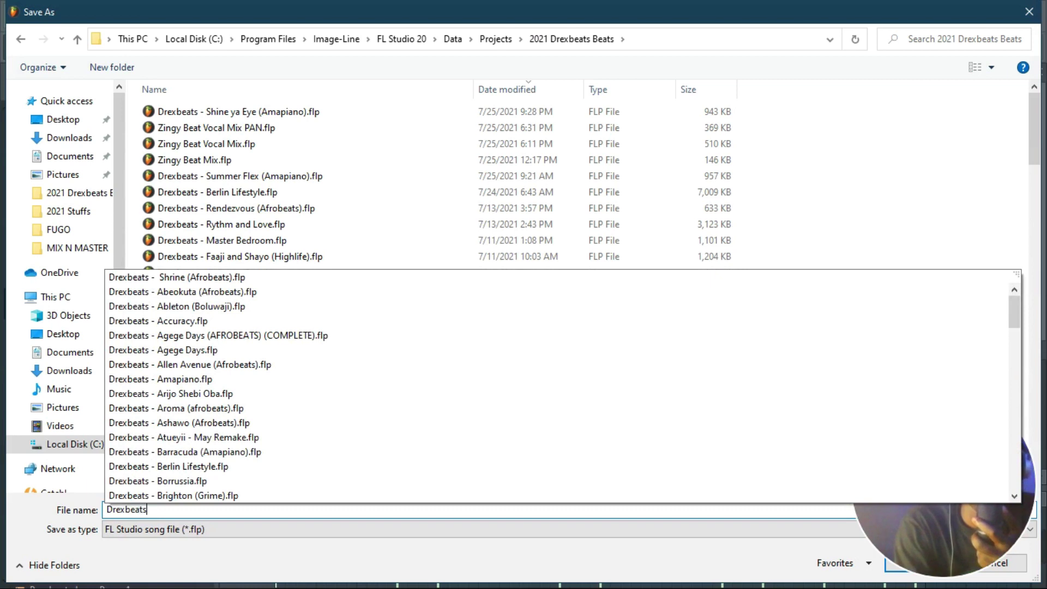
{"action": "type", "text": "- 2021 tutorial"}
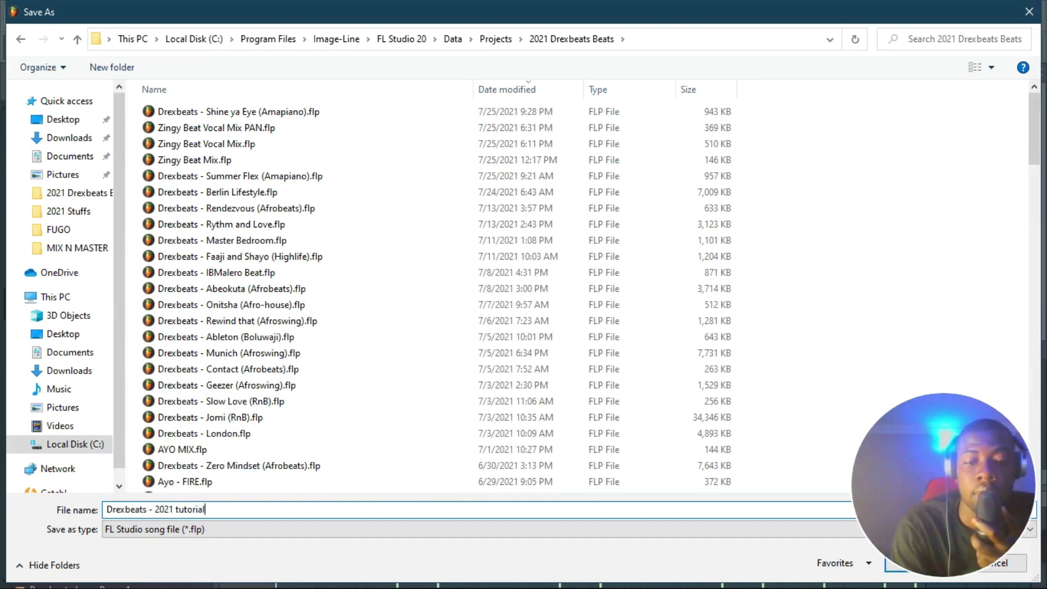
{"action": "key", "text": "Return"}
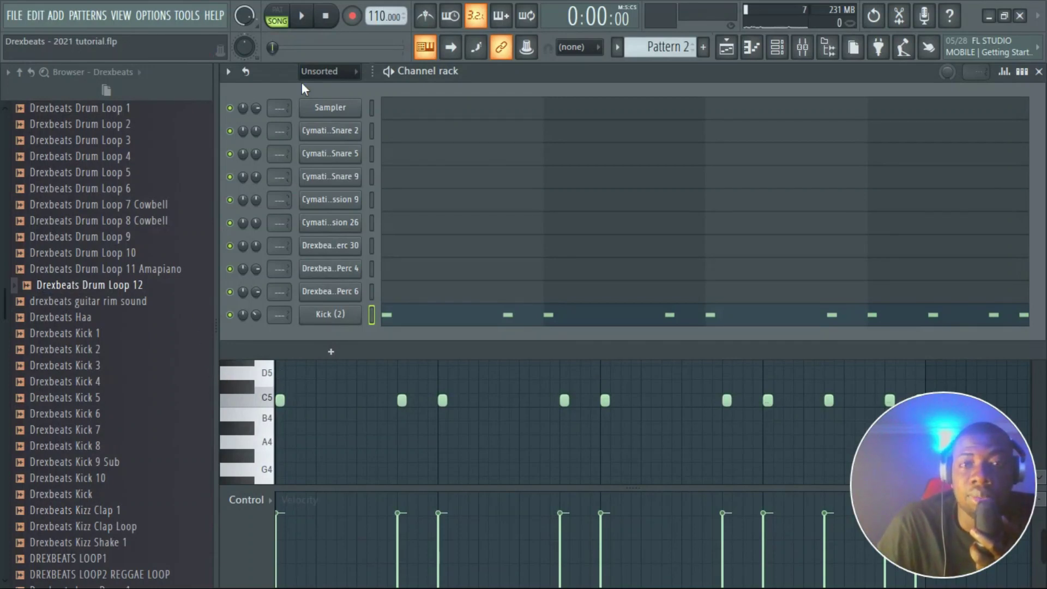
- Play the pattern, then preview Bass Pot 2 from Drexbeats Drumkits and add it as a new channel
{"action": "key", "text": "space"}
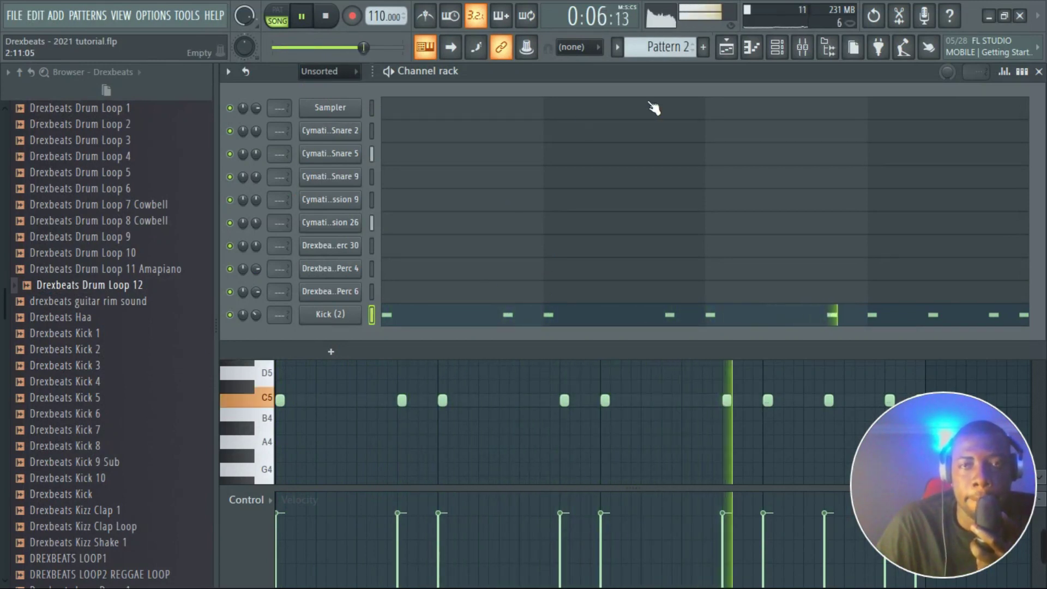
{"action": "left_click", "coordinate": [327, 16]}
{"action": "scroll", "coordinate": [163, 243], "scroll_direction": "down", "scroll_amount": 20}
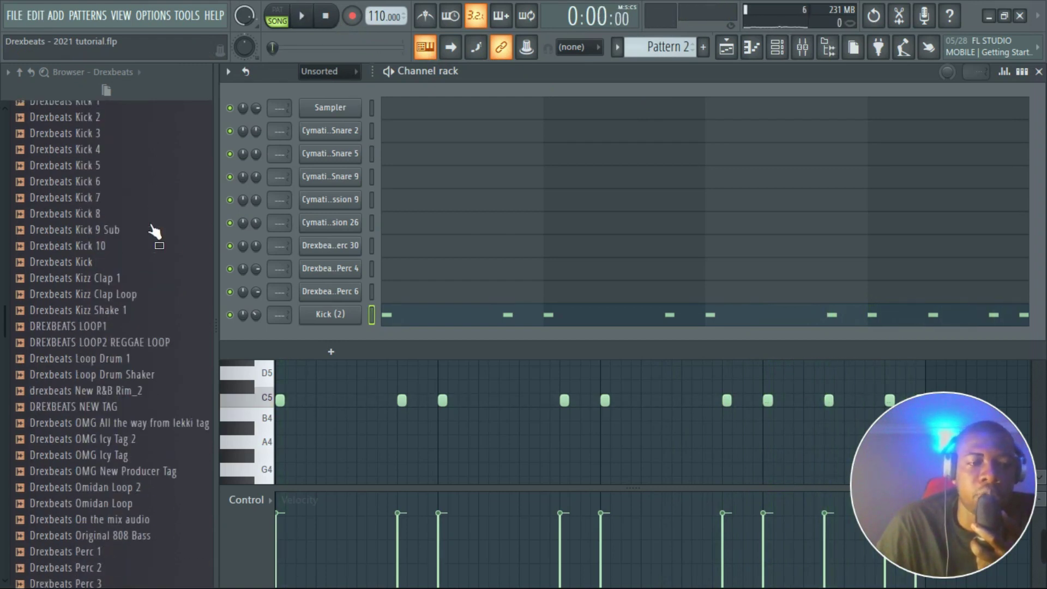
{"action": "scroll", "coordinate": [155, 231], "scroll_direction": "down", "scroll_amount": 2}
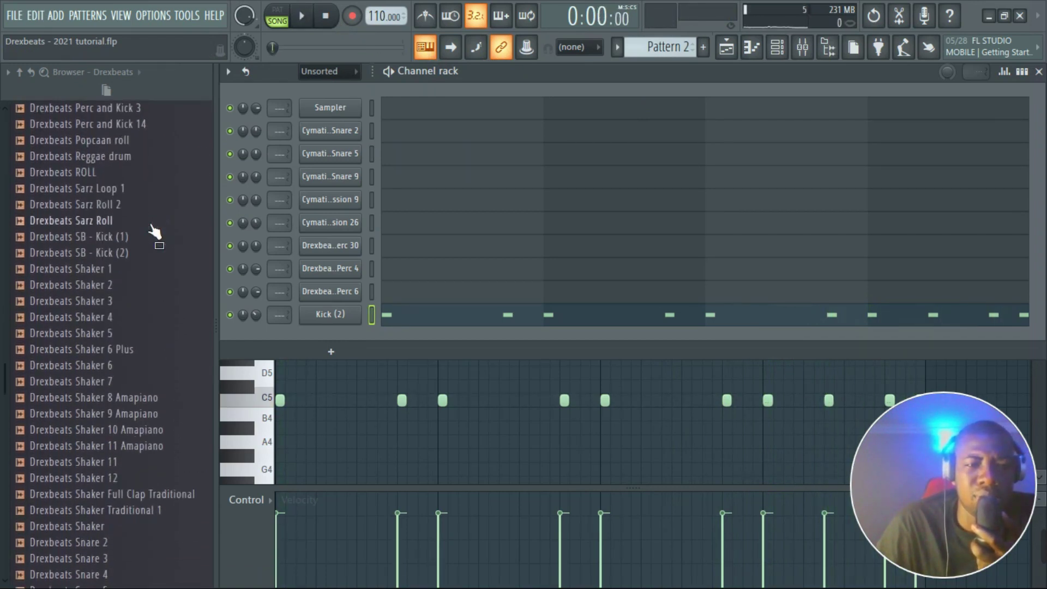
{"action": "scroll", "coordinate": [154, 231], "scroll_direction": "up", "scroll_amount": 20}
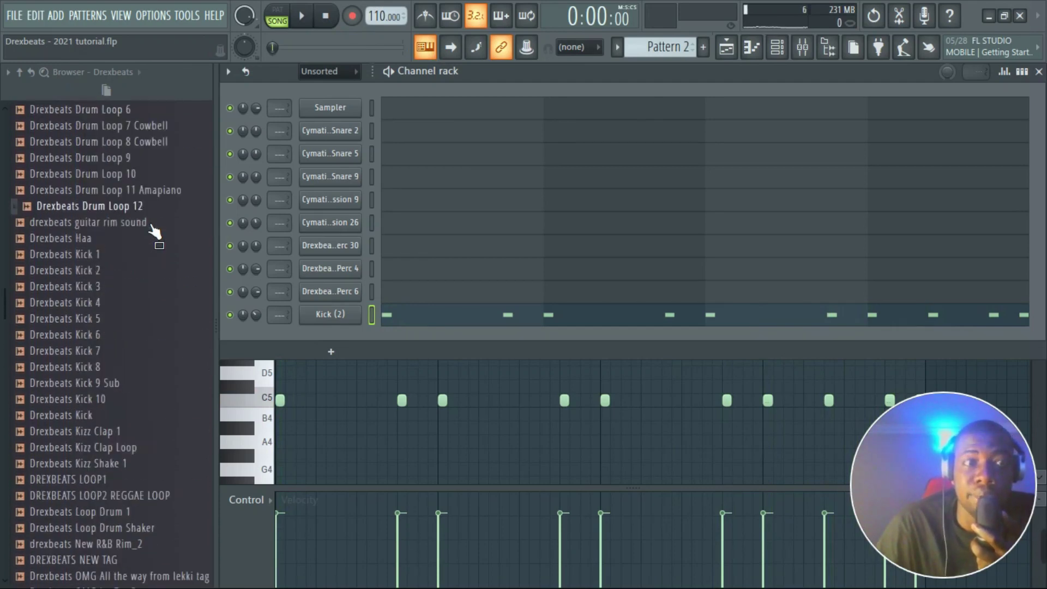
{"action": "scroll", "coordinate": [154, 231], "scroll_direction": "up", "scroll_amount": 20}
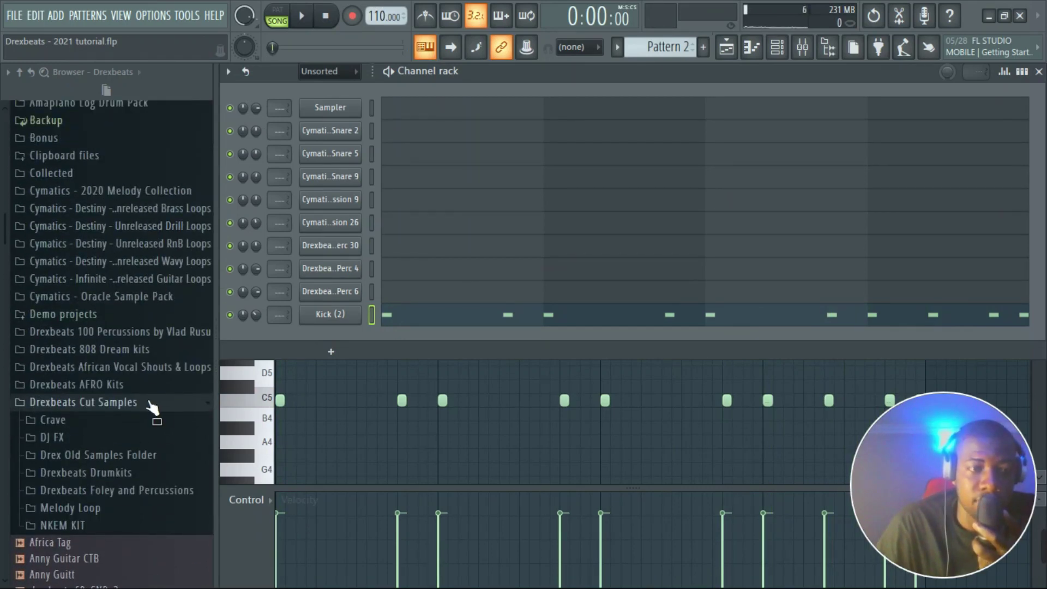
{"action": "left_click", "coordinate": [116, 474]}
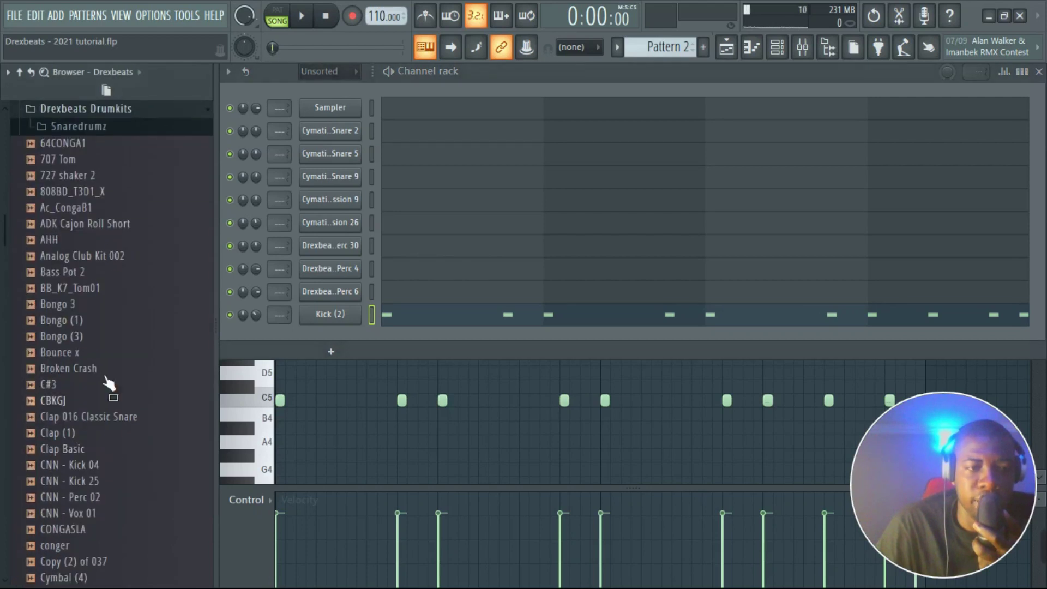
{"action": "left_click", "coordinate": [85, 275]}
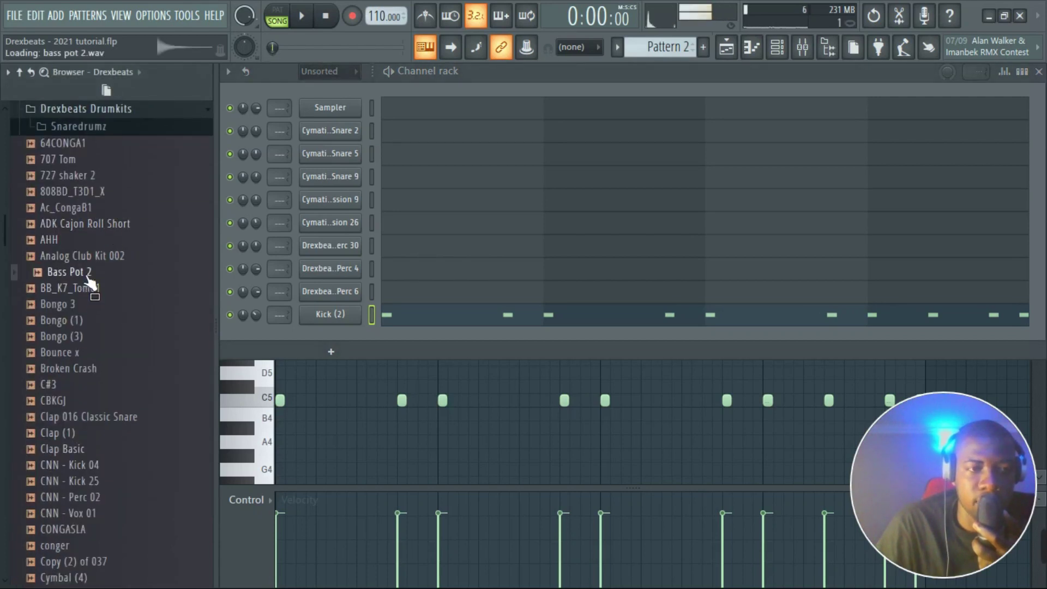
{"action": "left_click_drag", "start_coordinate": [90, 283], "coordinate": [332, 334]}
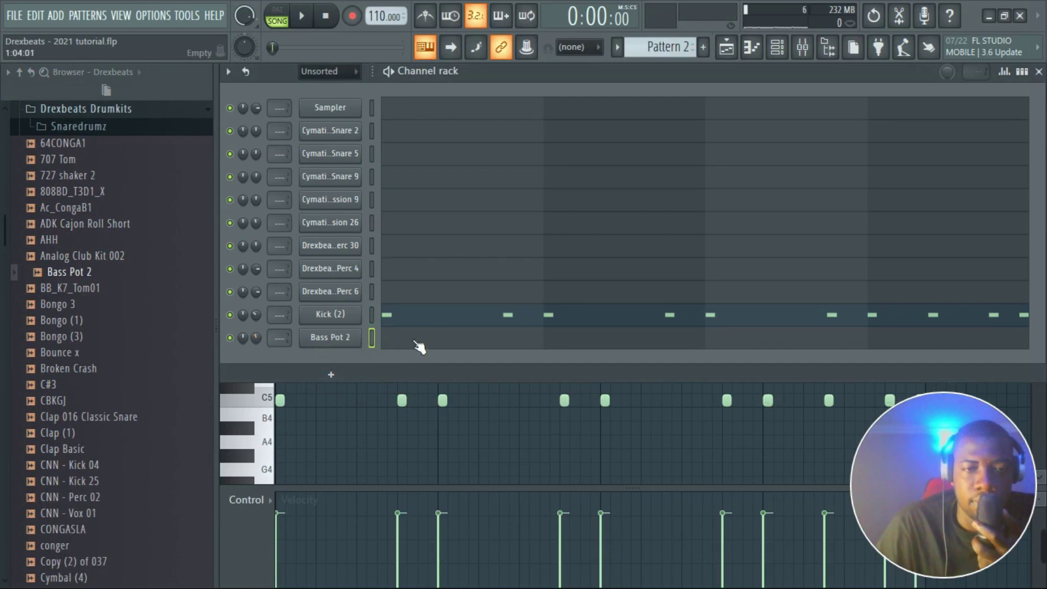
- Place Bass Pot 2 C5 notes in bars 1 and 3, audition them, and return to the playlist
{"action": "key", "text": "F7"}
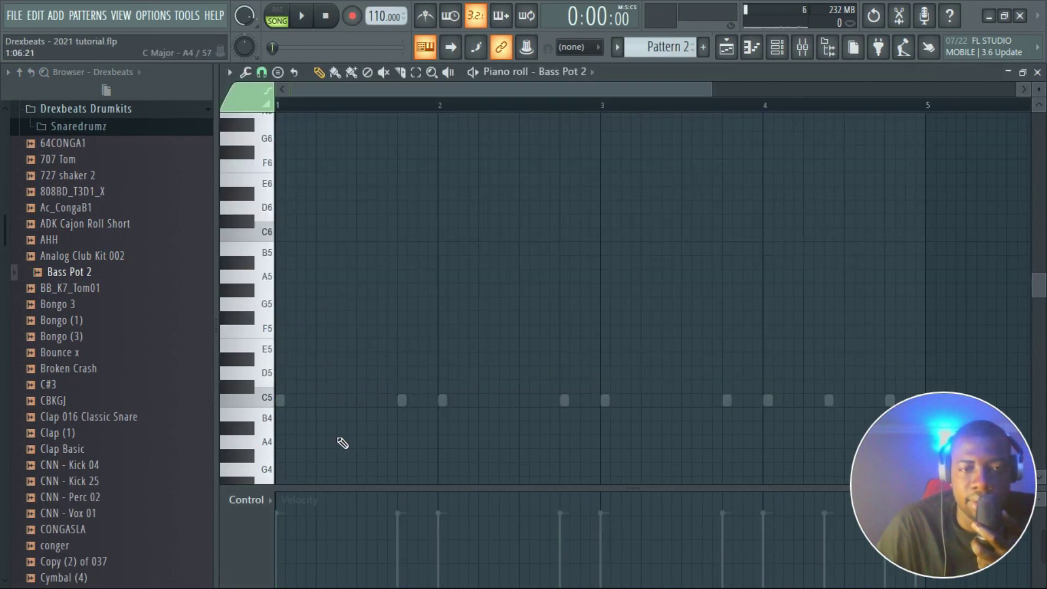
{"action": "left_click", "coordinate": [344, 402]}
{"action": "key", "text": "space"}
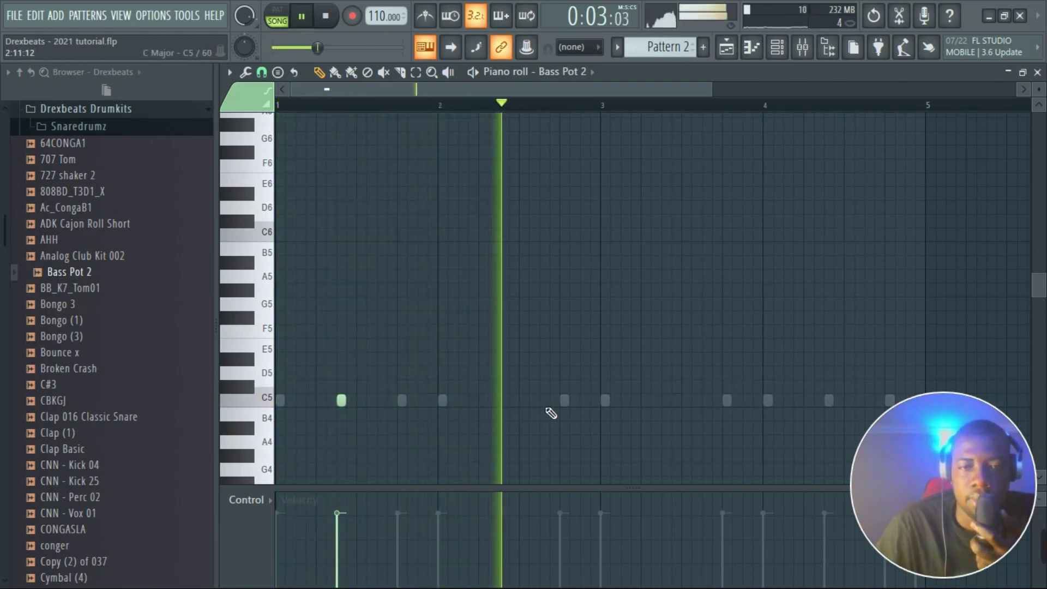
{"action": "left_click", "coordinate": [667, 402]}
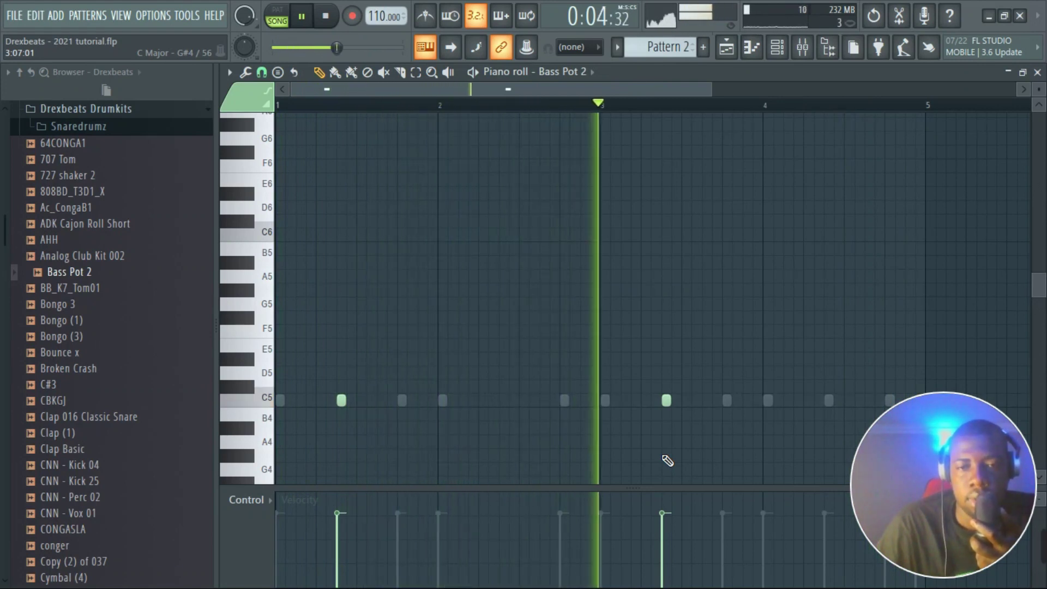
{"action": "left_click", "coordinate": [726, 50]}
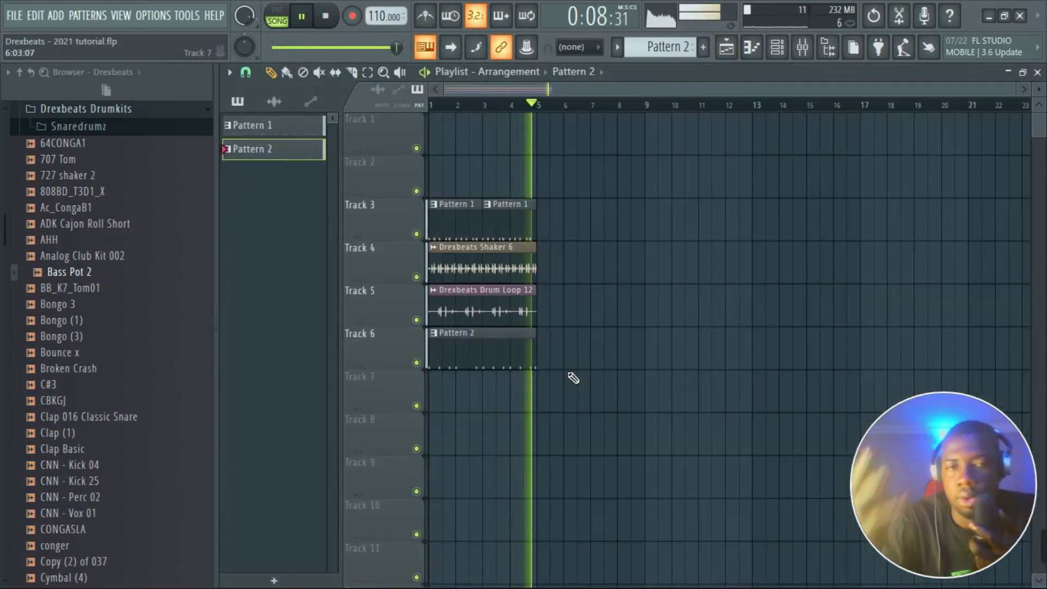
- Stop playback and save the project with File > Save
{"action": "key", "text": "space"}
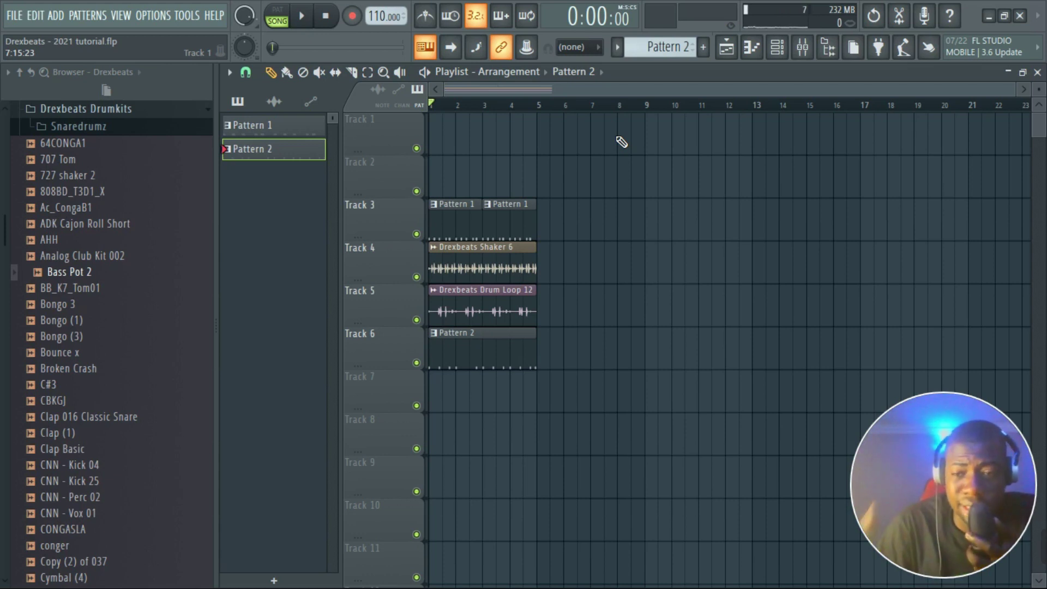
{"action": "left_click", "coordinate": [15, 15]}
{"action": "left_click", "coordinate": [27, 84]}
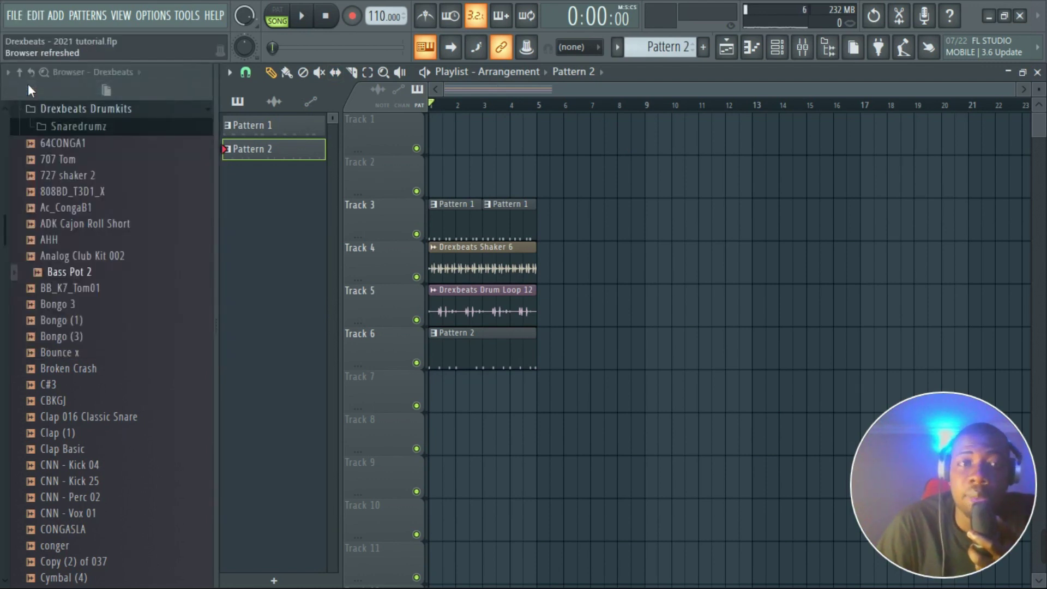
- Create a new empty pattern, keeping the default name Pattern 3
{"action": "left_click", "coordinate": [704, 47]}
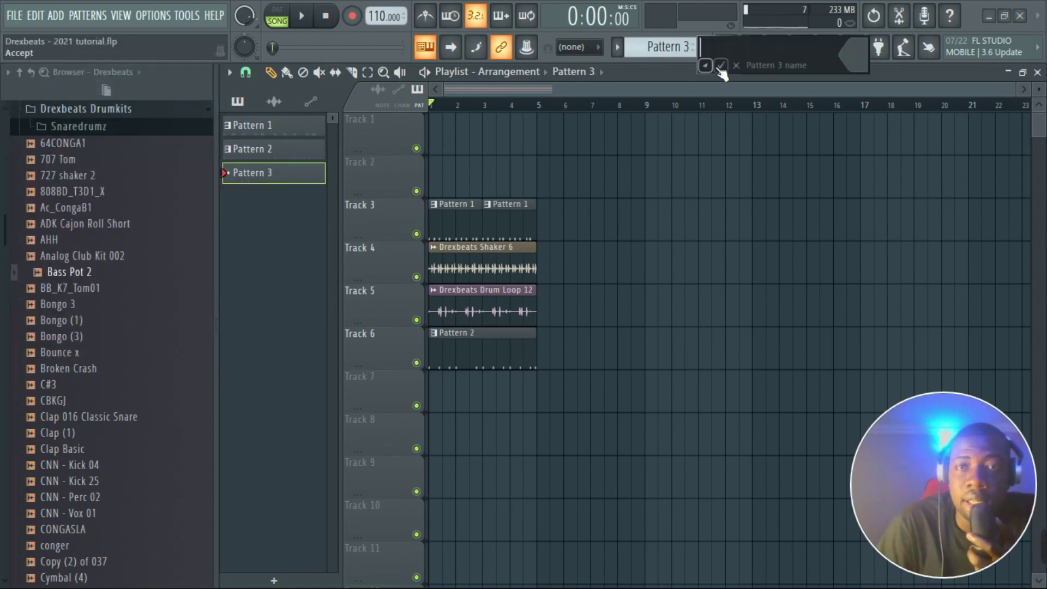
{"action": "left_click", "coordinate": [721, 66]}
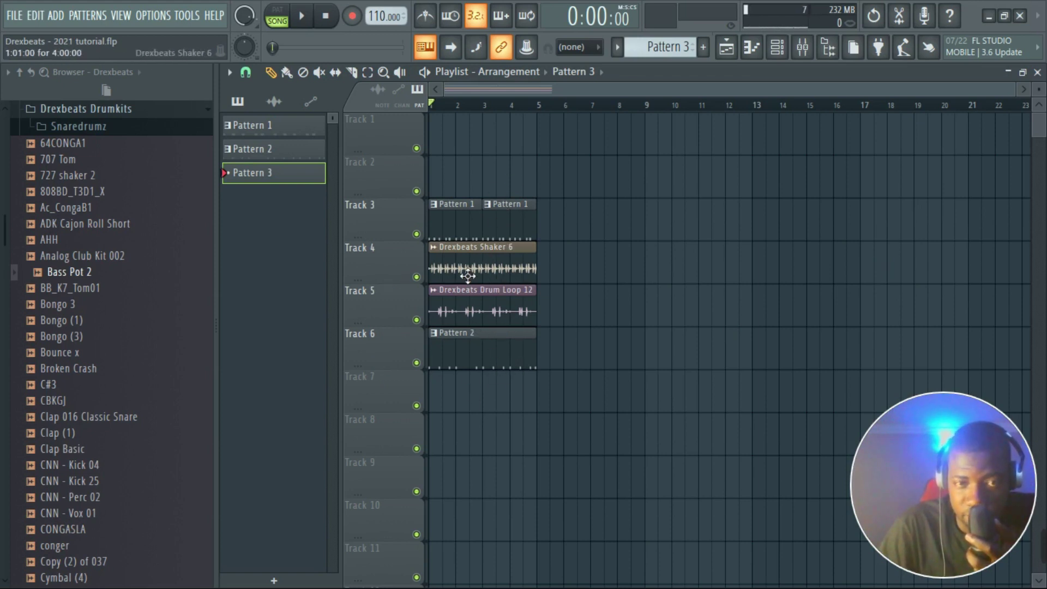
{"action": "scroll", "coordinate": [481, 510], "scroll_direction": "down", "scroll_amount": 4}
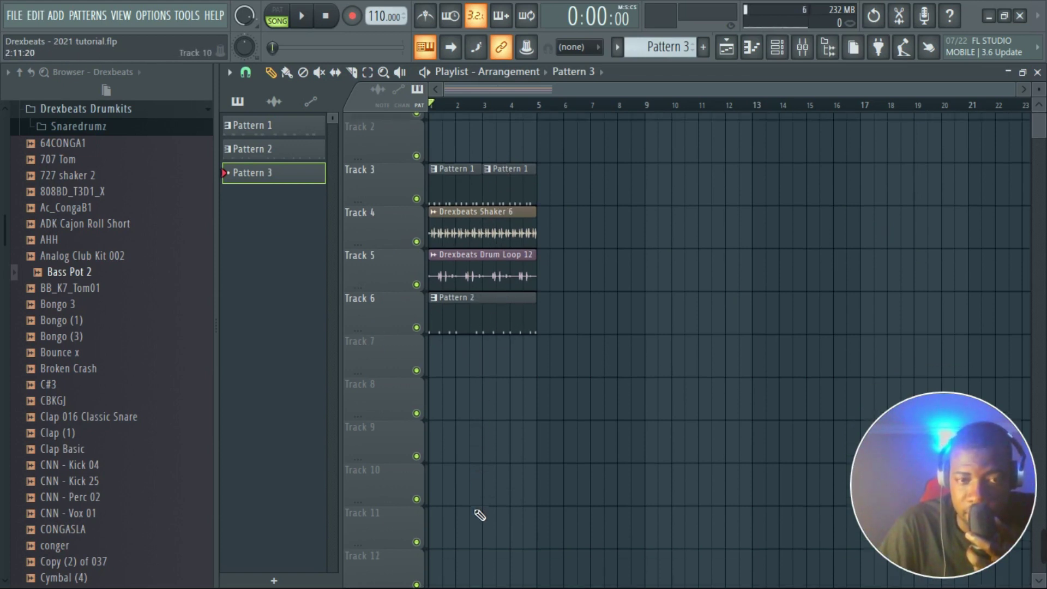
{"action": "scroll", "coordinate": [475, 453], "scroll_direction": "up", "scroll_amount": 4}
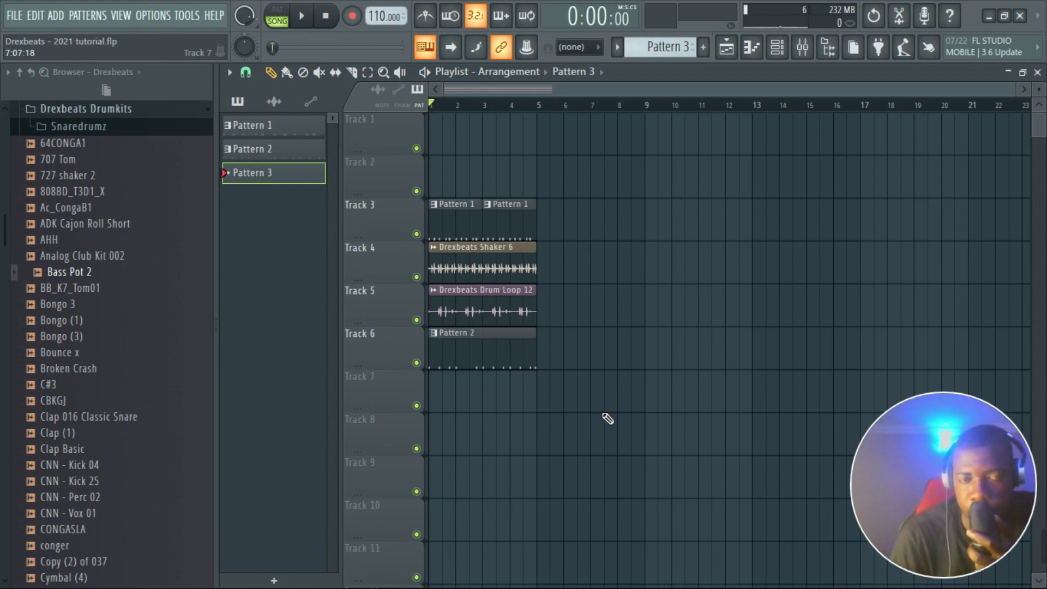
- Add a new channel filter group named 'melody' in the Channel rack
{"action": "left_click", "coordinate": [783, 54]}
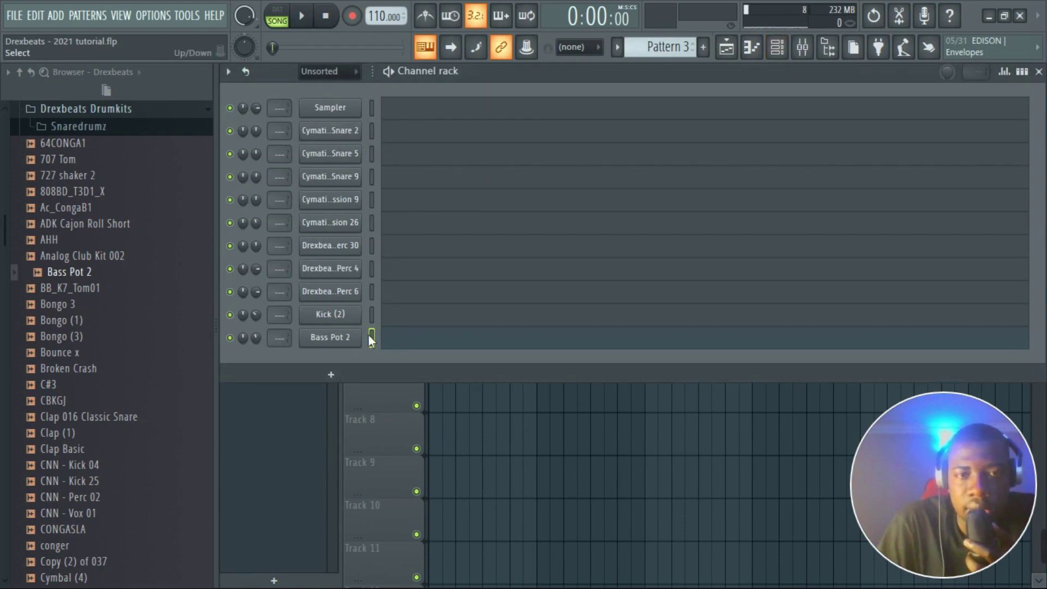
{"action": "left_click", "coordinate": [336, 76]}
{"action": "left_click", "coordinate": [339, 83]}
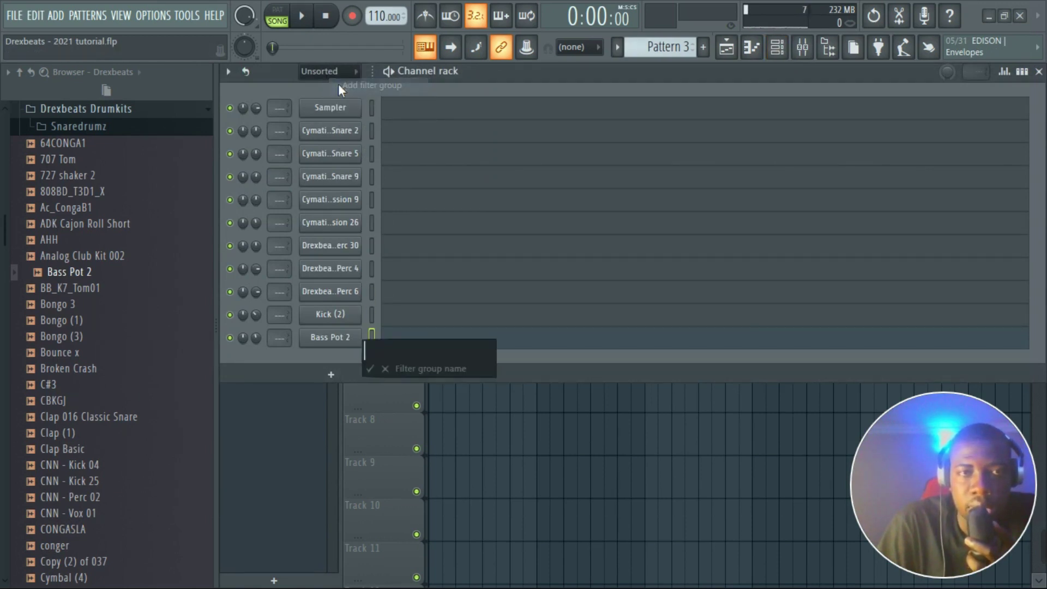
{"action": "type", "text": "mel"}
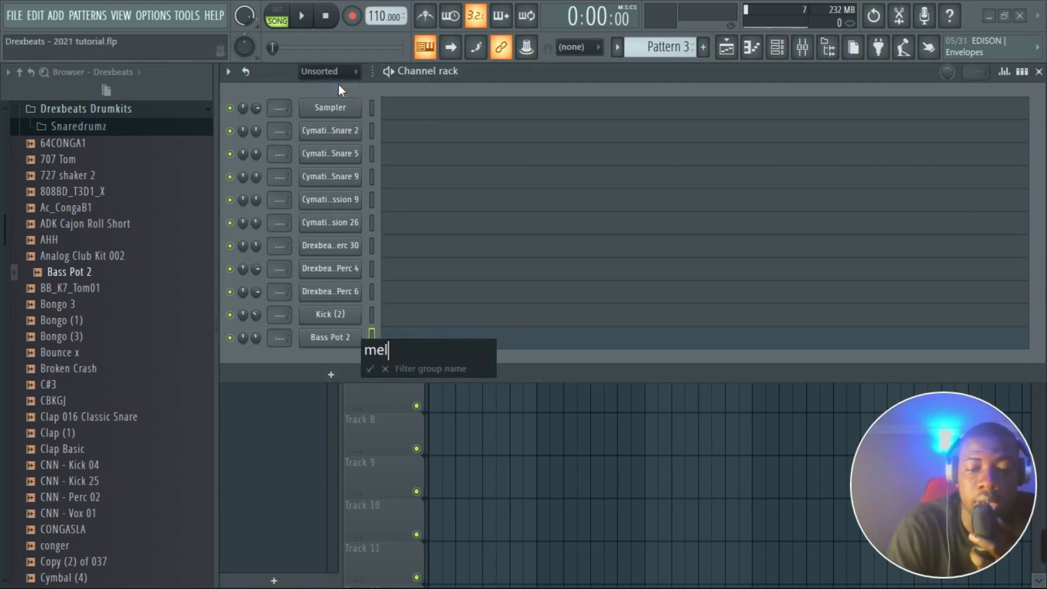
{"action": "type", "text": "ody"}
{"action": "key", "text": "Return"}
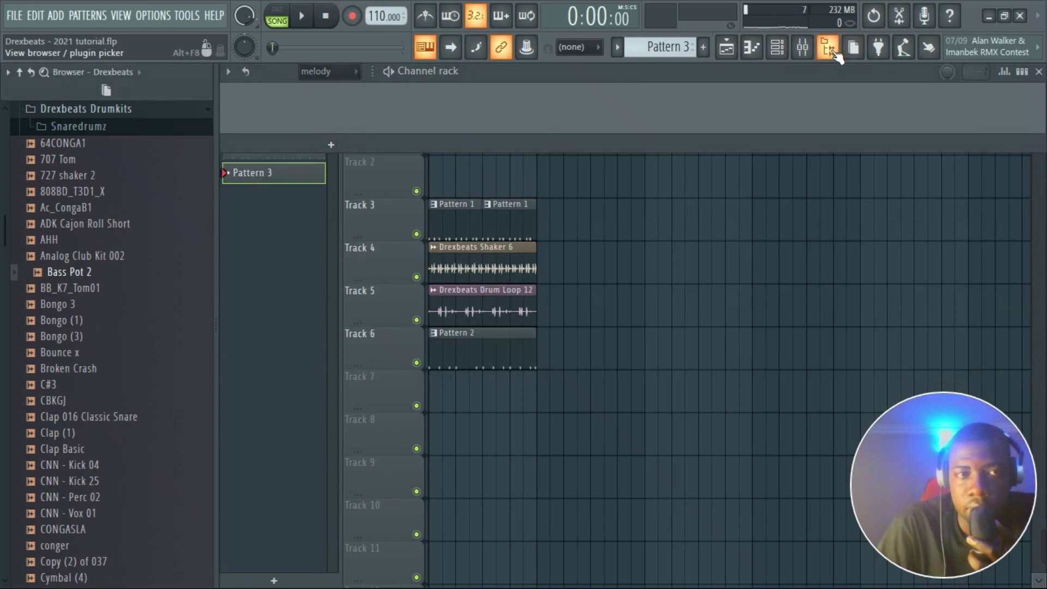
- Hide the file browser and bring up the list of instruments to add
{"action": "left_click", "coordinate": [829, 50]}
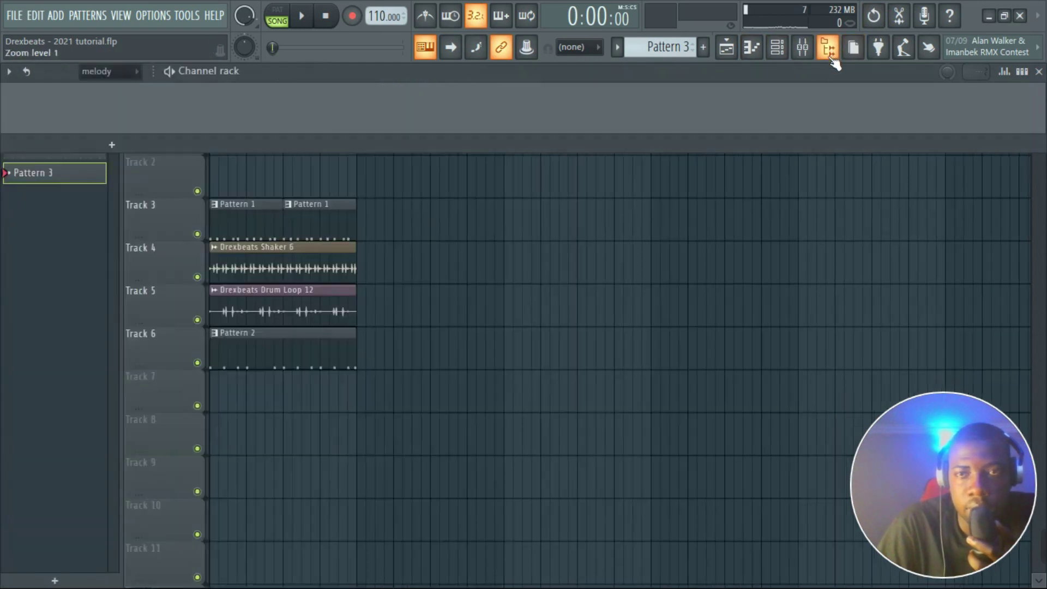
{"action": "left_click", "coordinate": [117, 145]}
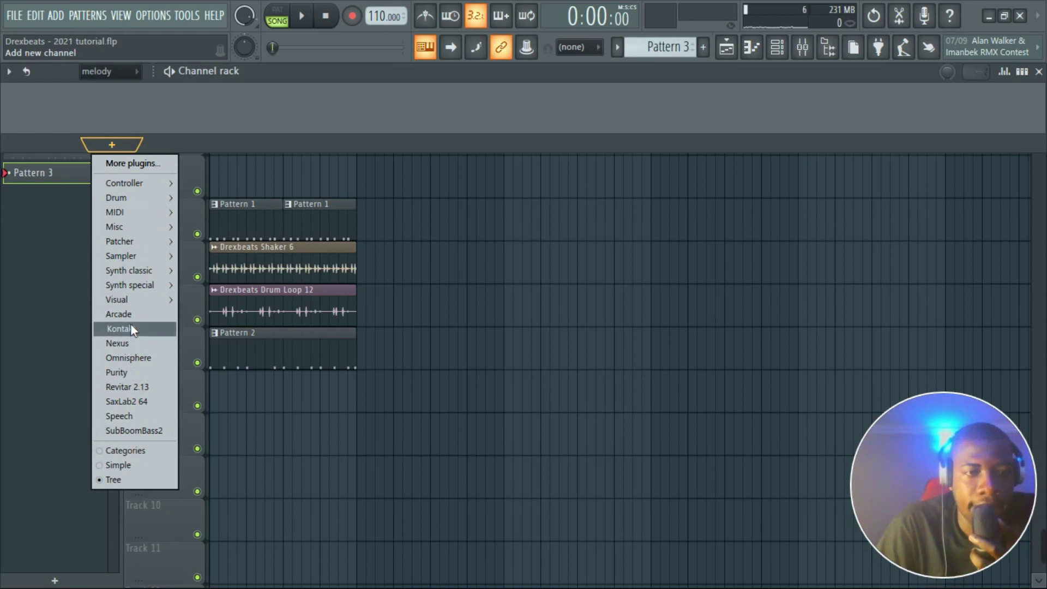
{"action": "mouse_move", "coordinate": [145, 273]}
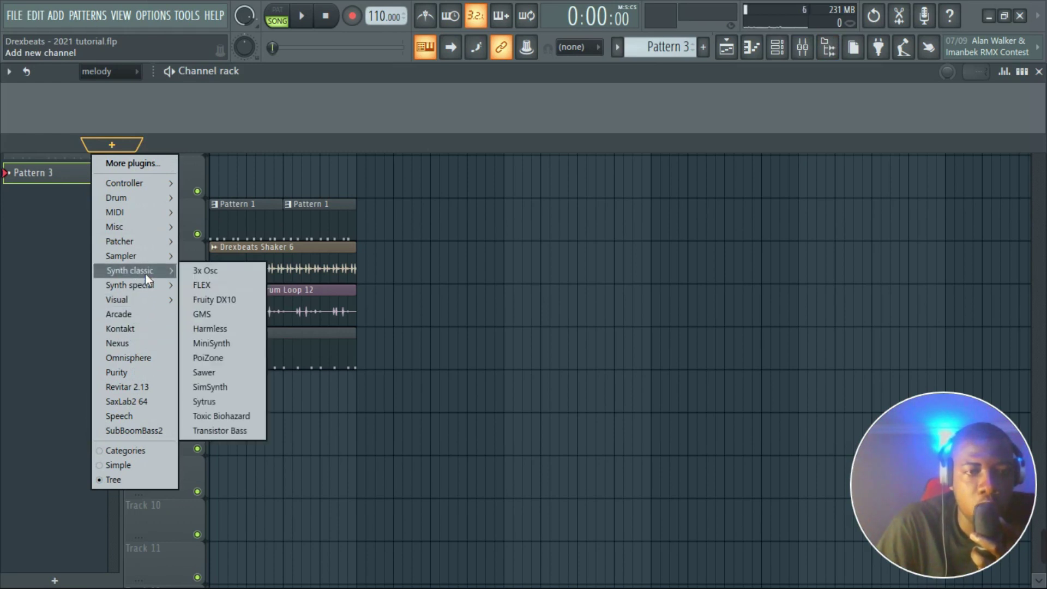
{"action": "mouse_move", "coordinate": [168, 289]}
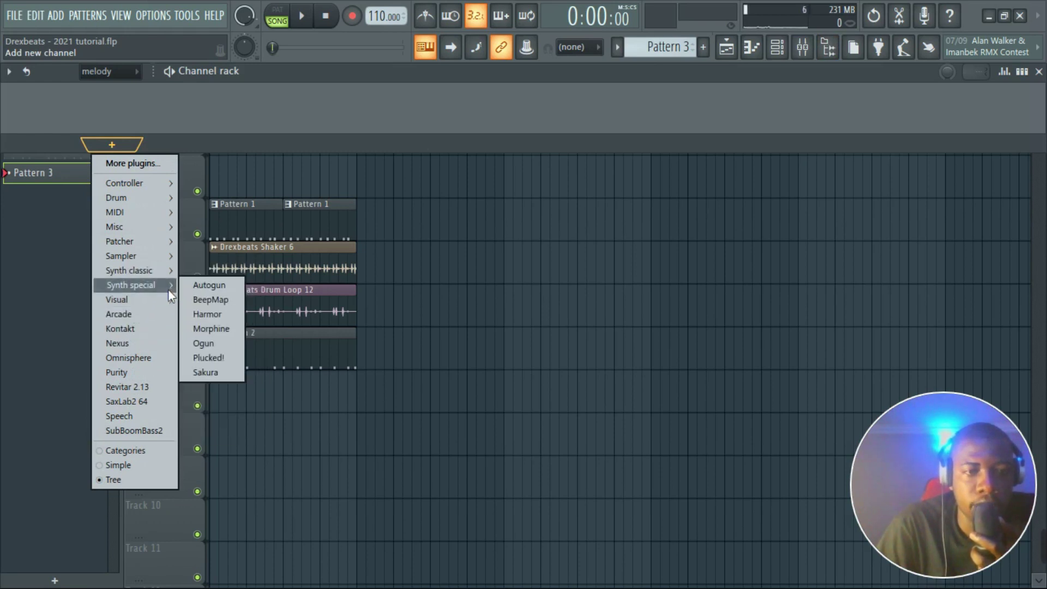
- Add a Morphine synth and load the STR 12-String Thing FG preset from the Strings bank
{"action": "left_click", "coordinate": [214, 327]}
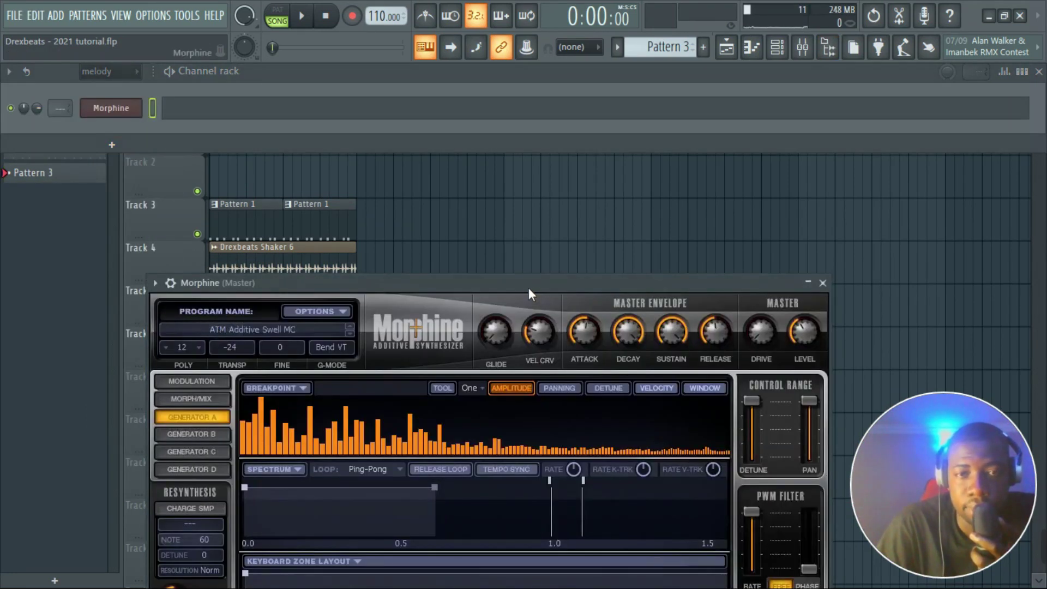
{"action": "left_click_drag", "start_coordinate": [530, 299], "coordinate": [599, 126]}
{"action": "left_click", "coordinate": [384, 169]}
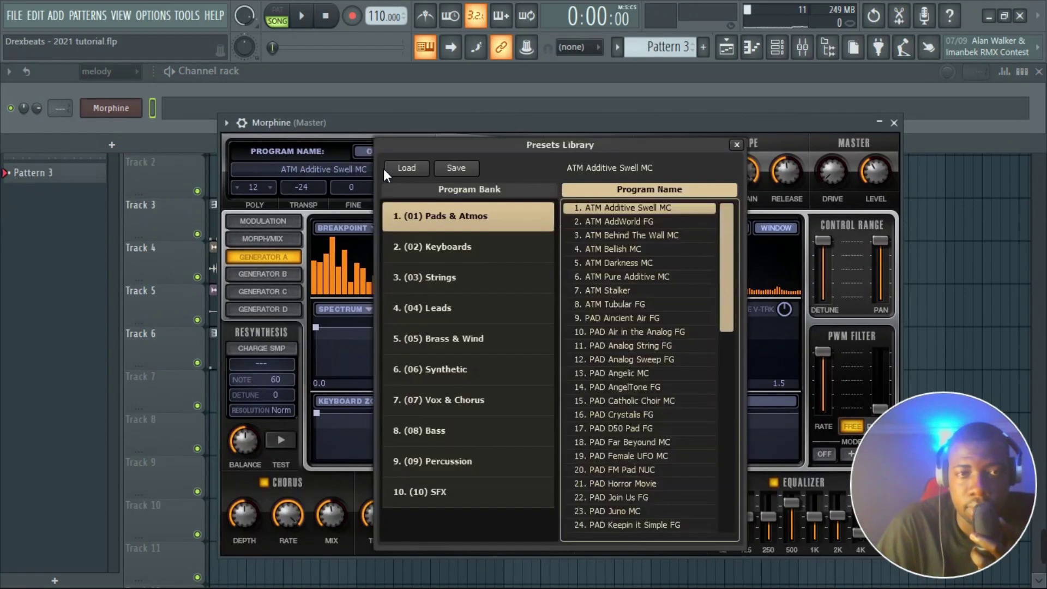
{"action": "left_click", "coordinate": [455, 278]}
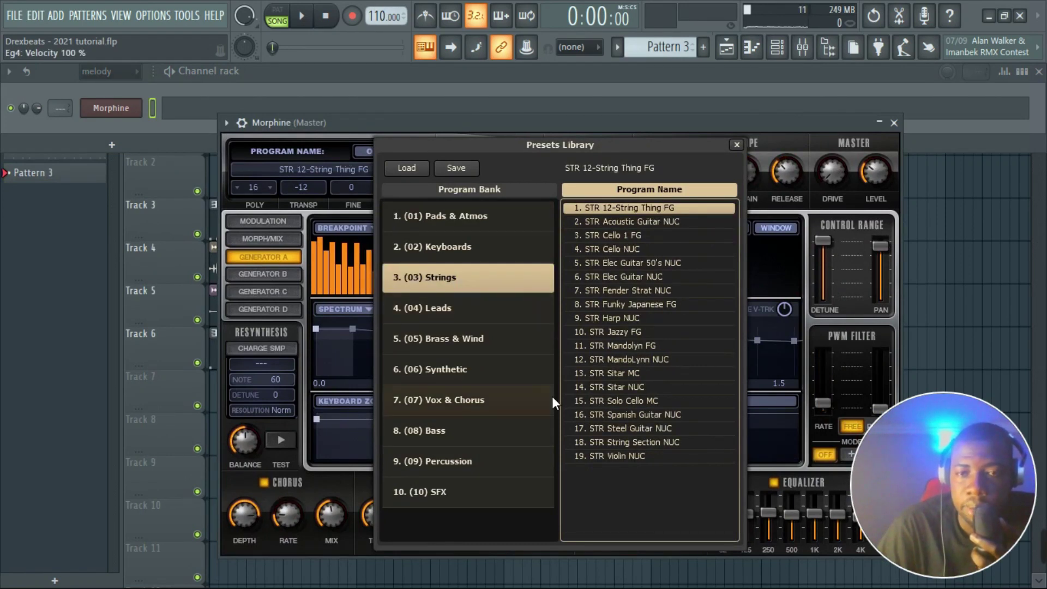
- Add a Harmor synth as a new channel below Morphine in the melody group
{"action": "left_click", "coordinate": [123, 126]}
{"action": "left_click", "coordinate": [117, 139]}
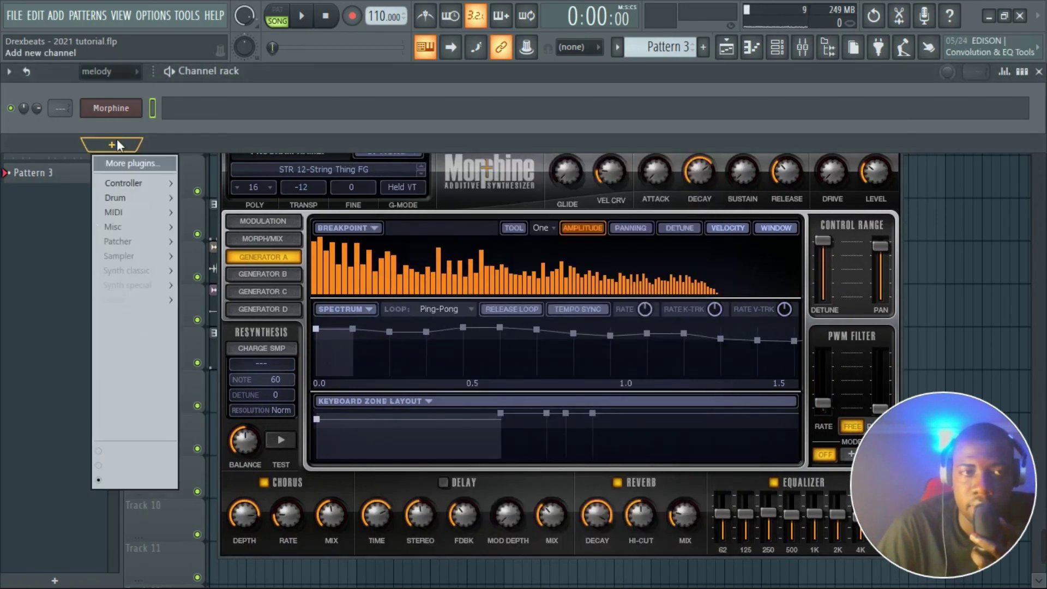
{"action": "mouse_move", "coordinate": [155, 286]}
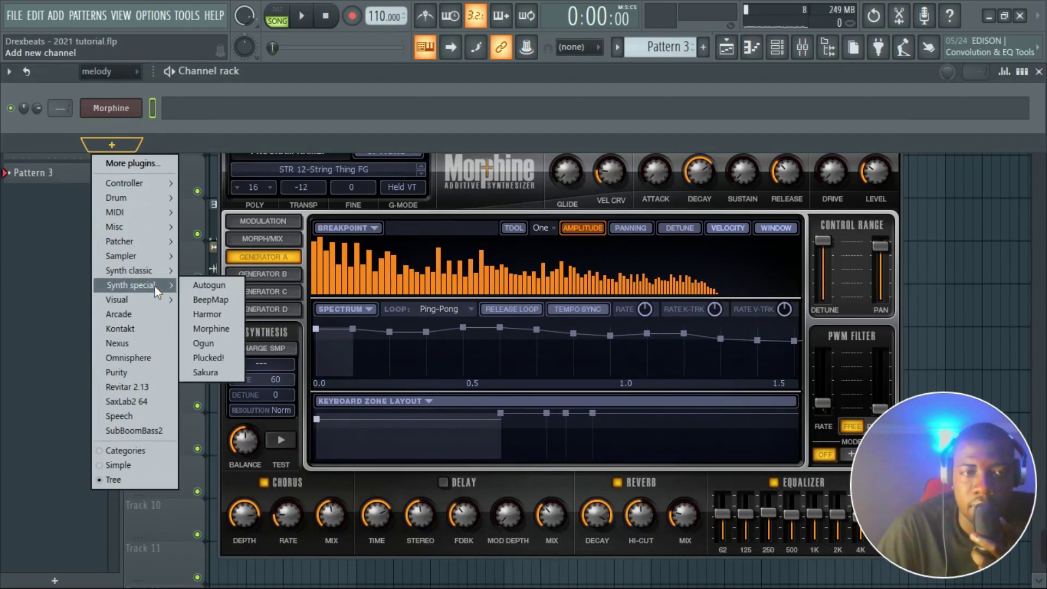
{"action": "left_click", "coordinate": [224, 316]}
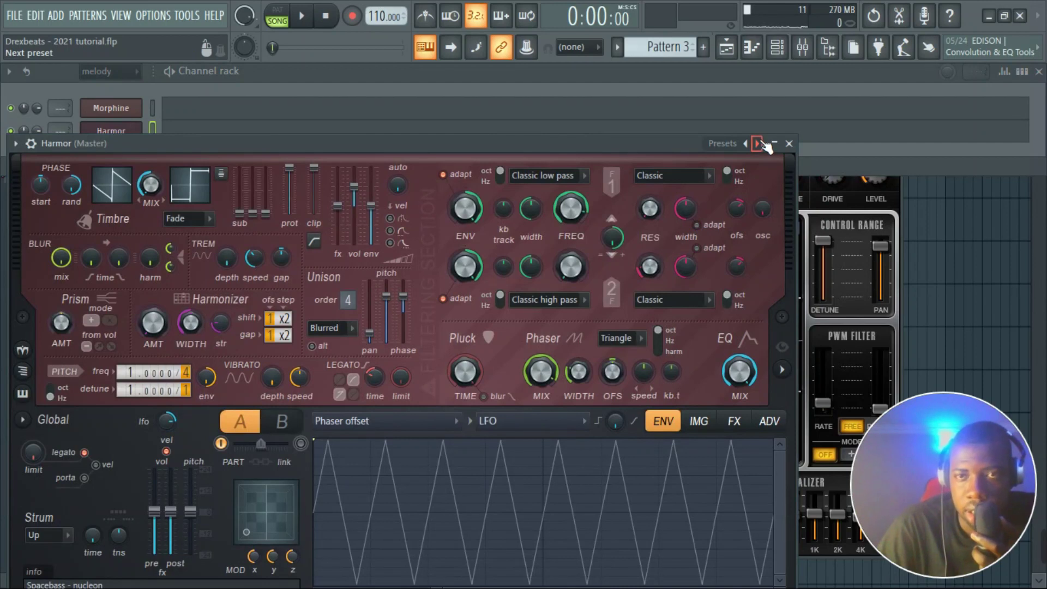
- Load the Moonlight EP preset into Harmor and switch on its delay
{"action": "right_click", "coordinate": [763, 144]}
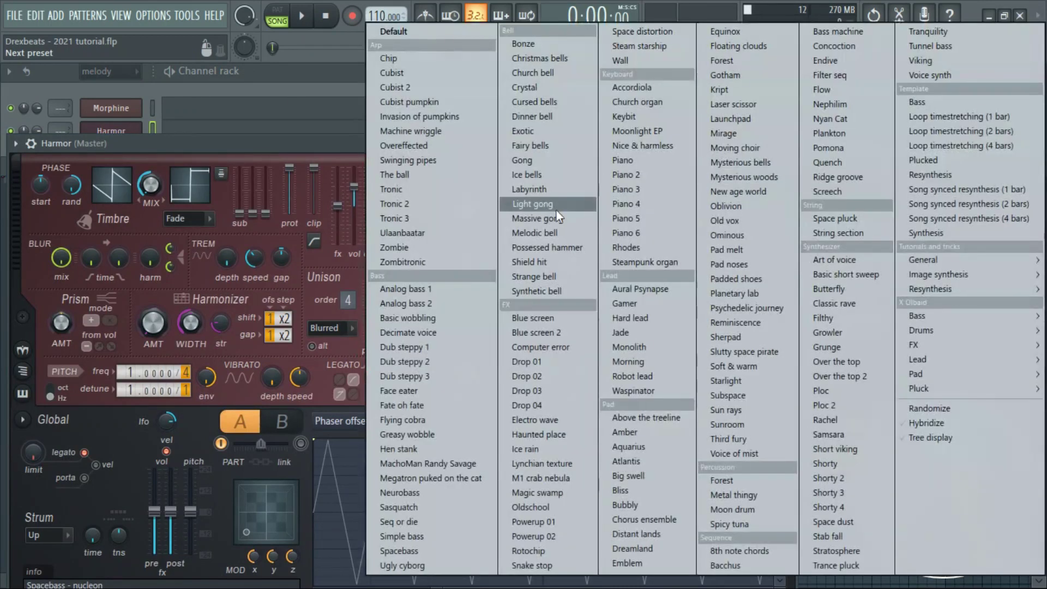
{"action": "left_click", "coordinate": [649, 132]}
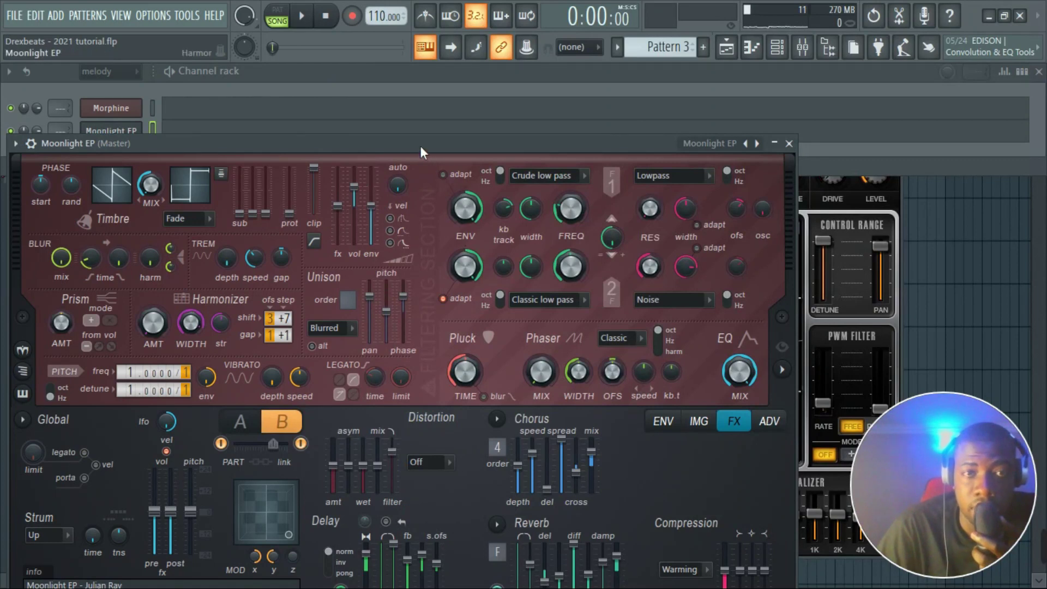
{"action": "left_click_drag", "start_coordinate": [420, 145], "coordinate": [476, 87]}
{"action": "left_click", "coordinate": [396, 534]}
{"action": "left_click", "coordinate": [45, 153]}
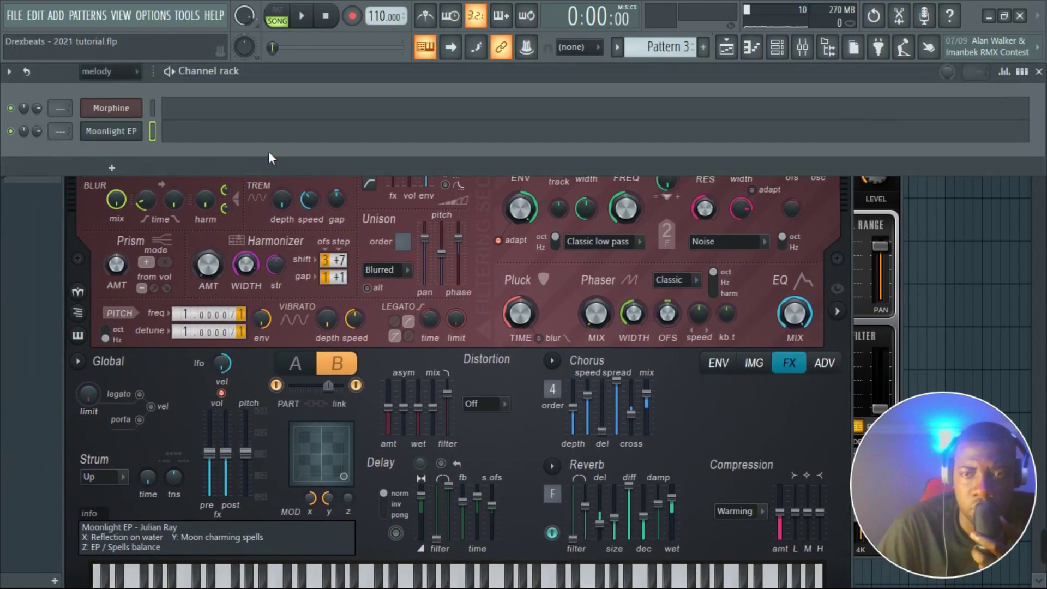
- Paint a Pattern 3 clip at bar 1 on Track 7, with the Moonlight EP piano roll open
{"action": "key", "text": "F7"}
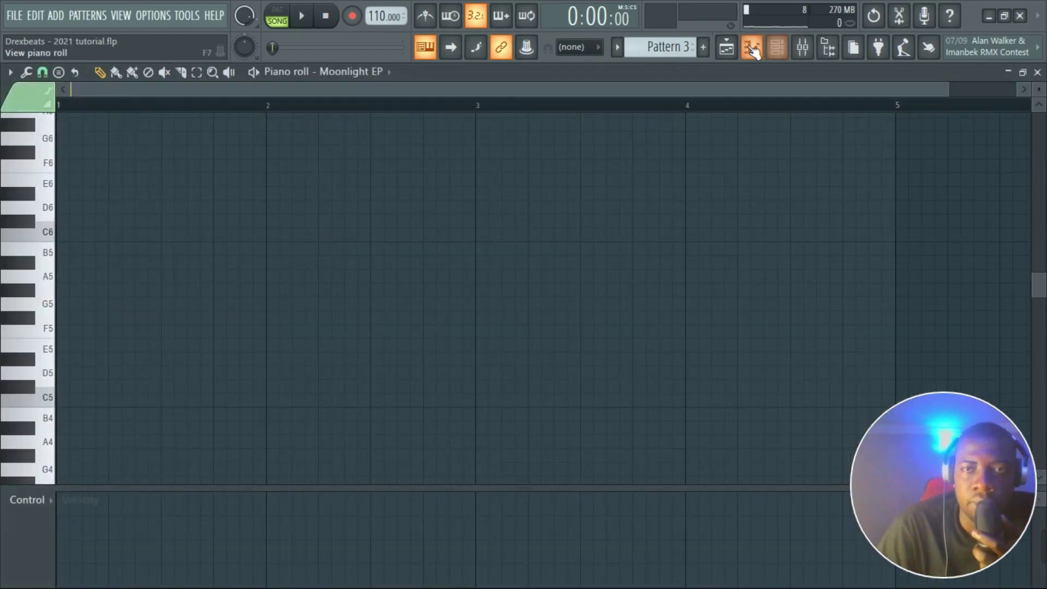
{"action": "left_click", "coordinate": [727, 47]}
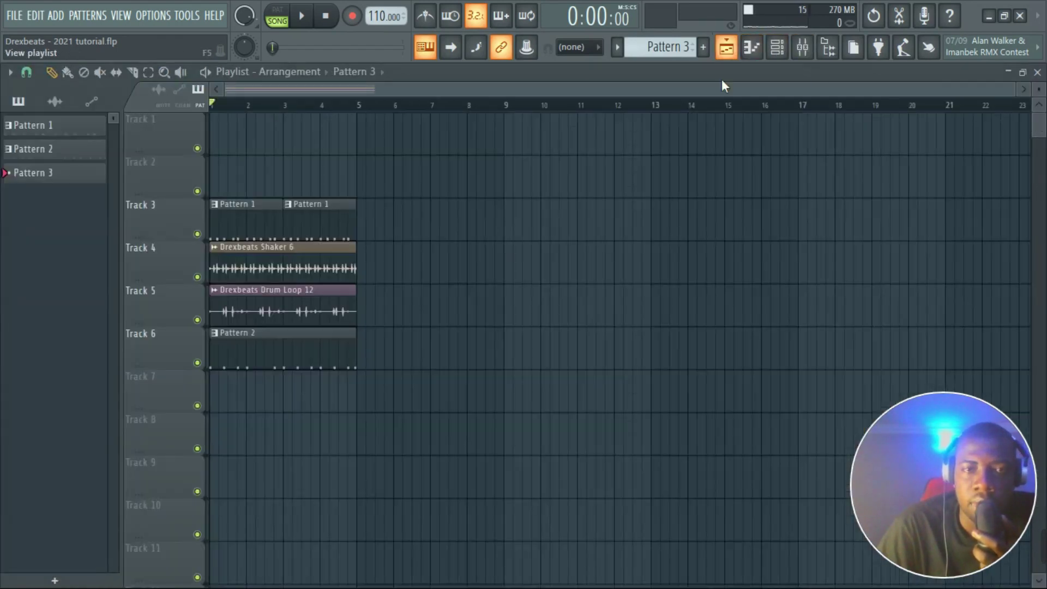
{"action": "left_click", "coordinate": [214, 403]}
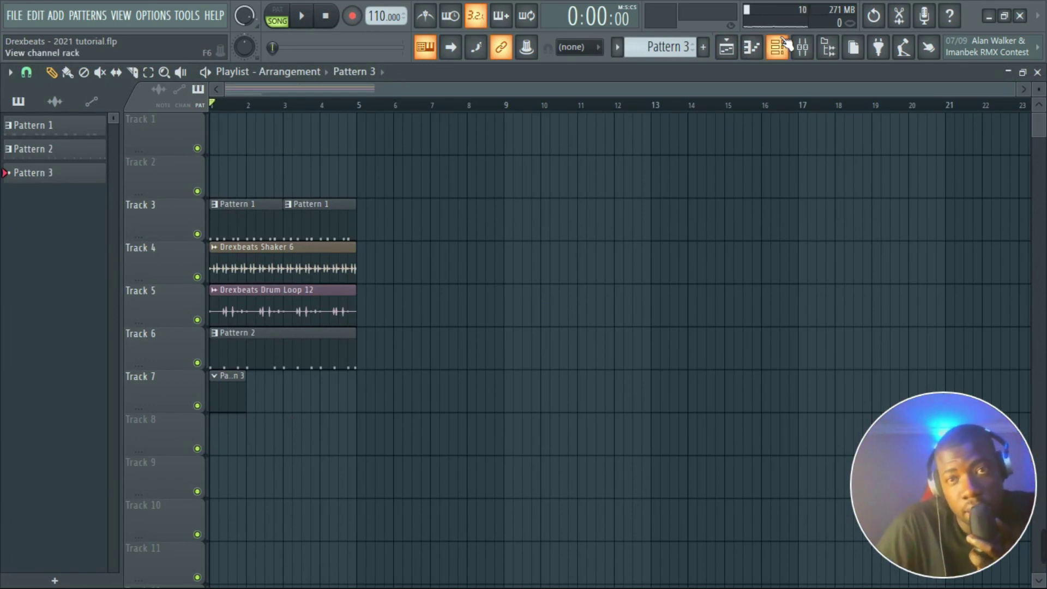
{"action": "left_click", "coordinate": [788, 54]}
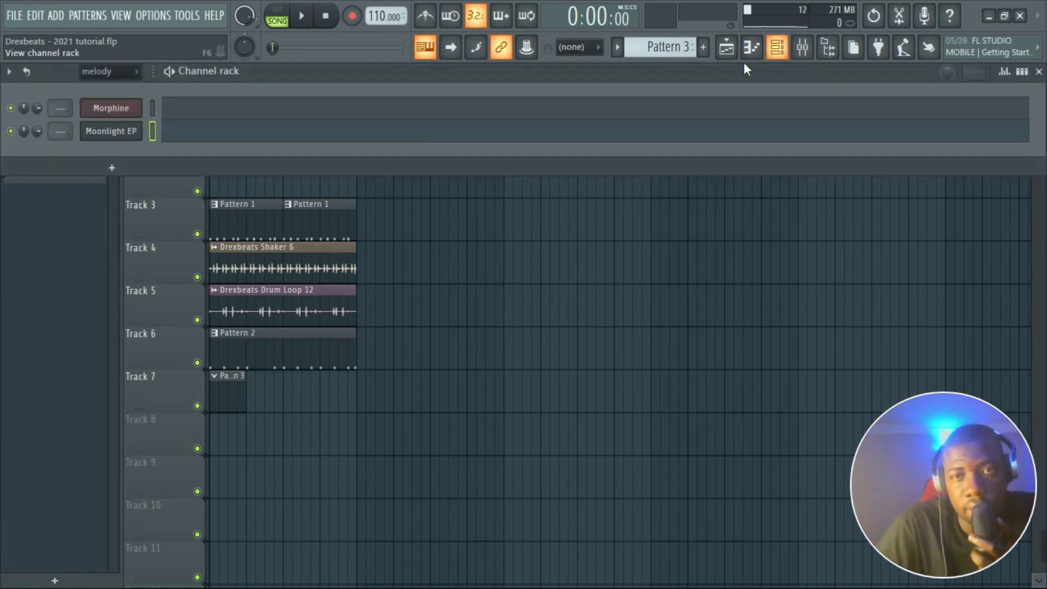
- In Moonlight EP's piano roll, add an E4 note at bar 1 lasting to bar 2
{"action": "left_click", "coordinate": [183, 133]}
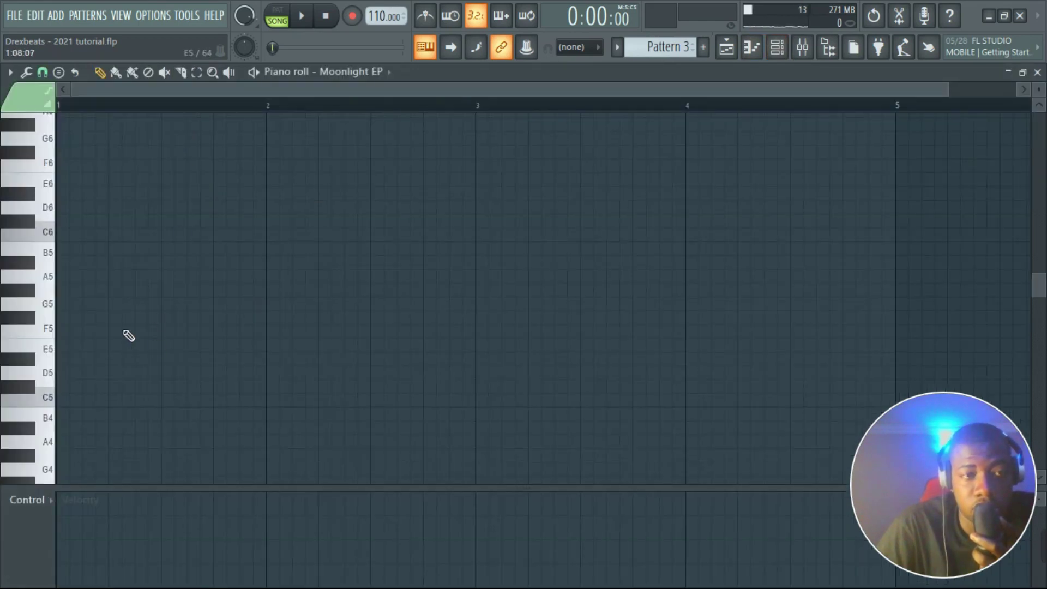
{"action": "scroll", "coordinate": [105, 326], "scroll_direction": "down", "scroll_amount": 2}
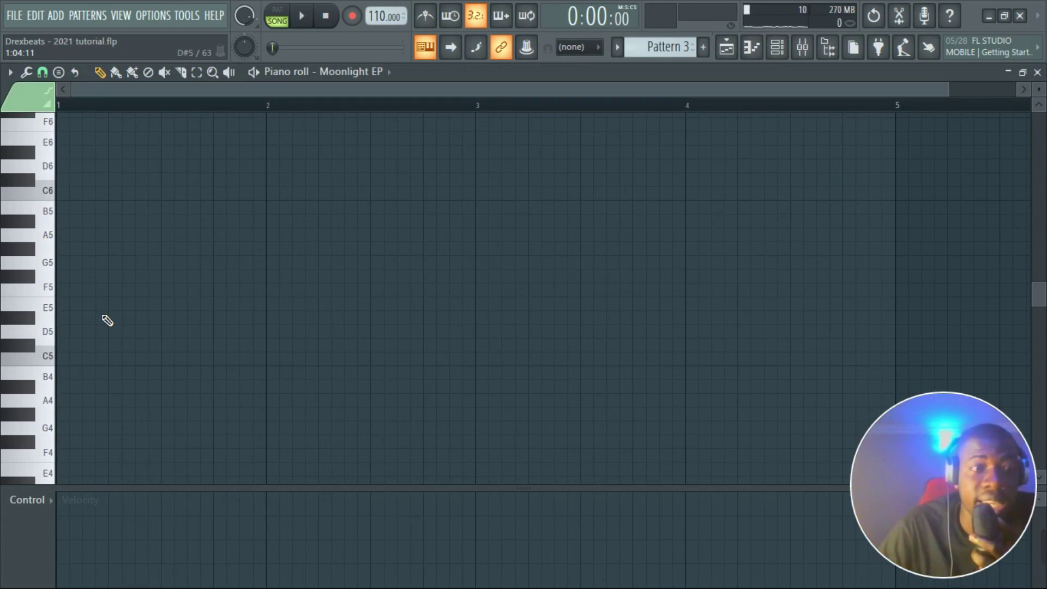
{"action": "scroll", "coordinate": [47, 425], "scroll_direction": "down", "scroll_amount": 4}
{"action": "left_click", "coordinate": [46, 392]}
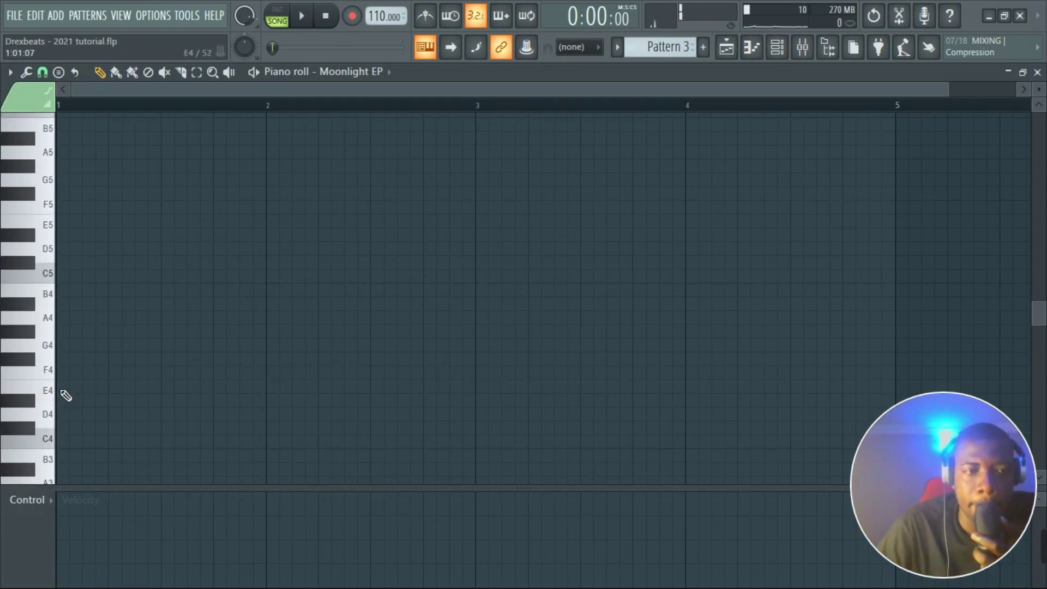
{"action": "left_click", "coordinate": [62, 387]}
{"action": "left_click", "coordinate": [51, 391]}
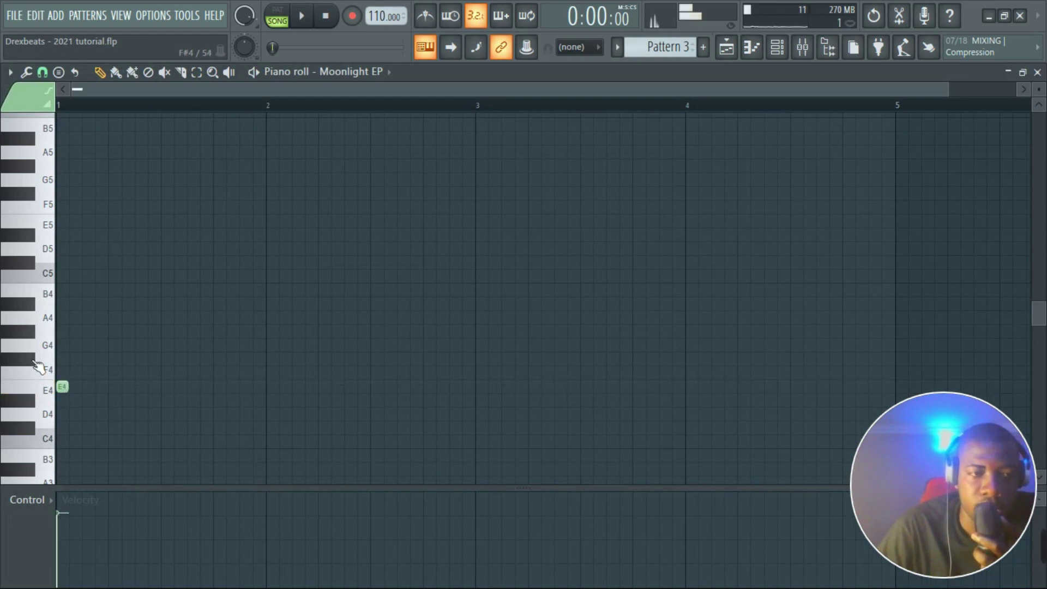
{"action": "left_click", "coordinate": [53, 327]}
{"action": "left_click", "coordinate": [50, 275]}
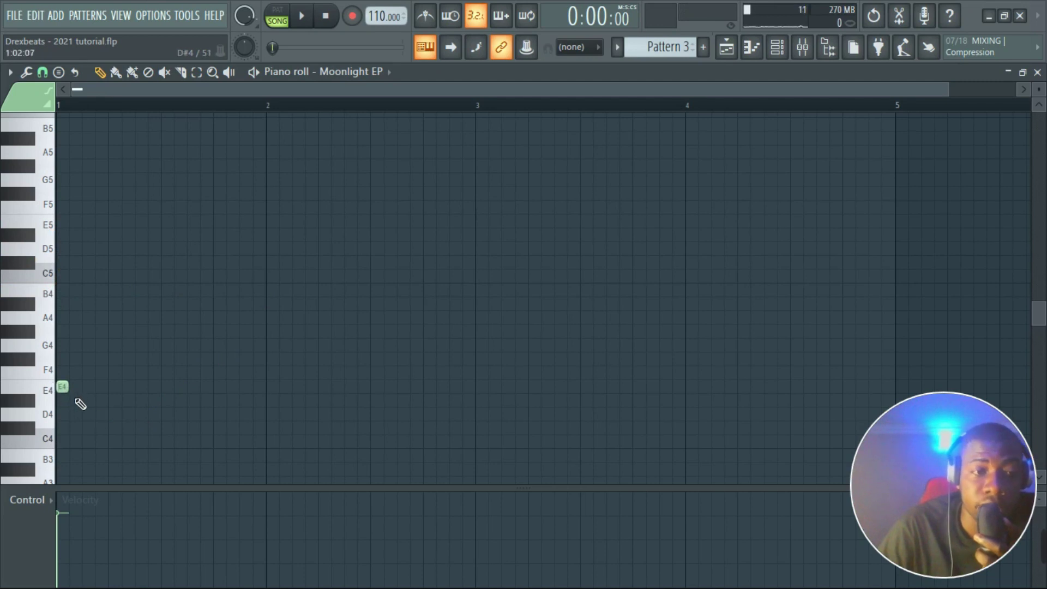
{"action": "left_click_drag", "start_coordinate": [77, 394], "coordinate": [273, 402]}
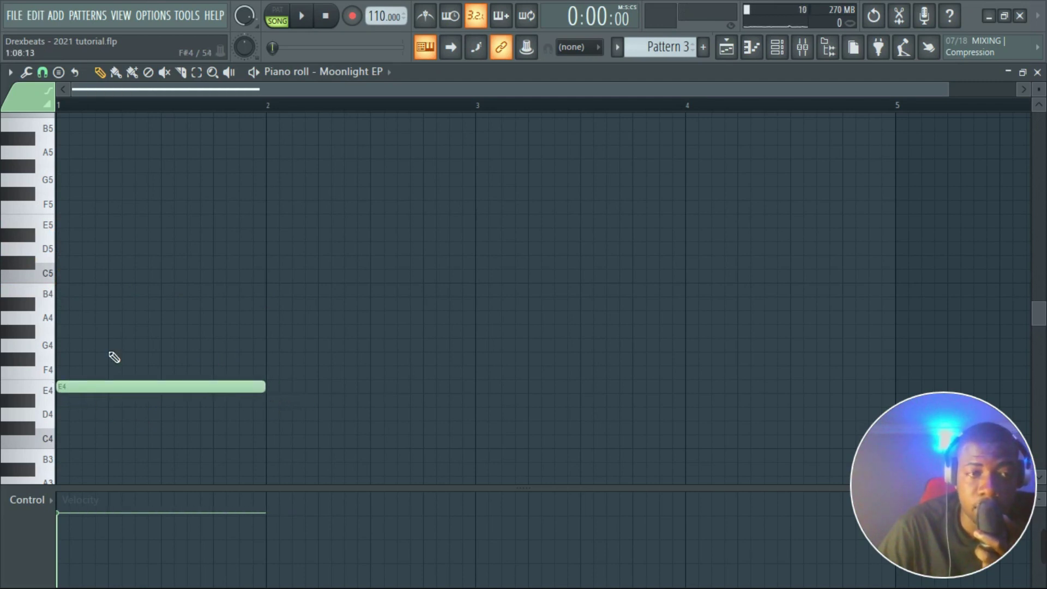
- Stack G4 and B4 above the E4 to form an E minor chord, then audition it
{"action": "left_click", "coordinate": [37, 361]}
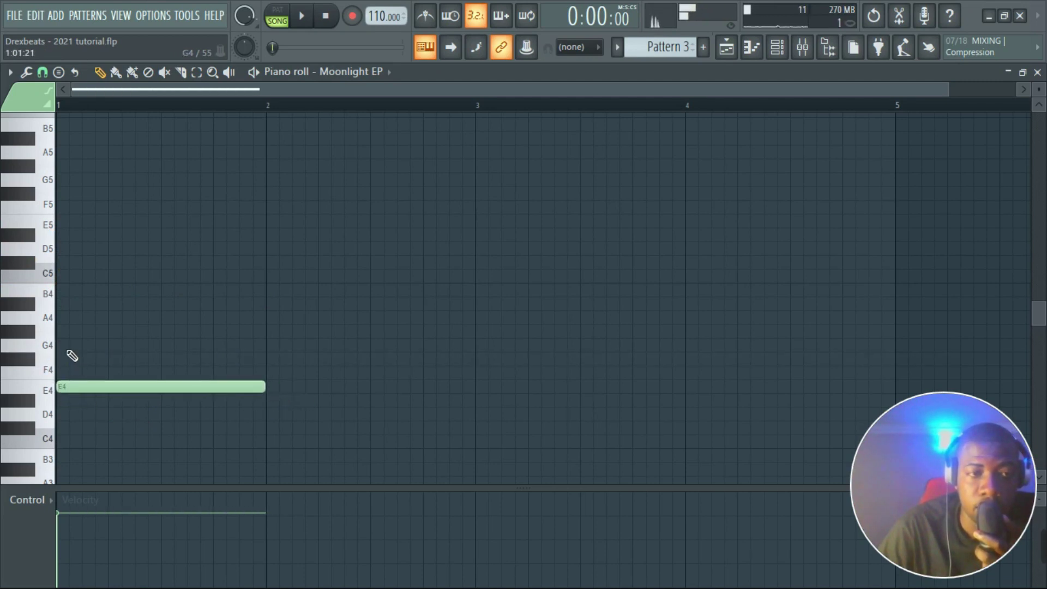
{"action": "left_click", "coordinate": [61, 348]}
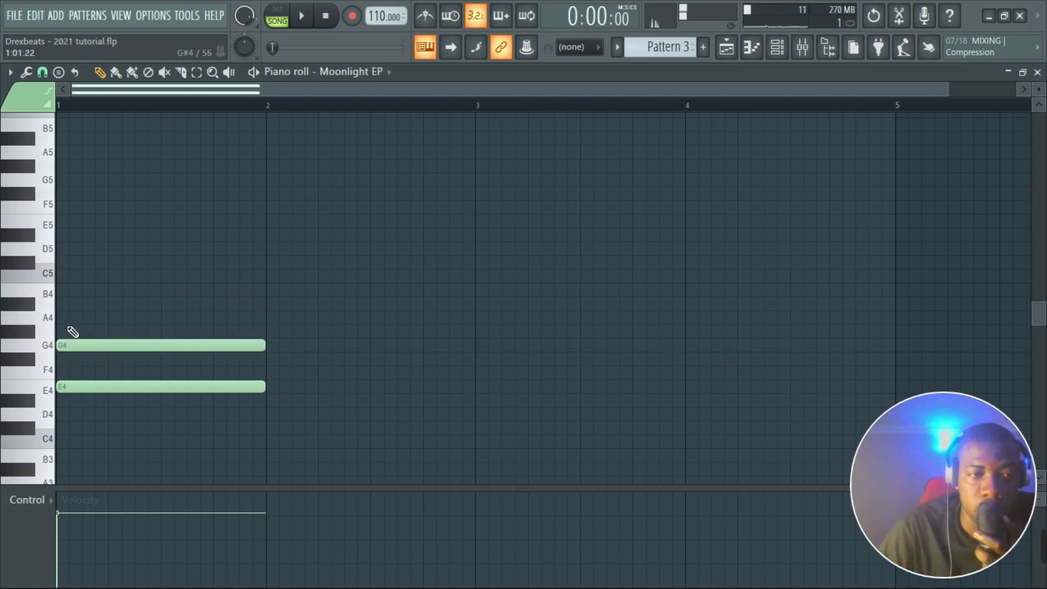
{"action": "left_click", "coordinate": [63, 291]}
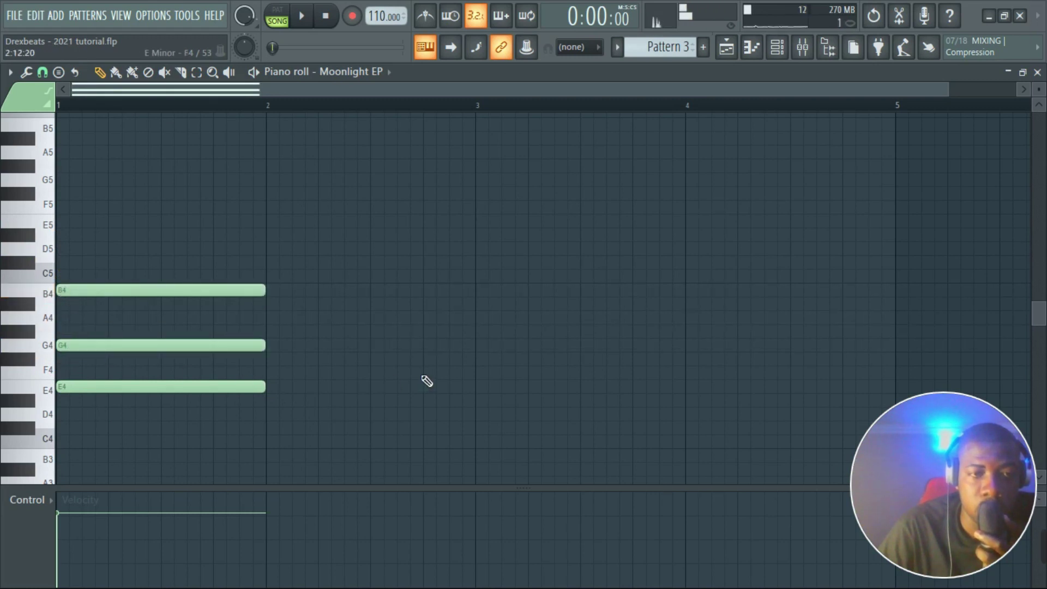
{"action": "left_click", "coordinate": [295, 19]}
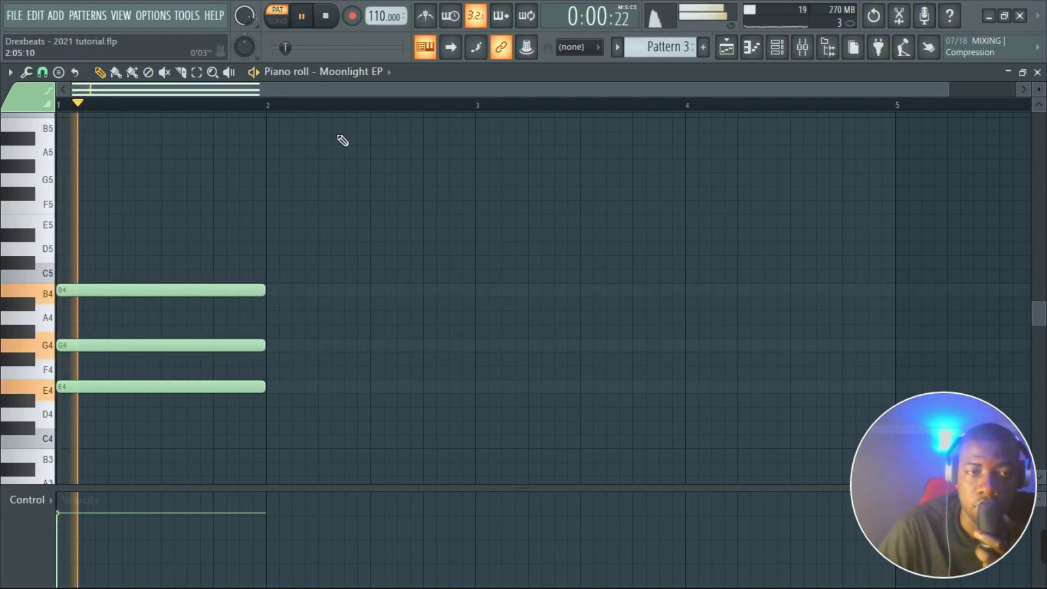
{"action": "left_click", "coordinate": [778, 54]}
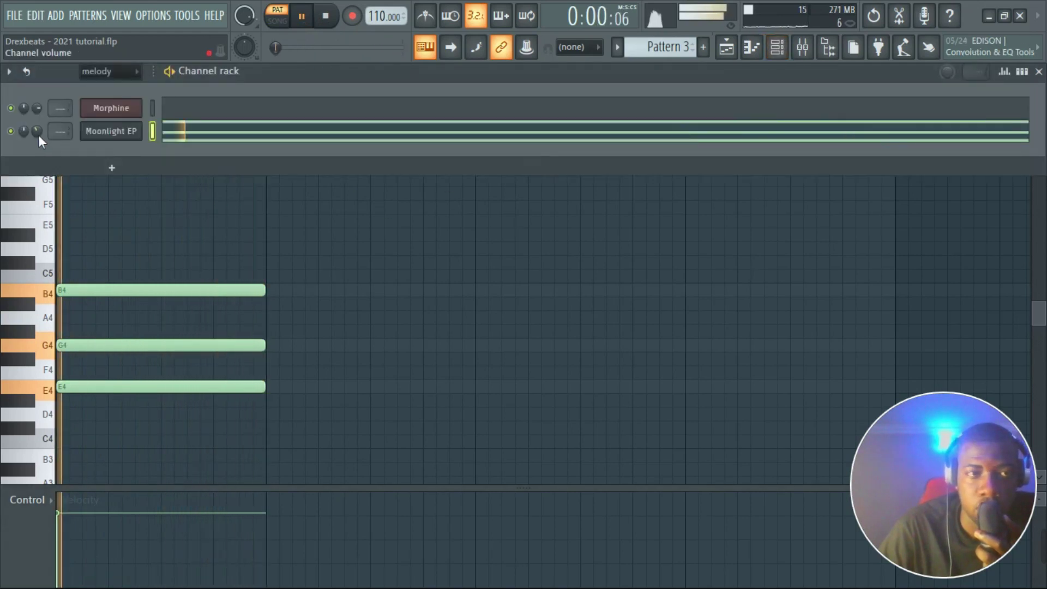
{"action": "left_click", "coordinate": [325, 17]}
{"action": "left_click", "coordinate": [726, 47]}
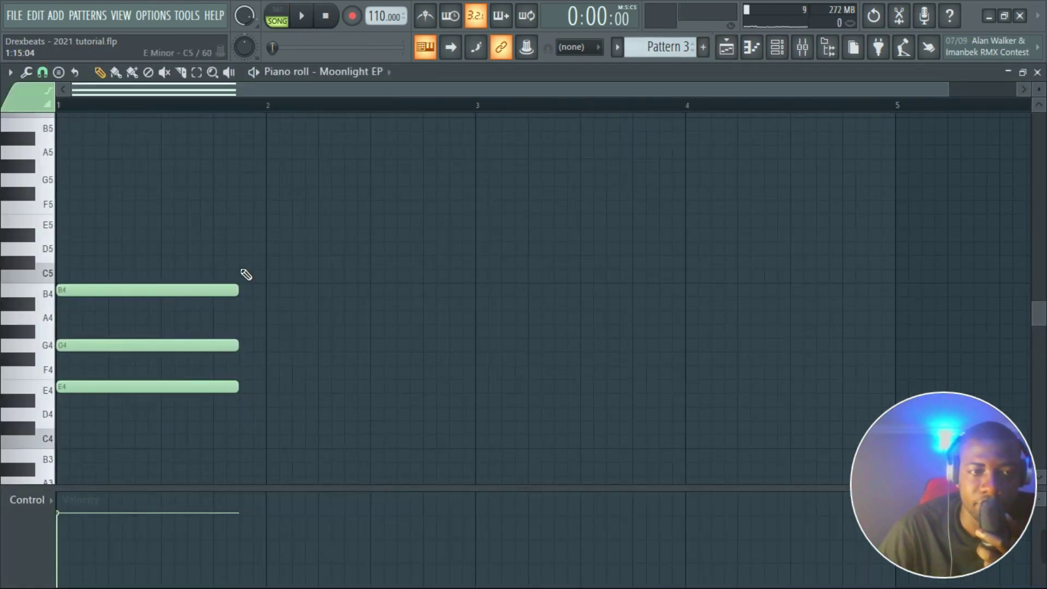
- Delete the stray C5 note and add an A4 passing note near bar 2
{"action": "left_click", "coordinate": [241, 263]}
{"action": "right_click", "coordinate": [258, 267]}
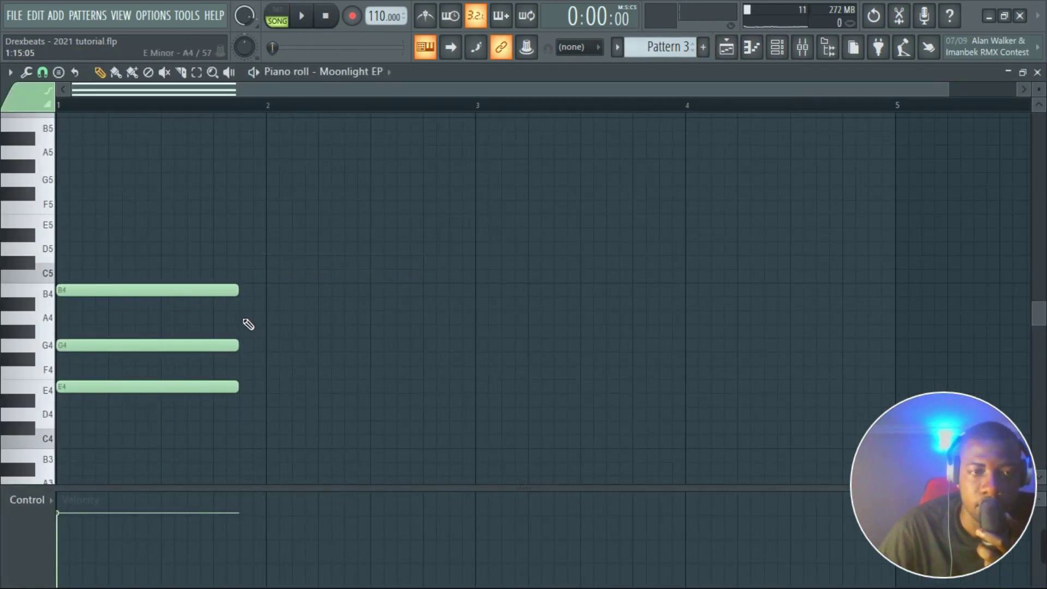
{"action": "left_click", "coordinate": [244, 318]}
{"action": "left_click_drag", "start_coordinate": [427, 326], "coordinate": [269, 327]}
- Repeat the E4–G4–B4 chord at bar 2 and play both chords
{"action": "left_click", "coordinate": [276, 291]}
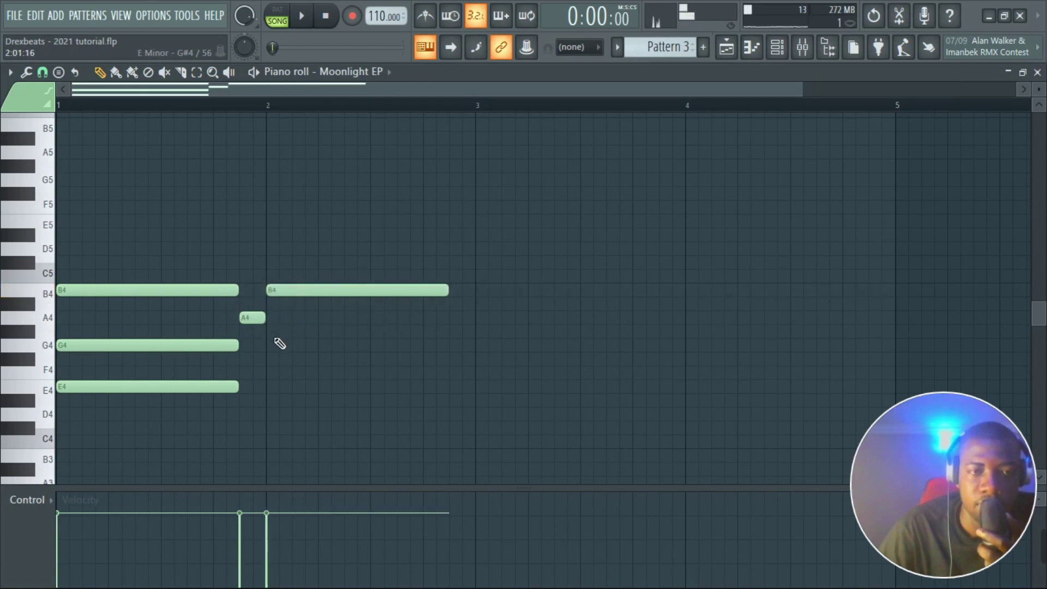
{"action": "left_click", "coordinate": [278, 346]}
{"action": "left_click", "coordinate": [279, 387]}
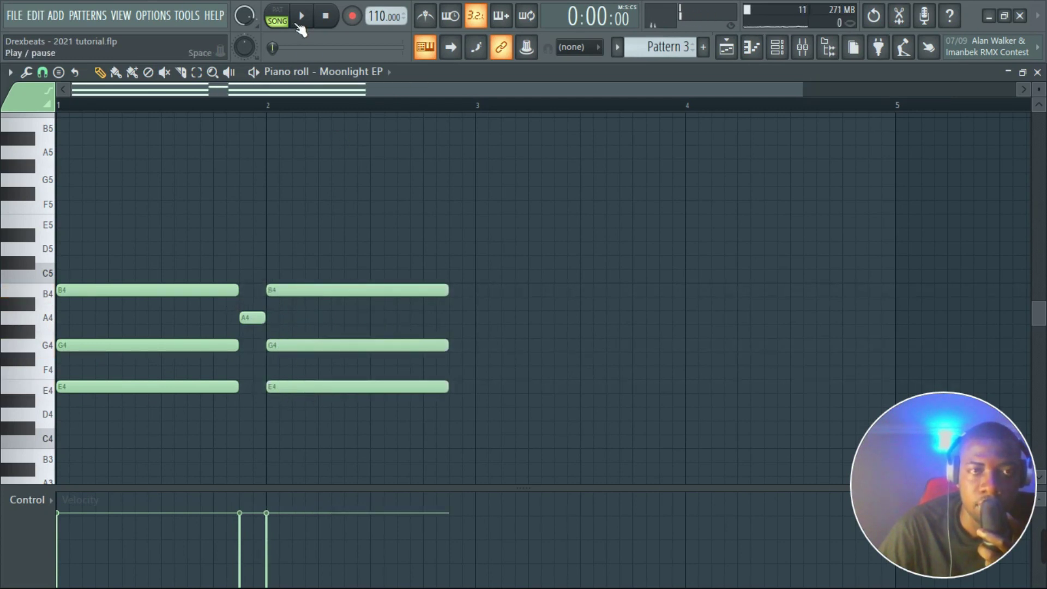
{"action": "left_click", "coordinate": [302, 15]}
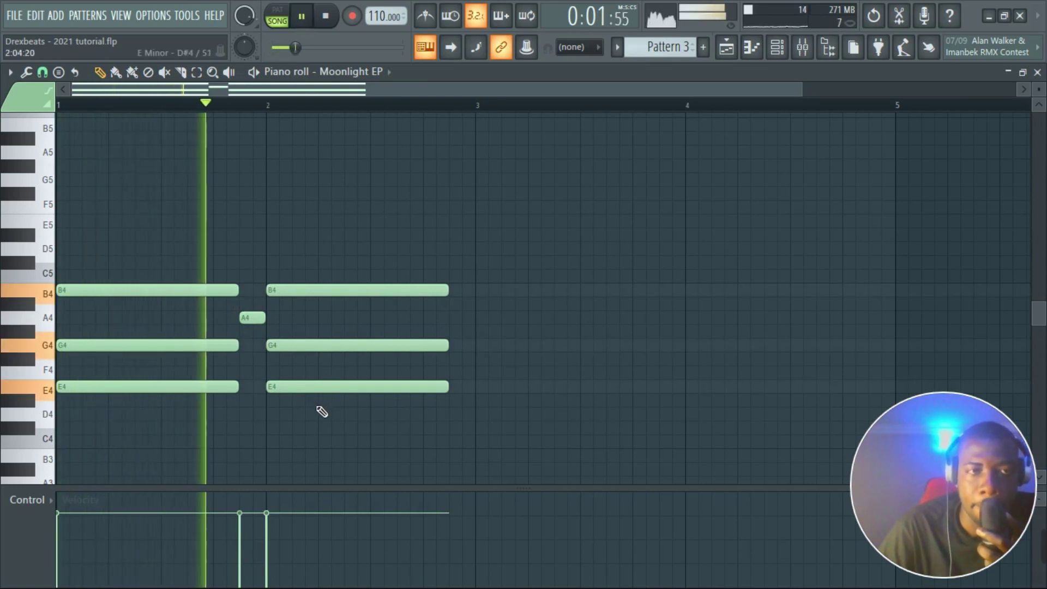
{"action": "key", "text": "space"}
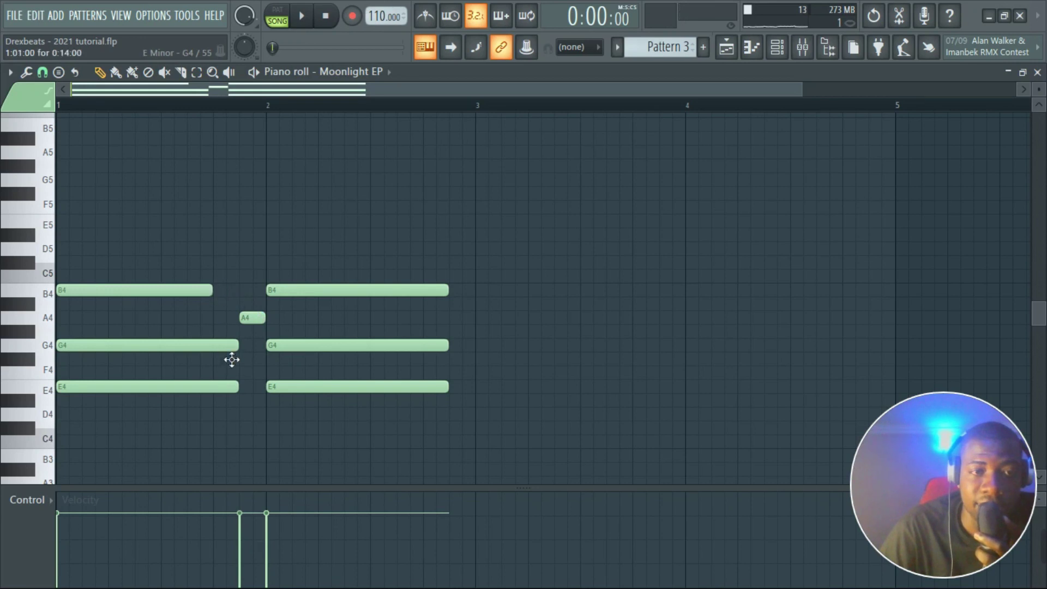
- Shorten the bar-1 chord notes and move the A4 to follow the shortened chord
{"action": "left_click_drag", "start_coordinate": [244, 355], "coordinate": [220, 355]}
{"action": "left_click_drag", "start_coordinate": [242, 392], "coordinate": [217, 391]}
{"action": "left_click_drag", "start_coordinate": [244, 324], "coordinate": [269, 322]}
{"action": "key", "text": "space"}
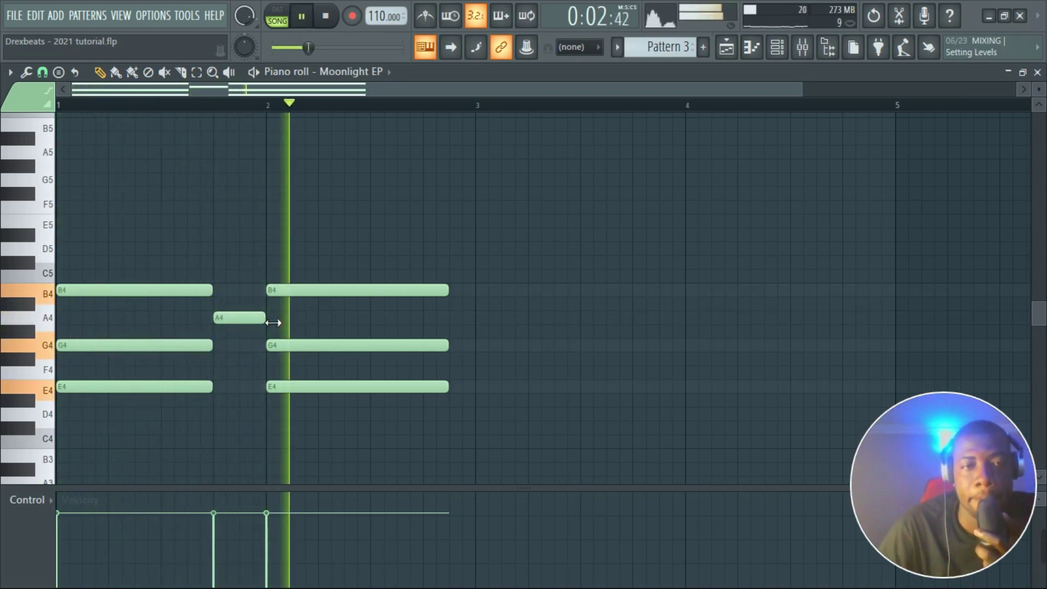
{"action": "key", "text": "space"}
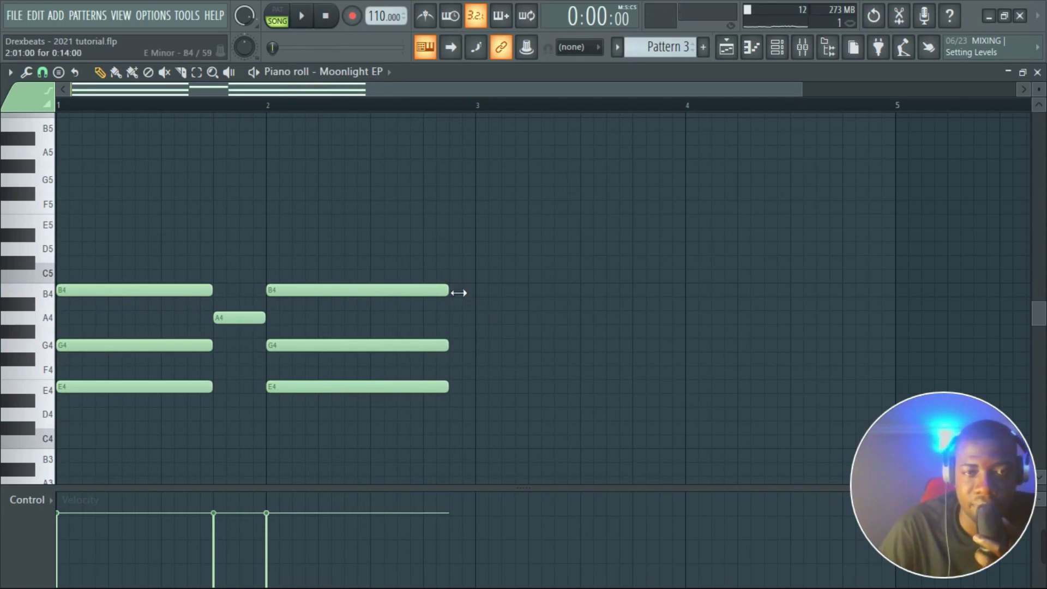
- Shorten the bar-2 chord notes and add a short A4 note after it
{"action": "left_click_drag", "start_coordinate": [451, 291], "coordinate": [435, 297]}
{"action": "left_click_drag", "start_coordinate": [460, 345], "coordinate": [435, 349]}
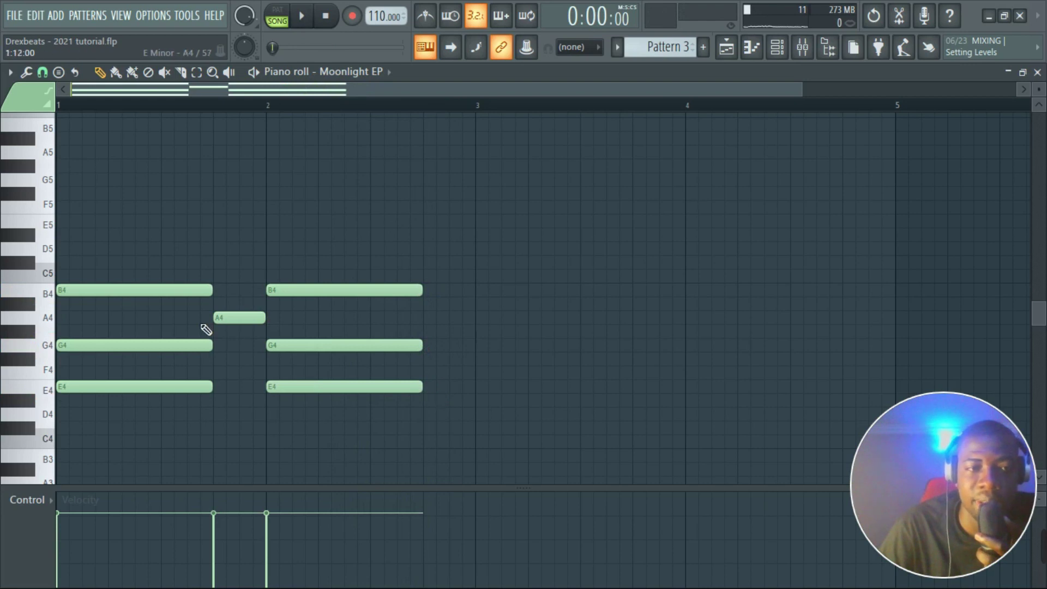
{"action": "left_click", "coordinate": [257, 321]}
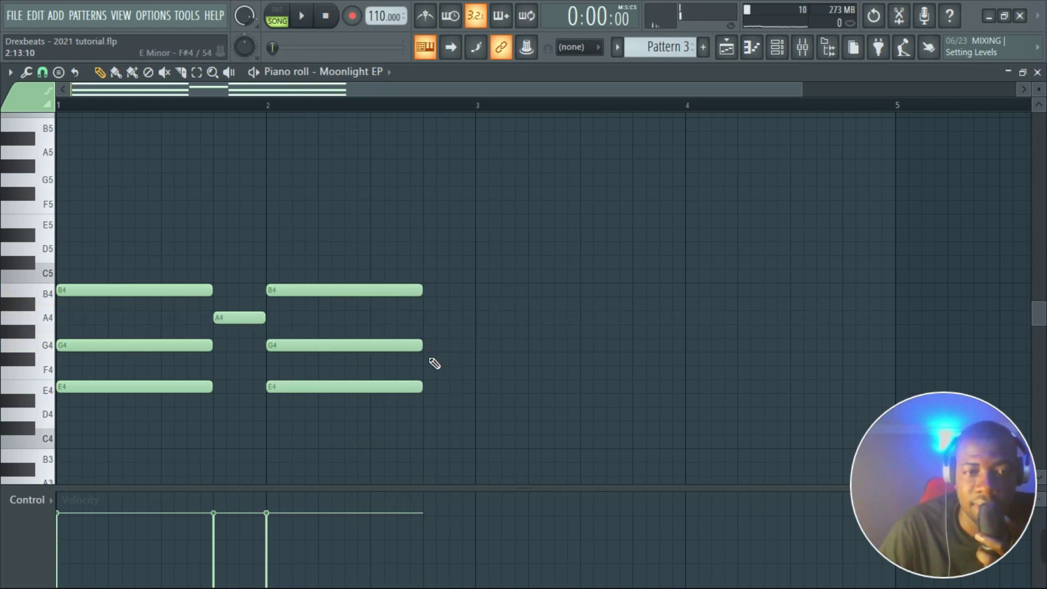
{"action": "left_click", "coordinate": [429, 360]}
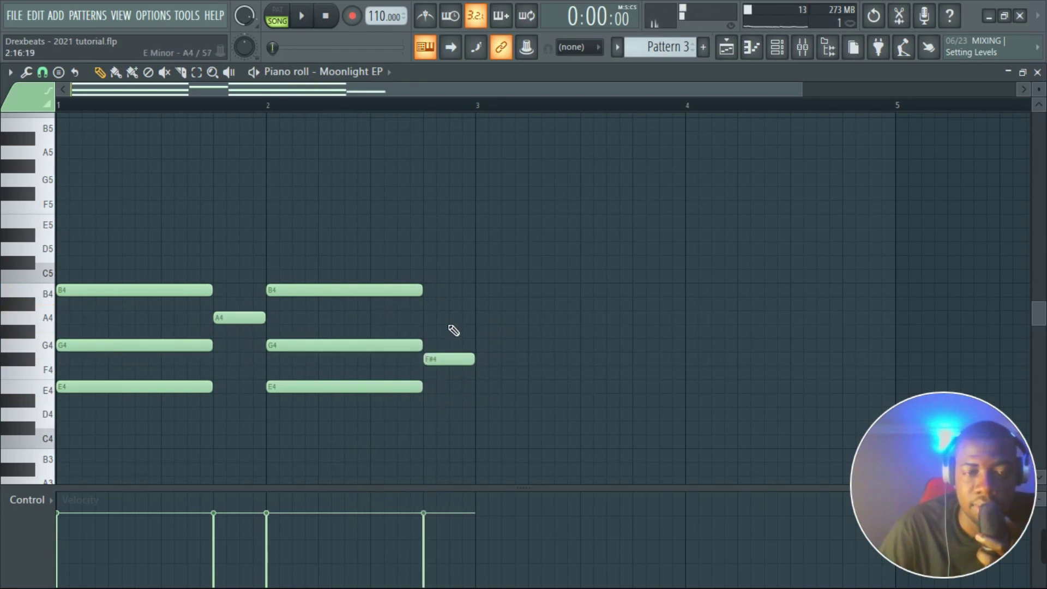
{"action": "left_click", "coordinate": [307, 17]}
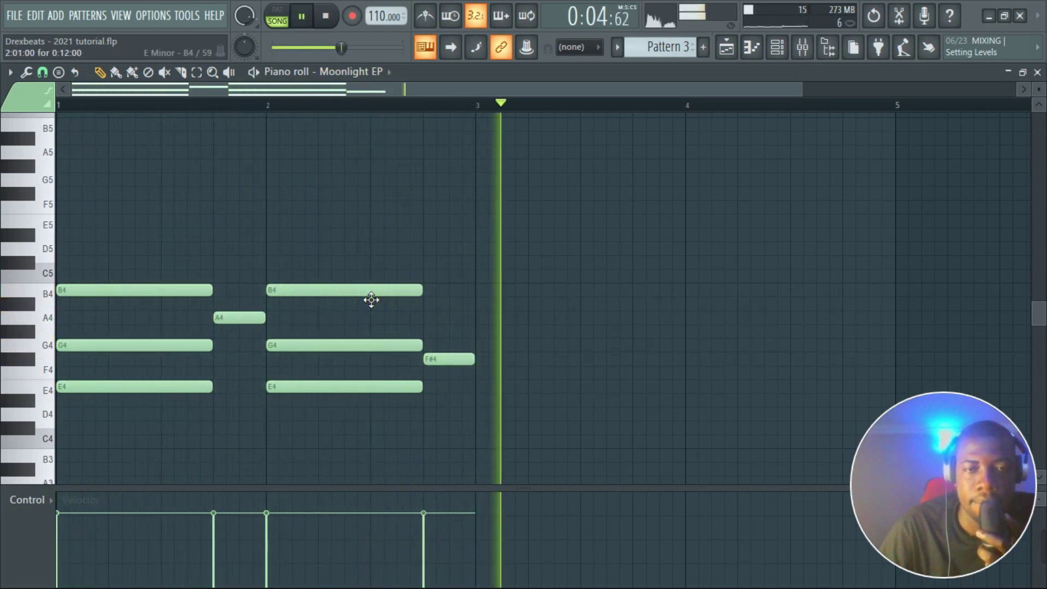
{"action": "key", "text": "space"}
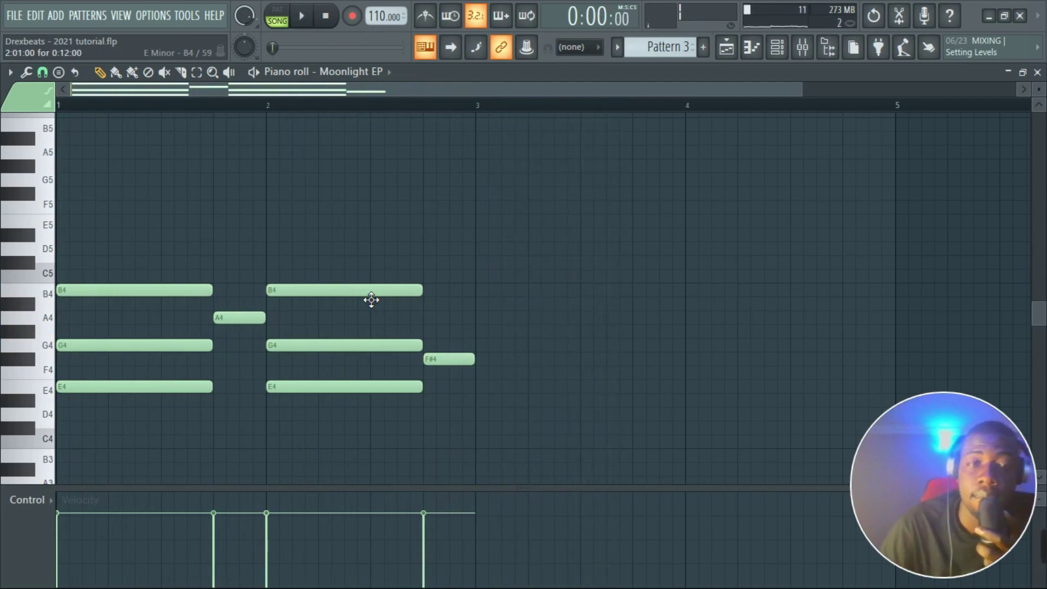
{"action": "left_click_drag", "start_coordinate": [460, 360], "coordinate": [466, 327]}
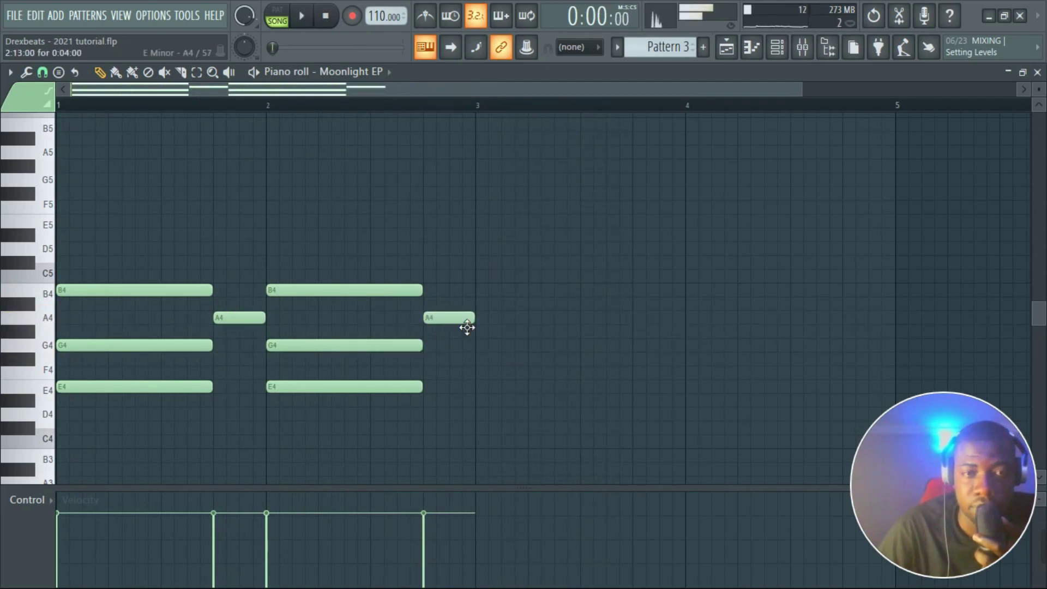
- Add a D4–F#4–A4 chord at bar 3 and audition it
{"action": "left_click", "coordinate": [495, 321]}
{"action": "left_click", "coordinate": [486, 360]}
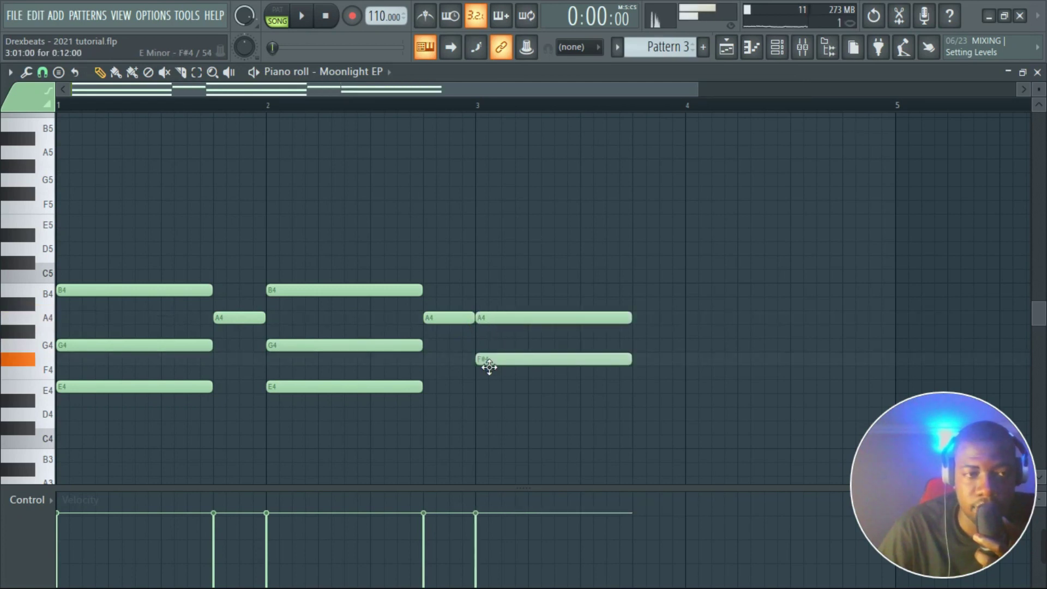
{"action": "left_click", "coordinate": [483, 417]}
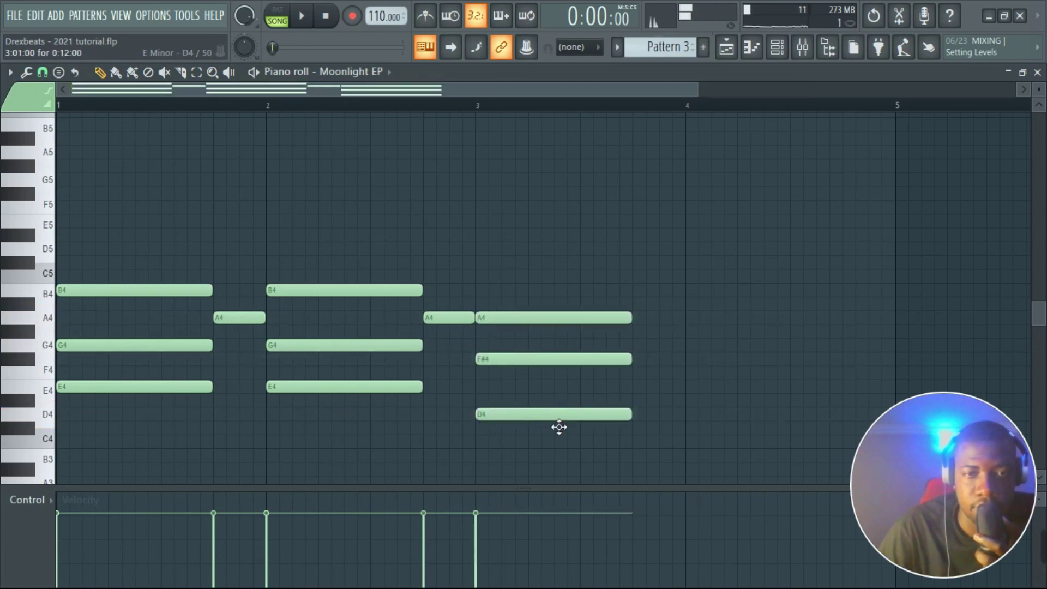
{"action": "key", "text": "space"}
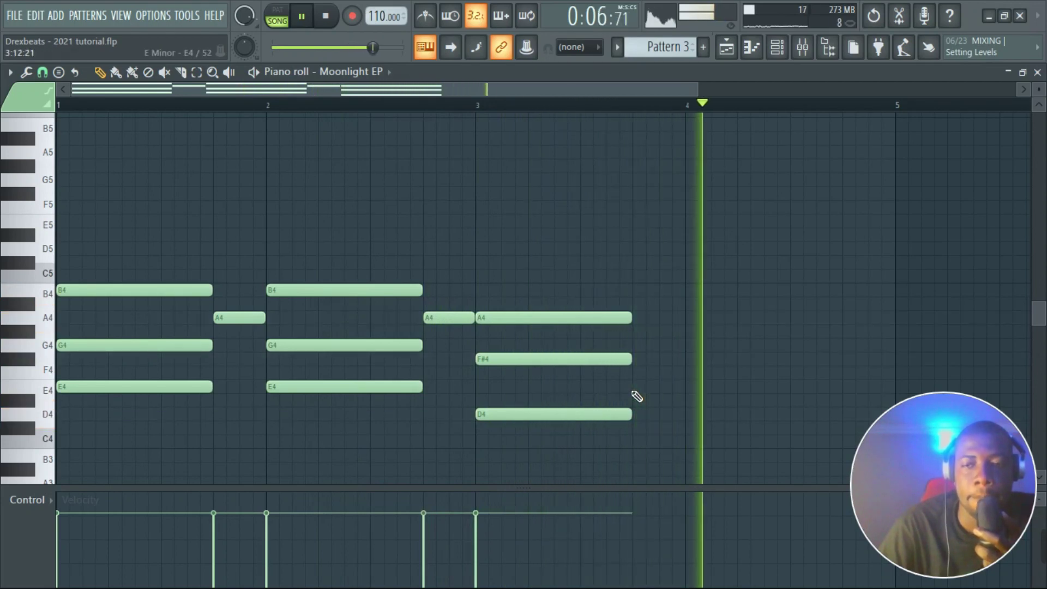
{"action": "key", "text": "space"}
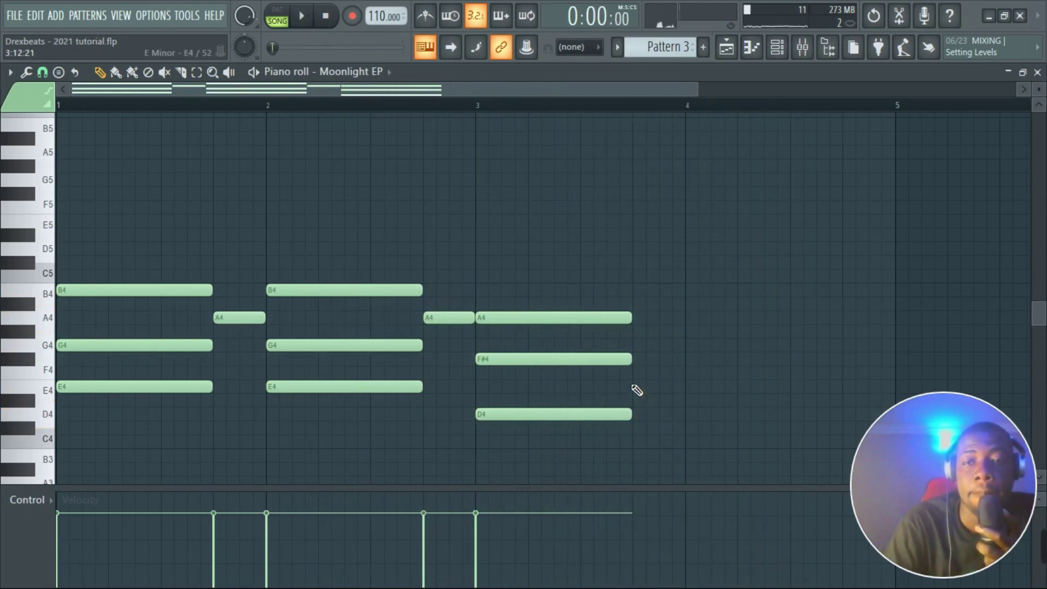
- Add another D4–F#4–A4 chord at bar 4 and play the progression
{"action": "left_click", "coordinate": [691, 319]}
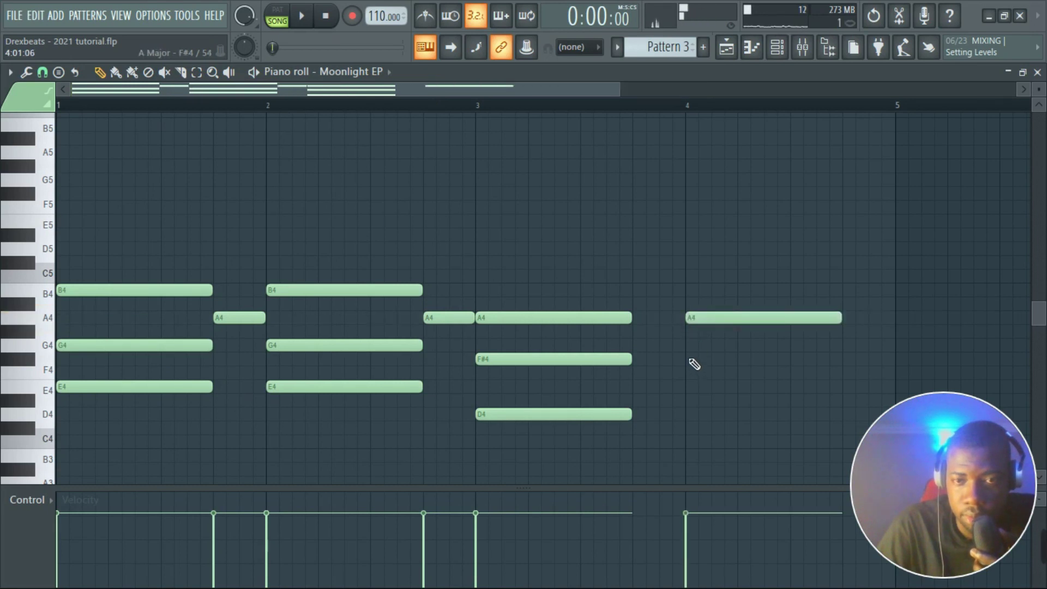
{"action": "left_click", "coordinate": [697, 361]}
{"action": "left_click", "coordinate": [698, 416]}
{"action": "key", "text": "space"}
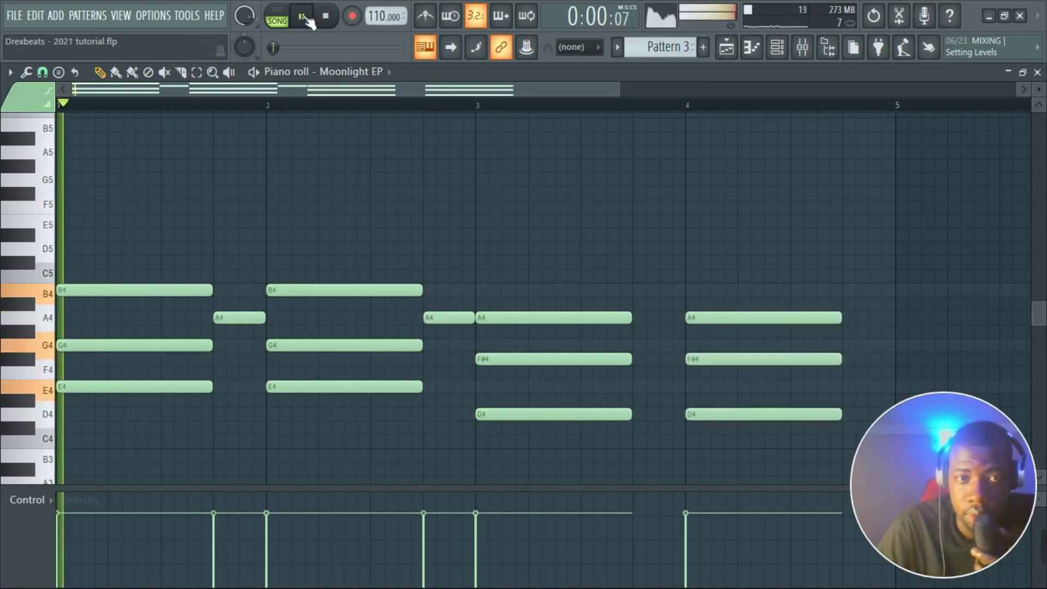
- Lower the passing A4 to G4 and add a G4 note leading into bar 4
{"action": "left_click_drag", "start_coordinate": [460, 322], "coordinate": [459, 349]}
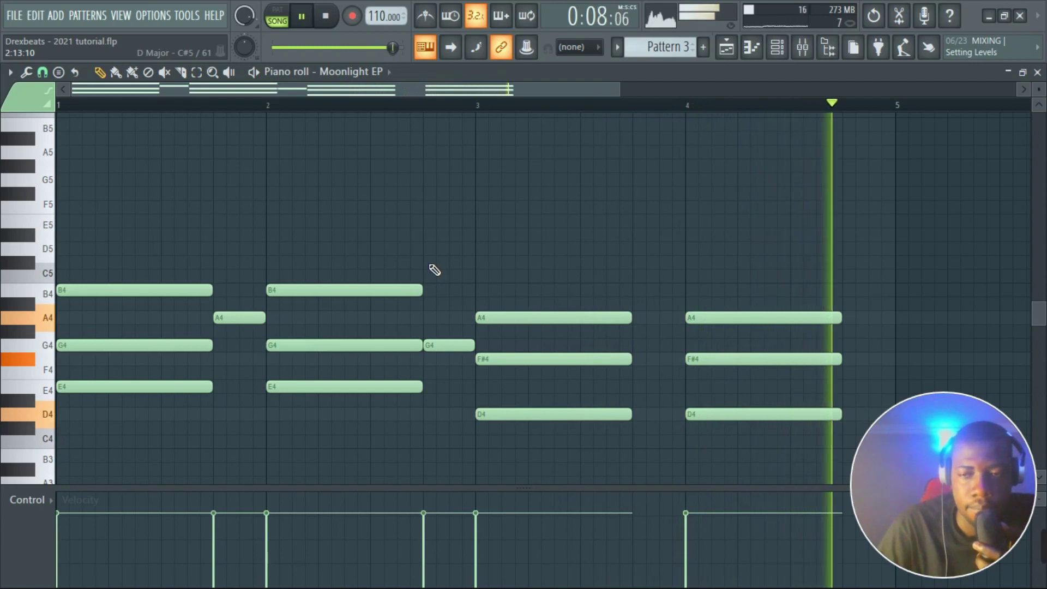
{"action": "left_click", "coordinate": [647, 347]}
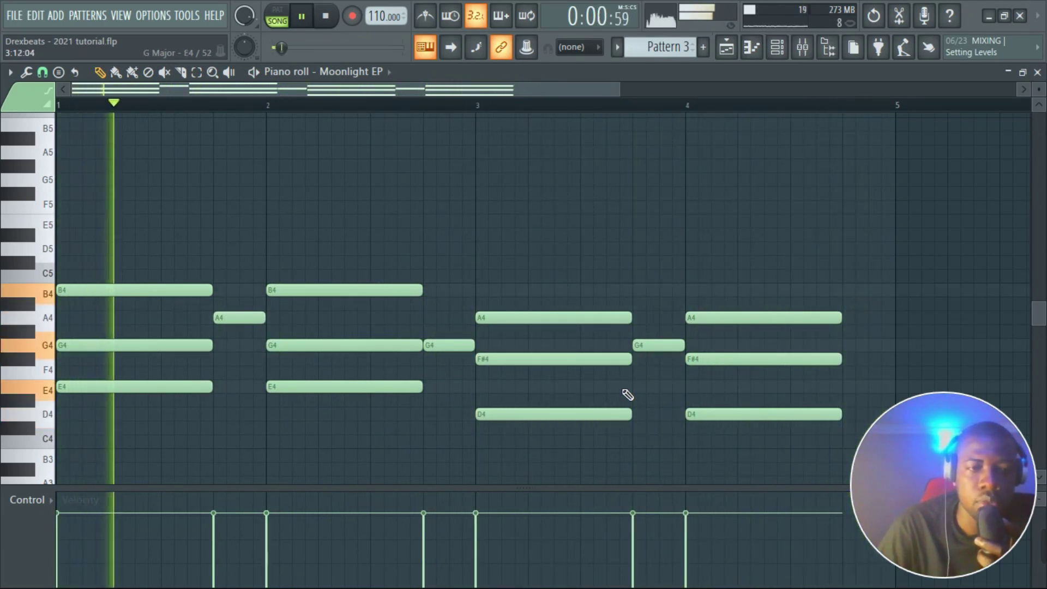
{"action": "key", "text": "space"}
{"action": "key", "text": "F5"}
{"action": "key", "text": "F6"}
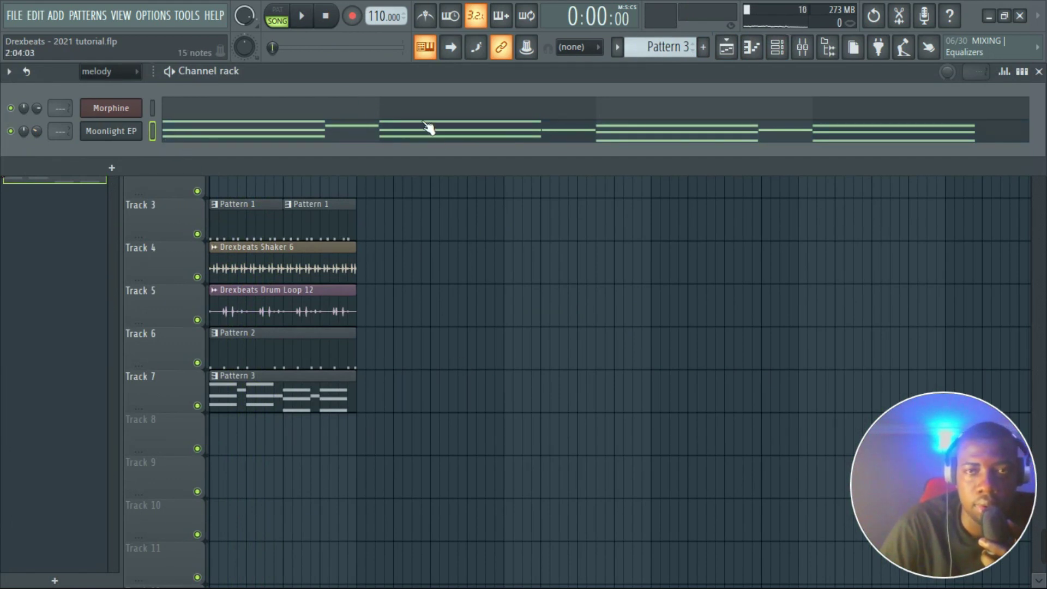
- Create Pattern 4 with a clip on Track 8 and add a Sytrus channel
{"action": "key", "text": "F4"}
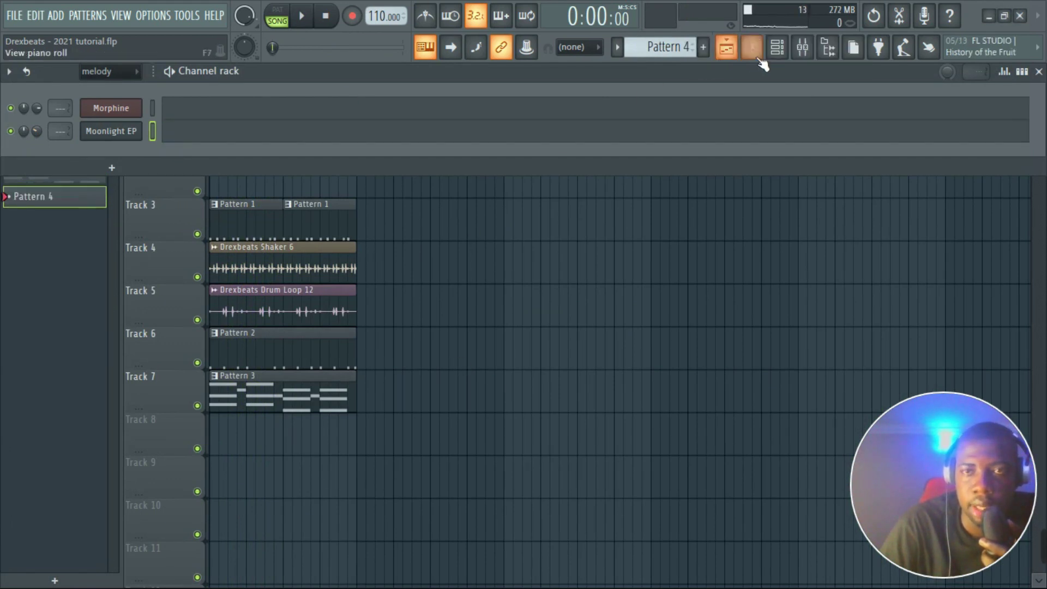
{"action": "left_click", "coordinate": [239, 453]}
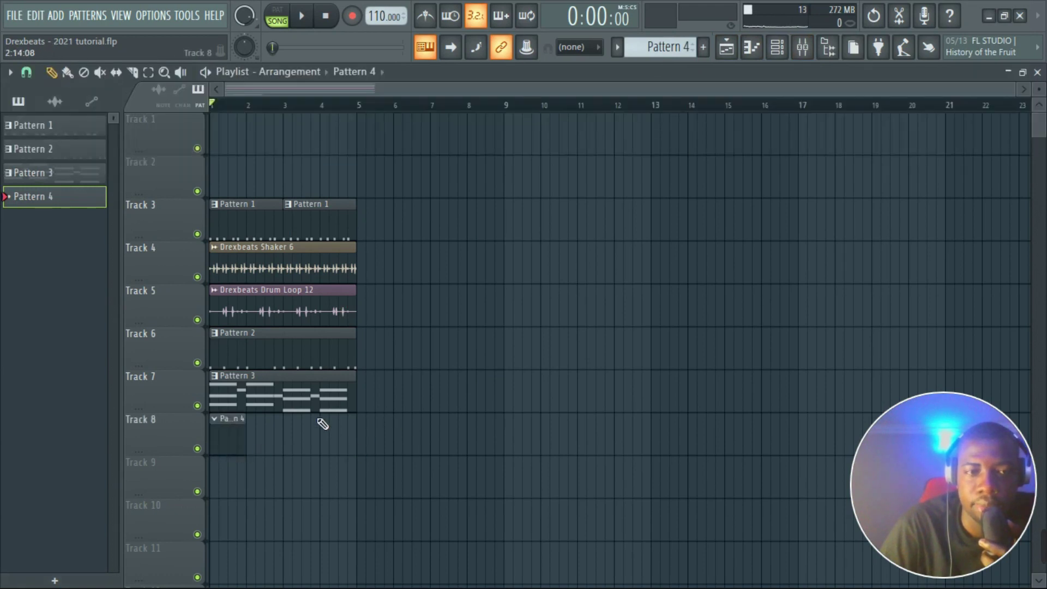
{"action": "left_click", "coordinate": [782, 48]}
{"action": "left_click", "coordinate": [110, 166]}
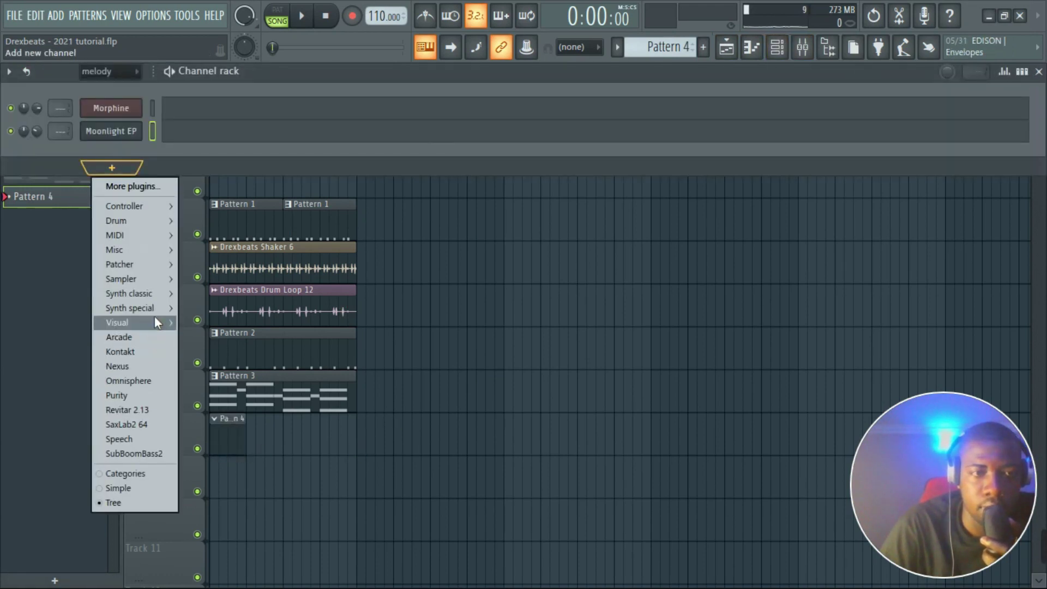
{"action": "mouse_move", "coordinate": [162, 309]}
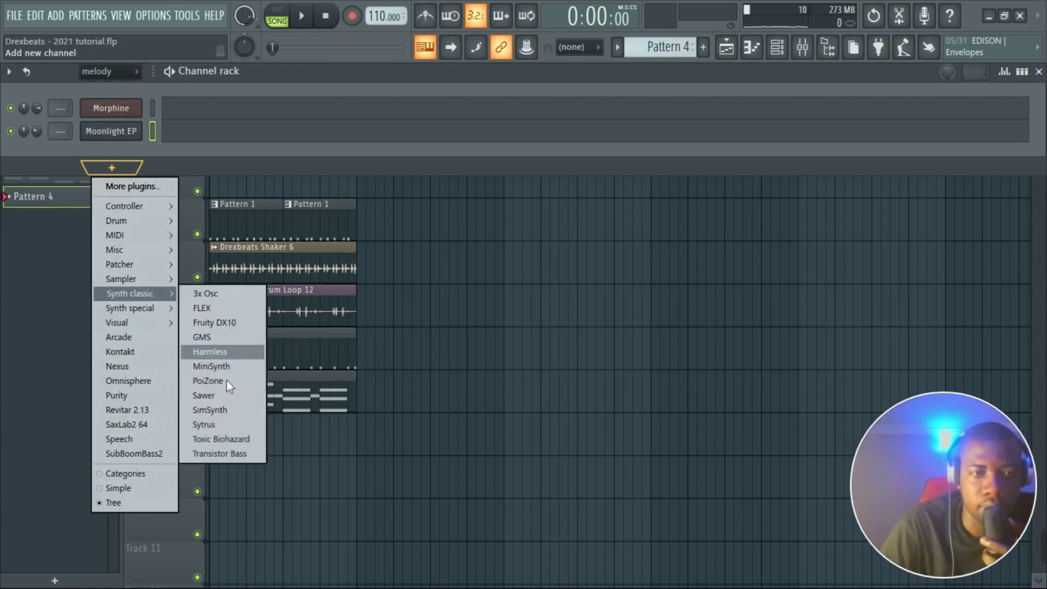
{"action": "left_click", "coordinate": [223, 424]}
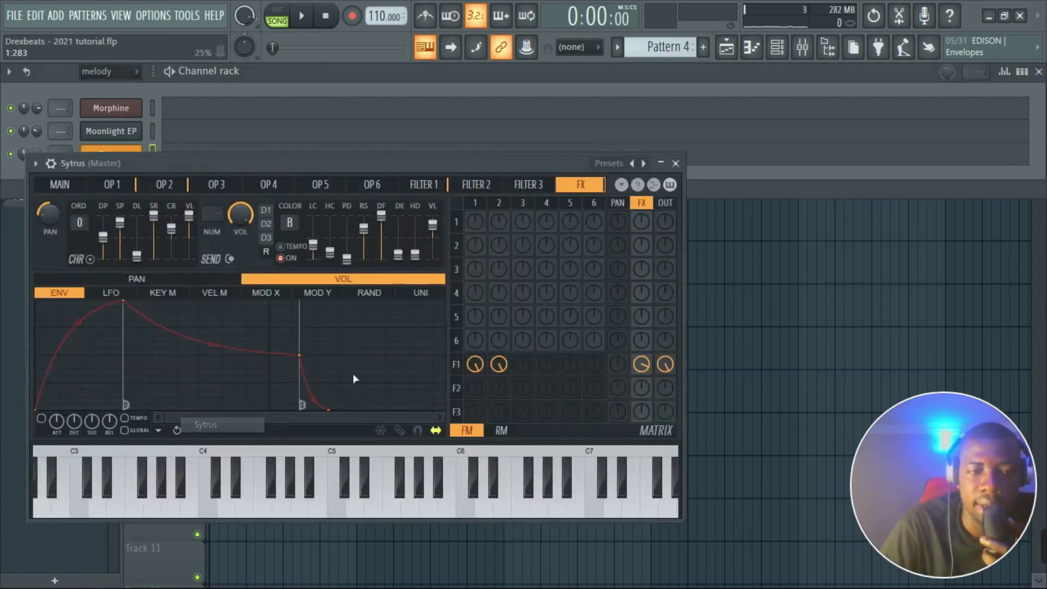
- Load the Synth > FMiramba preset into the Sytrus channel
{"action": "right_click", "coordinate": [646, 163]}
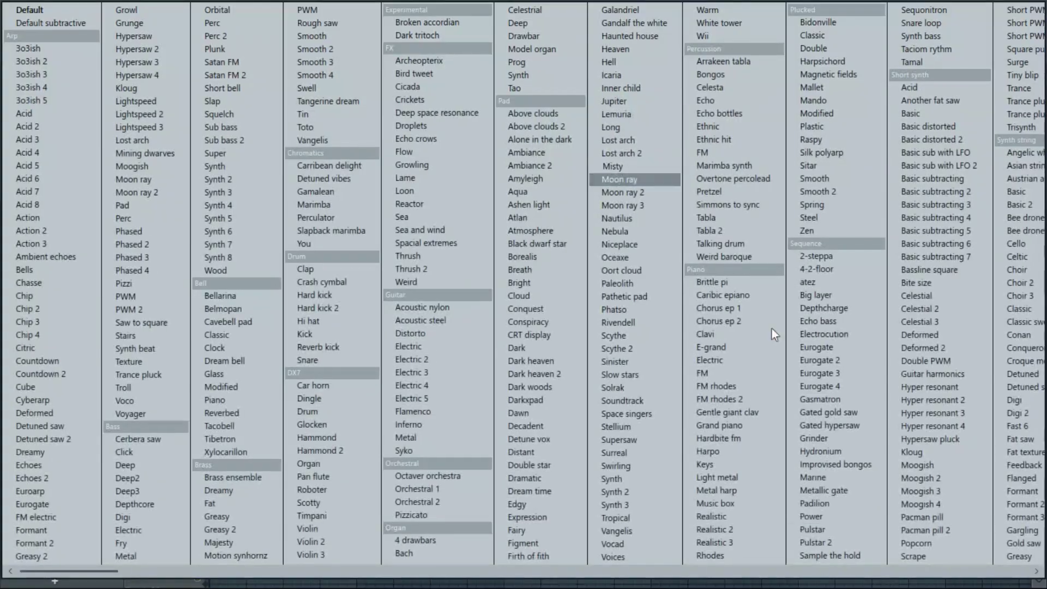
{"action": "scroll", "coordinate": [1012, 574], "scroll_direction": "right", "scroll_amount": 5}
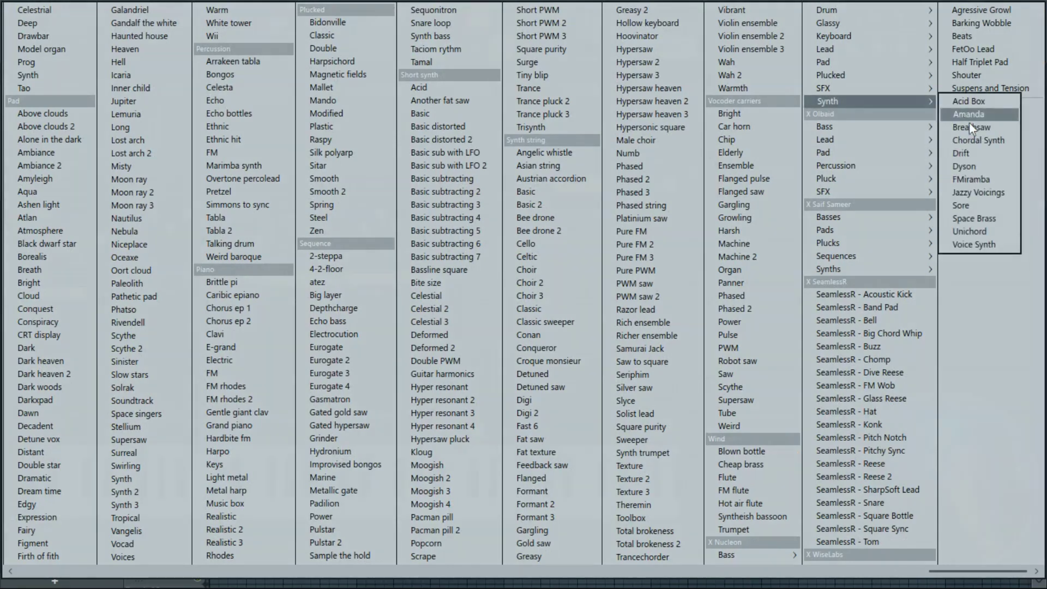
{"action": "left_click", "coordinate": [974, 180]}
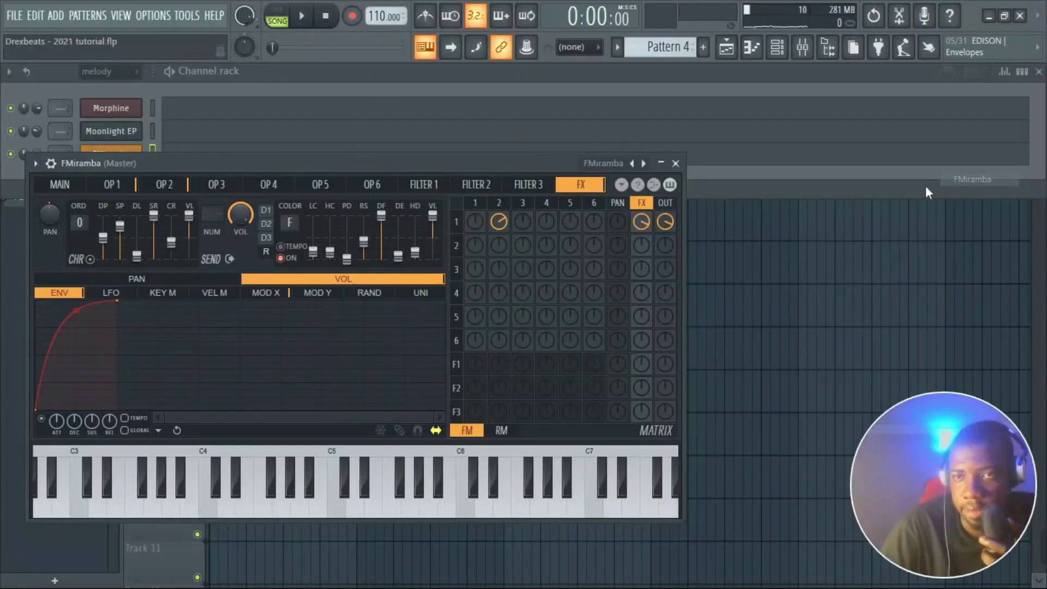
{"action": "left_click", "coordinate": [288, 106]}
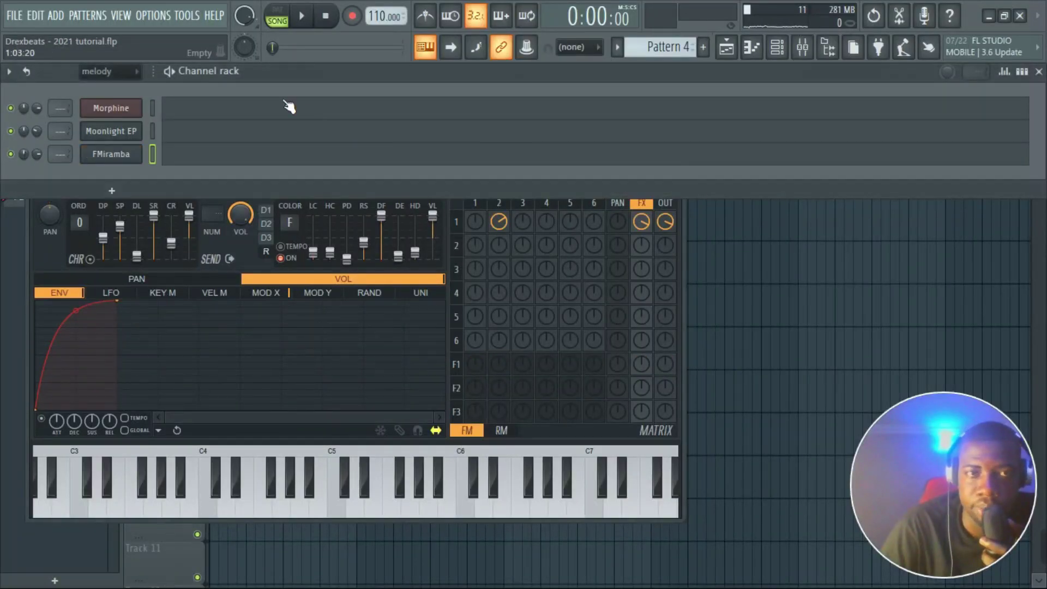
{"action": "left_click", "coordinate": [183, 161]}
- In FMiramba's piano roll, draw an E4–G4–B4 chord at bar 1 and audition it
{"action": "left_click", "coordinate": [726, 47]}
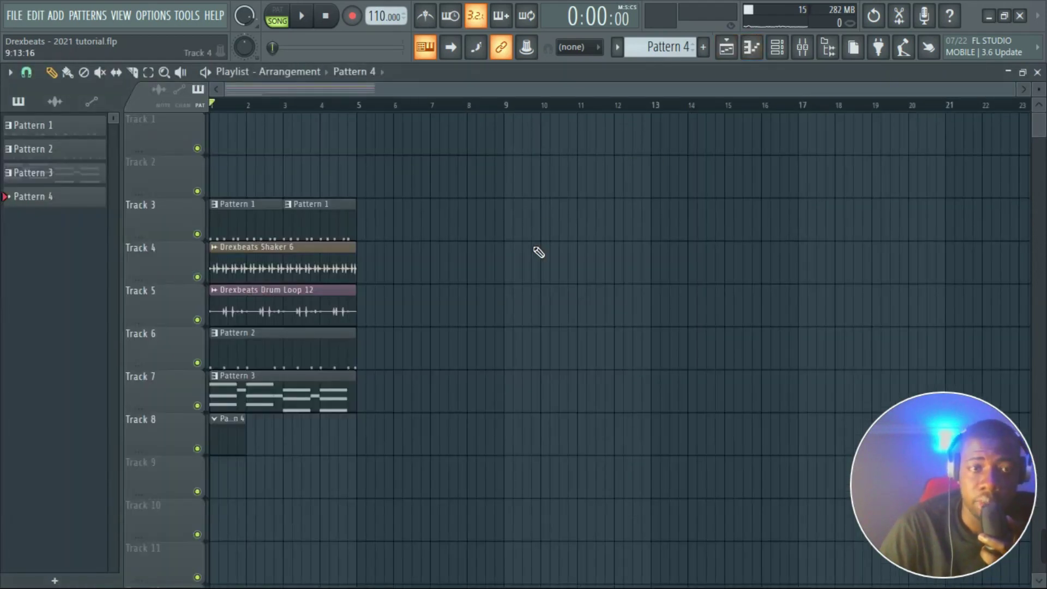
{"action": "key", "text": "F6"}
{"action": "left_click", "coordinate": [219, 162]}
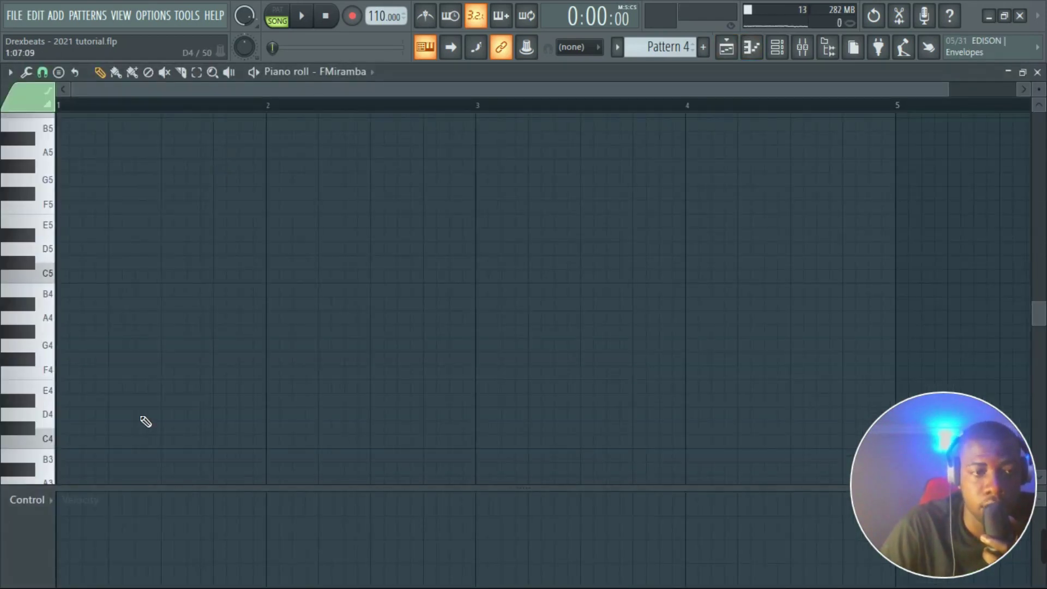
{"action": "left_click", "coordinate": [160, 305]}
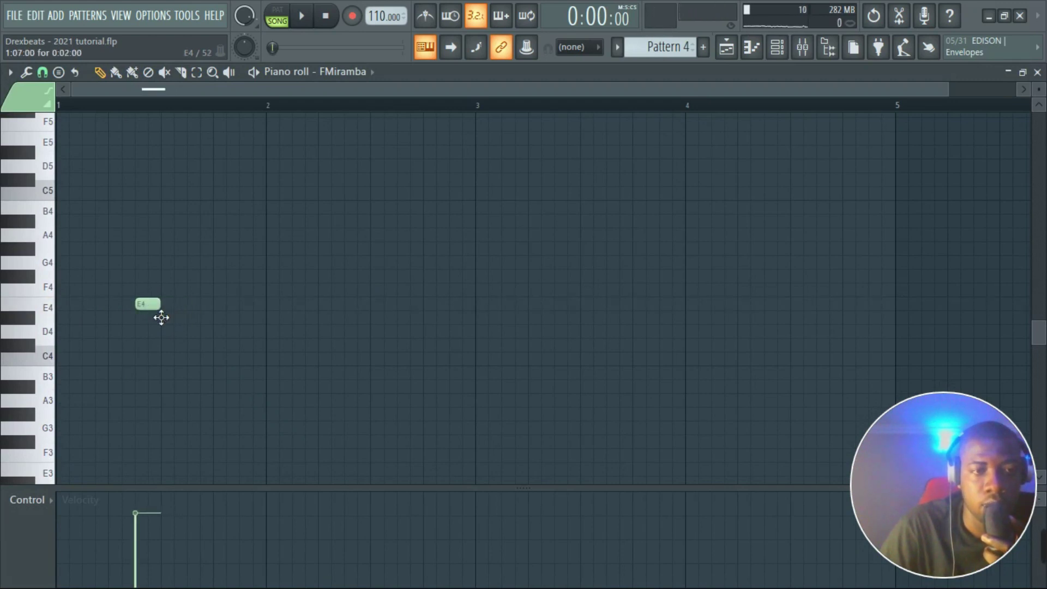
{"action": "left_click_drag", "start_coordinate": [150, 283], "coordinate": [151, 266]}
{"action": "left_click", "coordinate": [144, 213]}
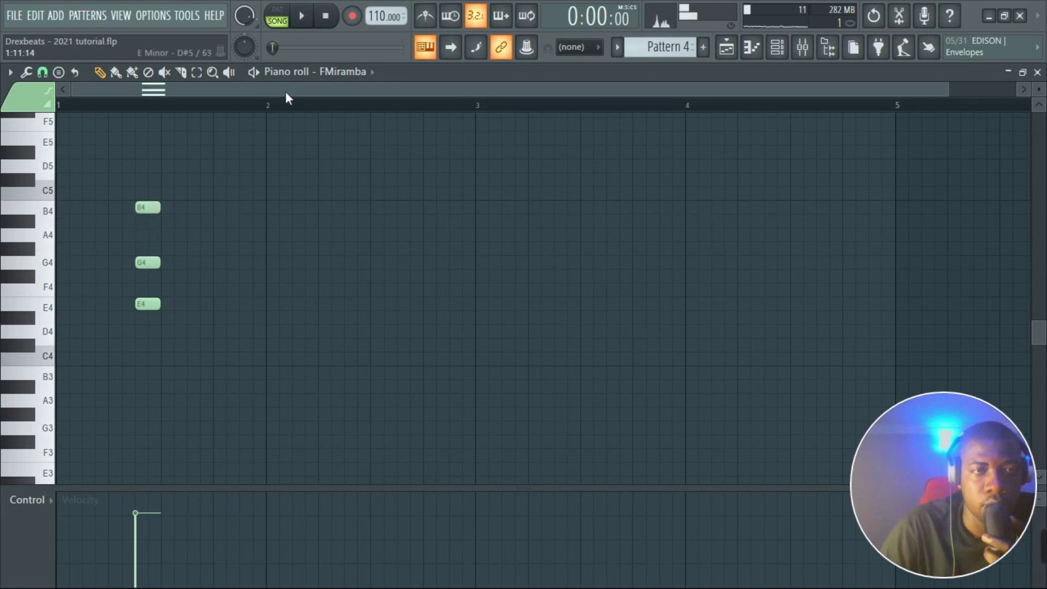
{"action": "left_click", "coordinate": [312, 24]}
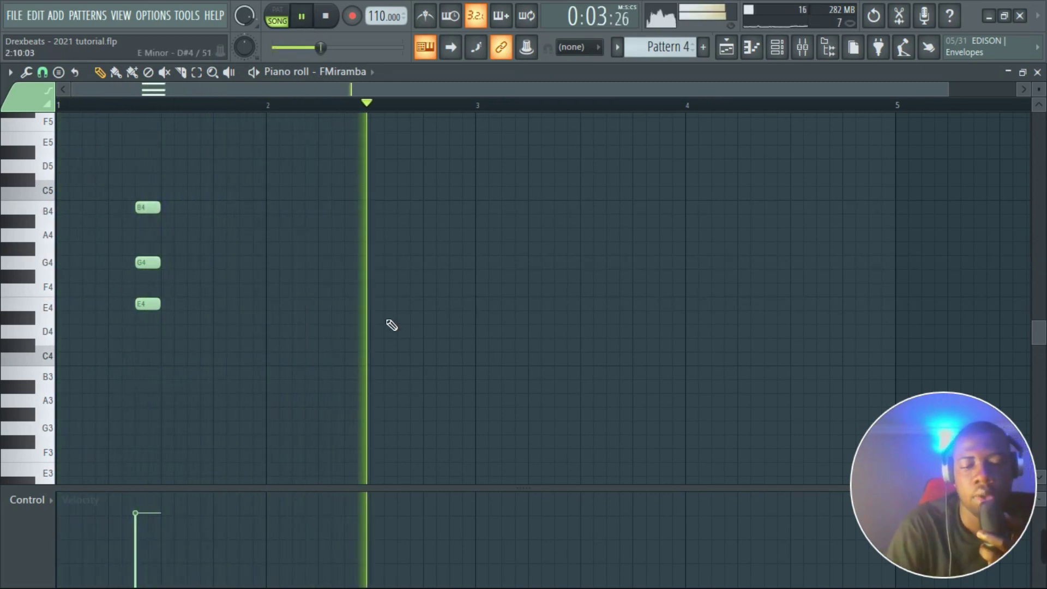
{"action": "key", "text": "space"}
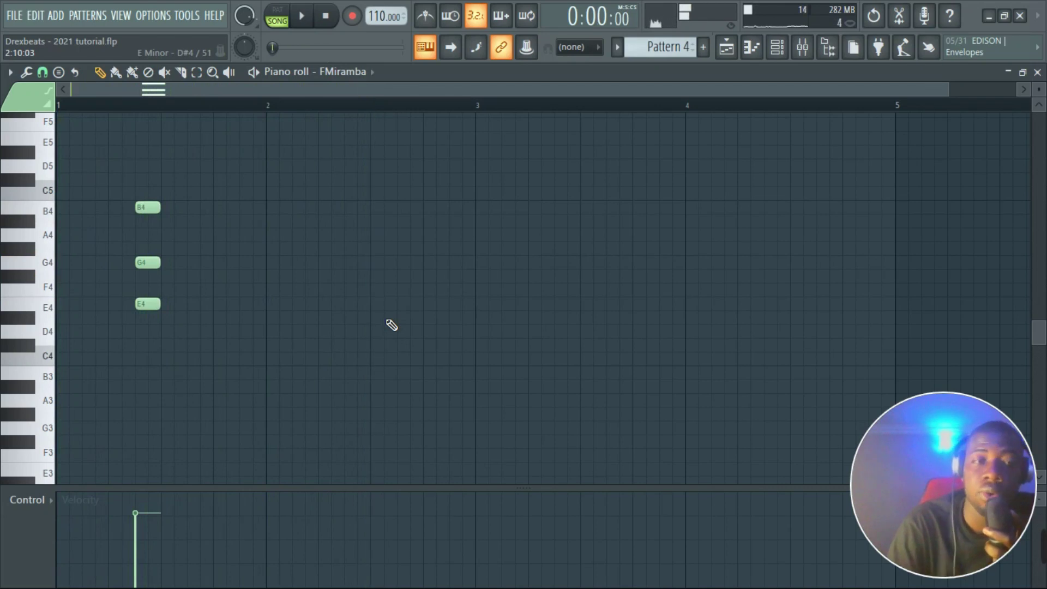
- Add the bar-2 E4 chord and D4–F#4–A4 chords in bars 3 and 4
{"action": "left_click", "coordinate": [348, 306]}
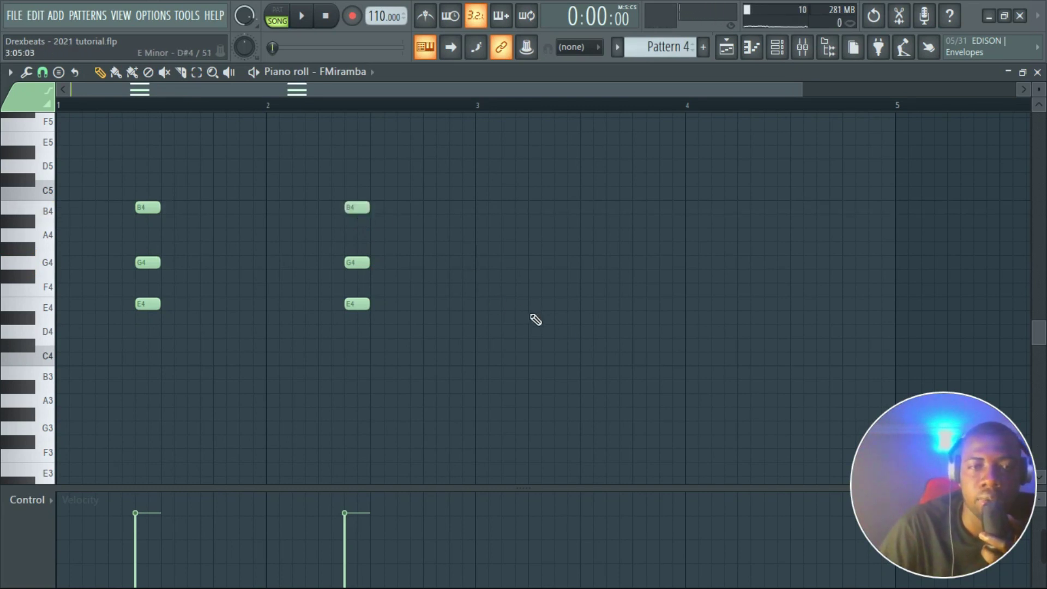
{"action": "left_click", "coordinate": [562, 318]}
{"action": "left_click_drag", "start_coordinate": [567, 342], "coordinate": [566, 333]}
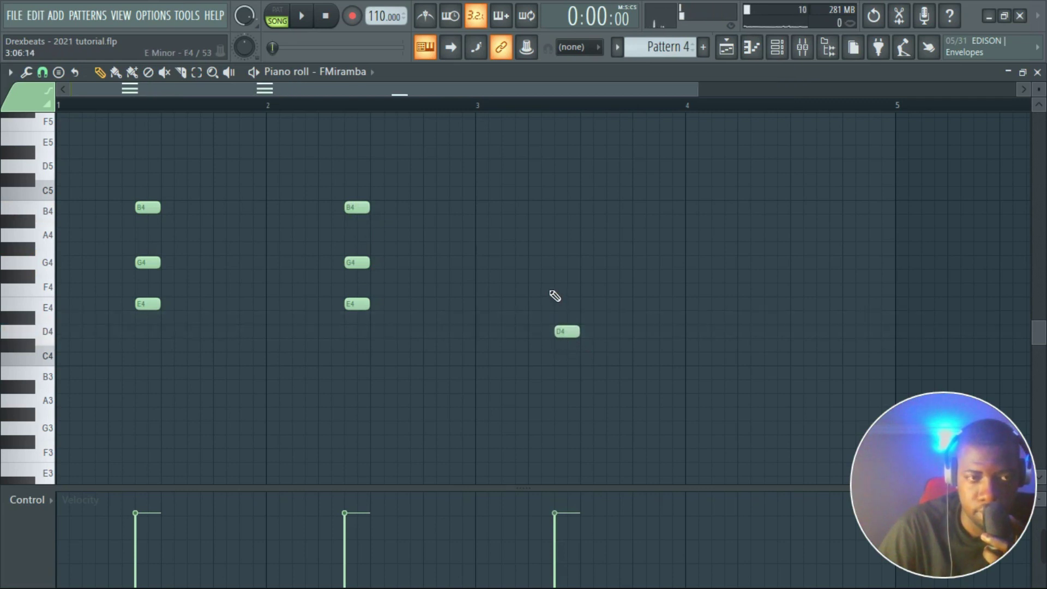
{"action": "left_click", "coordinate": [565, 239]}
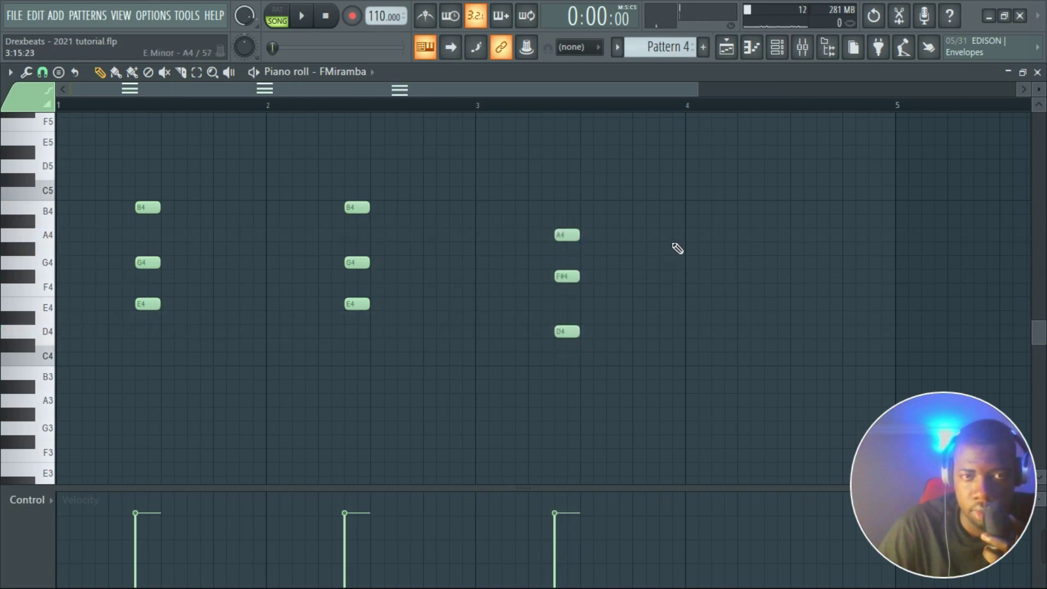
{"action": "key", "text": "space"}
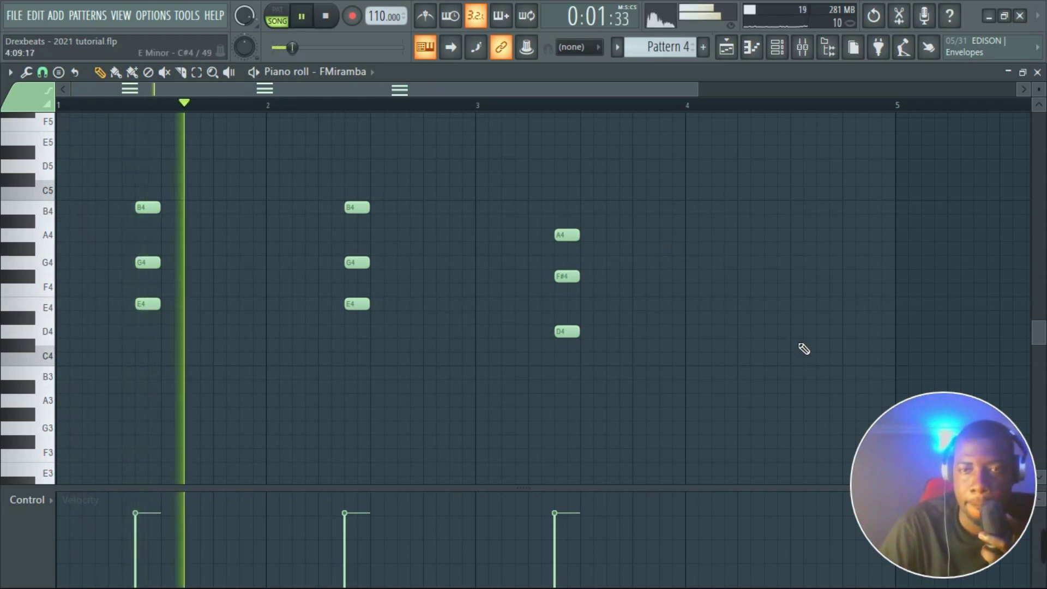
{"action": "left_click", "coordinate": [774, 333]}
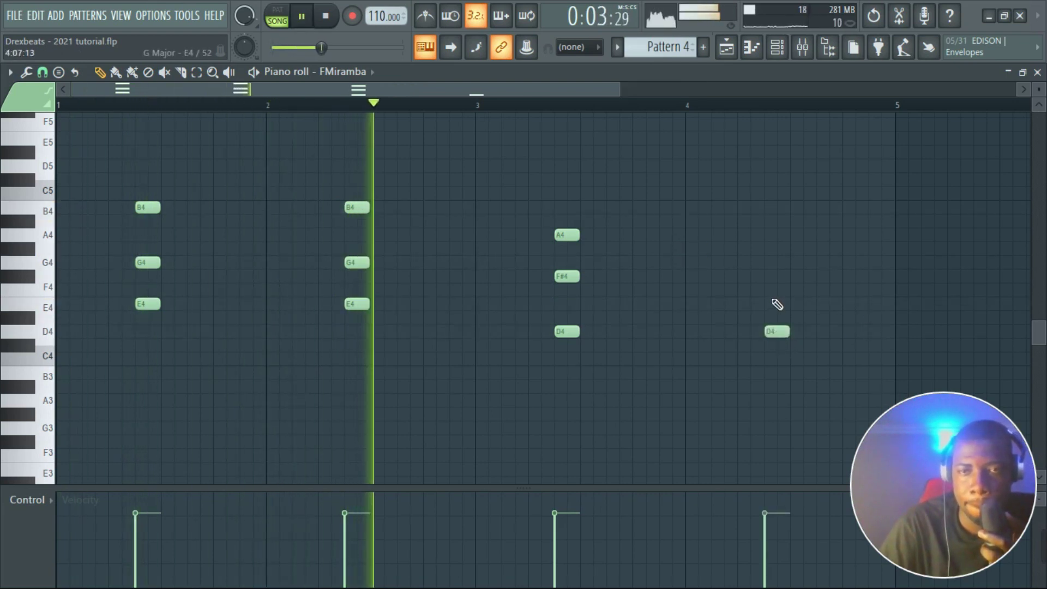
{"action": "left_click", "coordinate": [777, 276]}
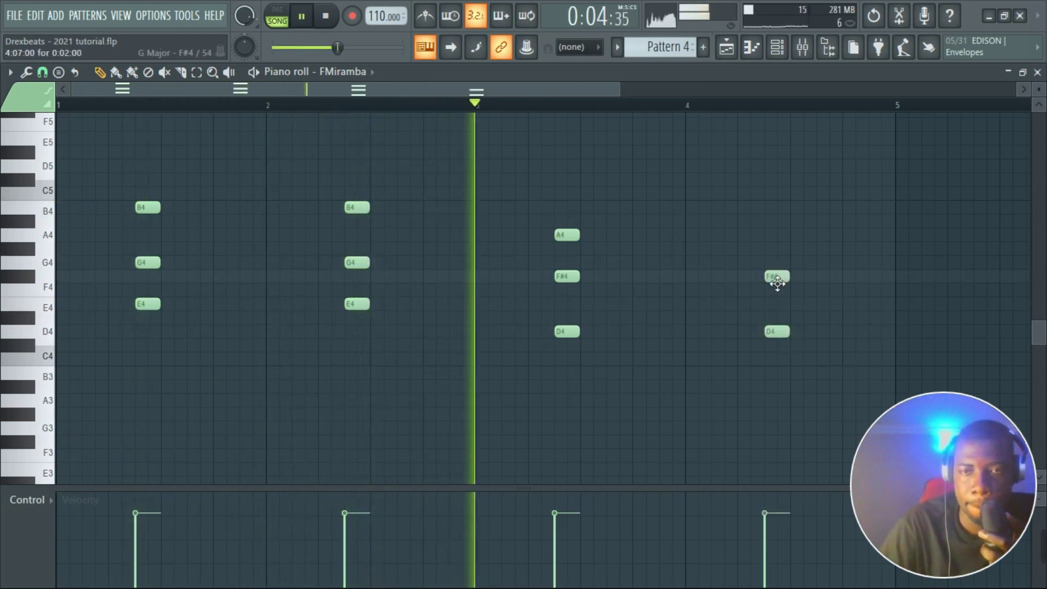
{"action": "left_click", "coordinate": [777, 236]}
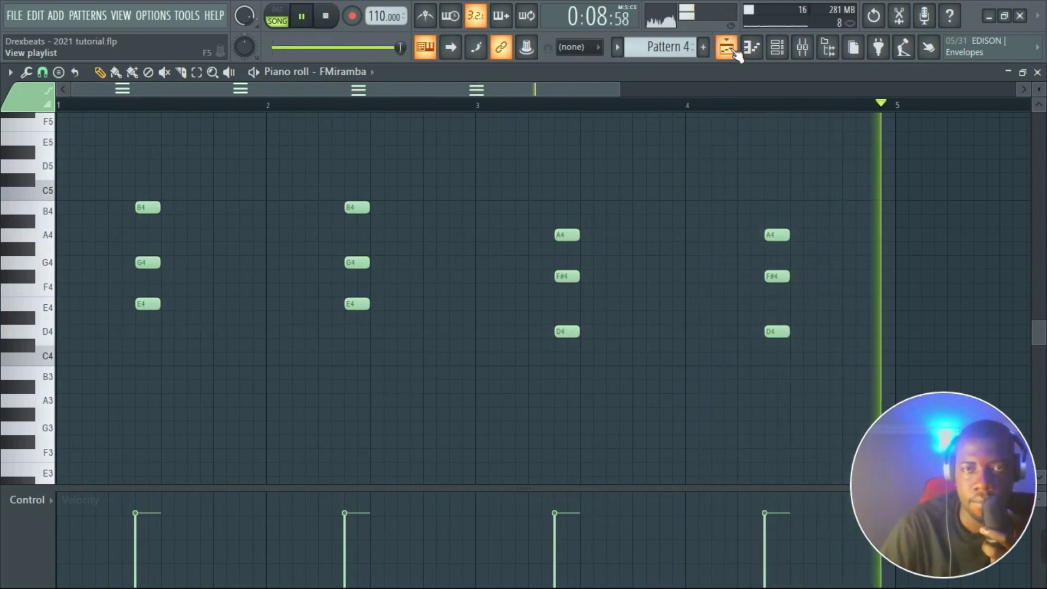
- Strum FMiramba's four chords with the Strumizer (Alt+S), accept, and play them back
{"action": "left_click", "coordinate": [726, 47]}
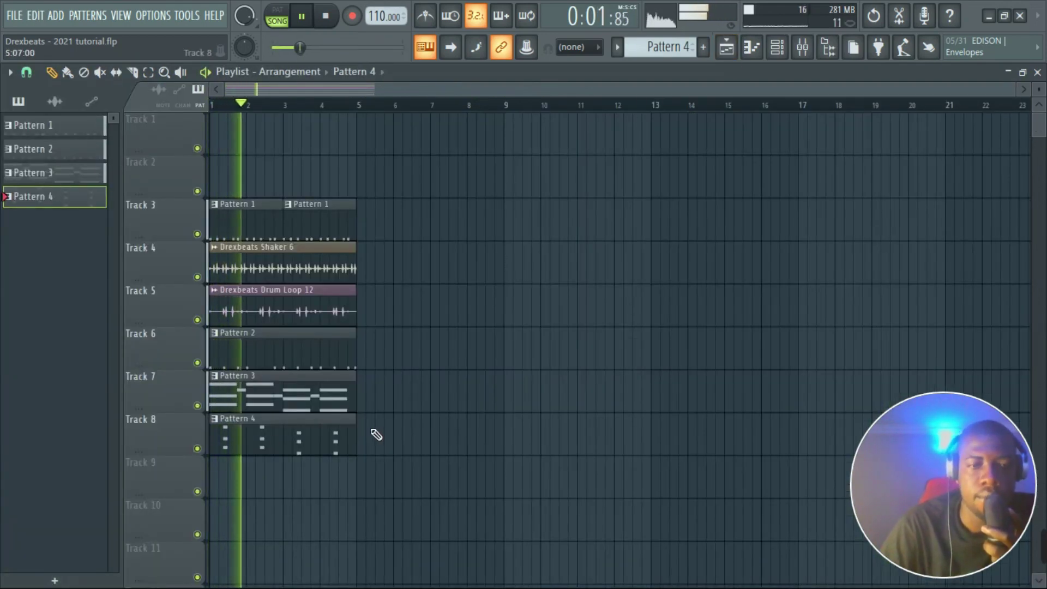
{"action": "left_click", "coordinate": [777, 46]}
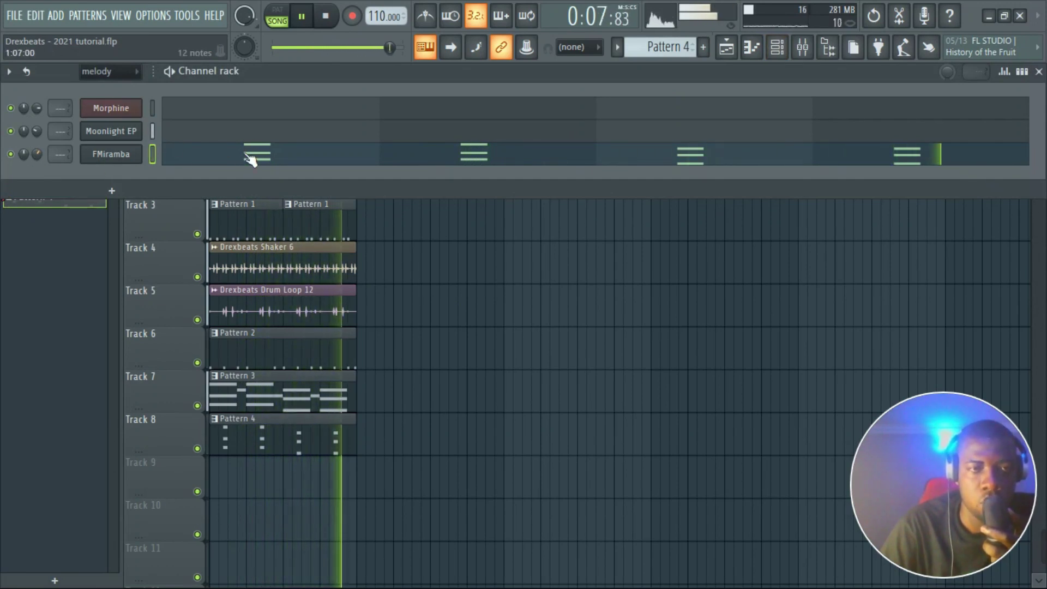
{"action": "left_click", "coordinate": [250, 160]}
{"action": "key", "text": "space"}
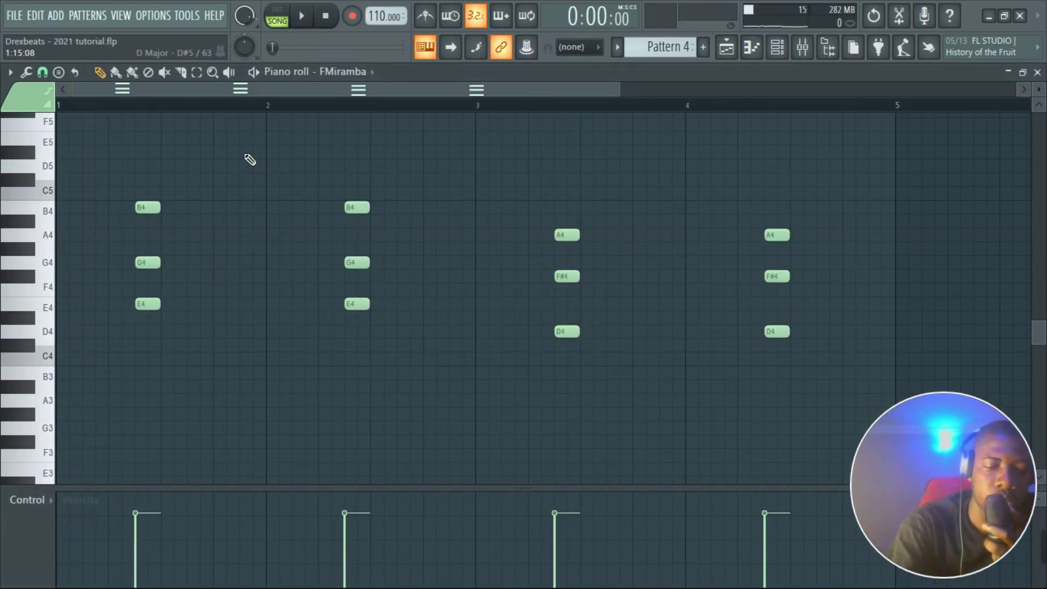
{"action": "key", "text": "alt+s"}
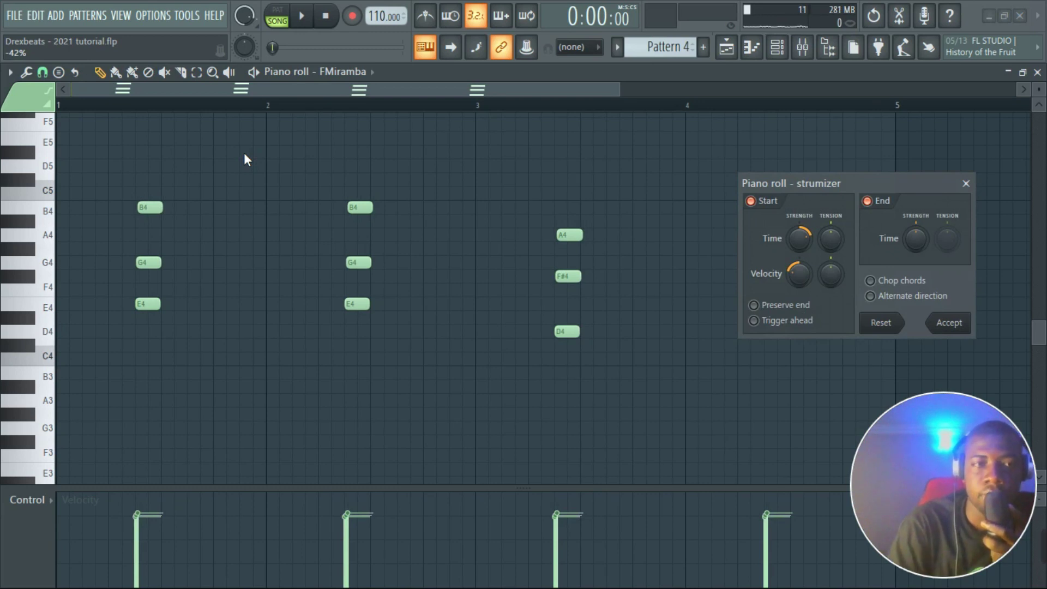
{"action": "key", "text": "space"}
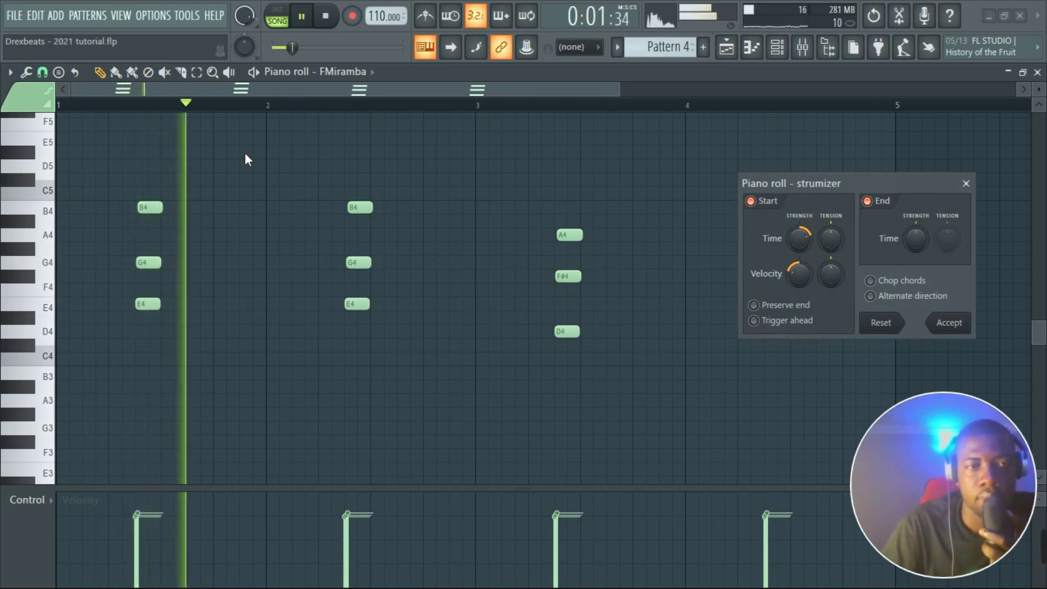
{"action": "left_click", "coordinate": [950, 323]}
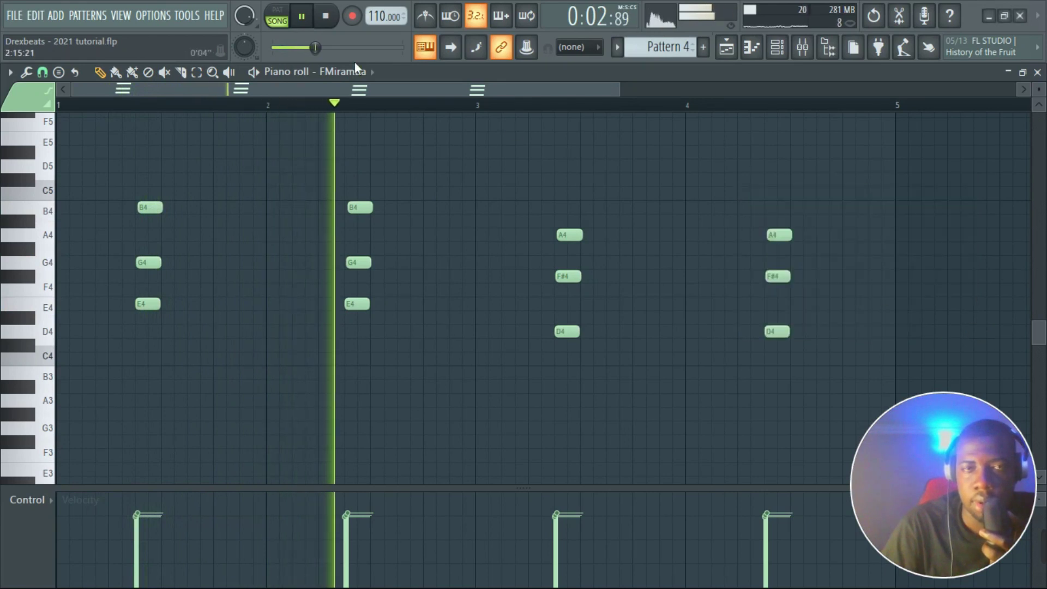
{"action": "left_click", "coordinate": [284, 15]}
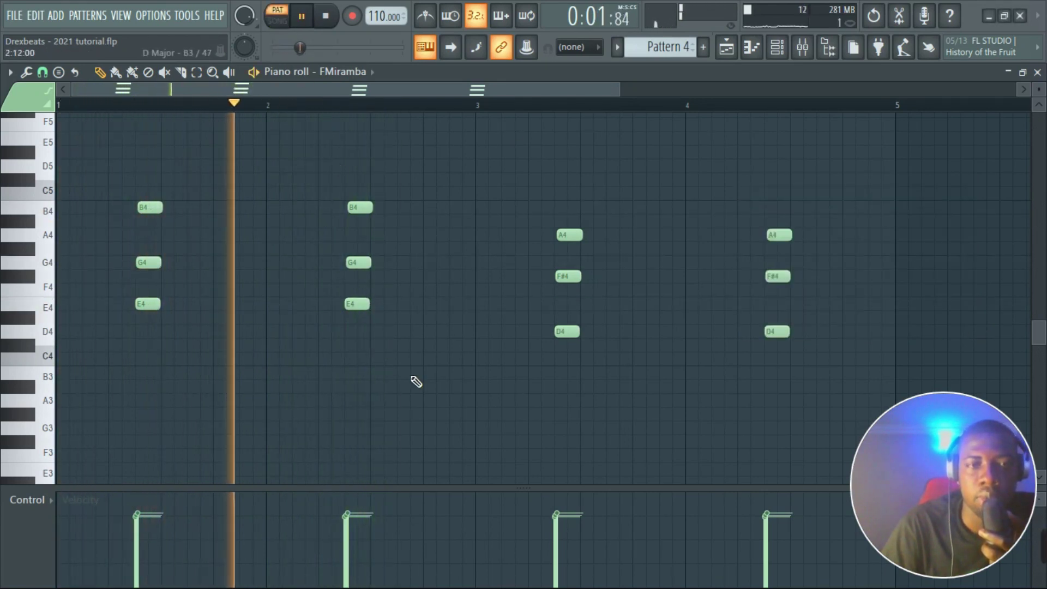
{"action": "left_click", "coordinate": [287, 21]}
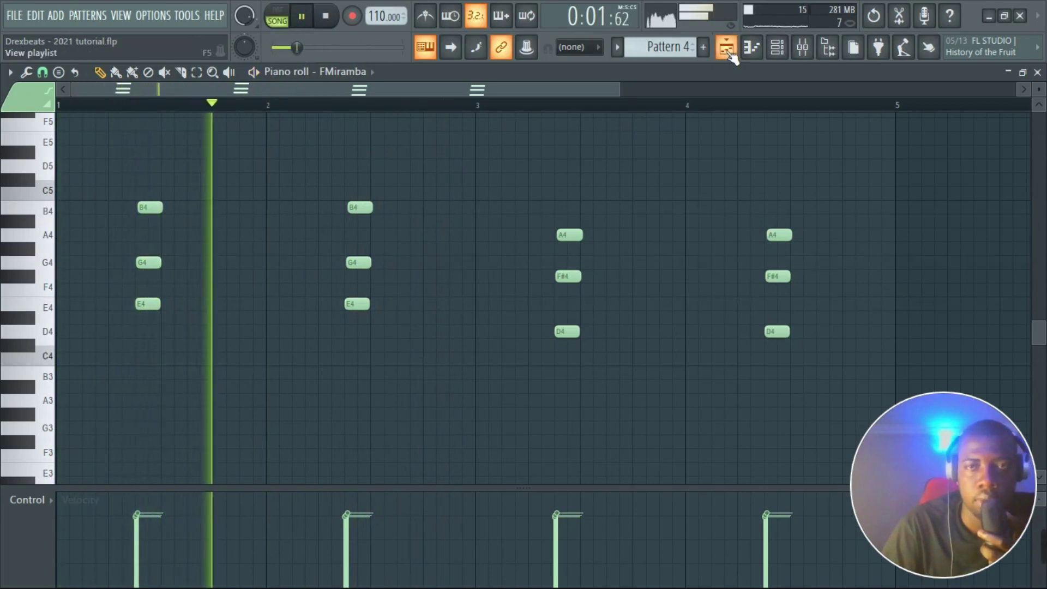
- Create Pattern 5 and place its clip on Track 9 of the playlist
{"action": "left_click", "coordinate": [727, 48]}
{"action": "left_click", "coordinate": [14, 15]}
{"action": "left_click", "coordinate": [25, 81]}
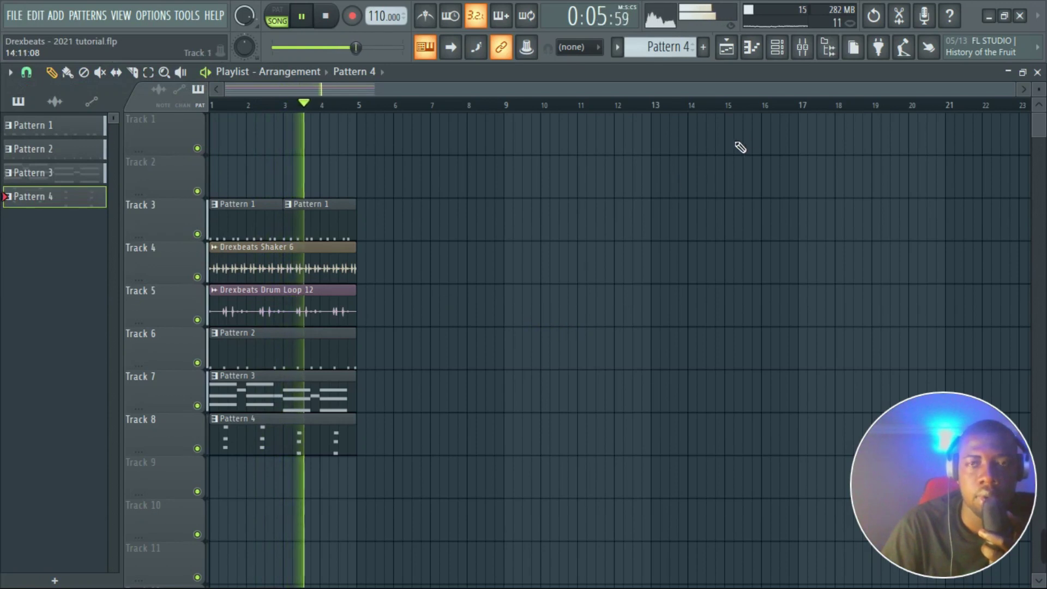
{"action": "left_click", "coordinate": [703, 46]}
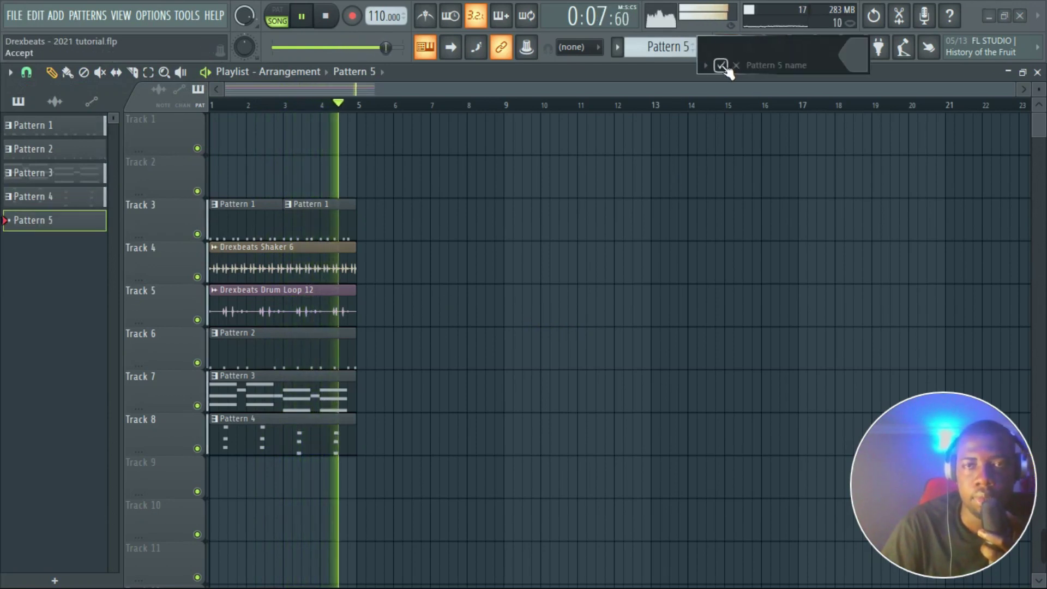
{"action": "left_click", "coordinate": [722, 66]}
{"action": "left_click", "coordinate": [224, 468]}
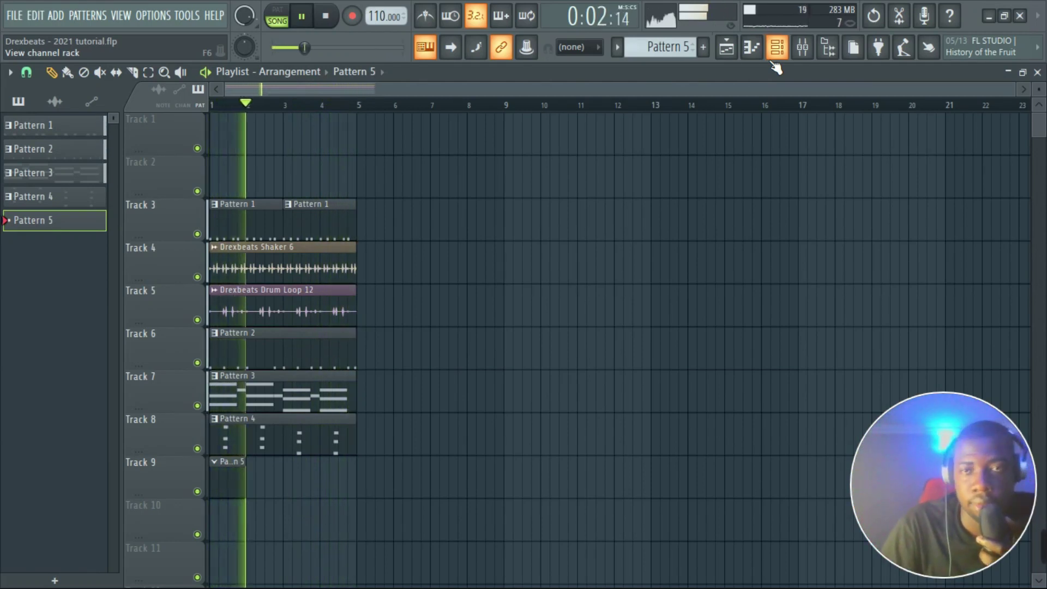
{"action": "left_click", "coordinate": [776, 59]}
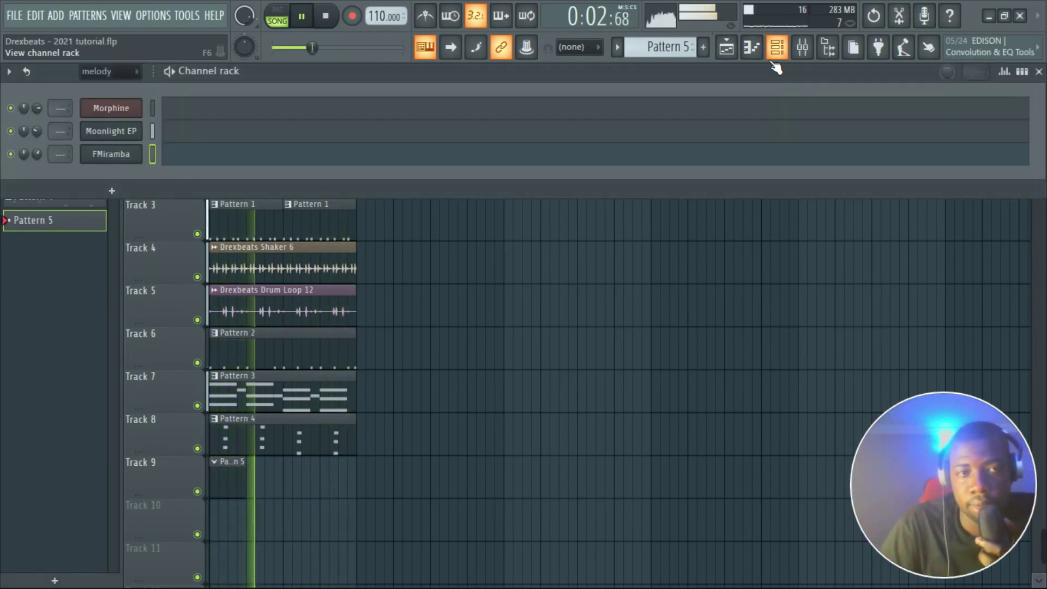
{"action": "left_click", "coordinate": [326, 16]}
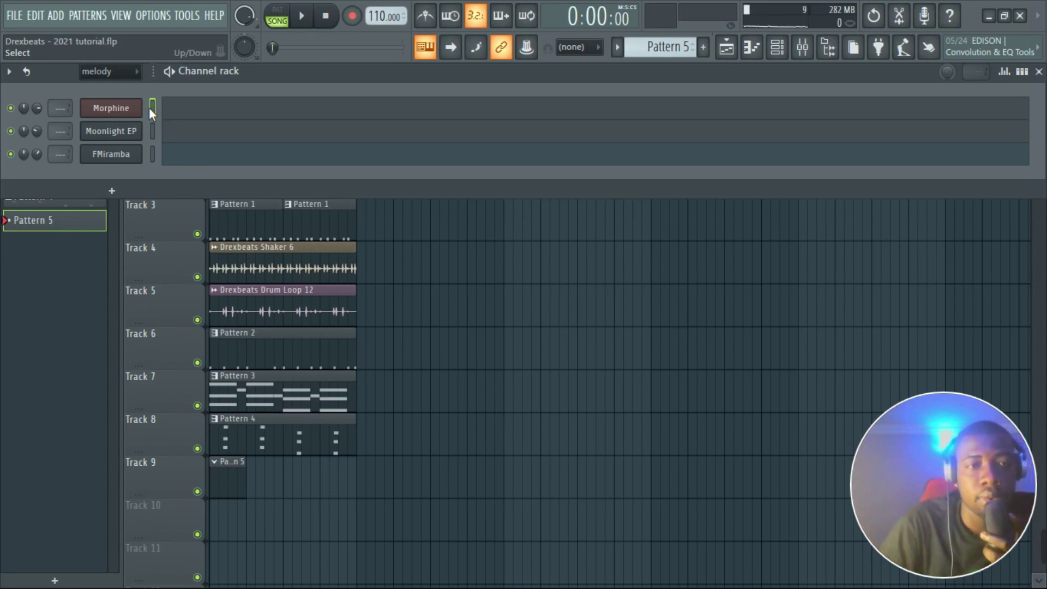
- Load the Strings > STR Fender Strat NUC preset into Morphine from its presets library
{"action": "left_click", "coordinate": [126, 116]}
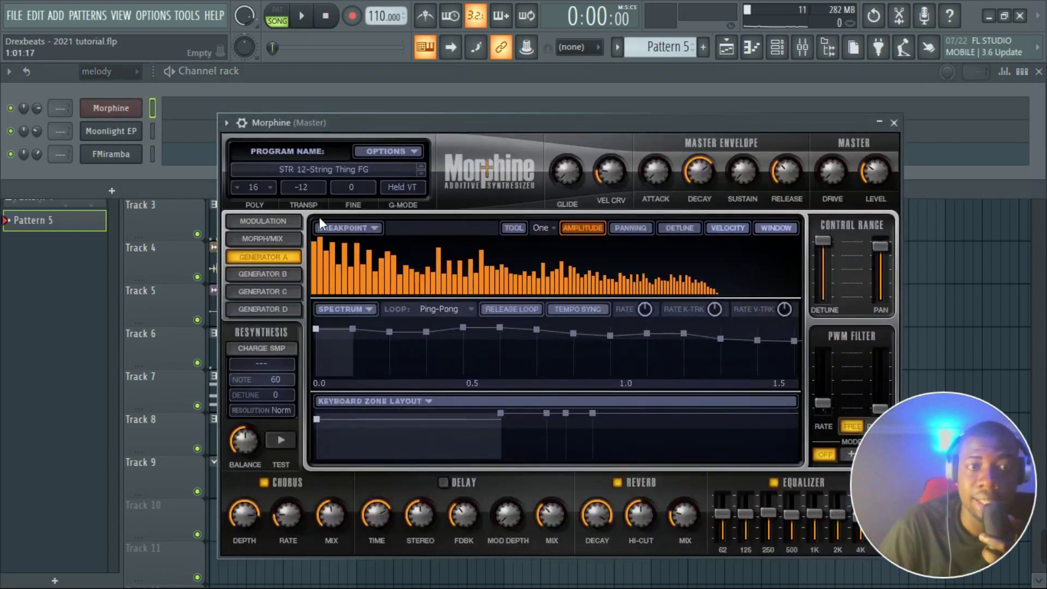
{"action": "left_click_drag", "start_coordinate": [333, 127], "coordinate": [491, 99]}
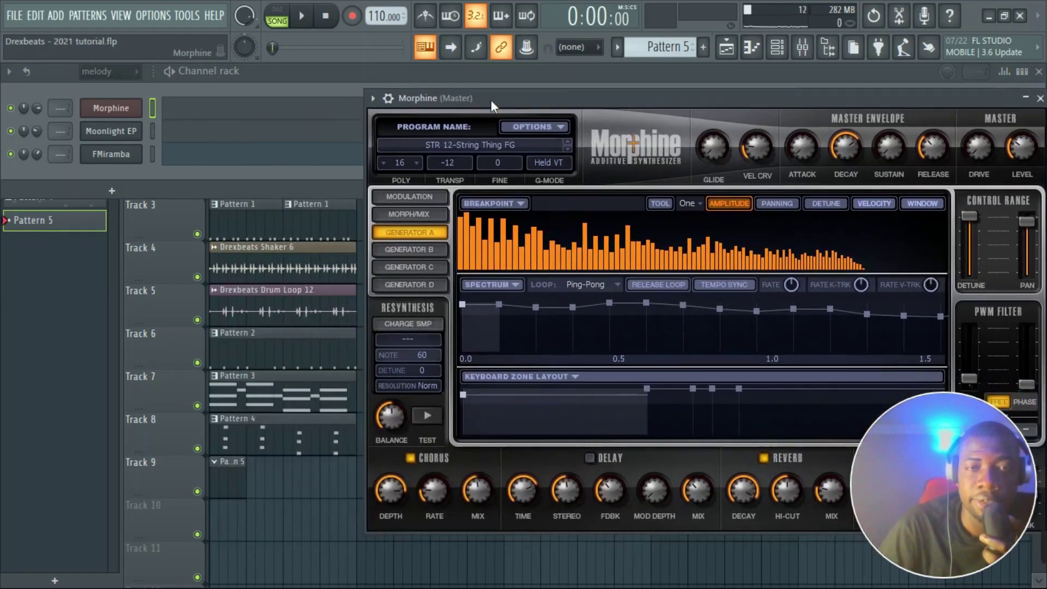
{"action": "left_click", "coordinate": [495, 149]}
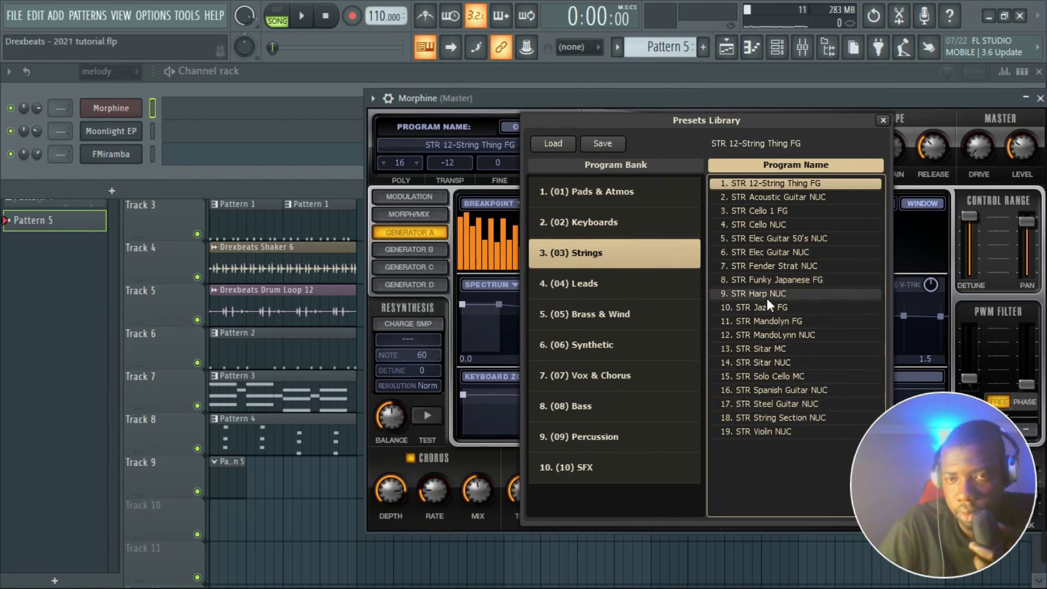
{"action": "left_click", "coordinate": [774, 264]}
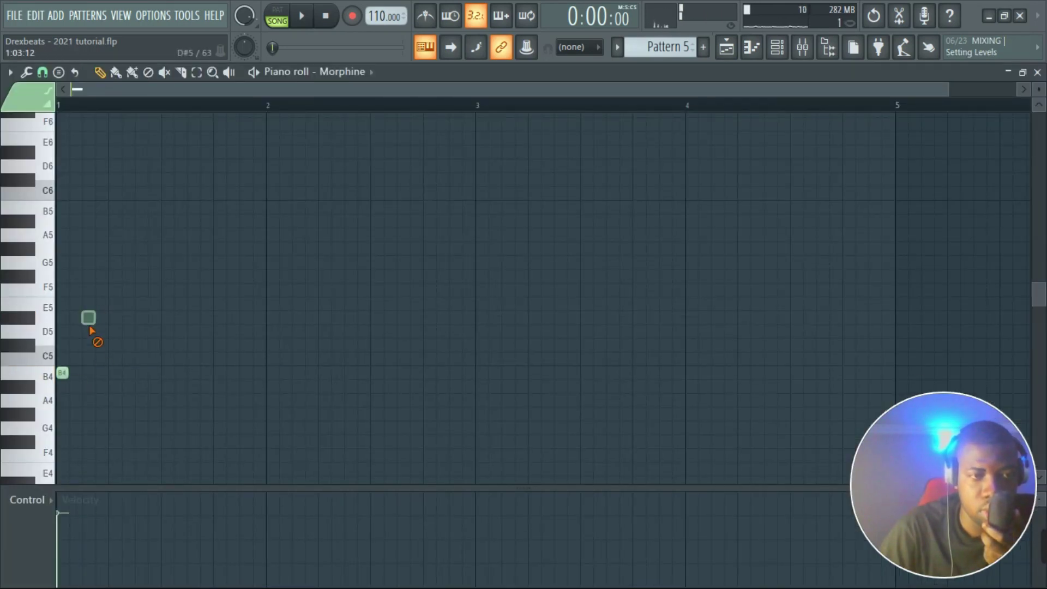
- Start the bar-1 melody with an E5, two B4 notes and an A4
{"action": "key", "text": "space"}
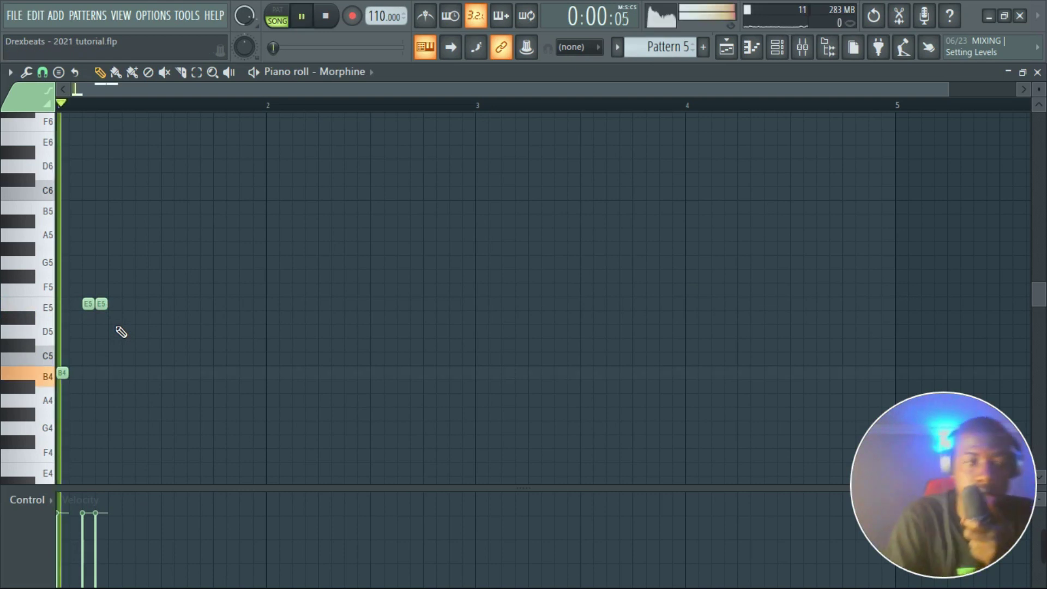
{"action": "key", "text": "space"}
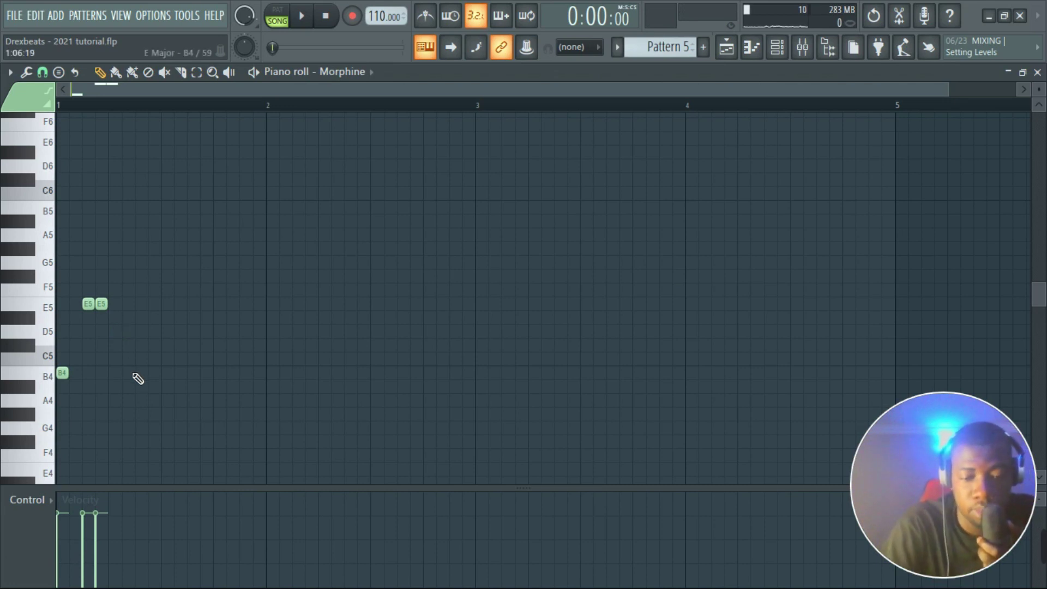
{"action": "key", "text": "space"}
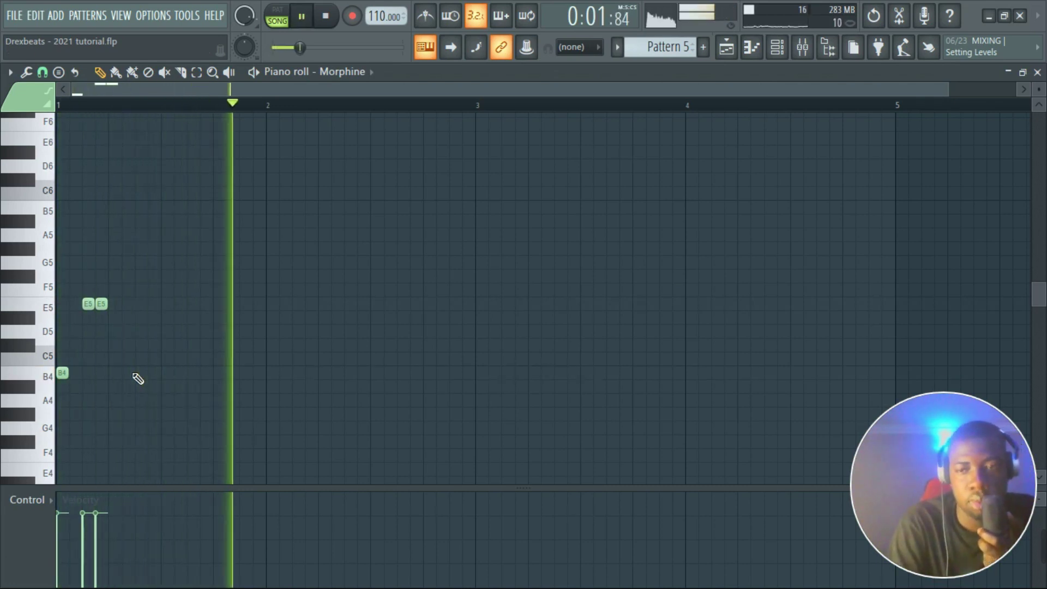
{"action": "key", "text": "space"}
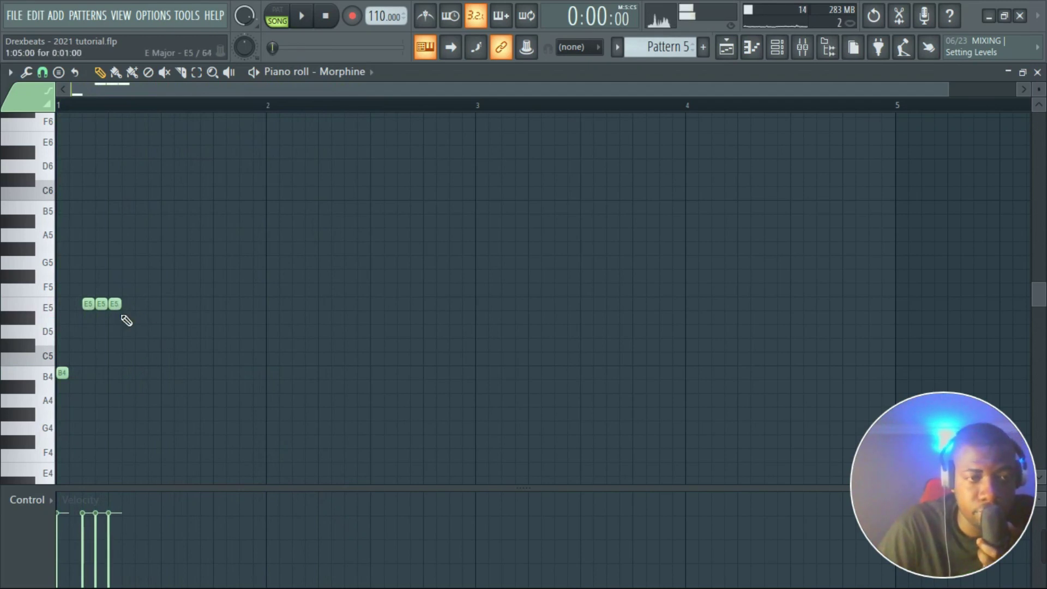
{"action": "left_click", "coordinate": [141, 332]}
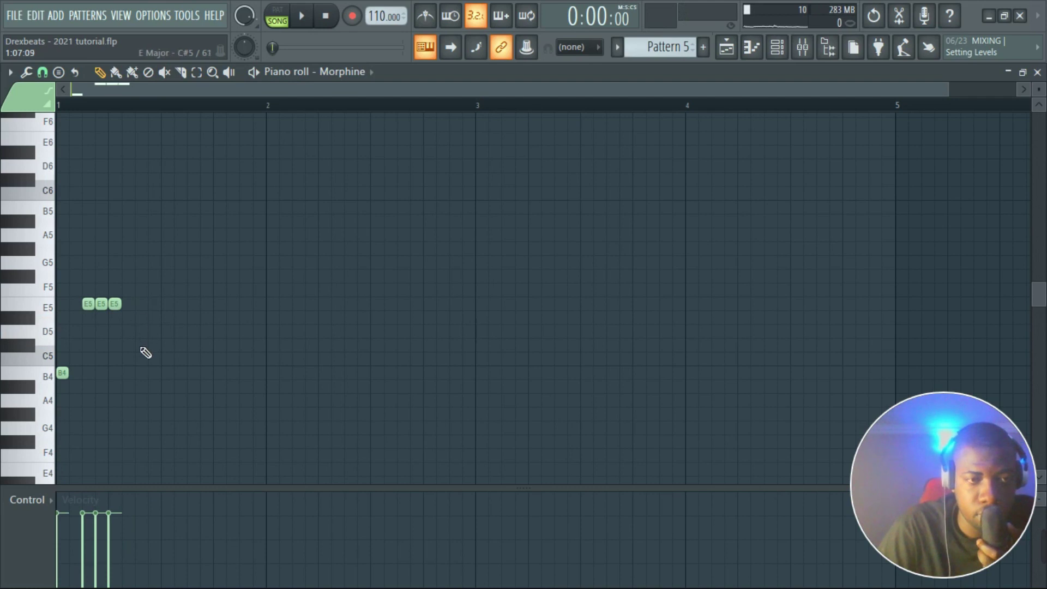
{"action": "left_click", "coordinate": [143, 374]}
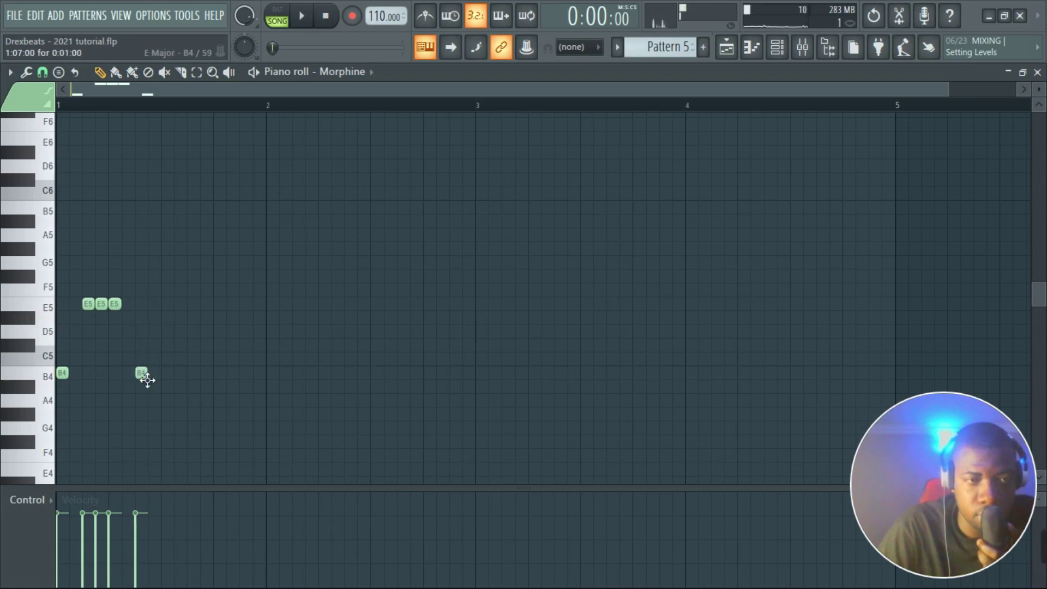
{"action": "left_click", "coordinate": [168, 375]}
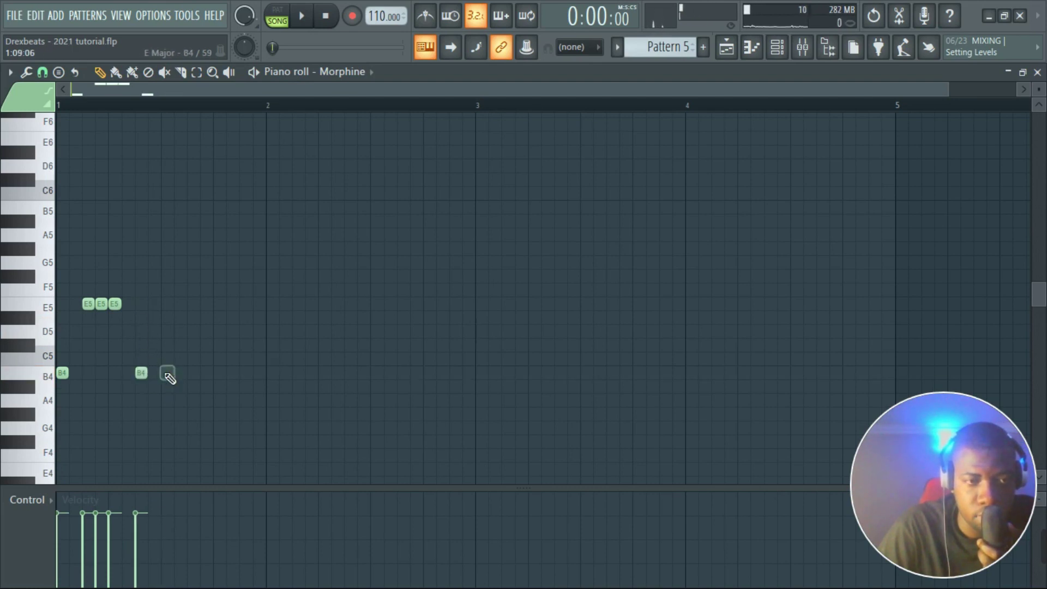
{"action": "left_click", "coordinate": [167, 401]}
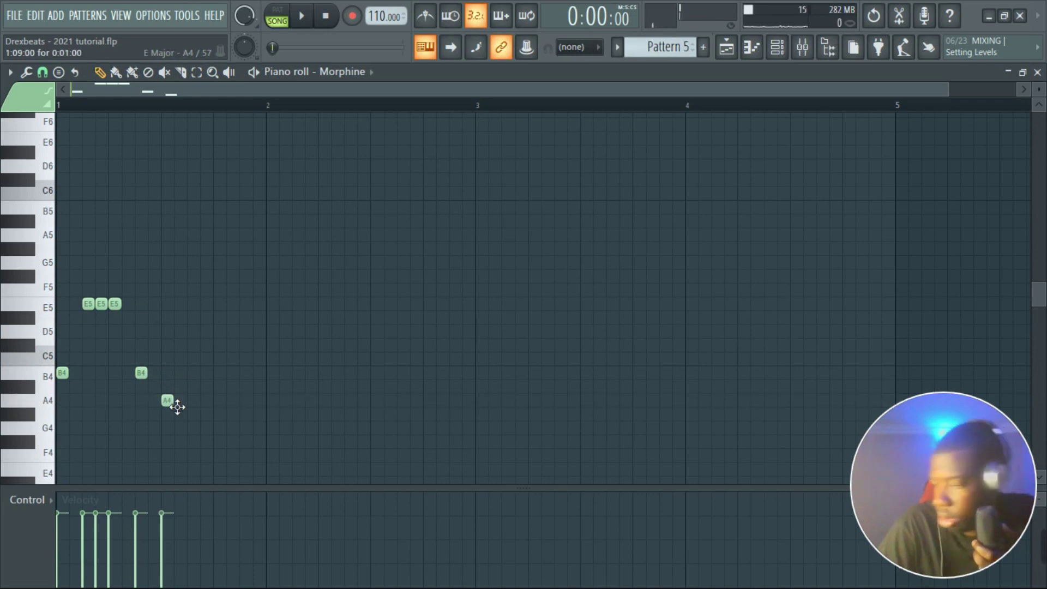
{"action": "key", "text": "space"}
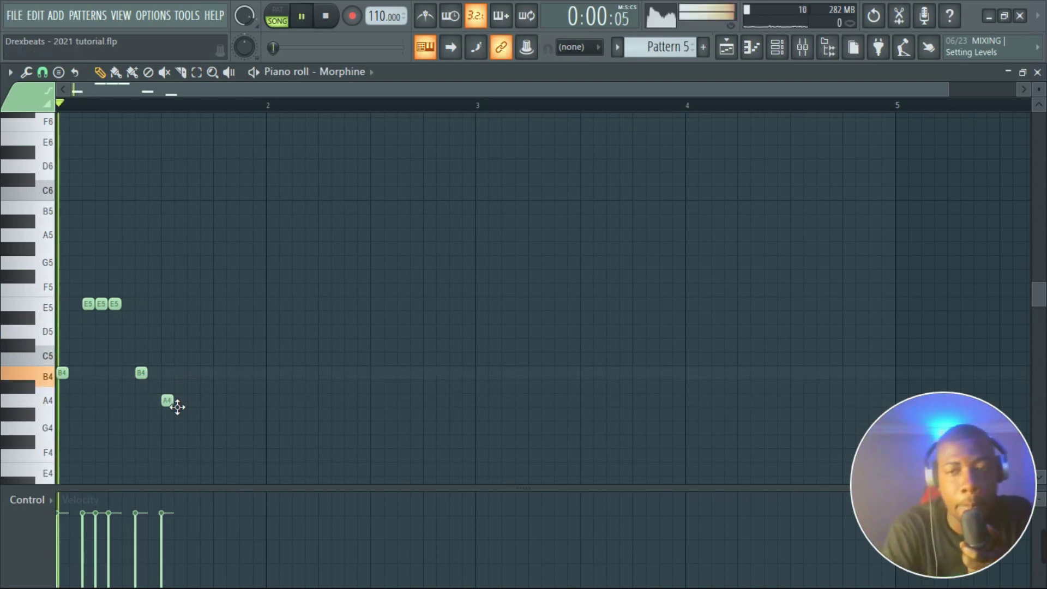
{"action": "key", "text": "space"}
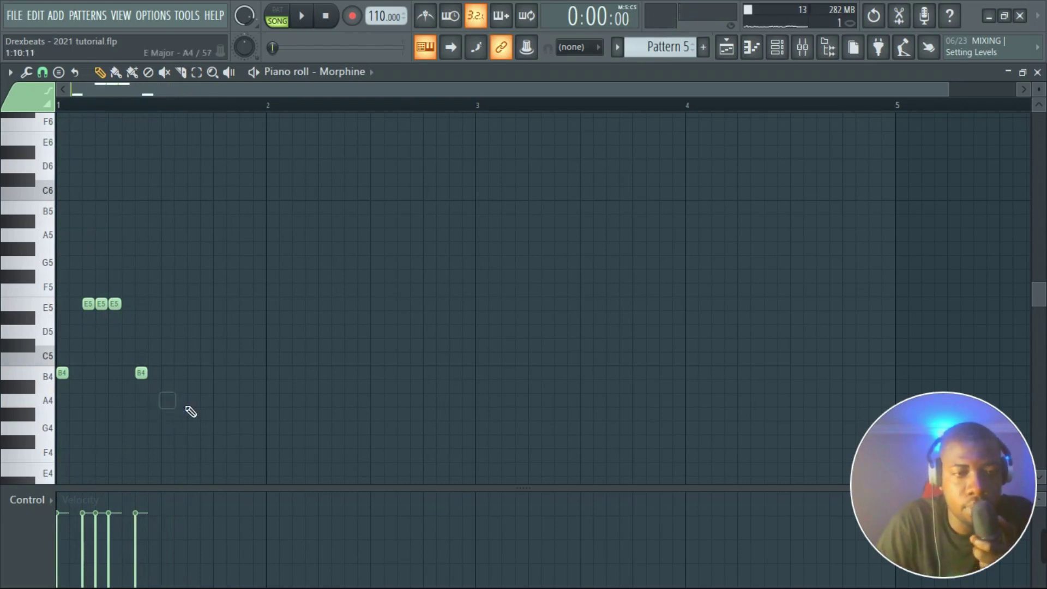
- Add two more A4 notes to finish bar 1 and play it back
{"action": "left_click", "coordinate": [189, 402]}
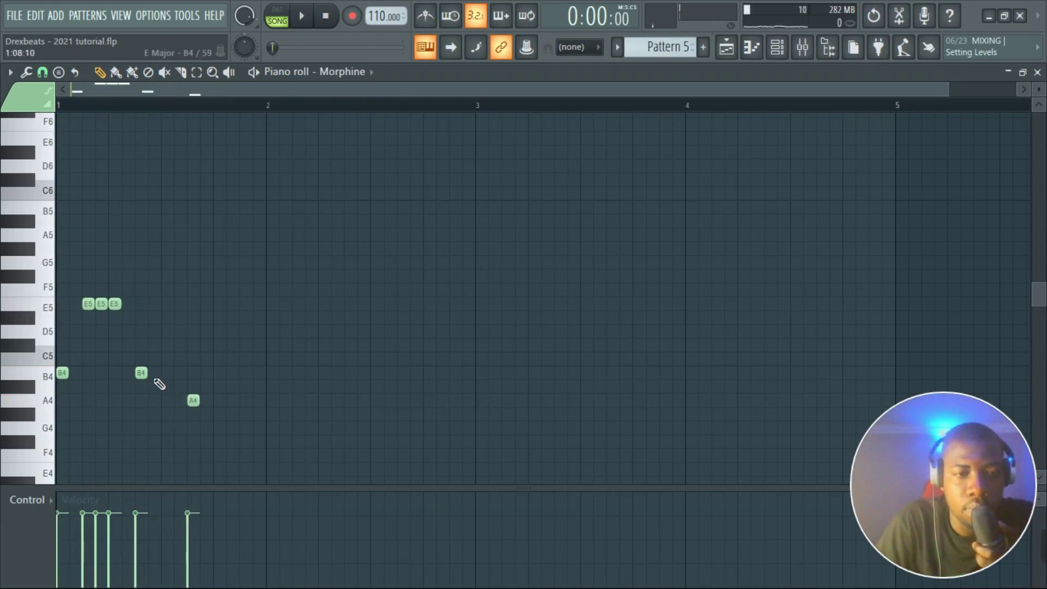
{"action": "key", "text": "space"}
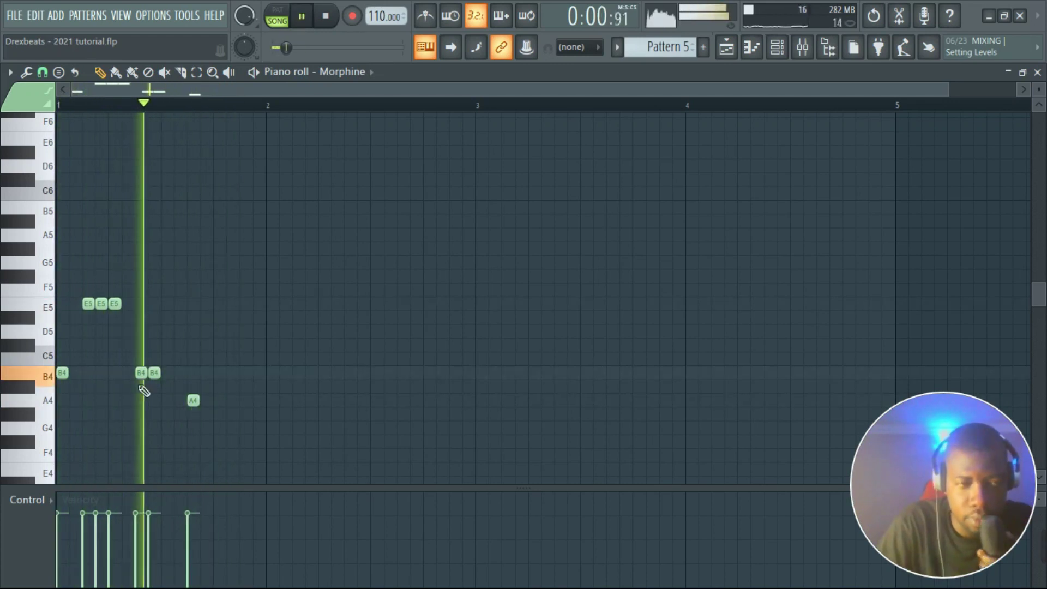
{"action": "left_click", "coordinate": [208, 402]}
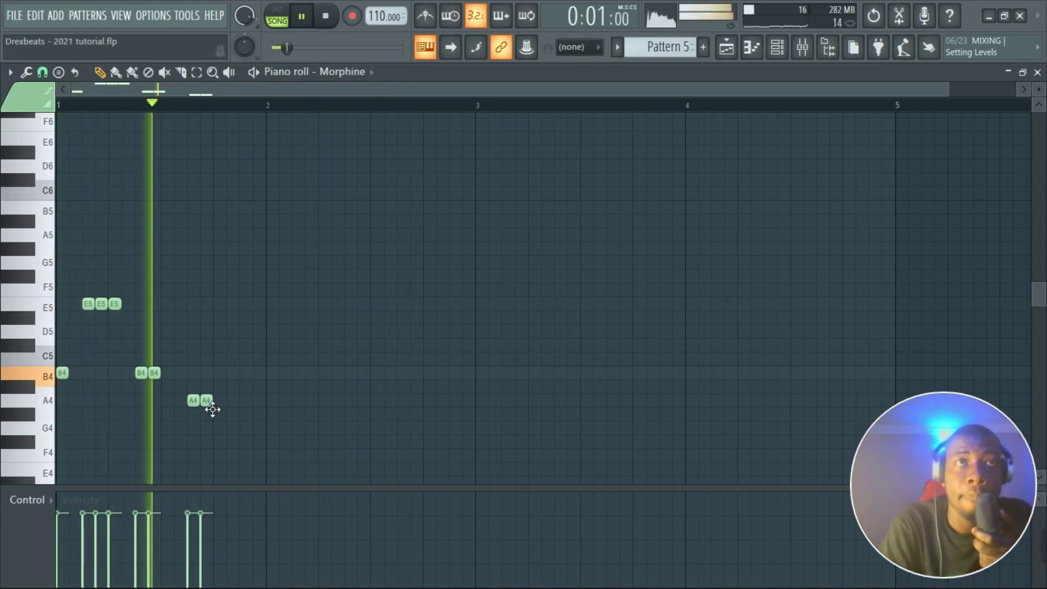
{"action": "key", "text": "space"}
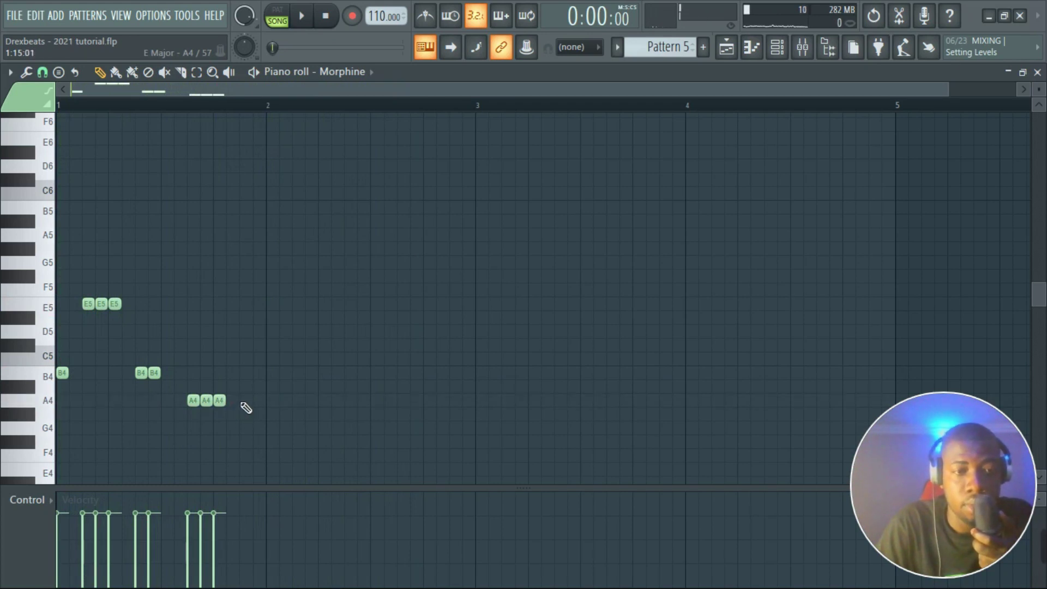
{"action": "key", "text": "space"}
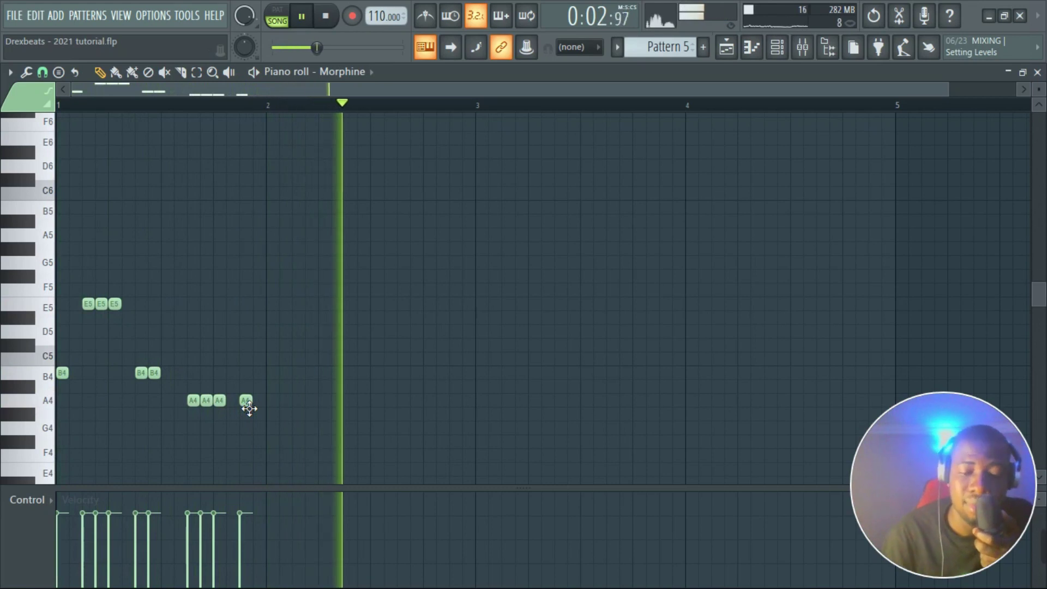
{"action": "key", "text": "space"}
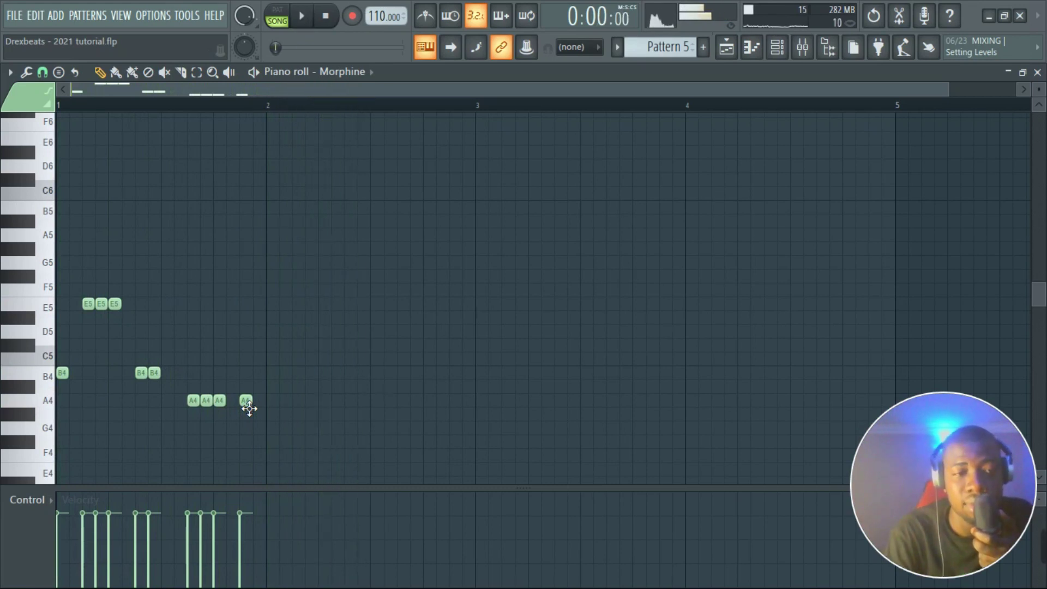
- Echo bar 1 in bar 2 with B4, E5 and A4 notes, then play both bars
{"action": "left_click", "coordinate": [275, 373]}
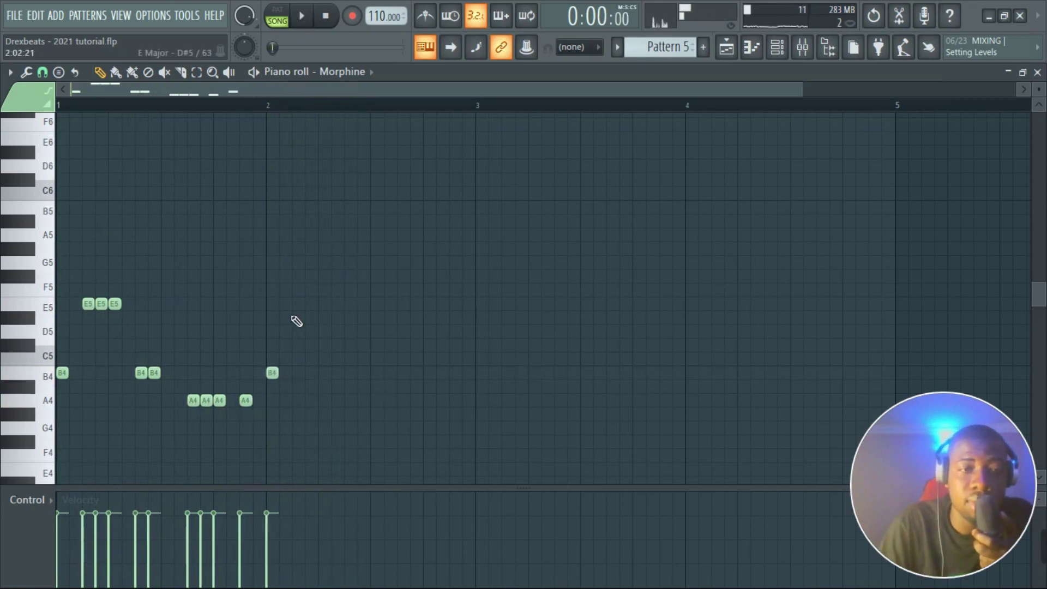
{"action": "left_click", "coordinate": [326, 304]}
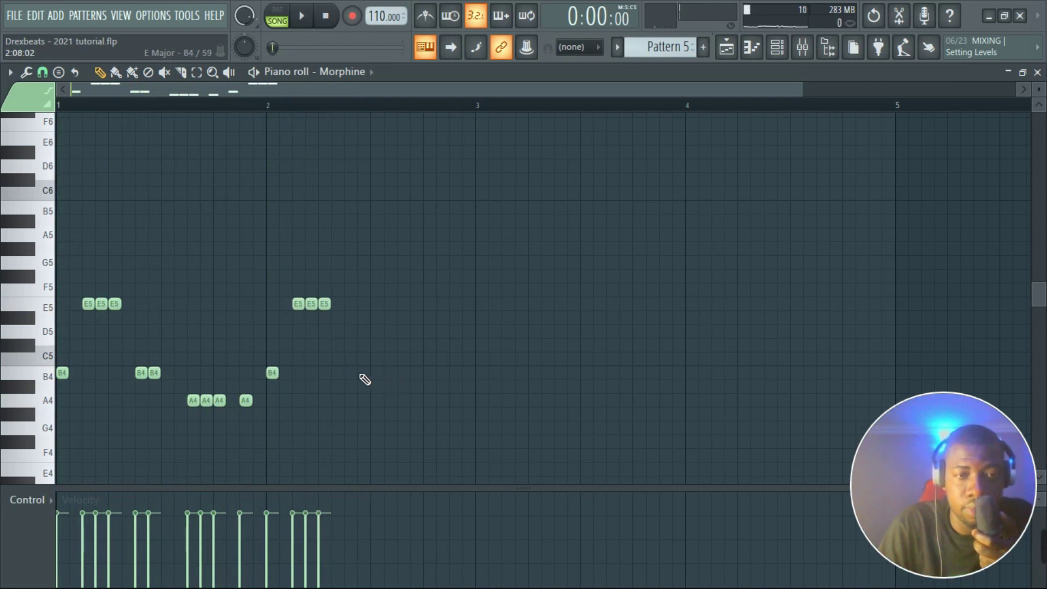
{"action": "left_click", "coordinate": [405, 401]}
{"action": "left_click", "coordinate": [430, 401]}
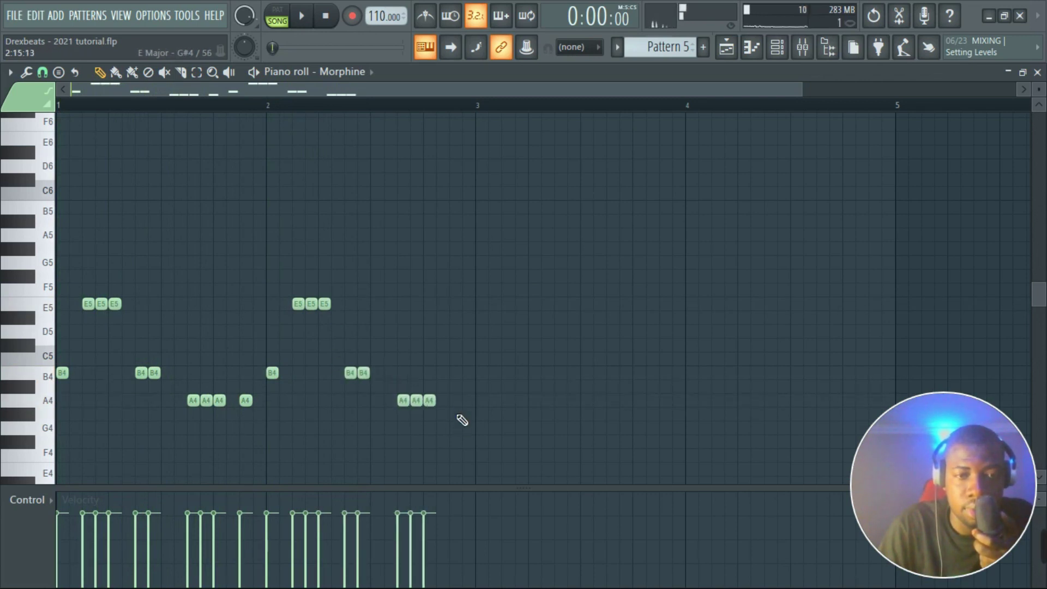
{"action": "key", "text": "space"}
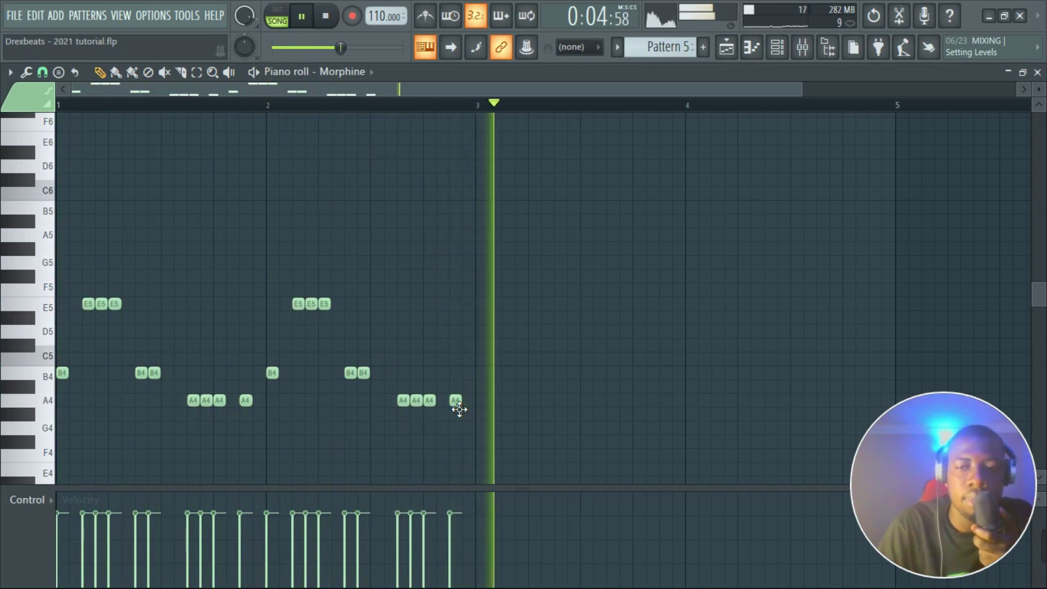
{"action": "key", "text": "space"}
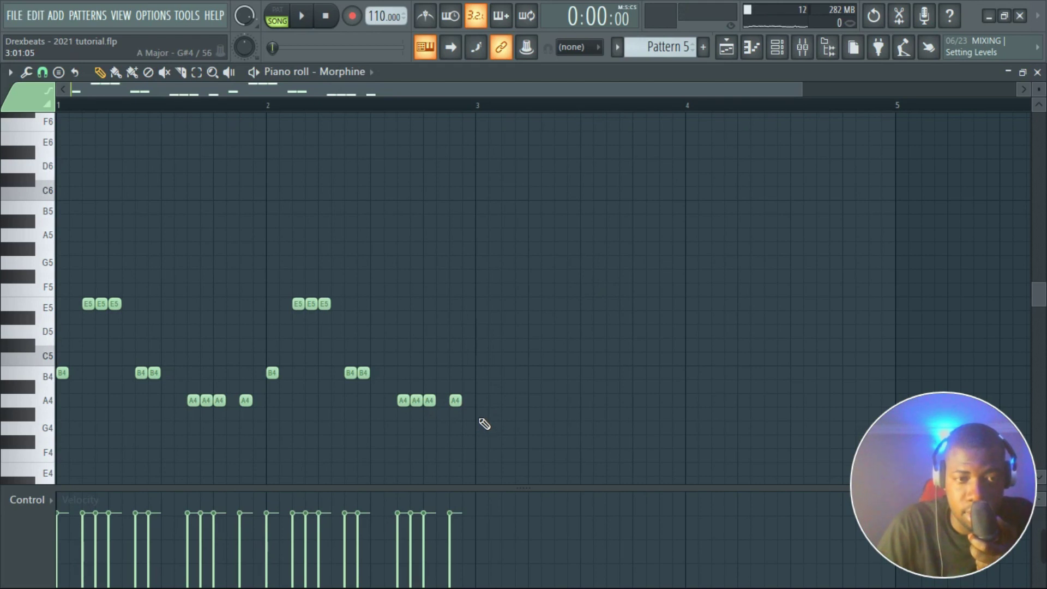
- Add an A4, two D5 notes and two more A4 notes in bar 3
{"action": "left_click", "coordinate": [480, 400]}
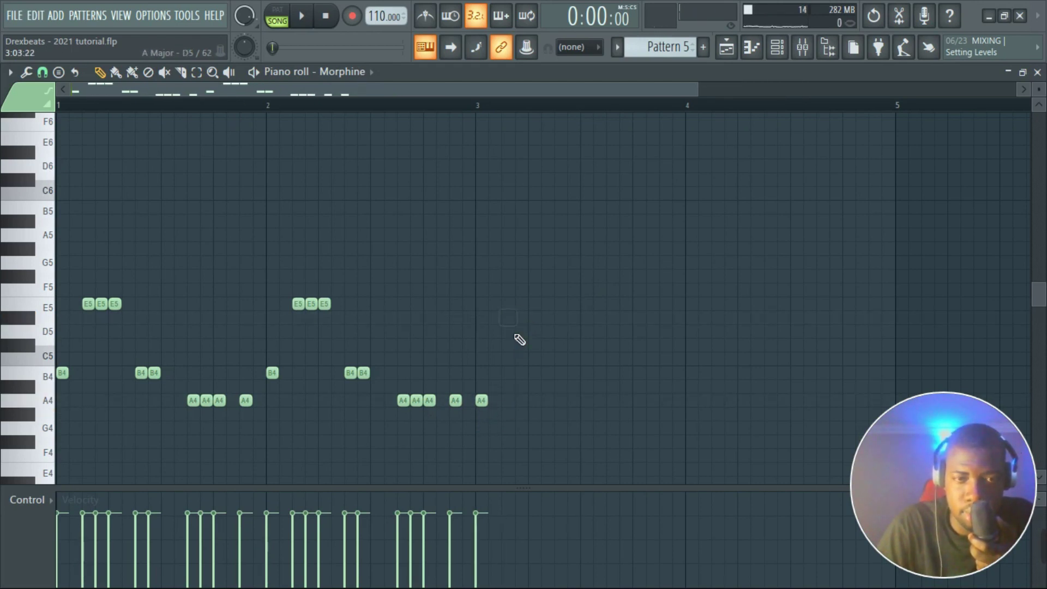
{"action": "left_click", "coordinate": [516, 346]}
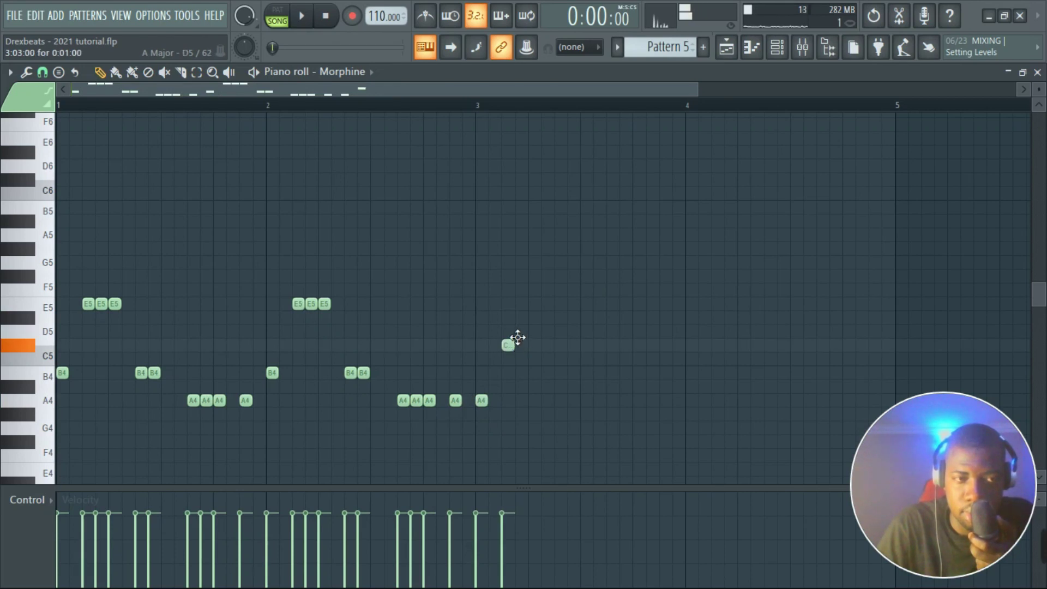
{"action": "left_click_drag", "start_coordinate": [518, 334], "coordinate": [517, 330]}
{"action": "left_click", "coordinate": [522, 331]}
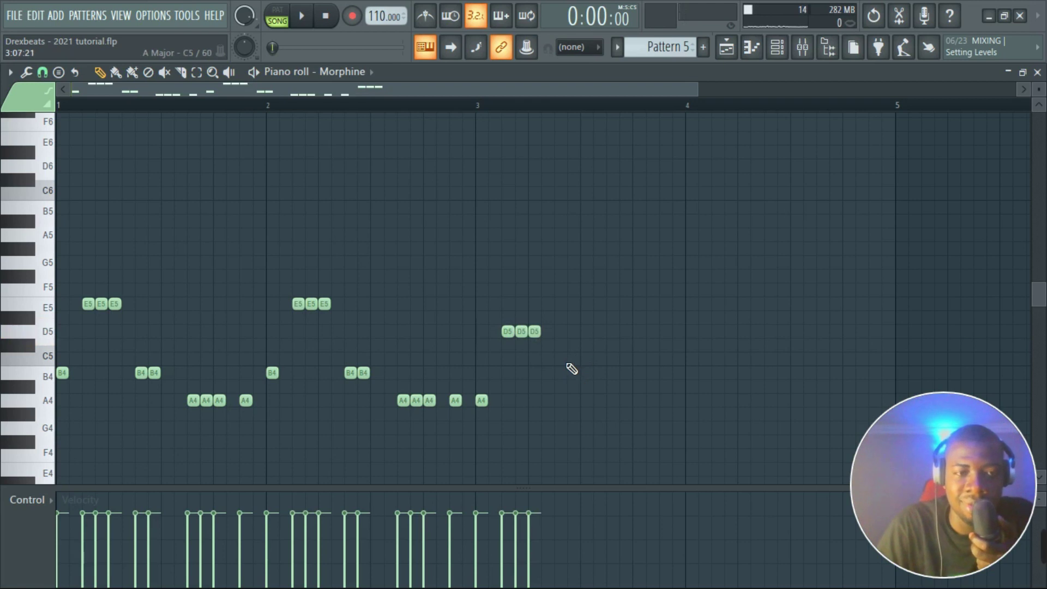
{"action": "left_click", "coordinate": [562, 400]}
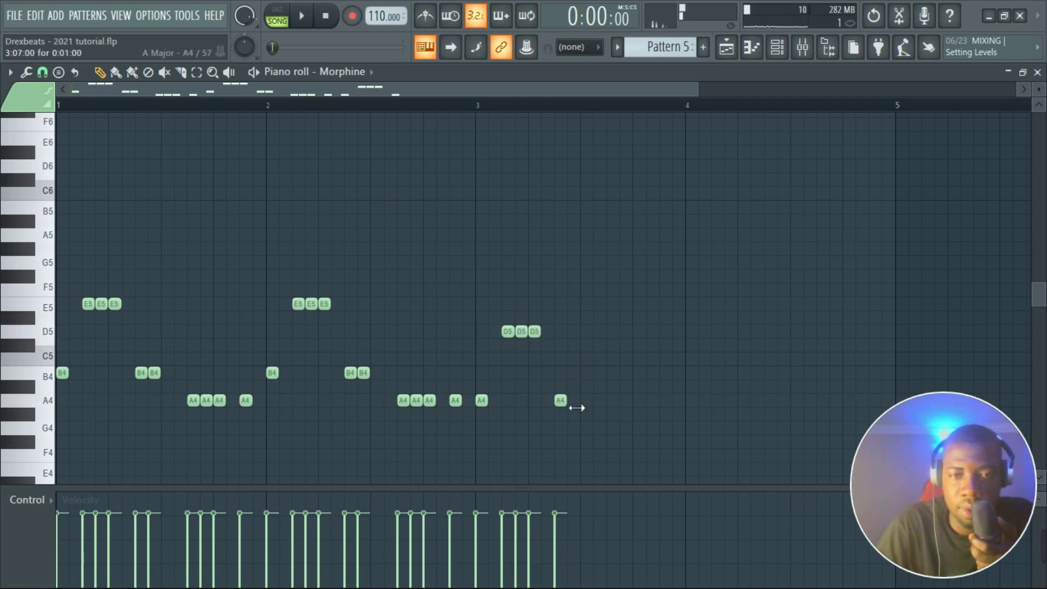
{"action": "left_click", "coordinate": [574, 404]}
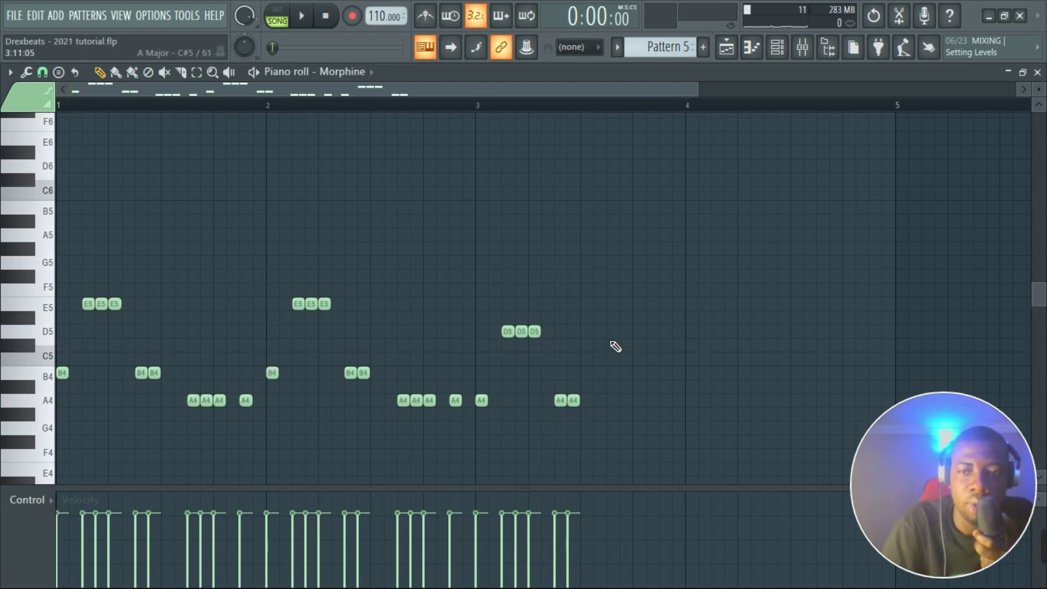
{"action": "key", "text": "space"}
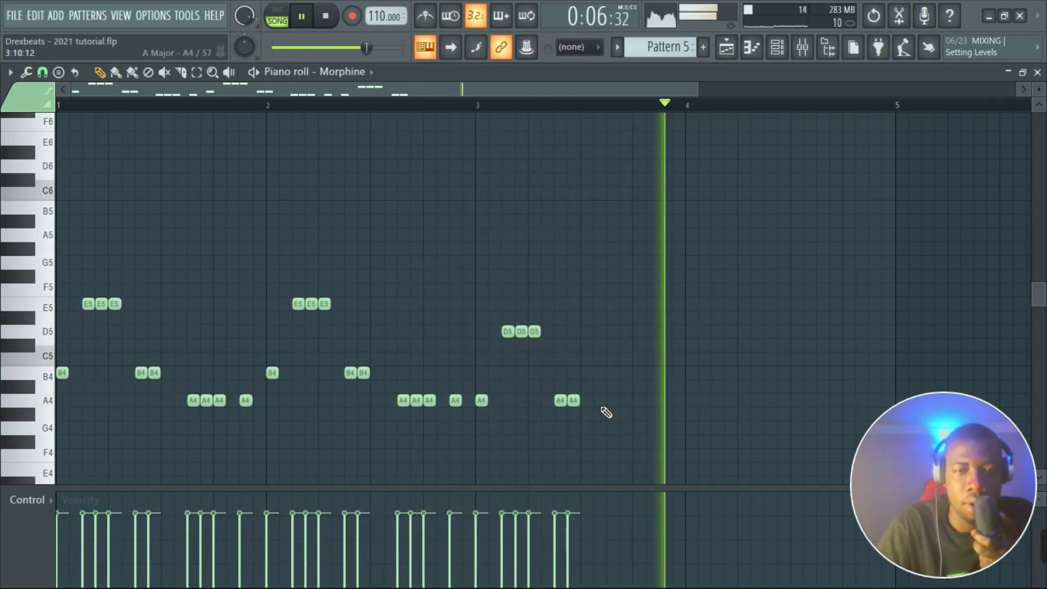
{"action": "key", "text": "space"}
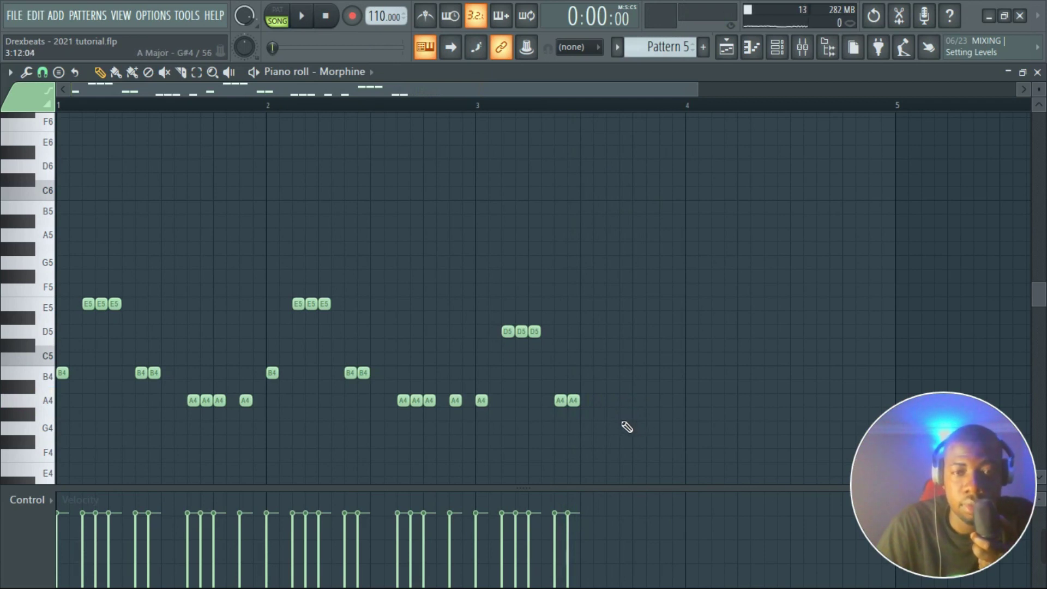
- Add a run of three G4 notes near the end of bar 3
{"action": "left_click", "coordinate": [615, 416]}
{"action": "mouse_move", "coordinate": [622, 429]}
{"action": "left_mouse_down"}
{"action": "mouse_move", "coordinate": [622, 445]}
{"action": "mouse_move", "coordinate": [629, 436]}
{"action": "left_mouse_up"}
{"action": "left_click", "coordinate": [630, 436]}
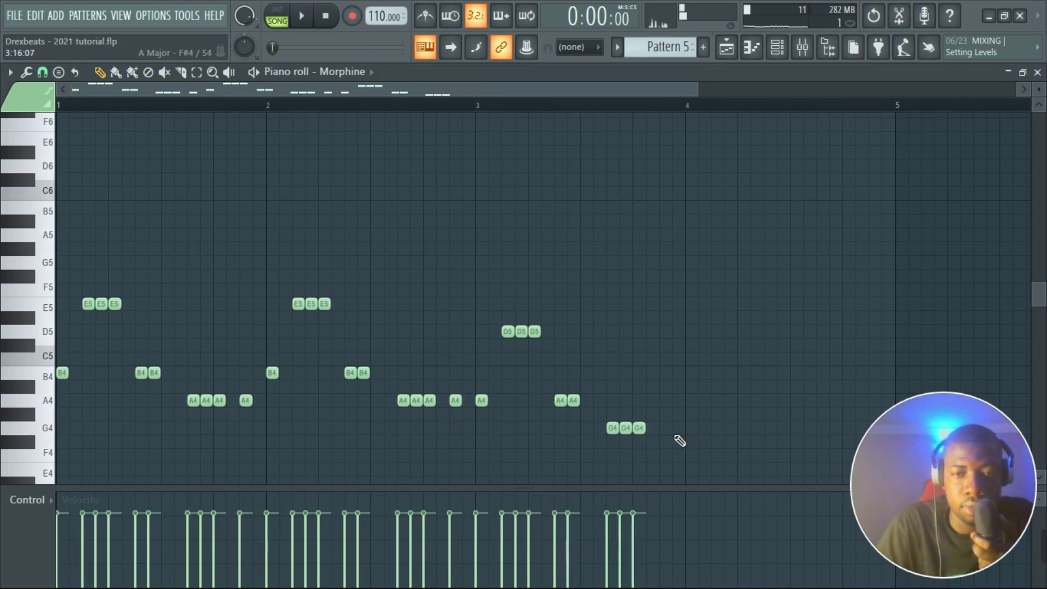
{"action": "left_click", "coordinate": [670, 436]}
{"action": "key", "text": "space"}
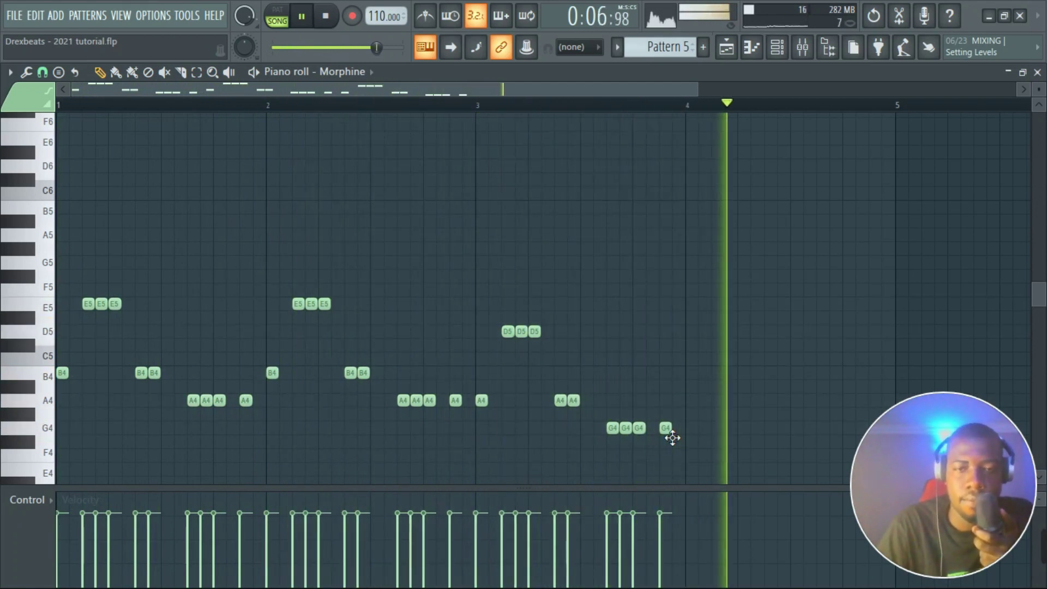
{"action": "key", "text": "space"}
{"action": "key", "text": "space"}
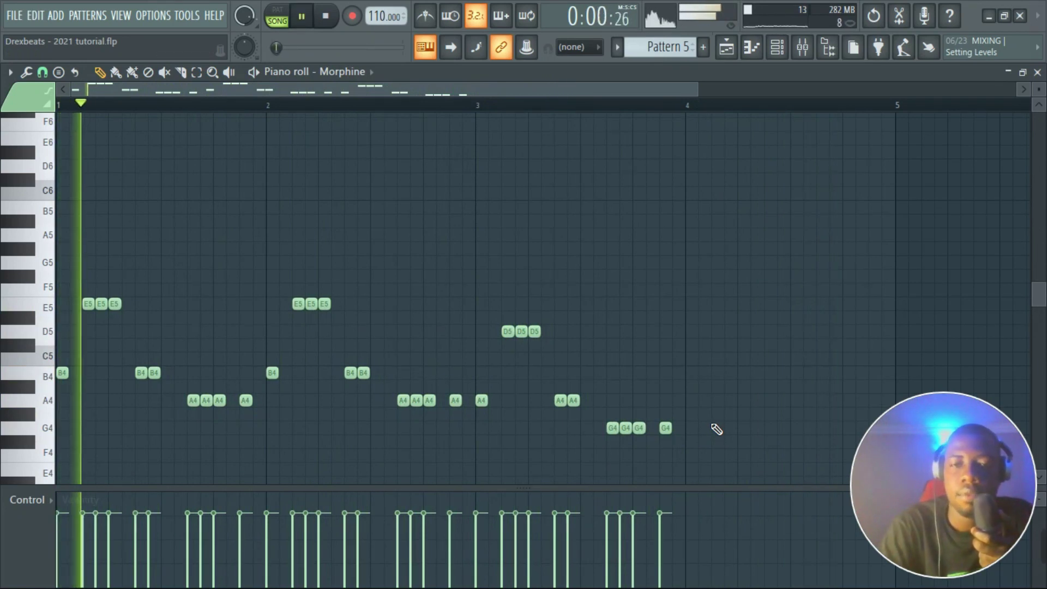
- Start bar 4 with an A4 note followed by three D5 notes
{"action": "left_click", "coordinate": [694, 403]}
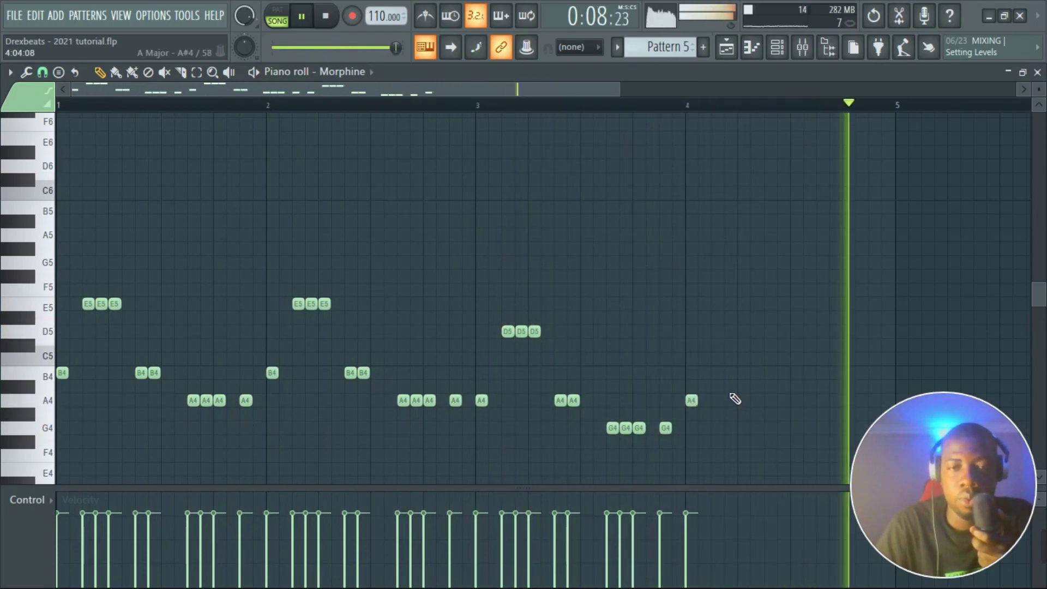
{"action": "left_click", "coordinate": [731, 334]}
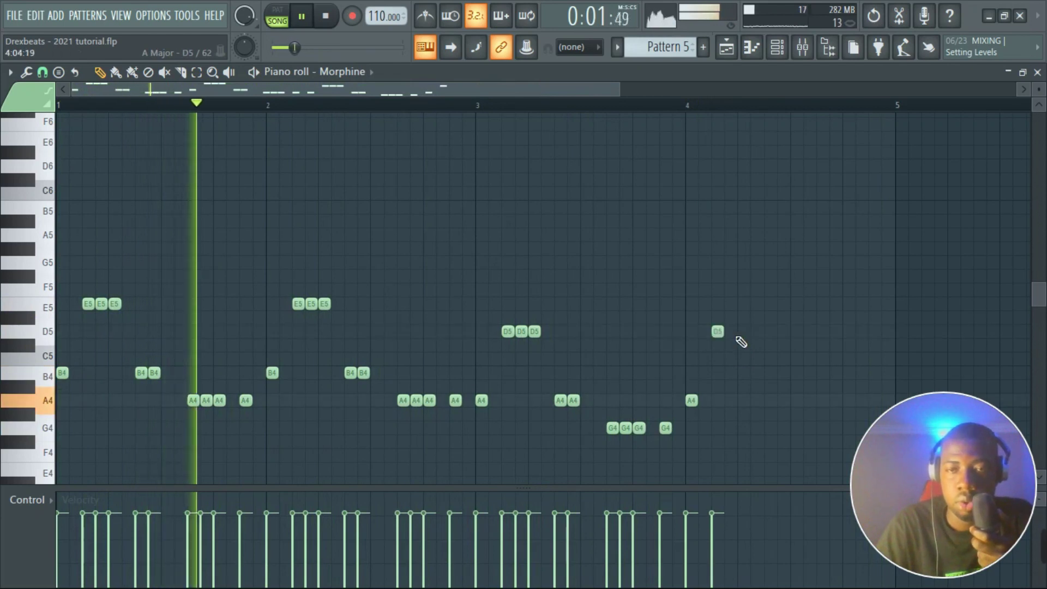
{"action": "left_click", "coordinate": [731, 331]}
{"action": "left_click", "coordinate": [744, 332]}
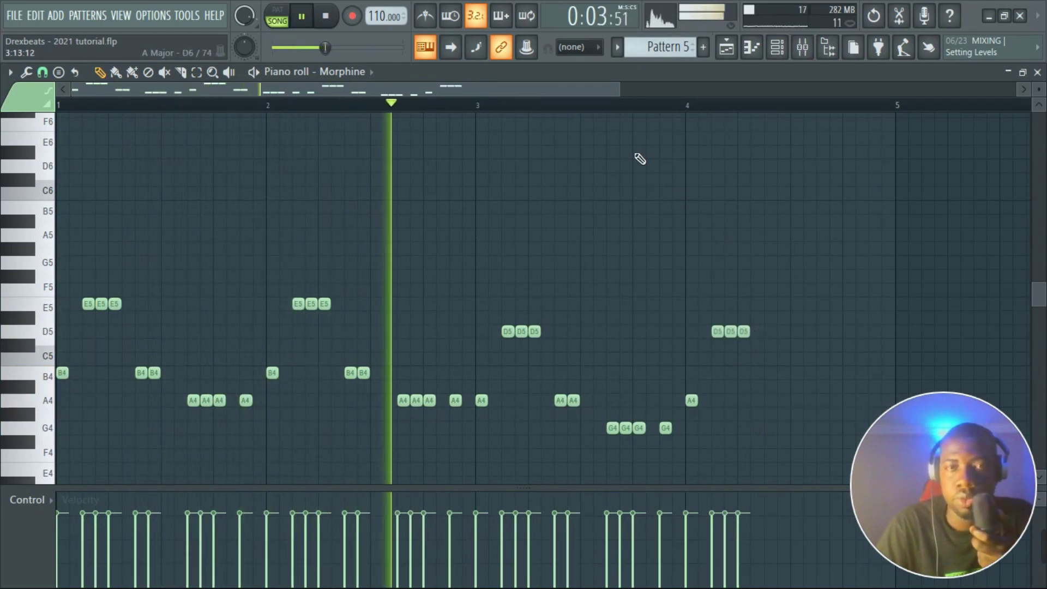
{"action": "left_click_drag", "start_coordinate": [598, 87], "coordinate": [680, 84]}
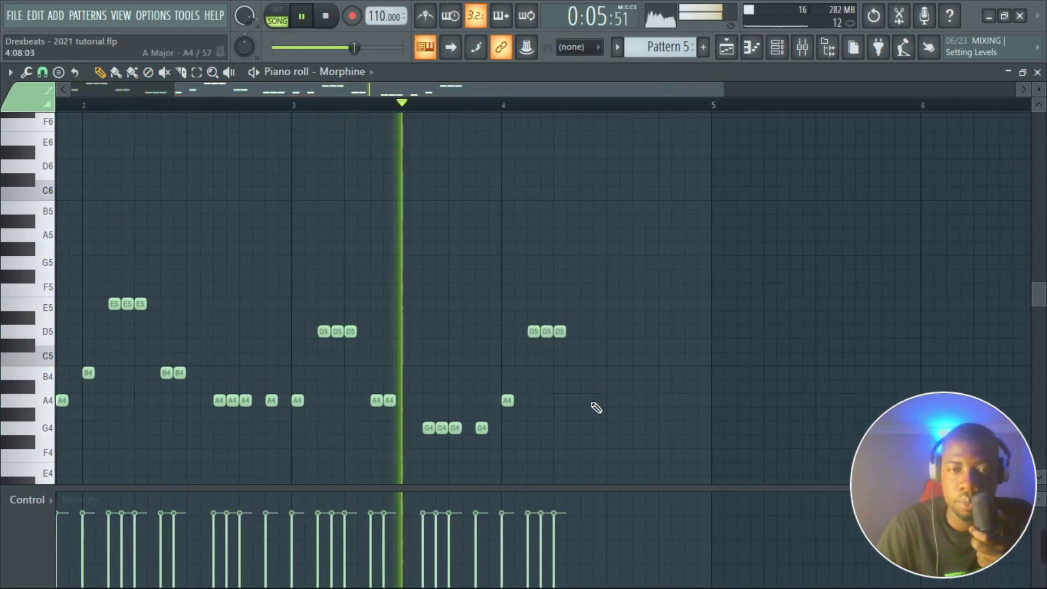
- Add two A4 notes and then two B4 notes in bar 4 of the Morphine melody
{"action": "left_click", "coordinate": [587, 400]}
{"action": "left_click", "coordinate": [600, 401]}
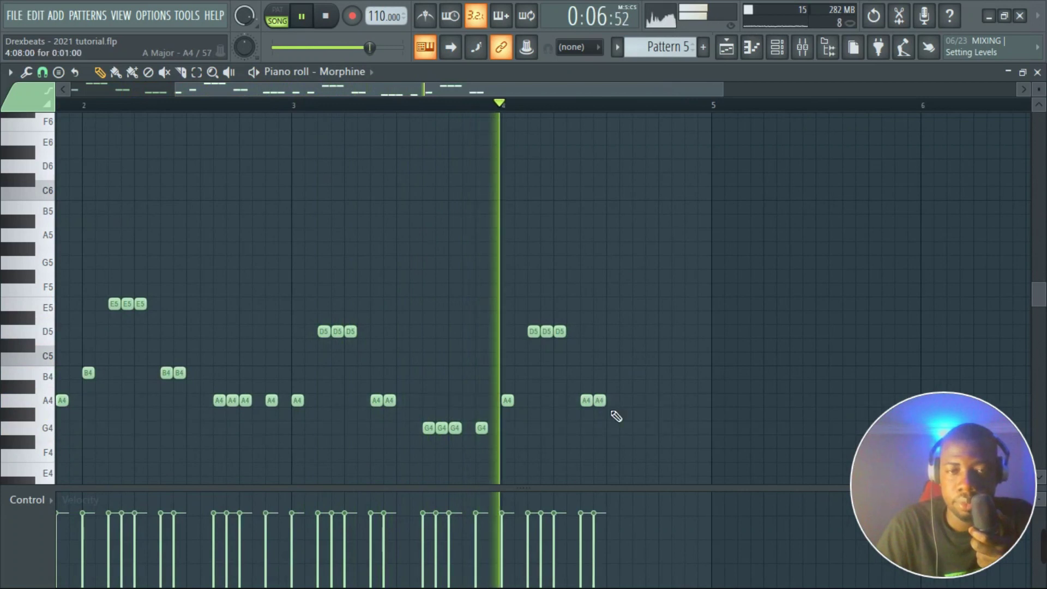
{"action": "left_click", "coordinate": [638, 373]}
{"action": "left_click", "coordinate": [651, 373]}
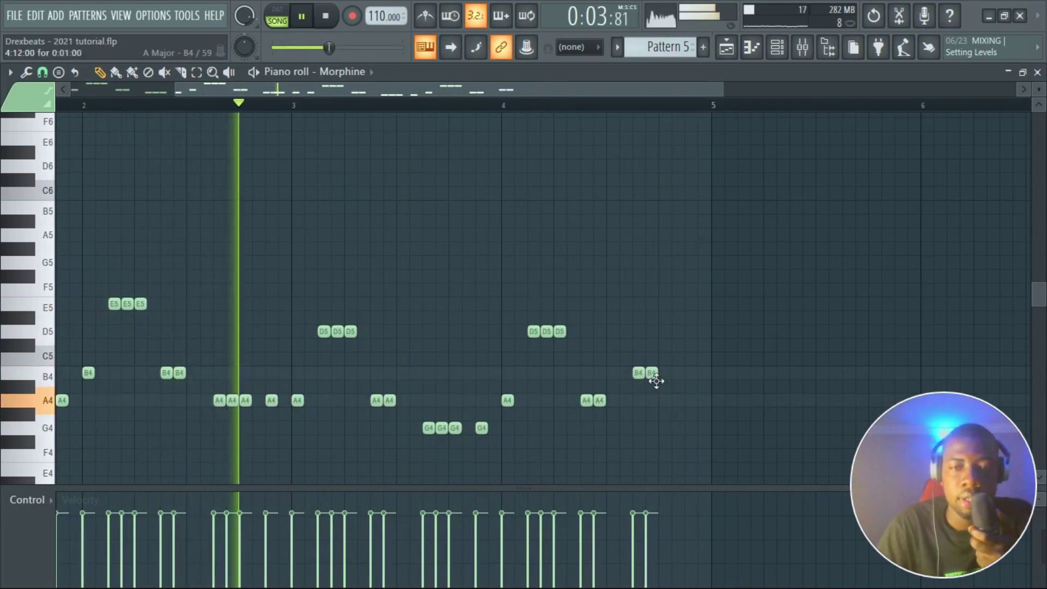
- Delete a stray C5 note, add two D5 notes toward bar 5 and a third B4
{"action": "left_click", "coordinate": [689, 346]}
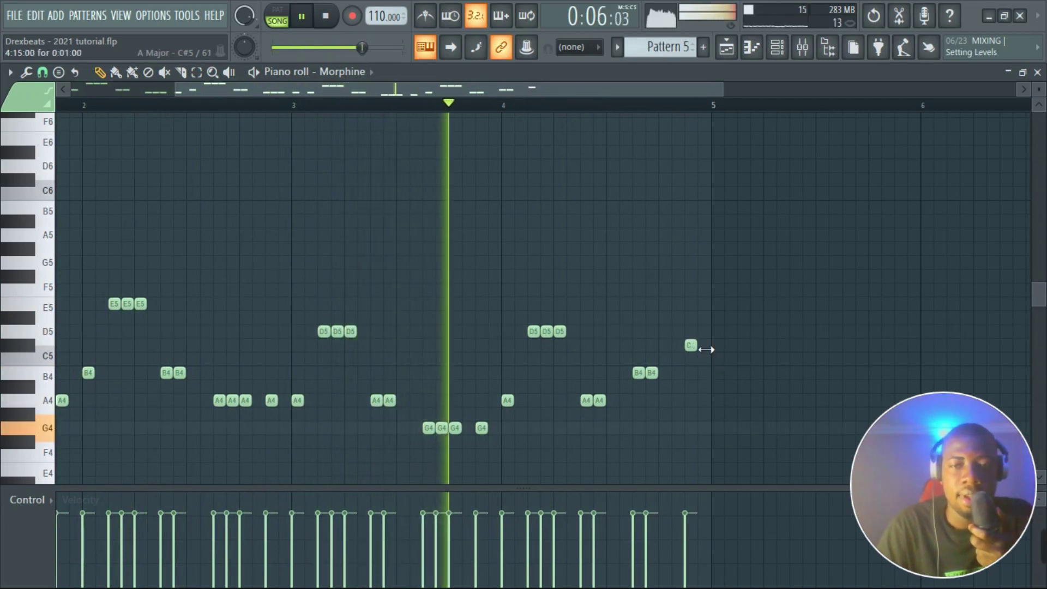
{"action": "left_click_drag", "start_coordinate": [706, 348], "coordinate": [697, 358]}
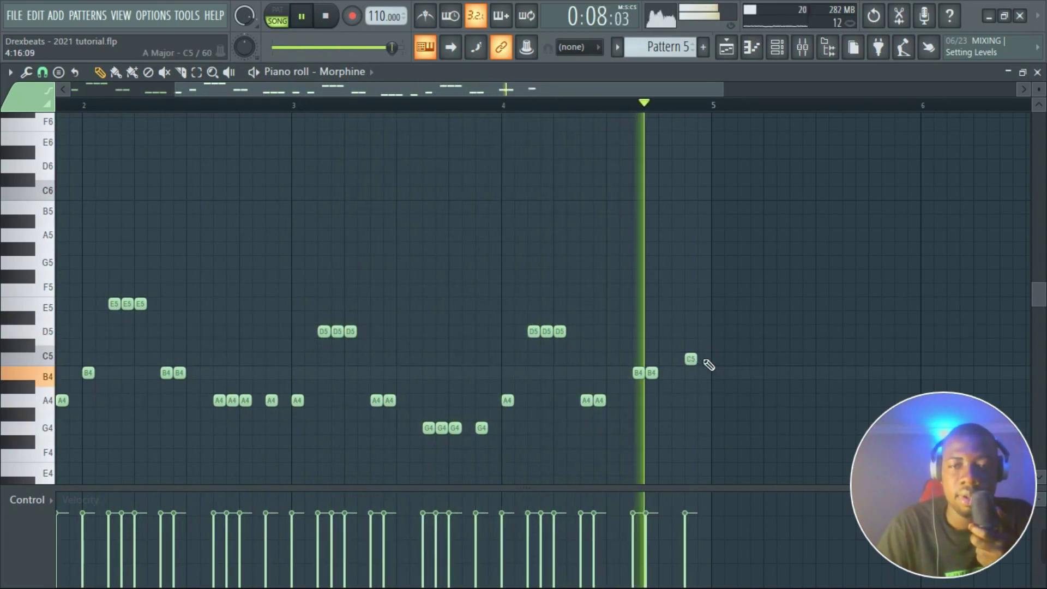
{"action": "right_click", "coordinate": [694, 364]}
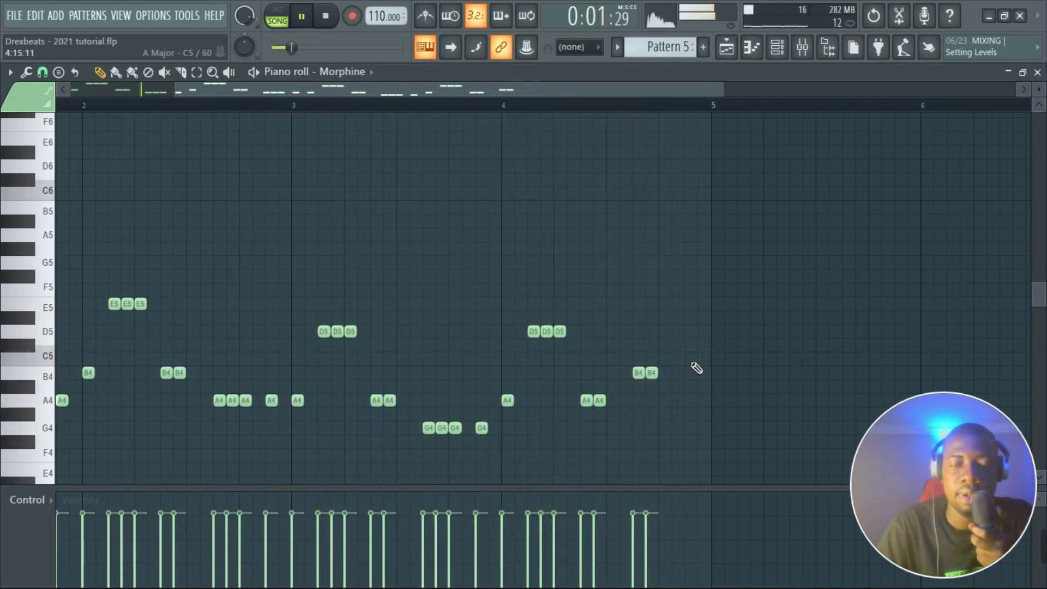
{"action": "left_click", "coordinate": [691, 333]}
{"action": "left_click", "coordinate": [704, 333]}
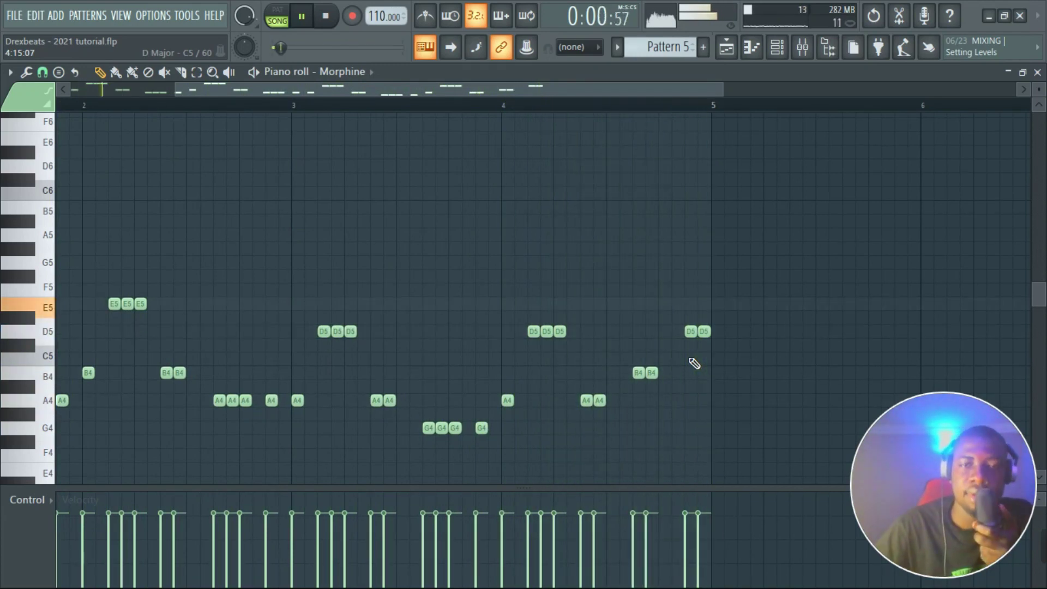
{"action": "left_click", "coordinate": [666, 374]}
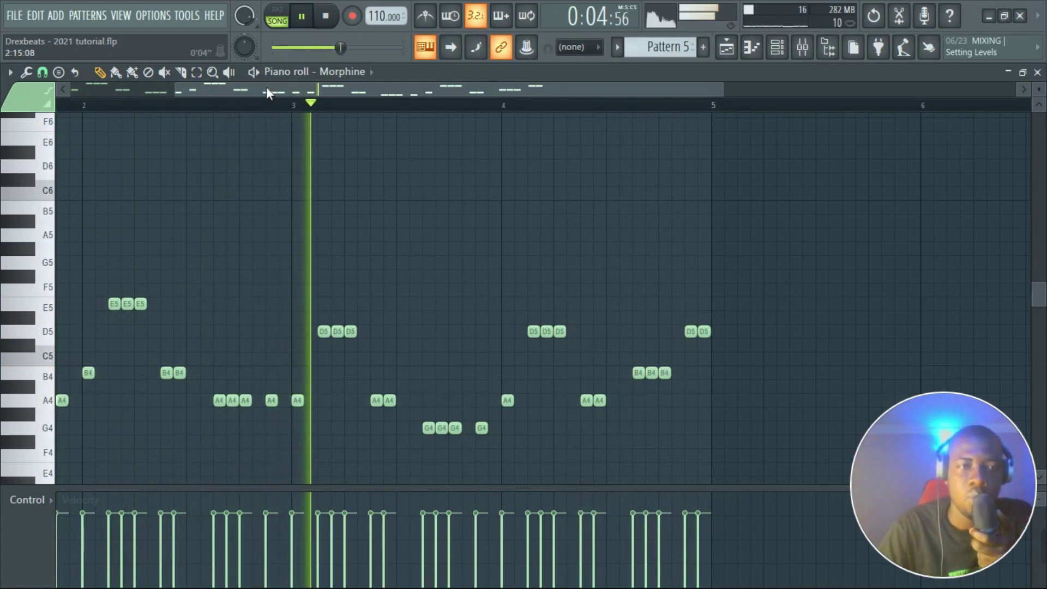
{"action": "left_click_drag", "start_coordinate": [266, 87], "coordinate": [155, 87]}
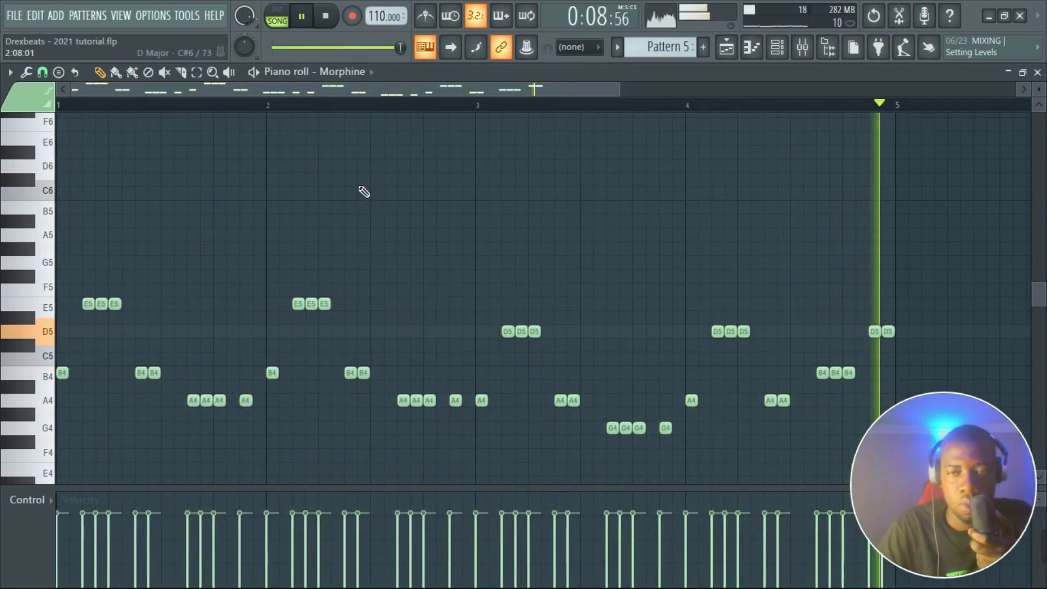
- Save the project and return to the playlist arrangement with playback stopped
{"action": "left_click", "coordinate": [15, 15]}
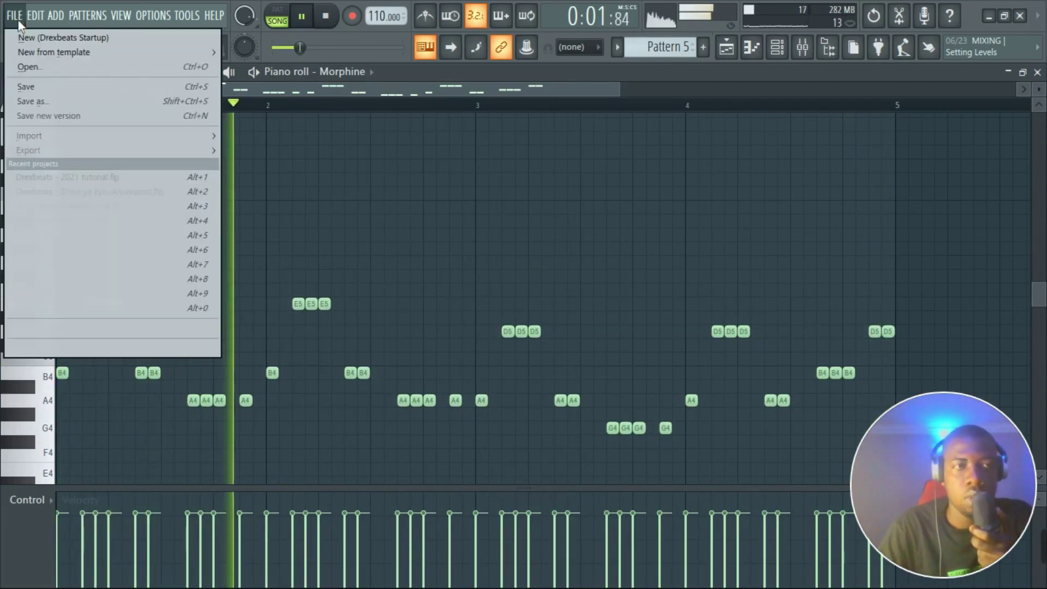
{"action": "left_click", "coordinate": [25, 87]}
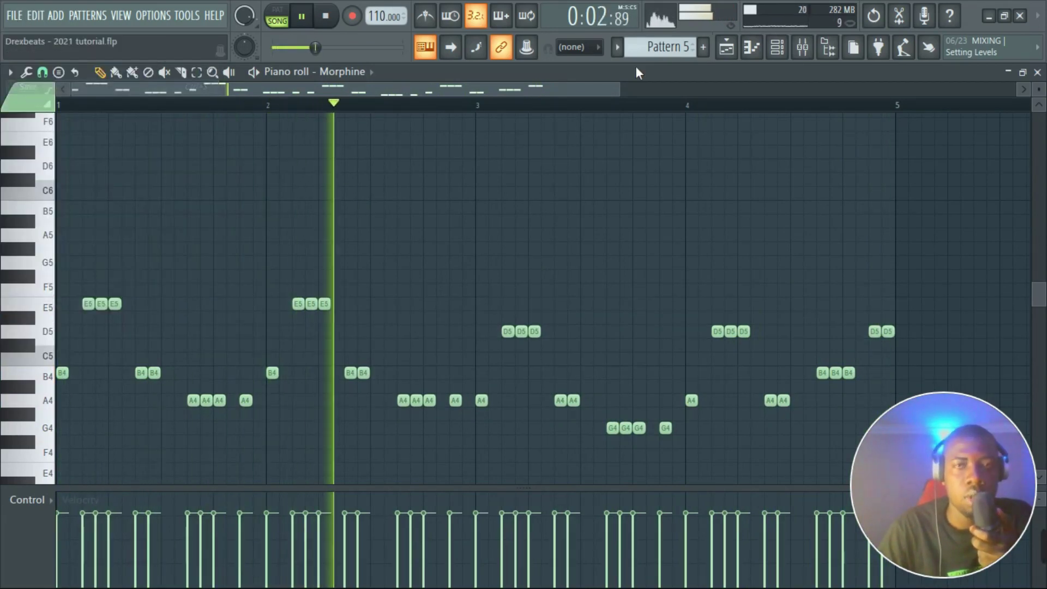
{"action": "left_click", "coordinate": [727, 46]}
{"action": "key", "text": "space"}
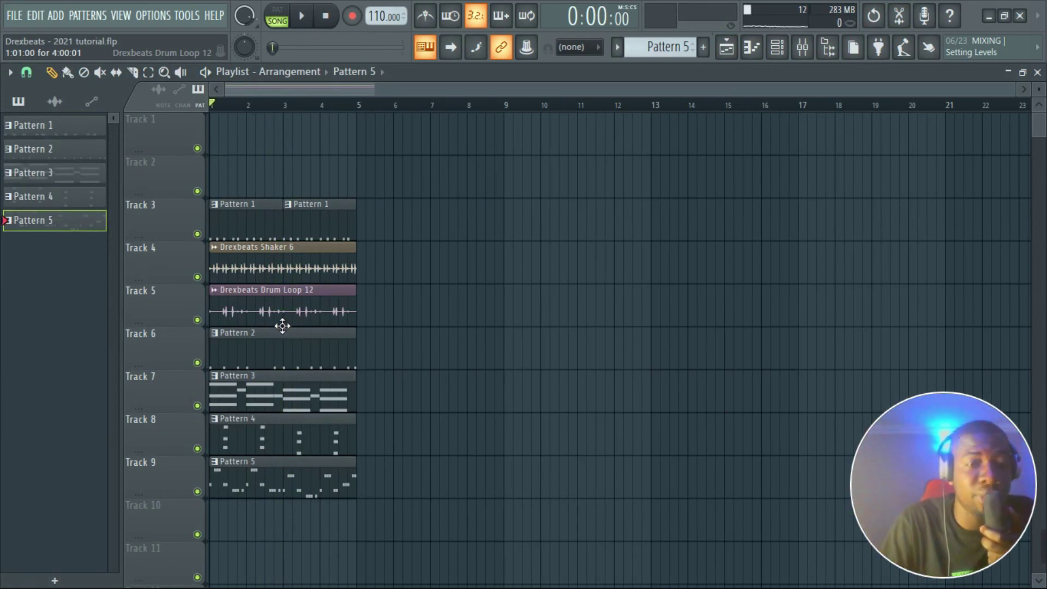
- Create Pattern 6, place it at bar 1 of Track 10, and open the channel rack's instrument list
{"action": "left_click", "coordinate": [703, 47]}
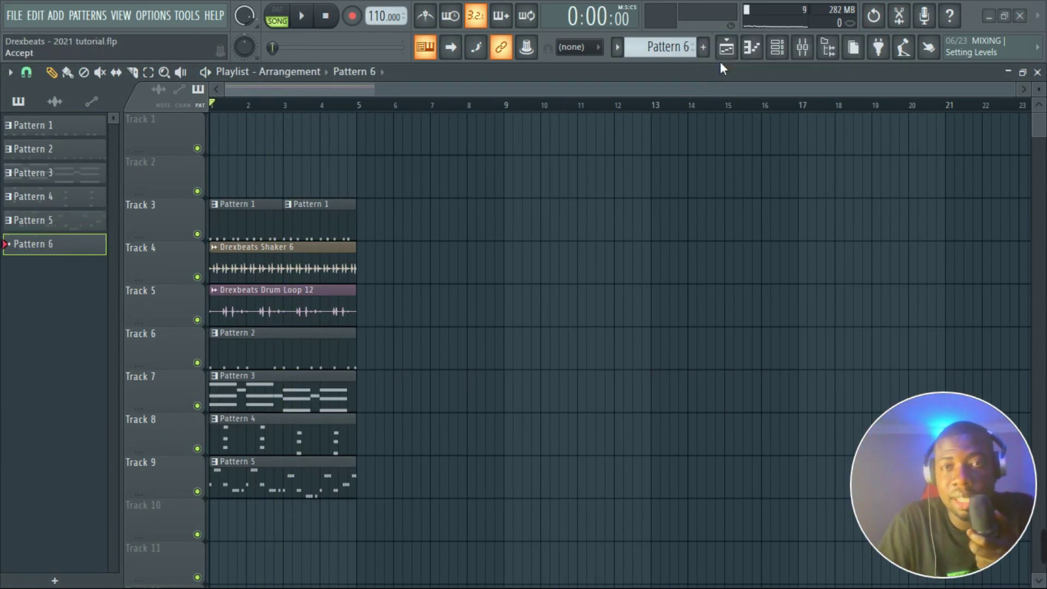
{"action": "left_click", "coordinate": [222, 528]}
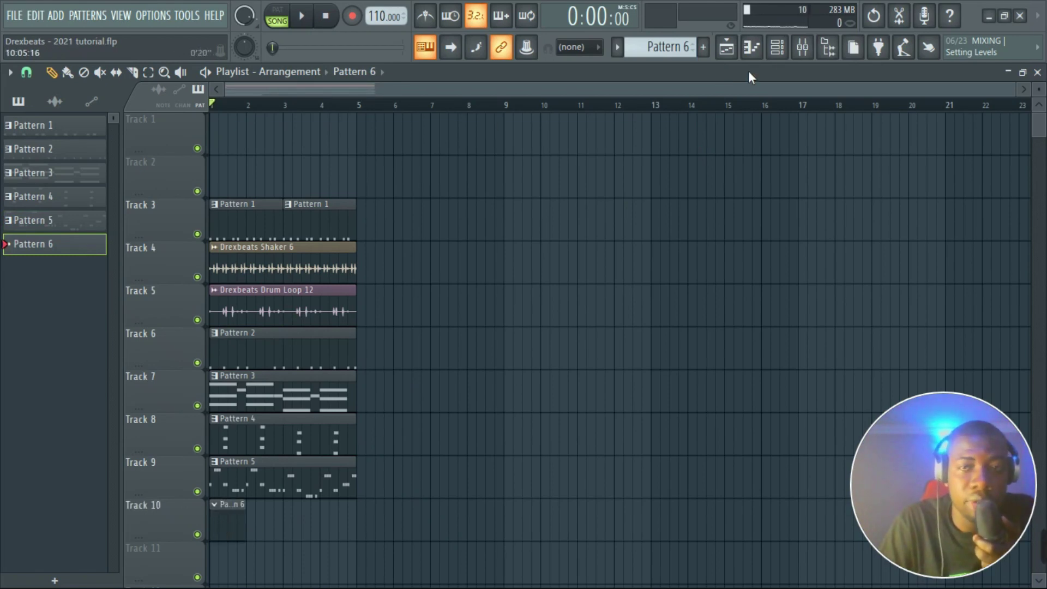
{"action": "left_click", "coordinate": [779, 54]}
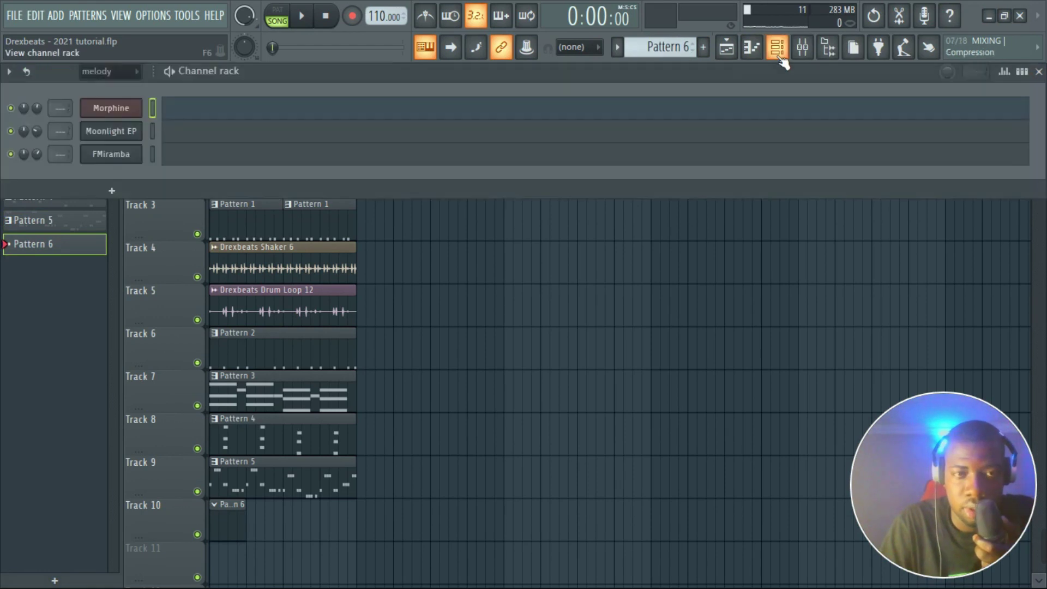
{"action": "left_click", "coordinate": [112, 190]}
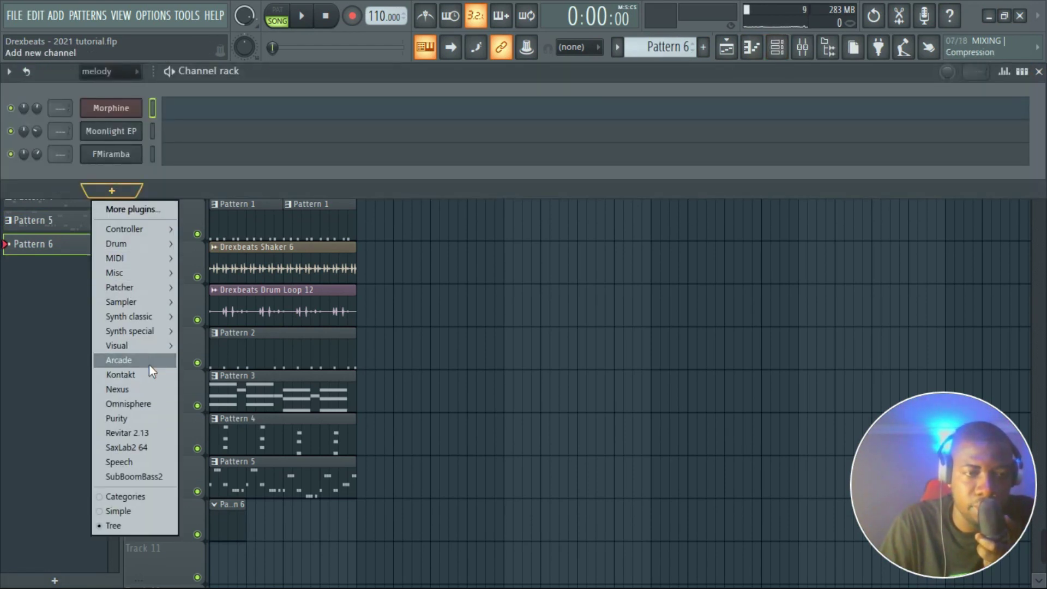
- Add a GMS synth as a new channel and move its window aside
{"action": "mouse_move", "coordinate": [155, 319]}
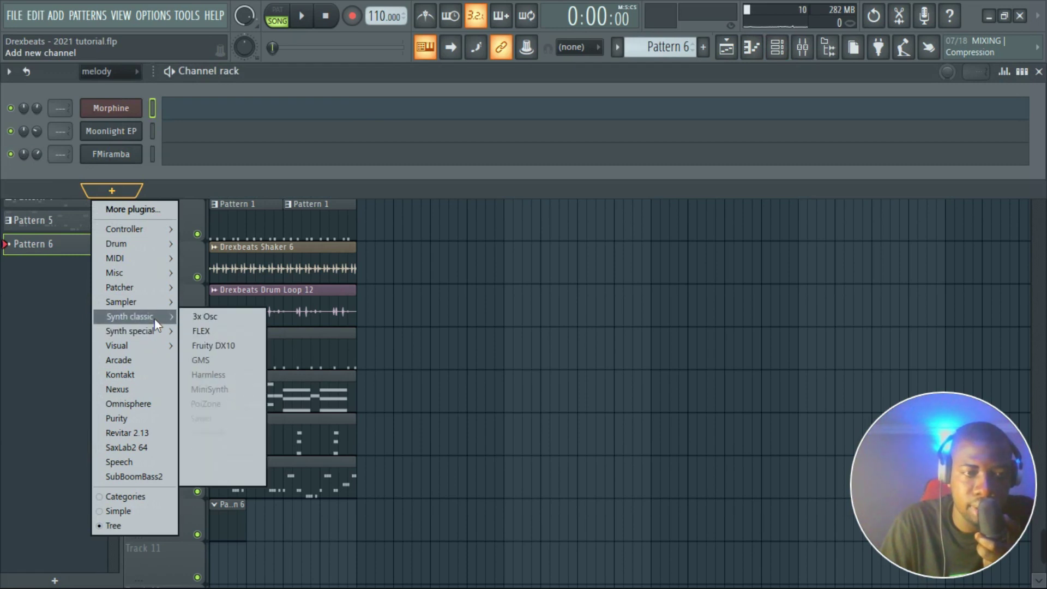
{"action": "left_click", "coordinate": [208, 359]}
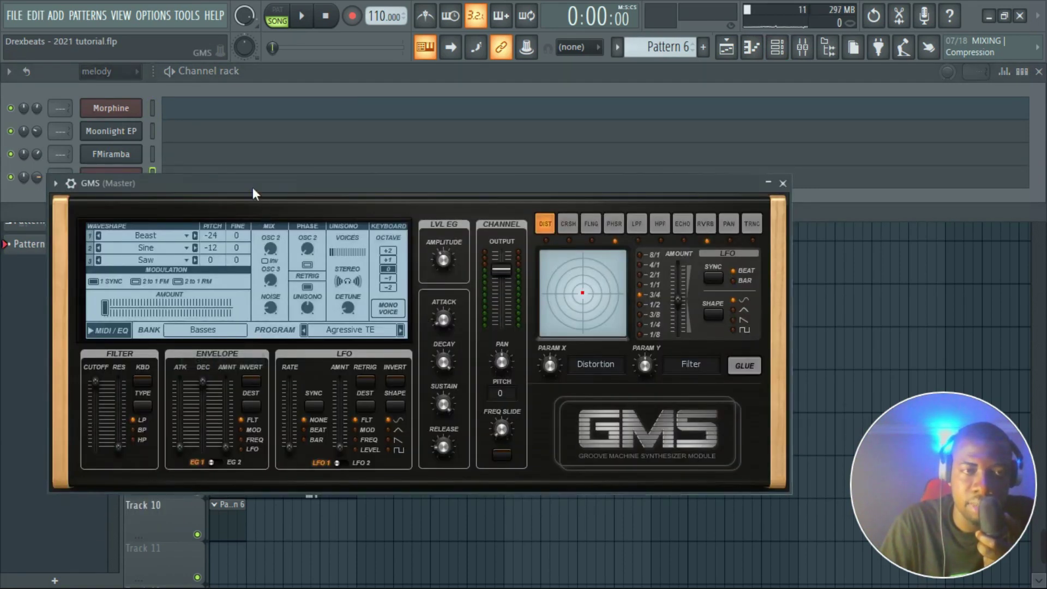
{"action": "left_click_drag", "start_coordinate": [253, 188], "coordinate": [569, 129]}
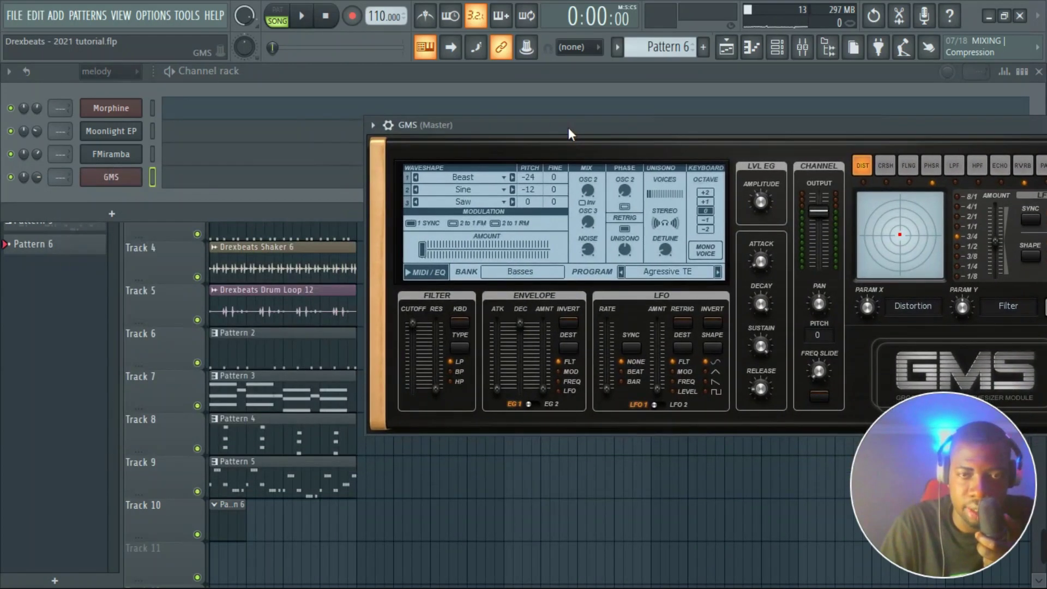
- Load GMS's Freestyle Lead LS preset from Leads & Synths and lower its volume to 59%
{"action": "left_click", "coordinate": [515, 276]}
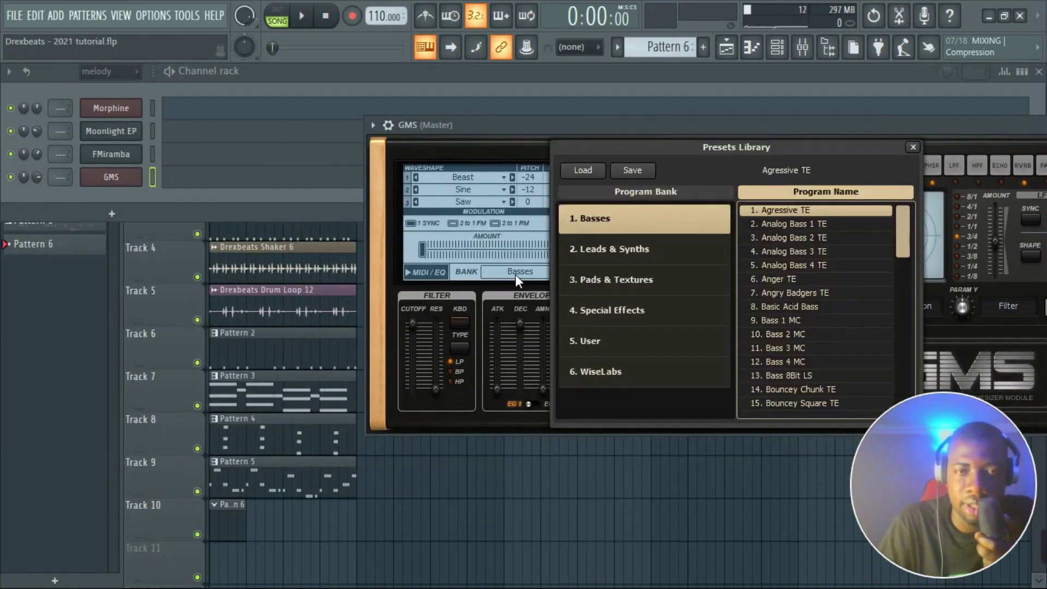
{"action": "left_click", "coordinate": [635, 250]}
{"action": "scroll", "coordinate": [840, 318], "scroll_direction": "down", "scroll_amount": 4}
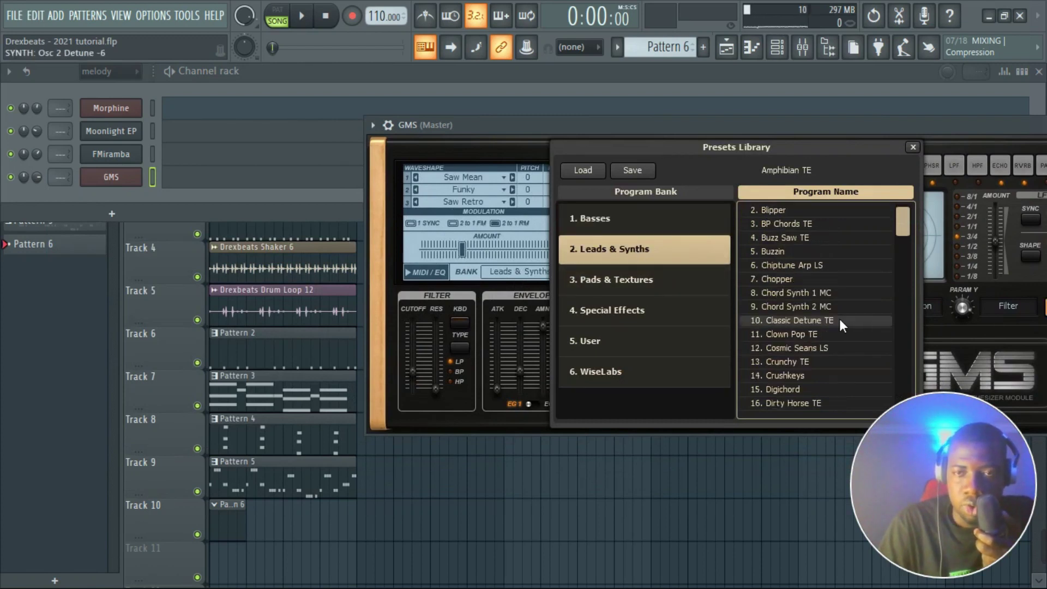
{"action": "scroll", "coordinate": [840, 319], "scroll_direction": "down", "scroll_amount": 11}
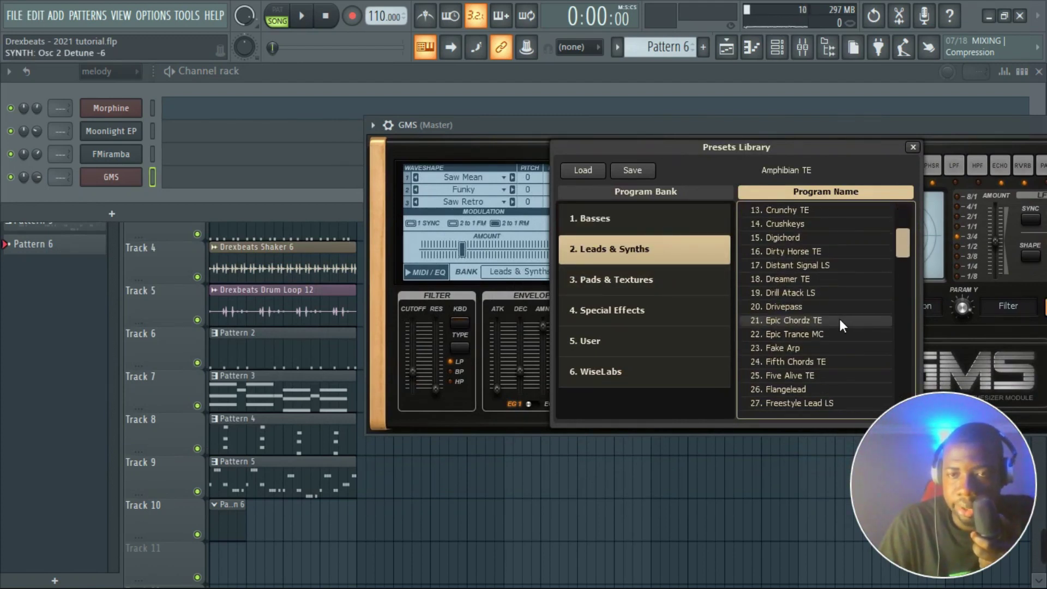
{"action": "scroll", "coordinate": [840, 318], "scroll_direction": "down", "scroll_amount": 1}
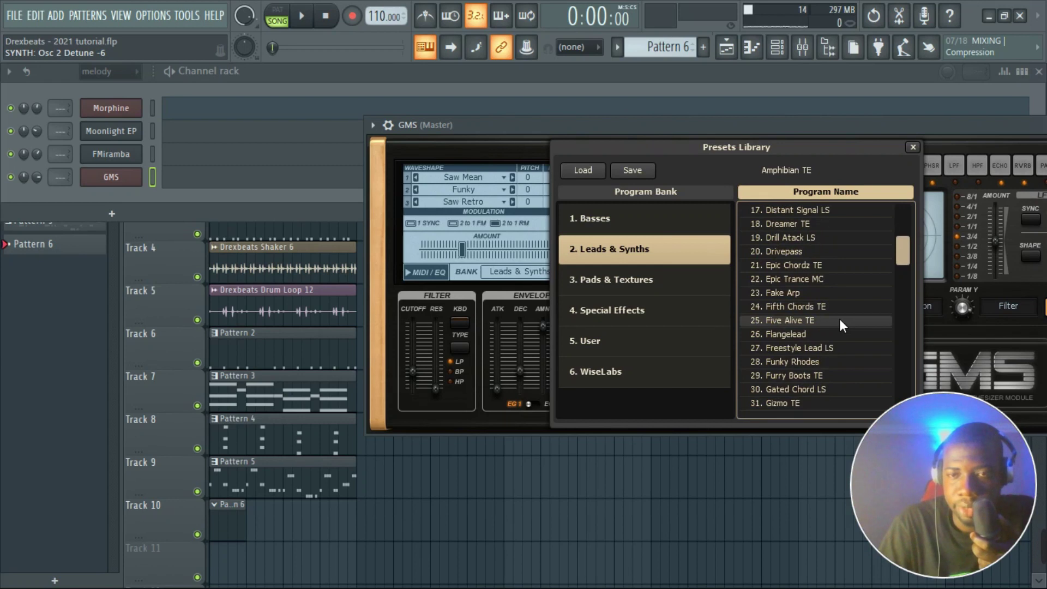
{"action": "left_click", "coordinate": [813, 350]}
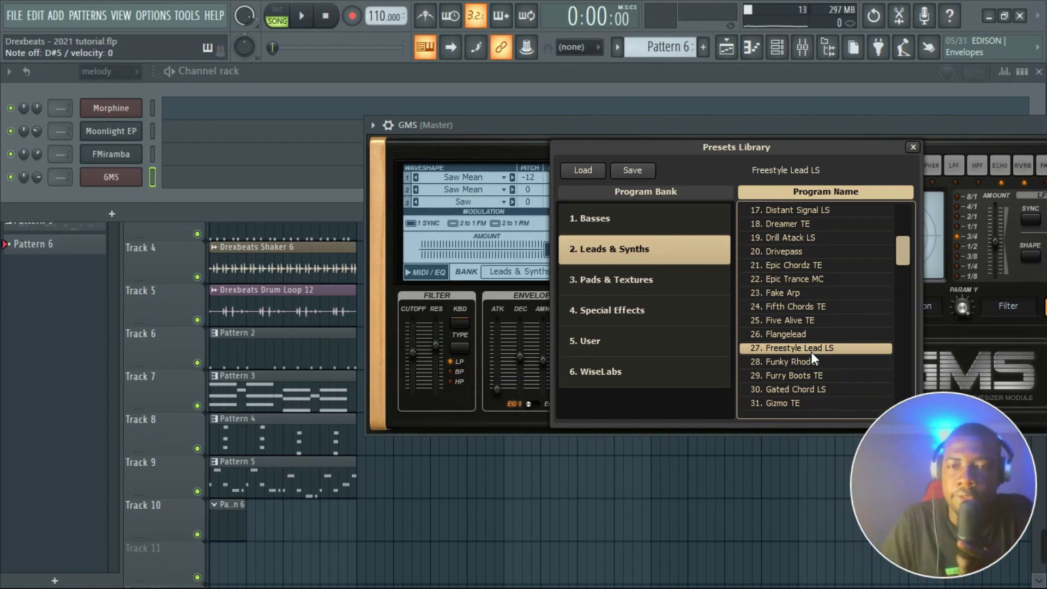
{"action": "left_click_drag", "start_coordinate": [41, 179], "coordinate": [40, 189]}
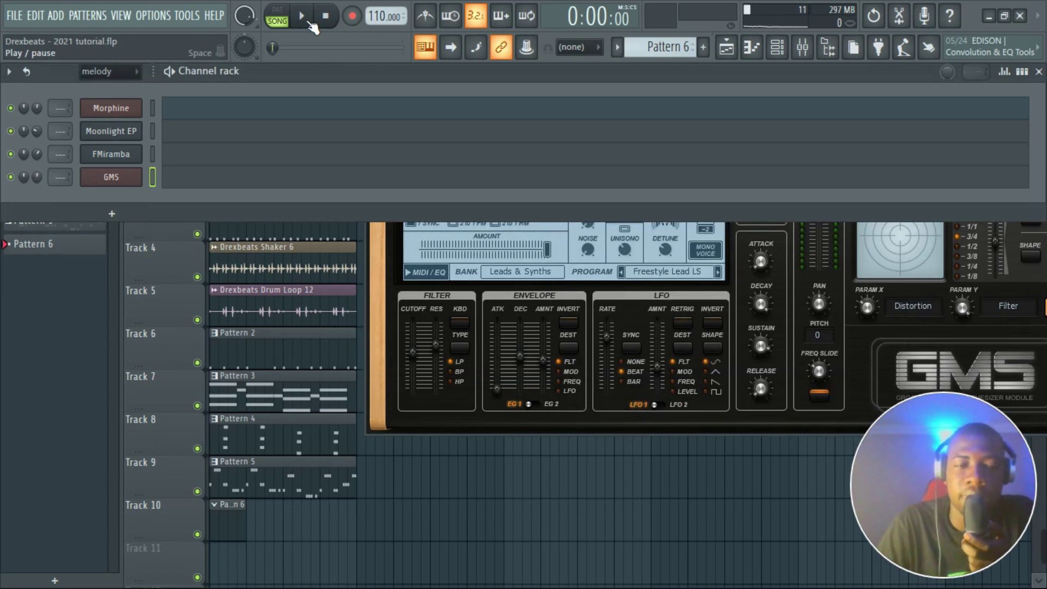
- In the GMS piano roll, draw seven E6 notes across bars 1–2, adjusting lengths while playing
{"action": "key", "text": "F7"}
{"action": "left_click", "coordinate": [88, 303]}
{"action": "left_click", "coordinate": [141, 304]}
{"action": "left_click", "coordinate": [193, 304]}
{"action": "left_click", "coordinate": [246, 304]}
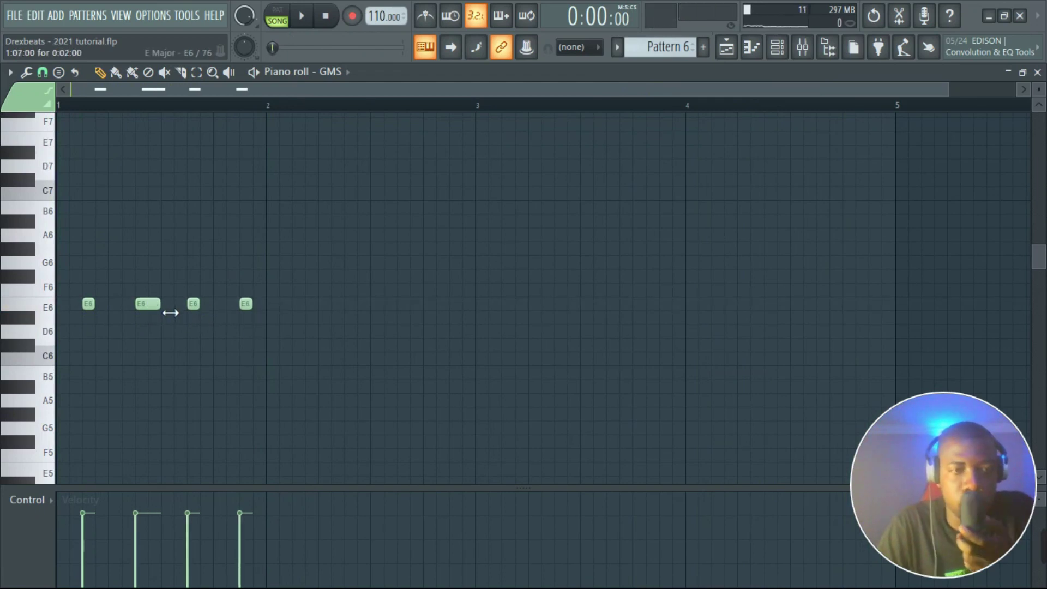
{"action": "left_click", "coordinate": [301, 16]}
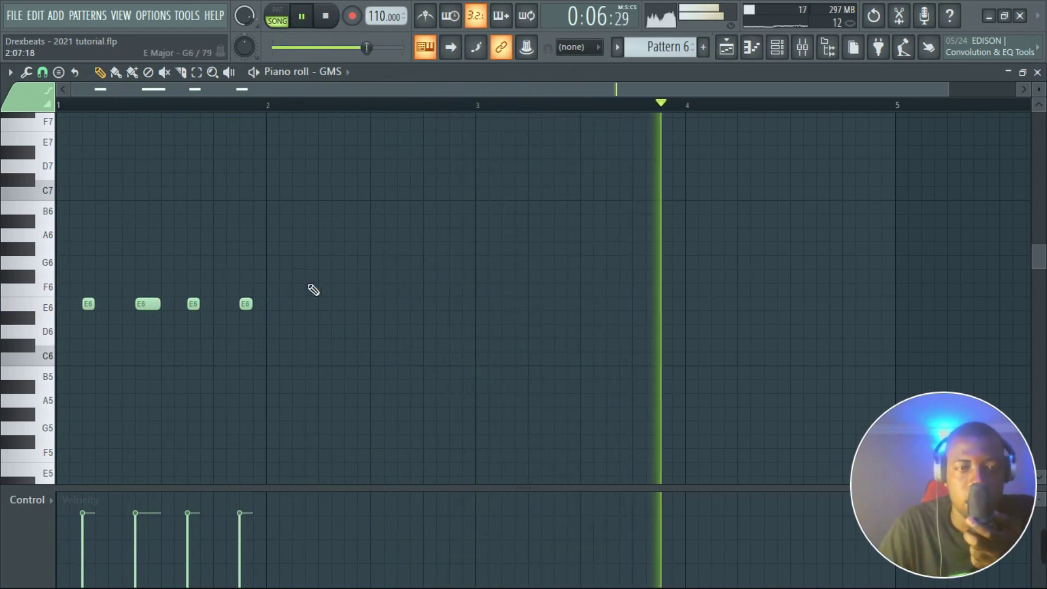
{"action": "left_click", "coordinate": [298, 306]}
{"action": "left_click", "coordinate": [353, 305]}
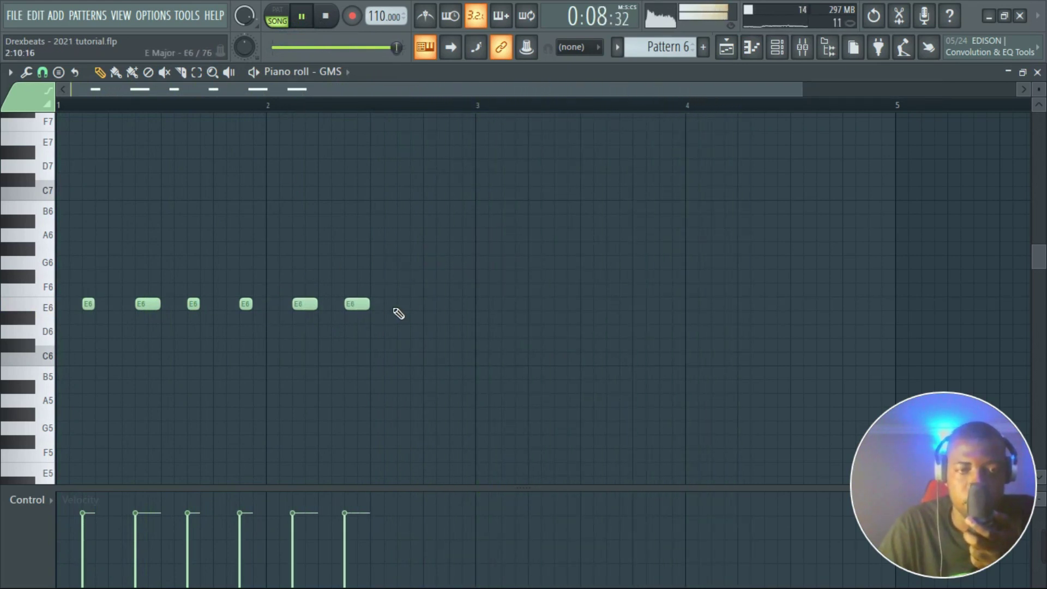
{"action": "left_click_drag", "start_coordinate": [317, 306], "coordinate": [305, 306]}
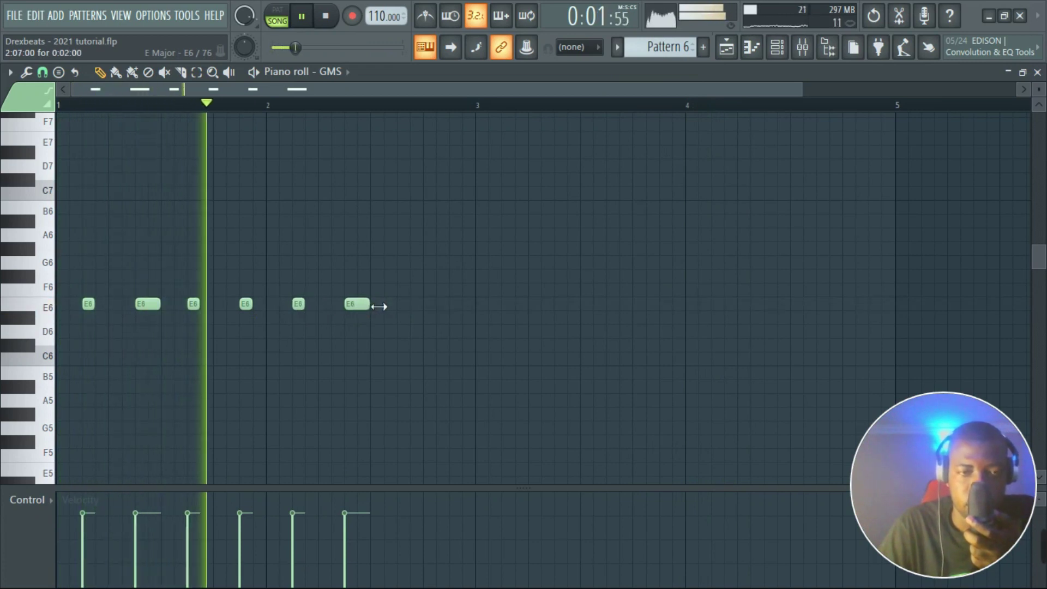
{"action": "left_click_drag", "start_coordinate": [379, 306], "coordinate": [362, 306]}
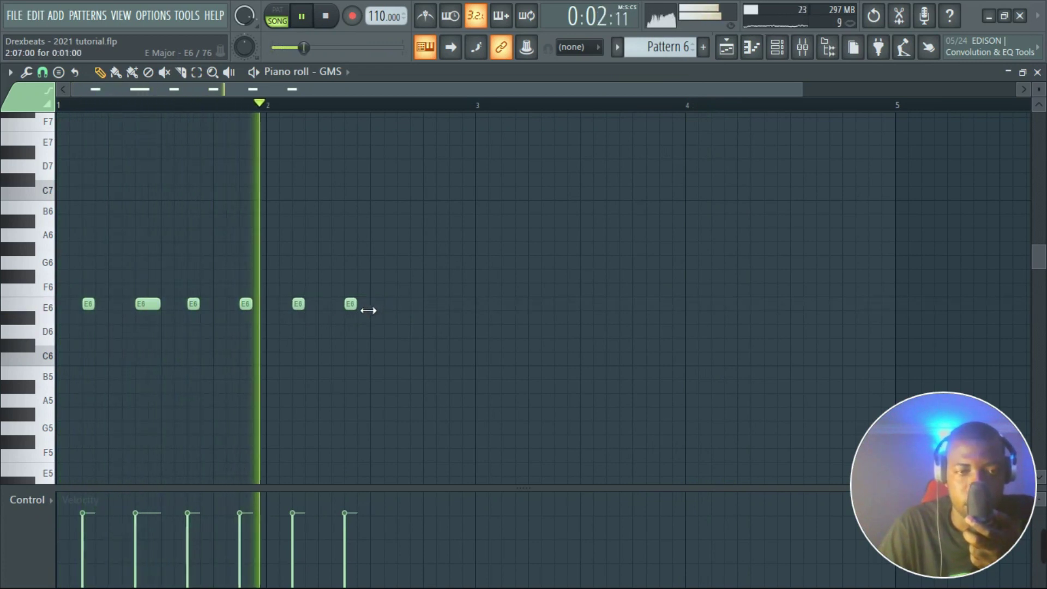
{"action": "left_click", "coordinate": [411, 307]}
{"action": "left_click_drag", "start_coordinate": [421, 306], "coordinate": [433, 311]}
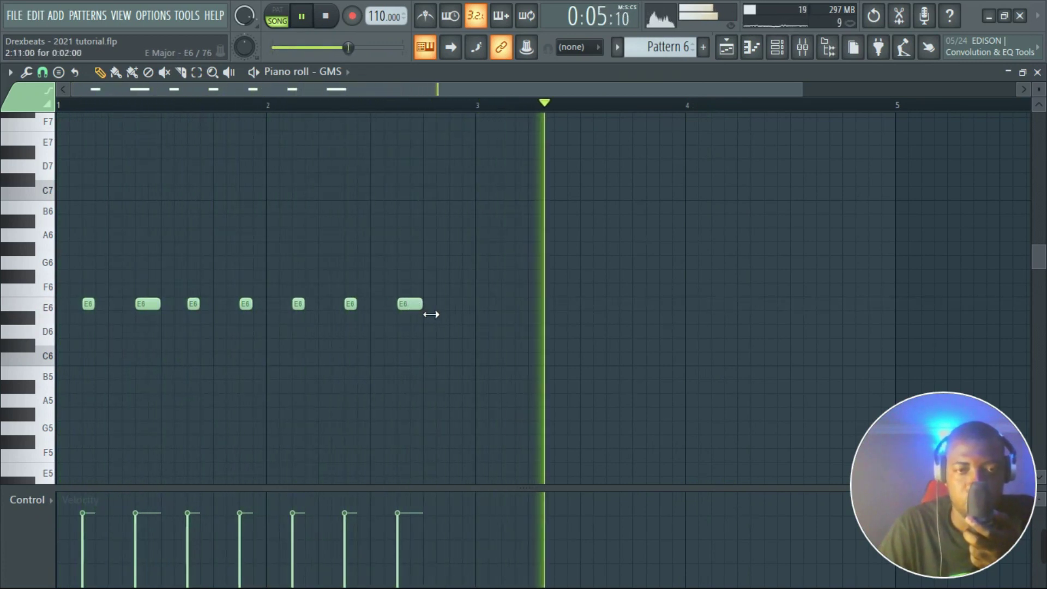
- End bar 2 with a rising G6, A6, B6, A6 figure
{"action": "left_click", "coordinate": [436, 263]}
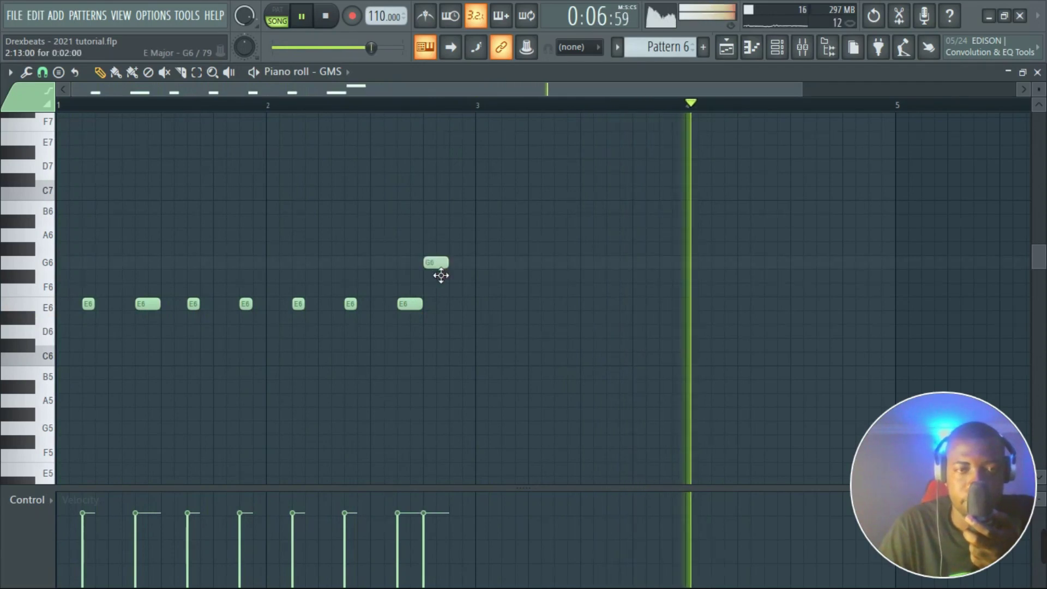
{"action": "left_click_drag", "start_coordinate": [447, 263], "coordinate": [443, 264]}
{"action": "left_click", "coordinate": [443, 235]}
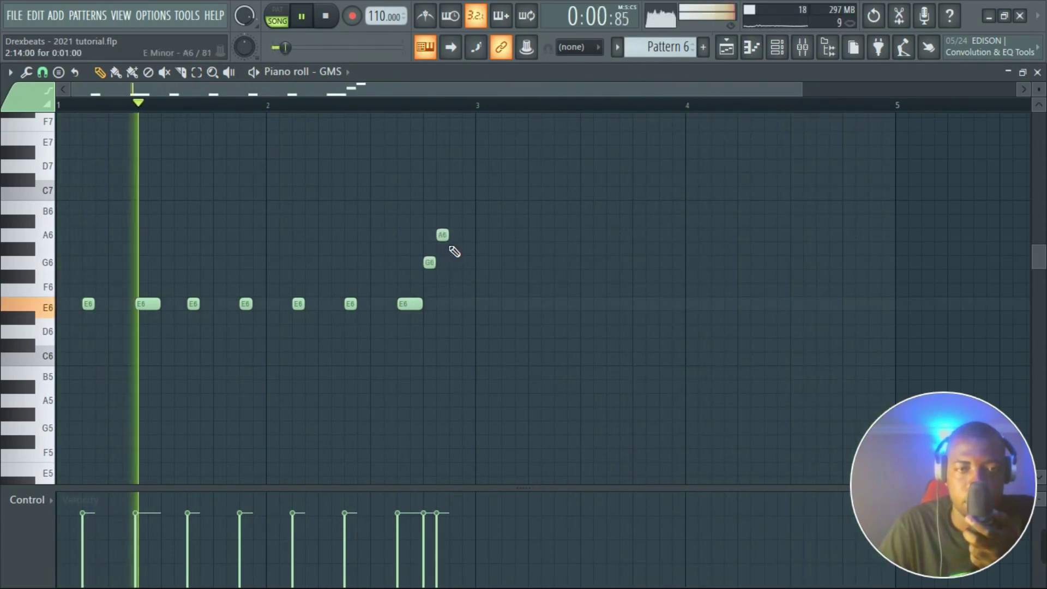
{"action": "left_click", "coordinate": [464, 211]}
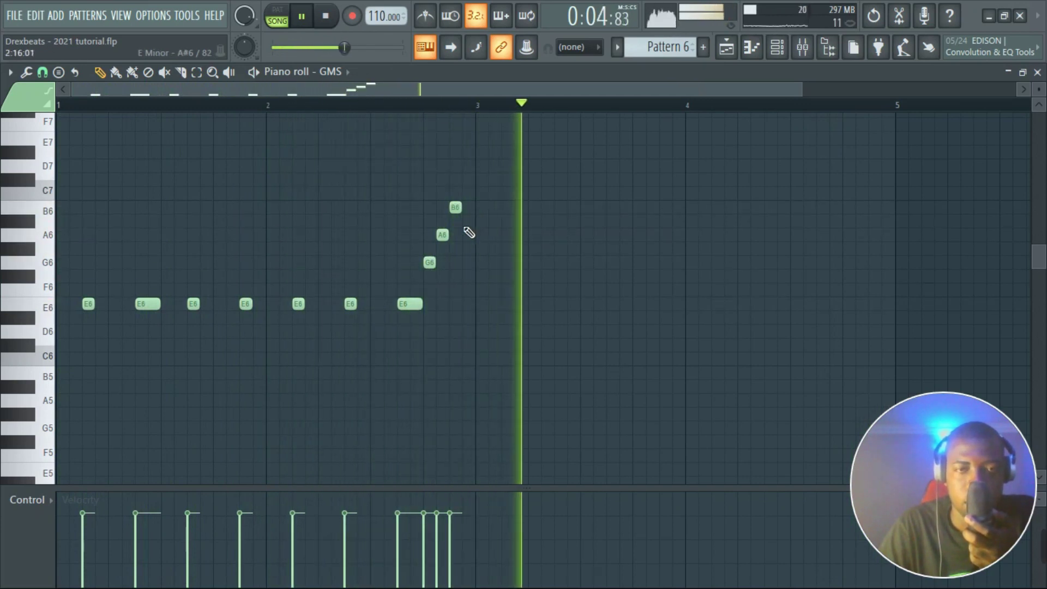
{"action": "left_click", "coordinate": [467, 233]}
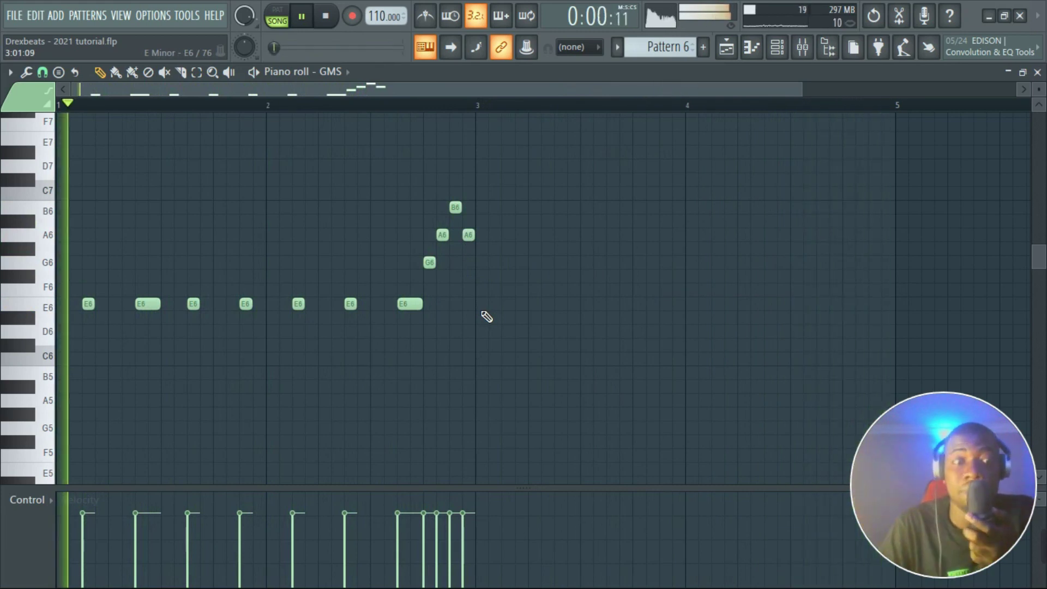
- Fill bar 3 with three D6 notes, then an E6 and a lengthened F#6
{"action": "left_click", "coordinate": [508, 331]}
{"action": "left_click", "coordinate": [561, 331]}
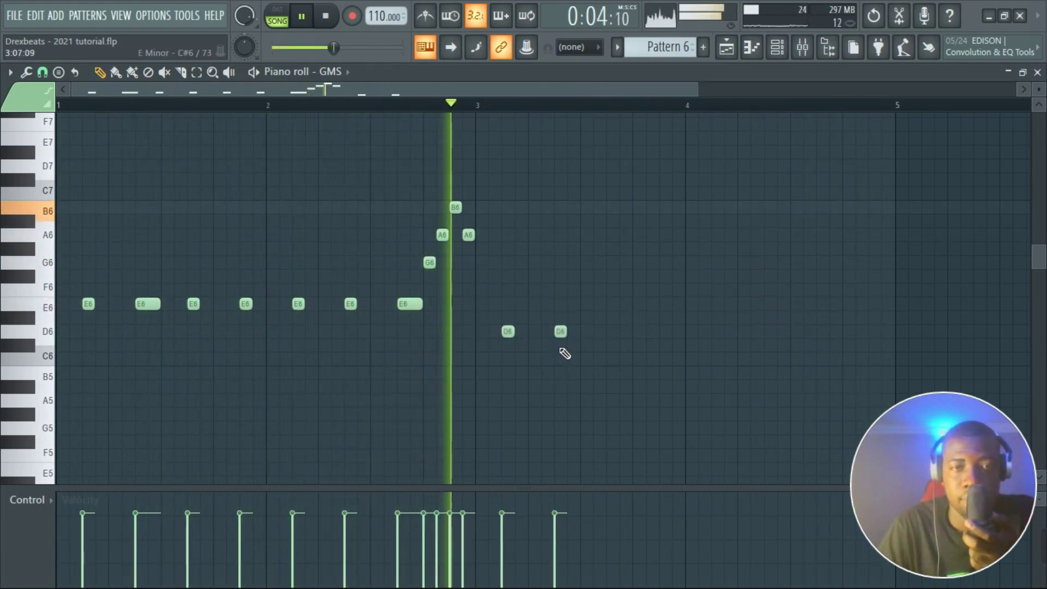
{"action": "left_click", "coordinate": [614, 333]}
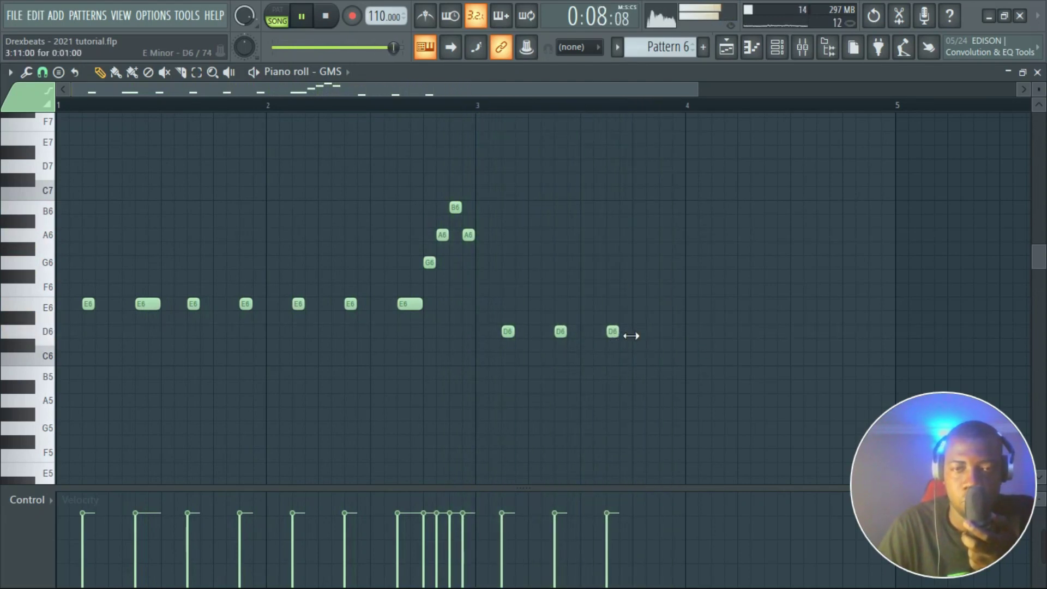
{"action": "left_click", "coordinate": [639, 307]}
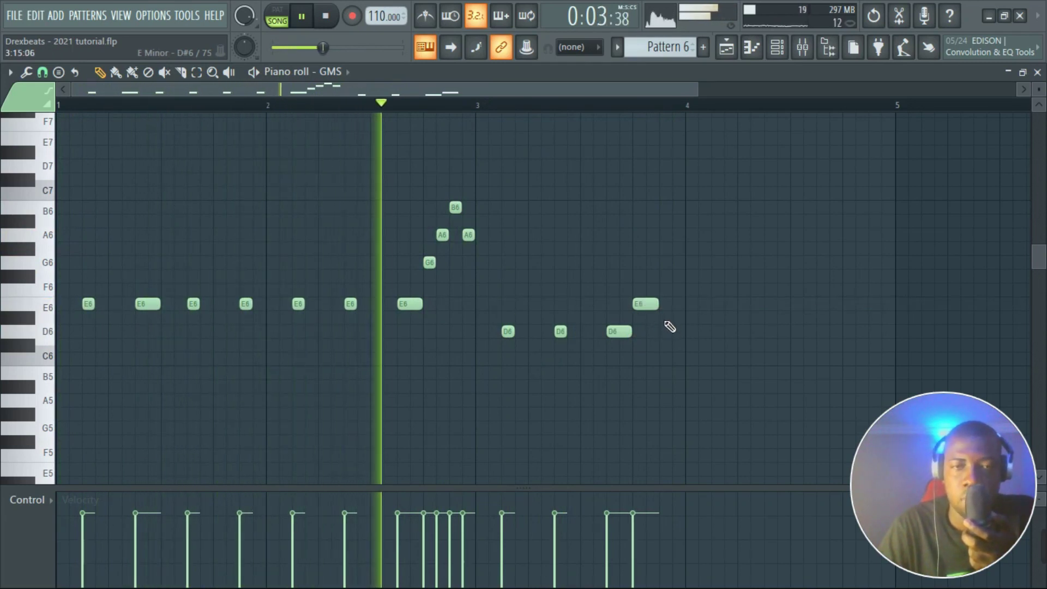
{"action": "left_click", "coordinate": [664, 276]}
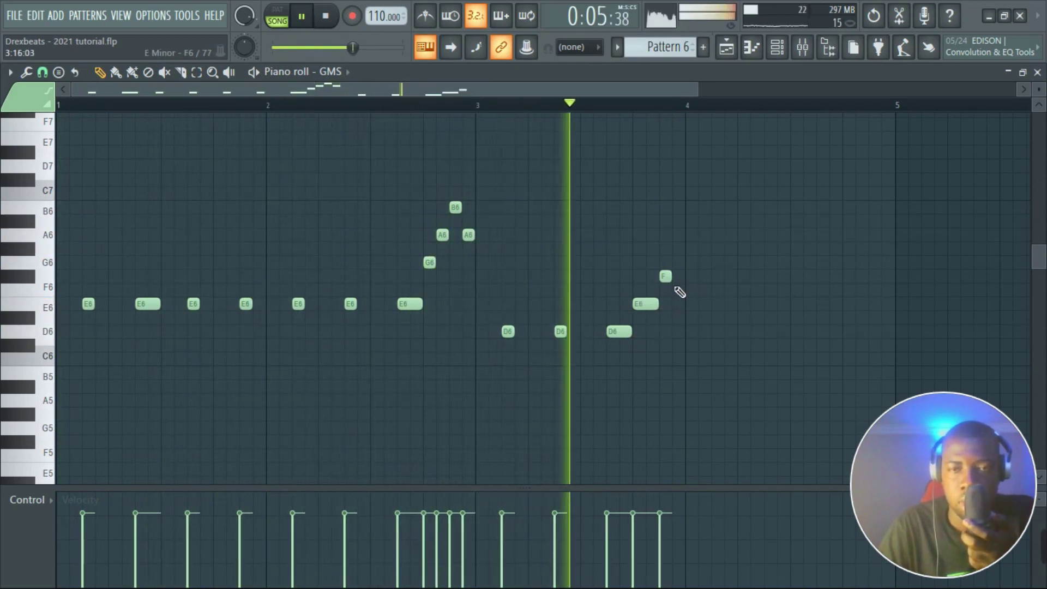
{"action": "left_click_drag", "start_coordinate": [671, 277], "coordinate": [686, 282]}
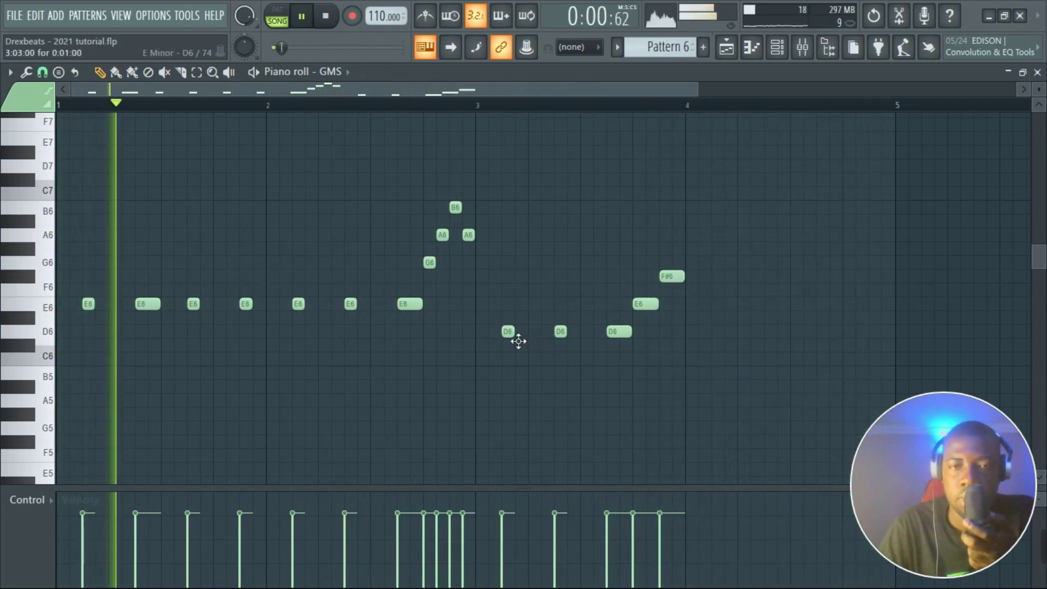
- Add three D6 notes in bar 4, ending the phrase with a B5 and a short E6
{"action": "left_click", "coordinate": [718, 331]}
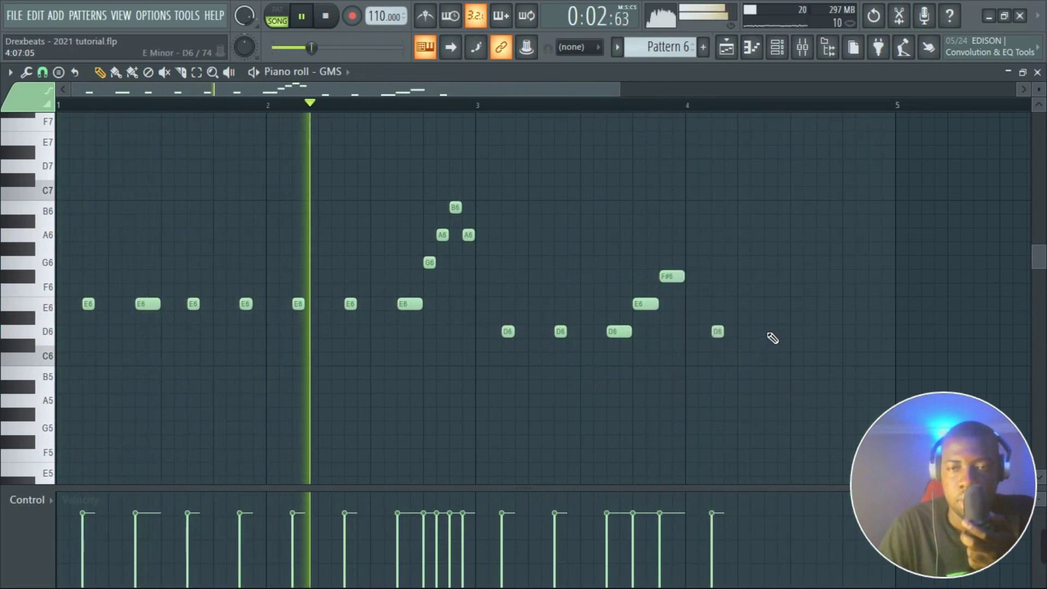
{"action": "left_click", "coordinate": [770, 331]}
{"action": "left_click", "coordinate": [821, 332]}
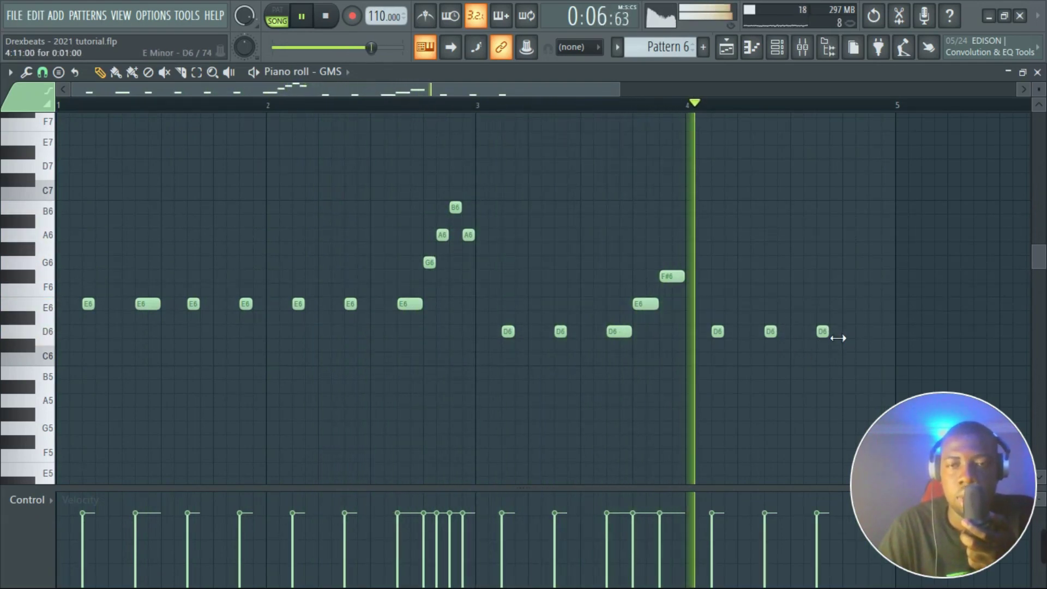
{"action": "left_click_drag", "start_coordinate": [838, 338], "coordinate": [850, 339]}
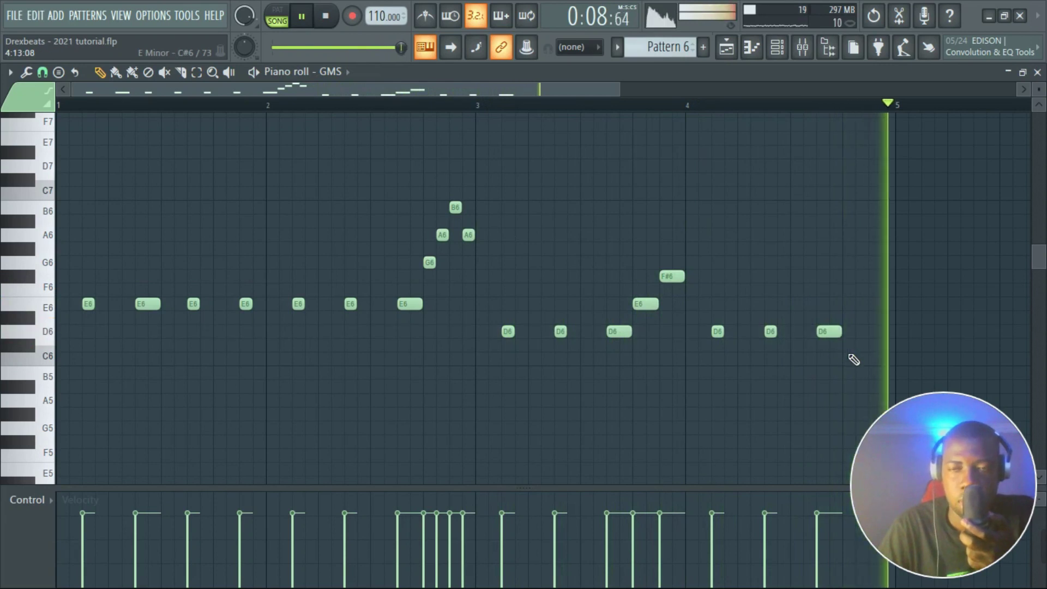
{"action": "left_click", "coordinate": [882, 358]}
{"action": "left_click_drag", "start_coordinate": [882, 359], "coordinate": [882, 374]}
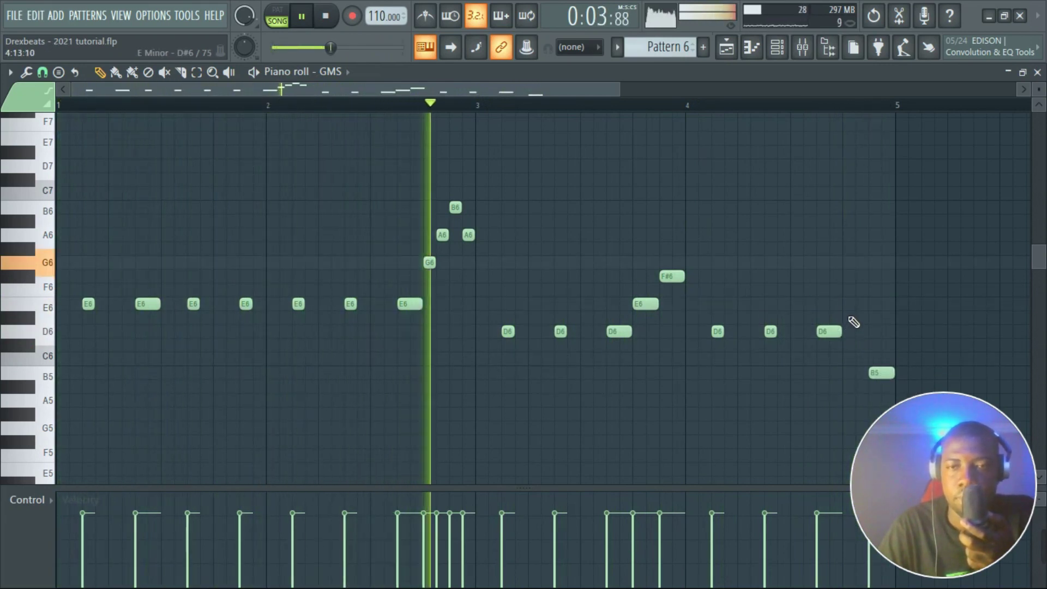
{"action": "left_click", "coordinate": [855, 307]}
{"action": "left_click_drag", "start_coordinate": [868, 305], "coordinate": [857, 308]}
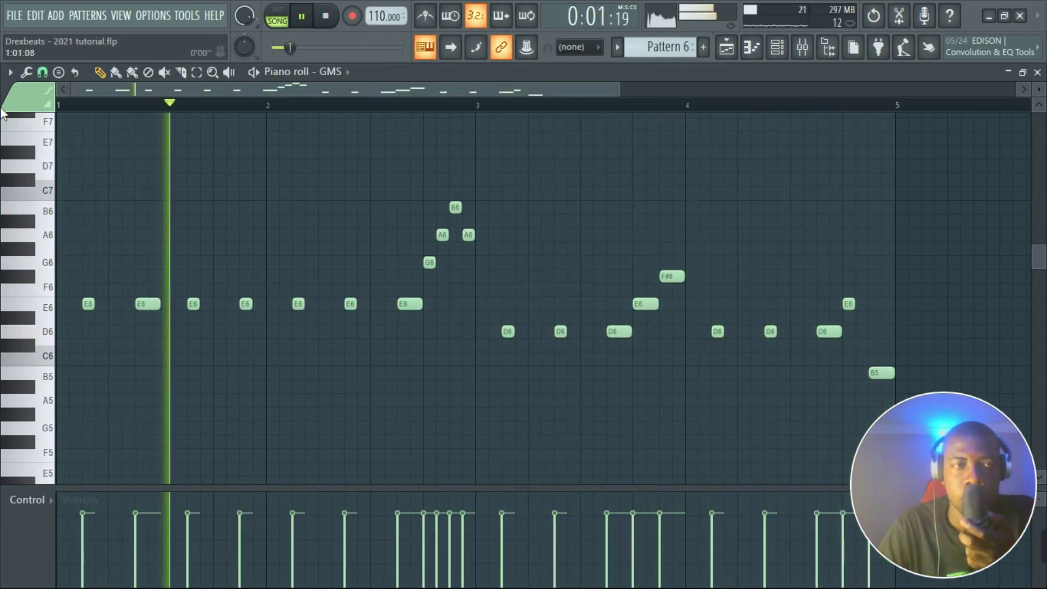
- Bring the channel rack back into view without choosing any file command
{"action": "left_click", "coordinate": [15, 15]}
{"action": "key", "text": "Escape"}
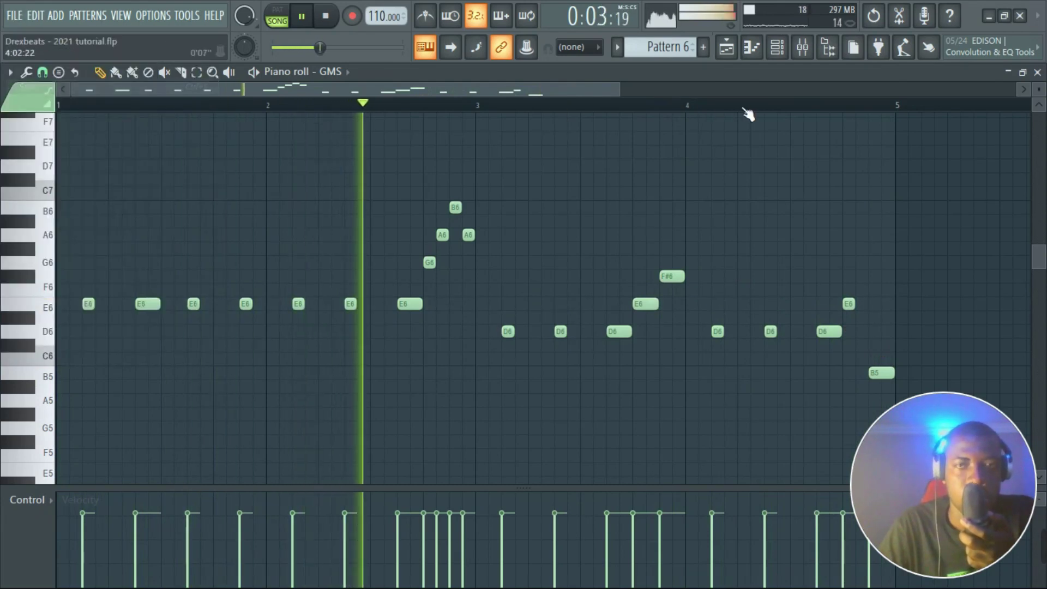
{"action": "left_click", "coordinate": [785, 53]}
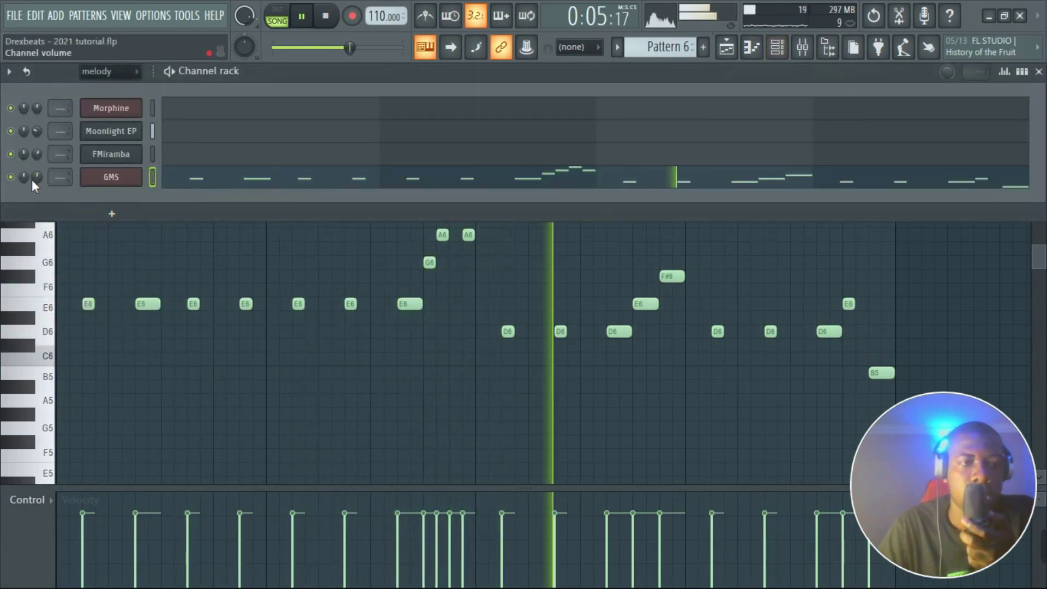
- Pan the GMS channel 75% right and save the project
{"action": "left_click_drag", "start_coordinate": [24, 178], "coordinate": [36, 196]}
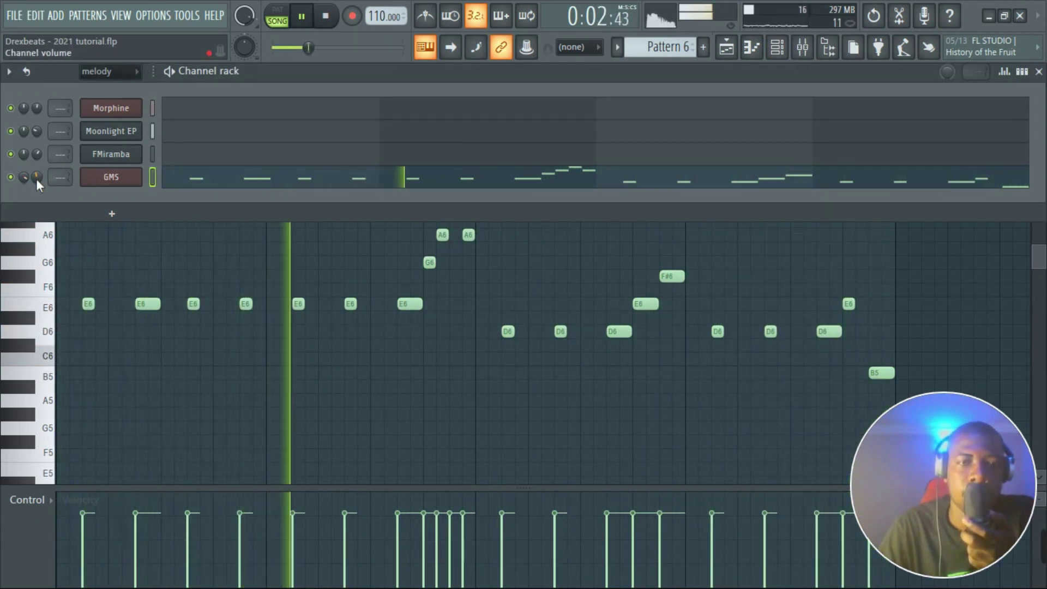
{"action": "left_click", "coordinate": [14, 16]}
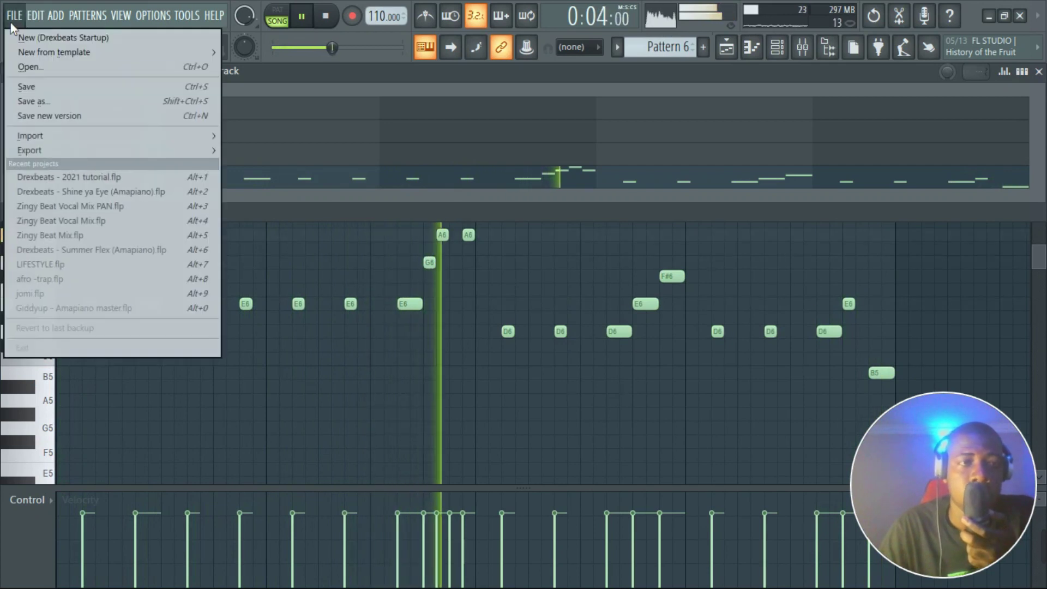
{"action": "left_click", "coordinate": [33, 86]}
- Close the channel rack and show the playlist with playback stopped
{"action": "left_click", "coordinate": [777, 47]}
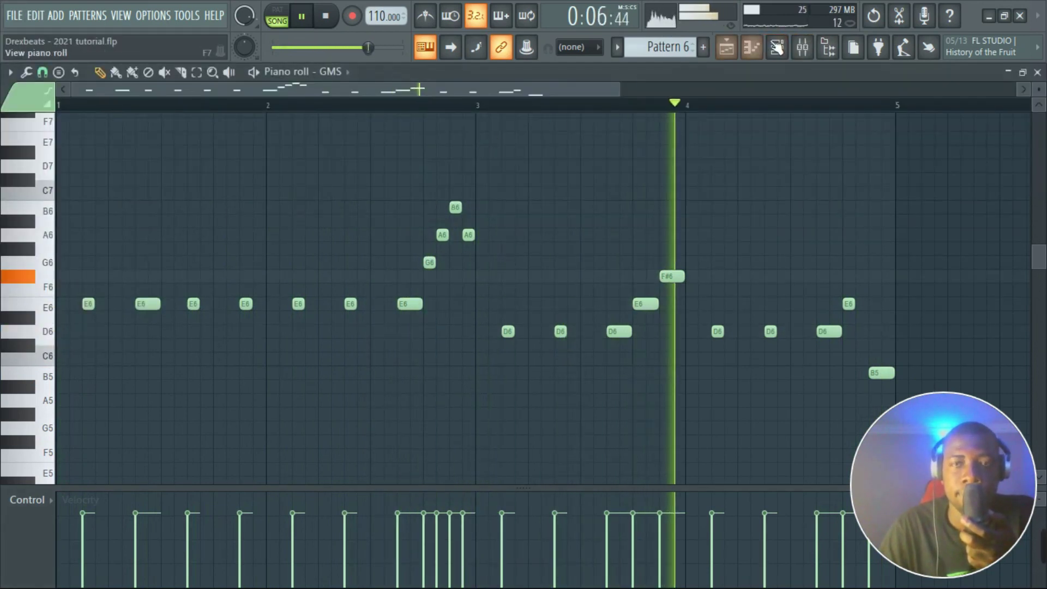
{"action": "left_click", "coordinate": [734, 47]}
{"action": "left_click", "coordinate": [325, 16]}
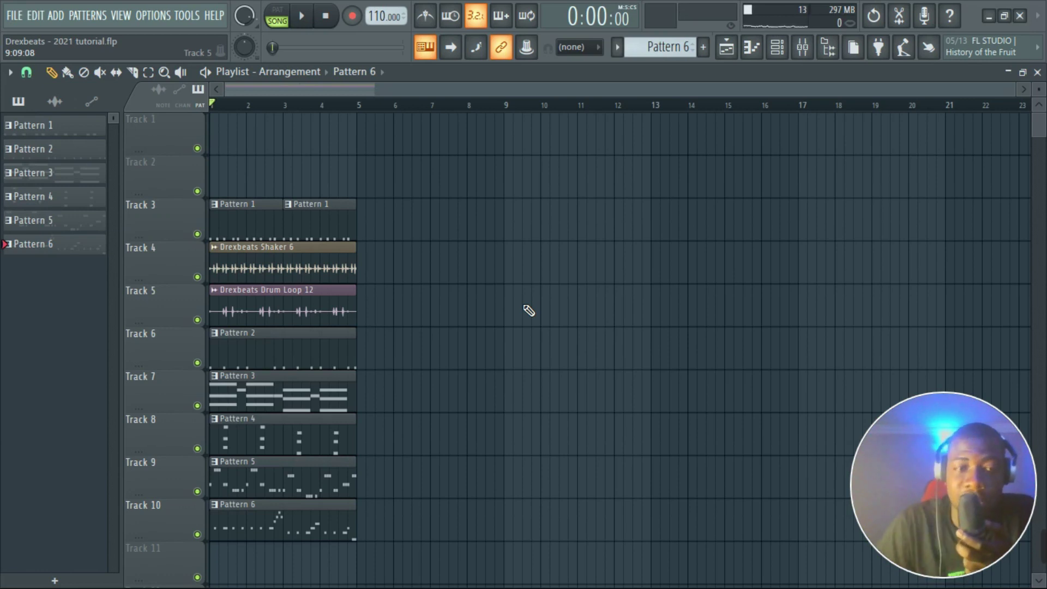
- Create Pattern 7 with its default name and place it at bar 1 of Track 11
{"action": "scroll", "coordinate": [519, 316], "scroll_direction": "down", "scroll_amount": 1}
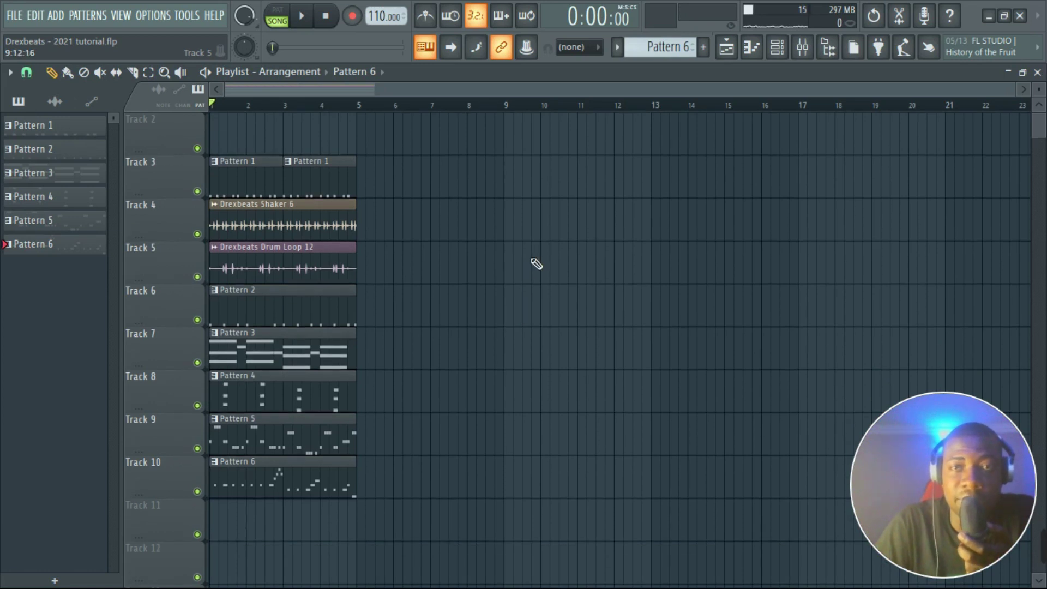
{"action": "left_click", "coordinate": [703, 48]}
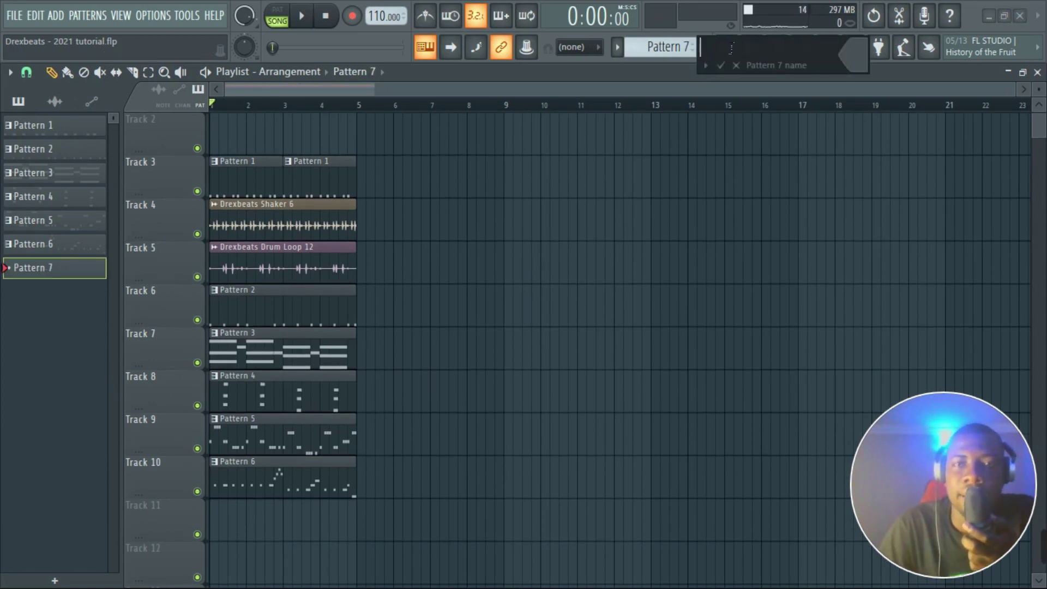
{"action": "left_click", "coordinate": [727, 162]}
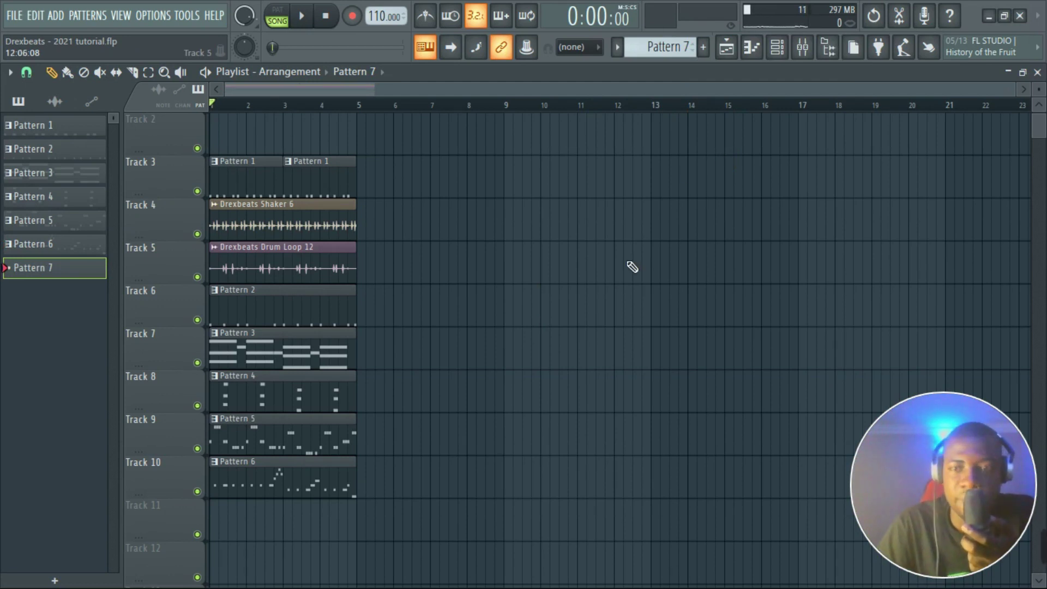
{"action": "scroll", "coordinate": [410, 374], "scroll_direction": "down", "scroll_amount": 1}
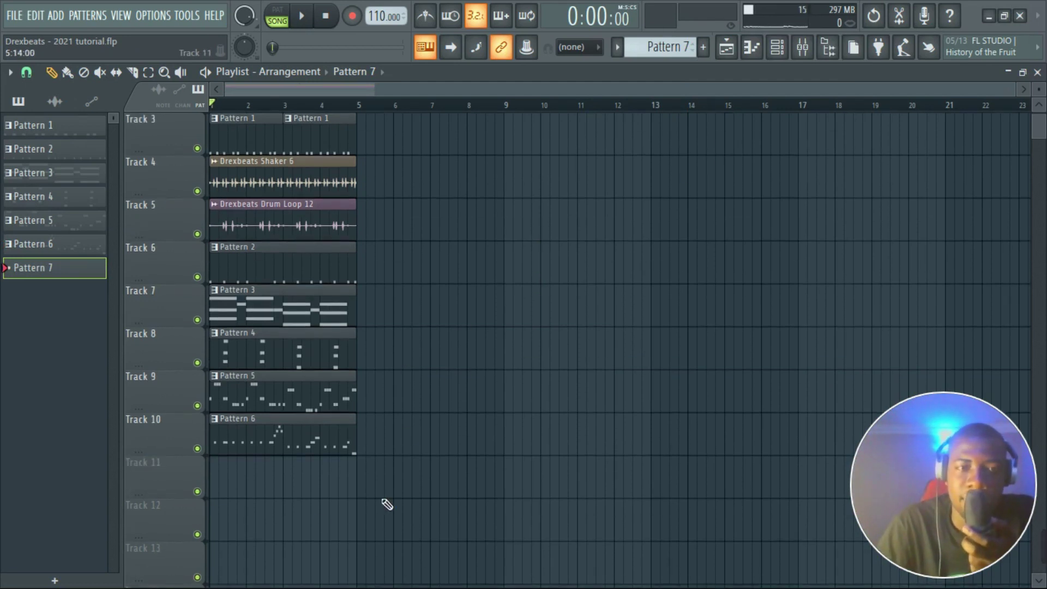
{"action": "left_click", "coordinate": [221, 482]}
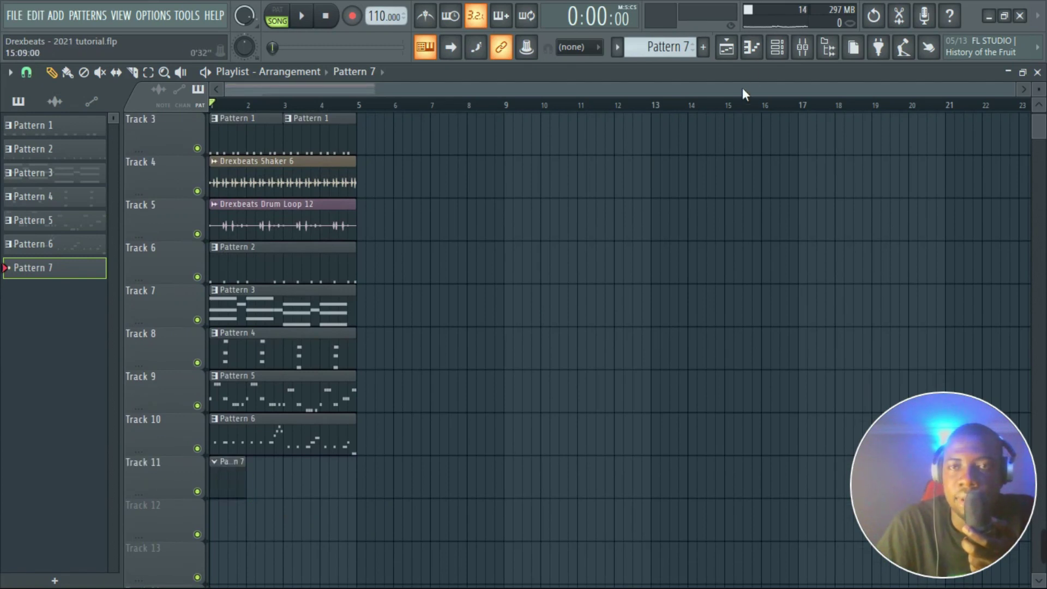
- Add a Purity instrument as a new channel from the channel rack
{"action": "left_click", "coordinate": [778, 49]}
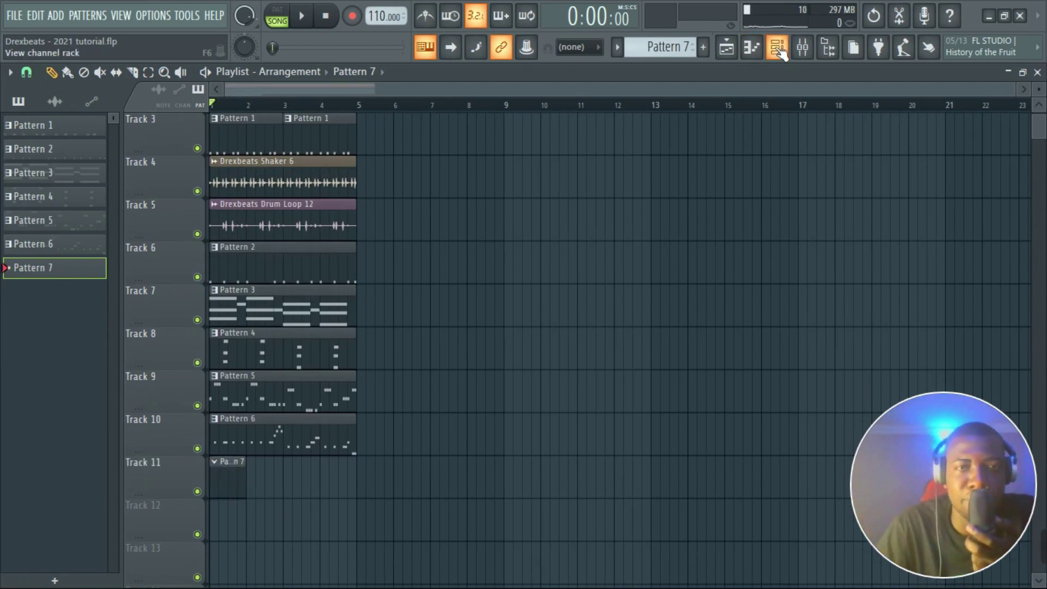
{"action": "left_click", "coordinate": [780, 49]}
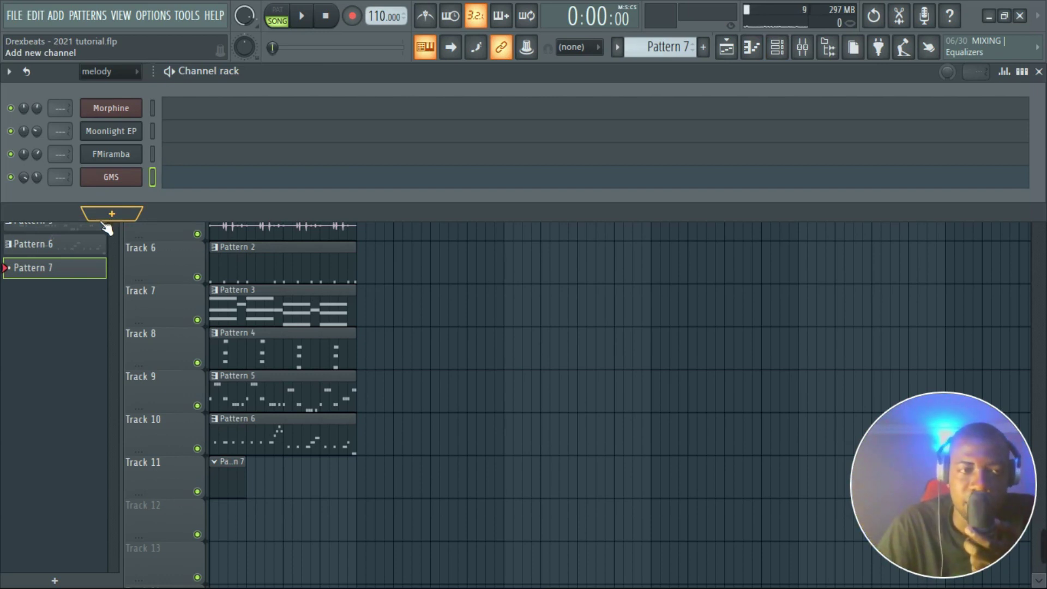
{"action": "left_click", "coordinate": [112, 215]}
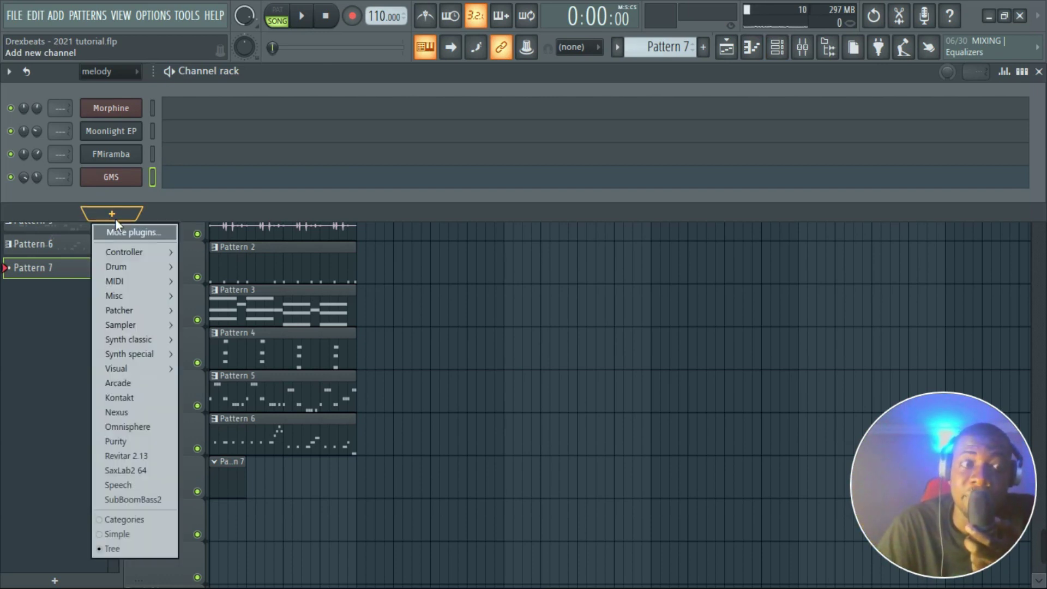
{"action": "left_click", "coordinate": [136, 441]}
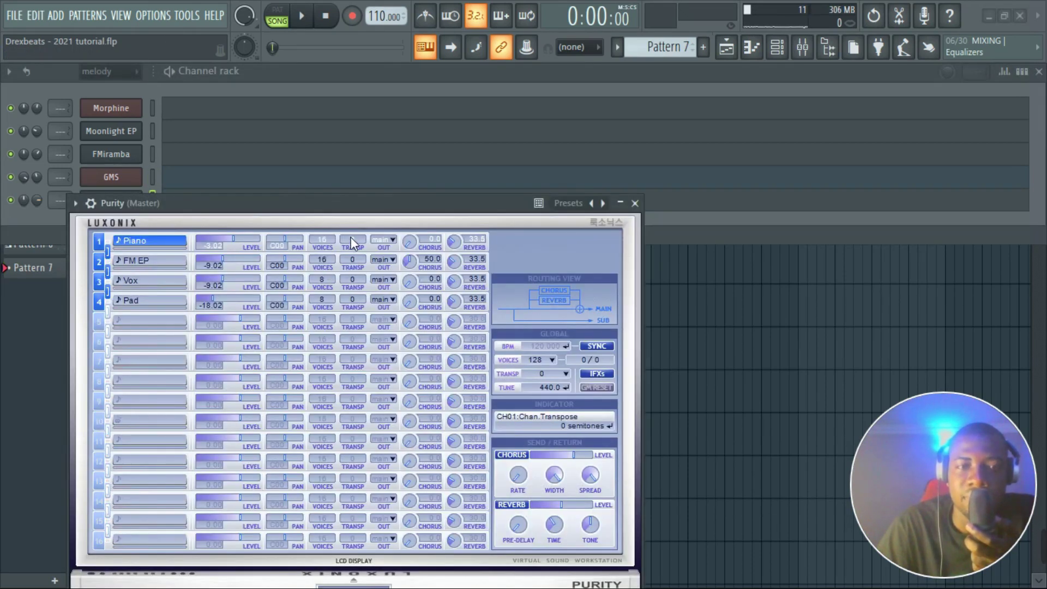
- Switch the Purity channel to the 065 Alto Sax preset
{"action": "left_click_drag", "start_coordinate": [348, 210], "coordinate": [476, 101]}
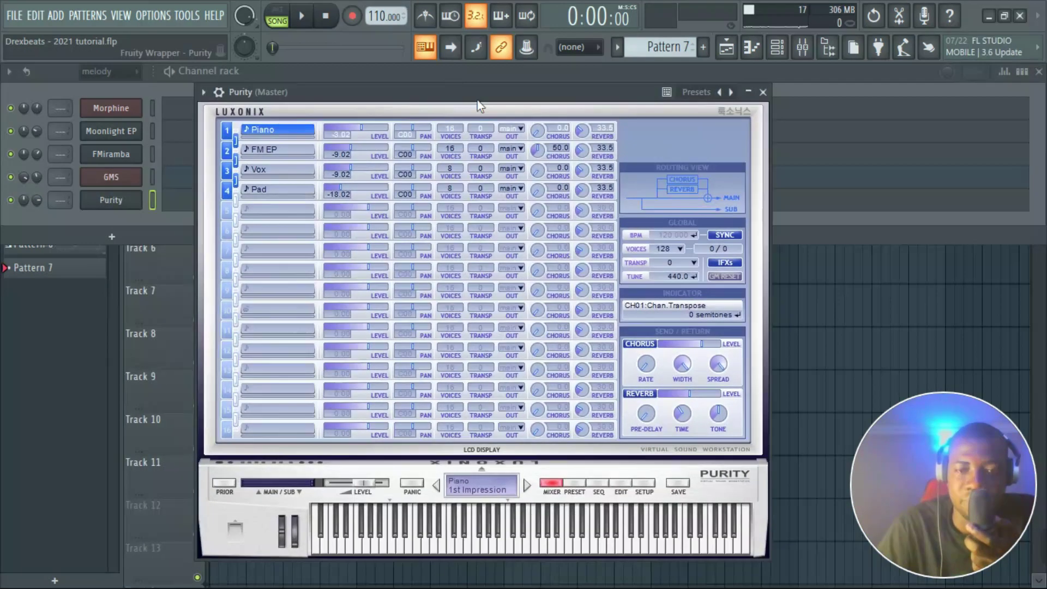
{"action": "left_click", "coordinate": [575, 484]}
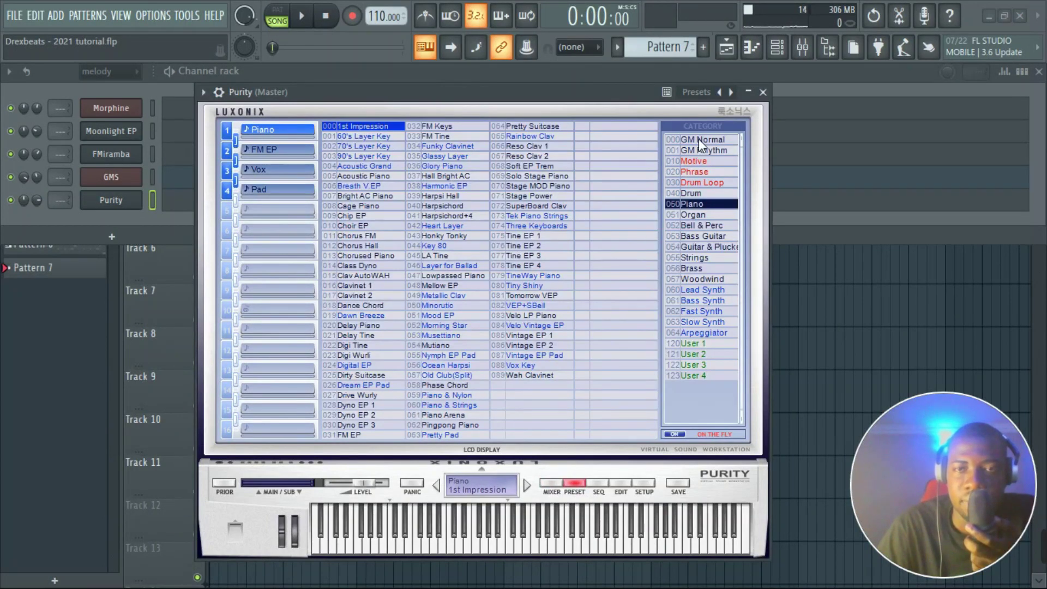
{"action": "left_click", "coordinate": [538, 137]}
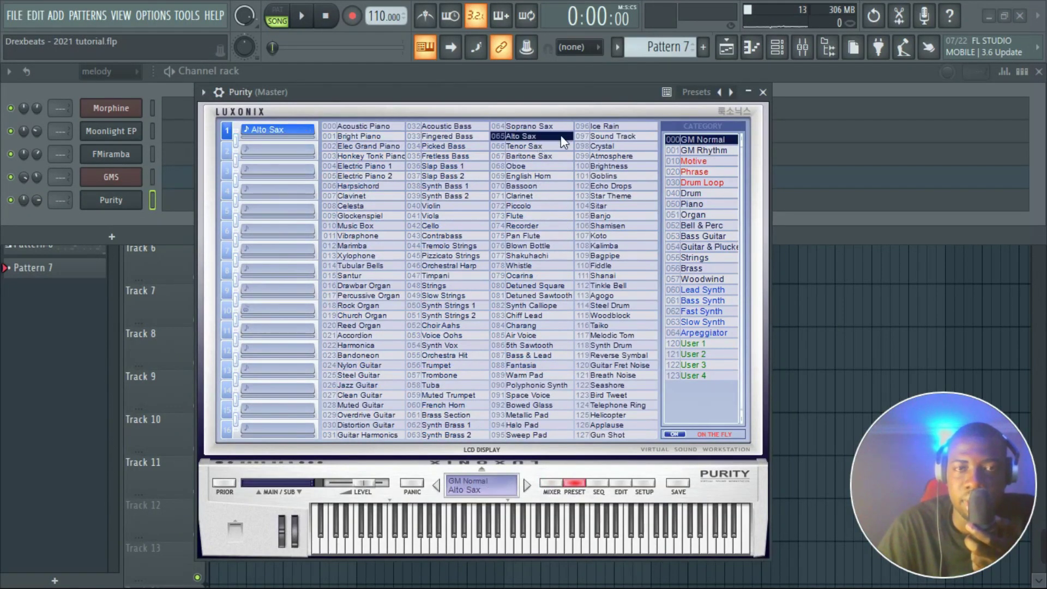
{"action": "left_click", "coordinate": [727, 47]}
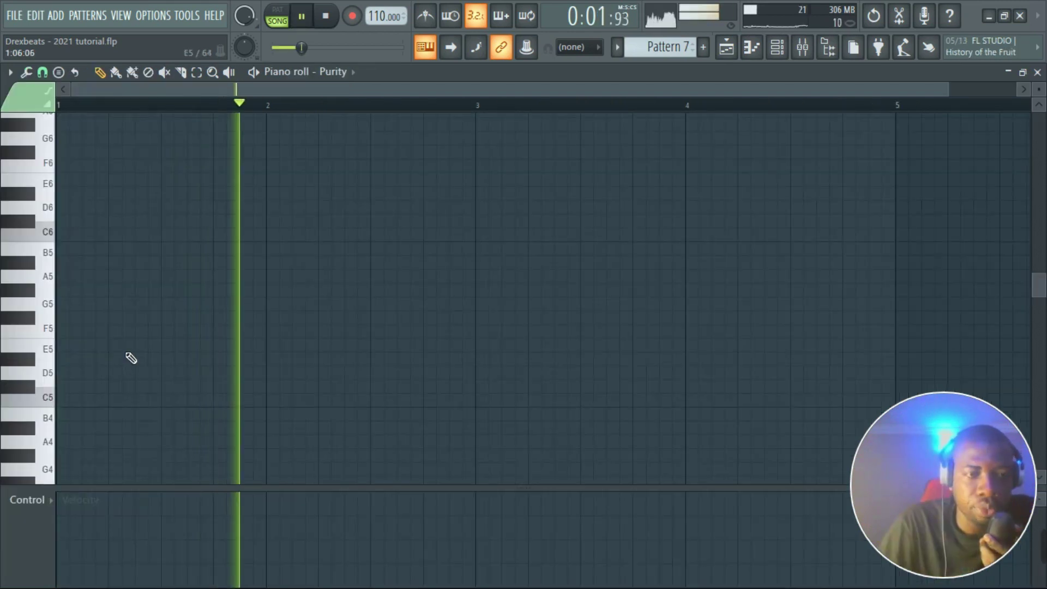
- Sketch and audition a trial sax line: a long E5, then B5 and repeated short A5 notes
{"action": "left_click", "coordinate": [129, 352]}
{"action": "left_click_drag", "start_coordinate": [130, 351], "coordinate": [211, 216]}
{"action": "left_click", "coordinate": [173, 321]}
{"action": "left_click", "coordinate": [195, 250]}
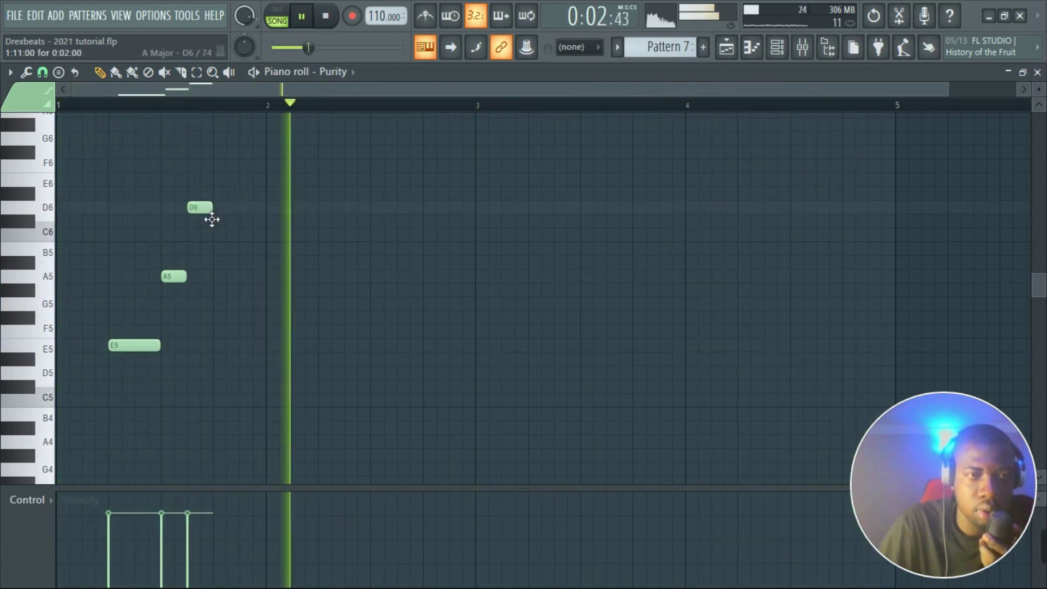
{"action": "left_click_drag", "start_coordinate": [211, 224], "coordinate": [213, 271]}
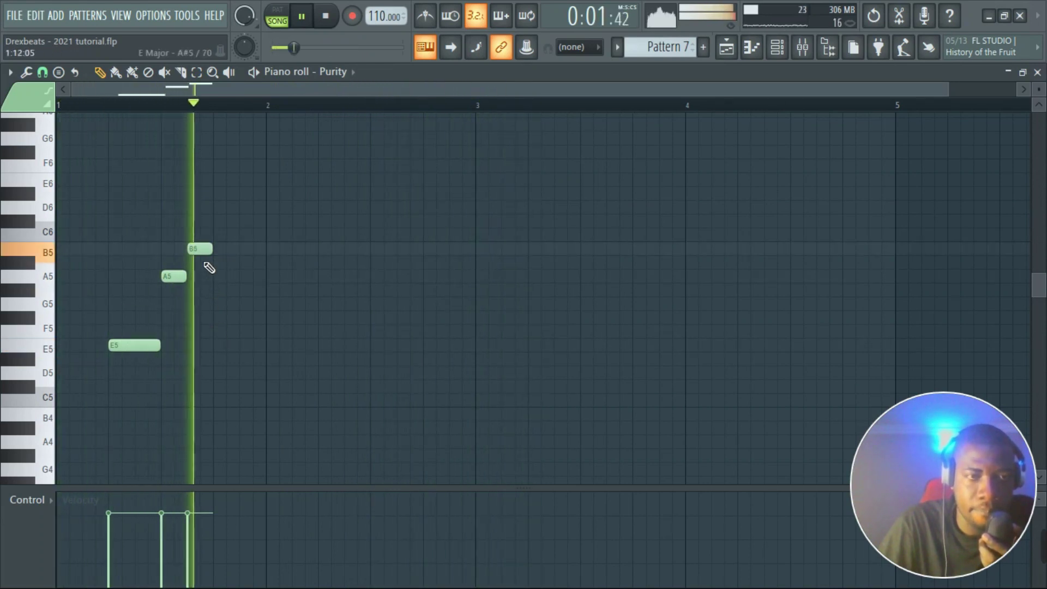
{"action": "left_click_drag", "start_coordinate": [212, 250], "coordinate": [174, 276]}
{"action": "right_click", "coordinate": [194, 249]}
{"action": "left_click", "coordinate": [193, 276]}
{"action": "left_click", "coordinate": [219, 276]}
{"action": "left_click", "coordinate": [307, 21]}
{"action": "left_click", "coordinate": [307, 23]}
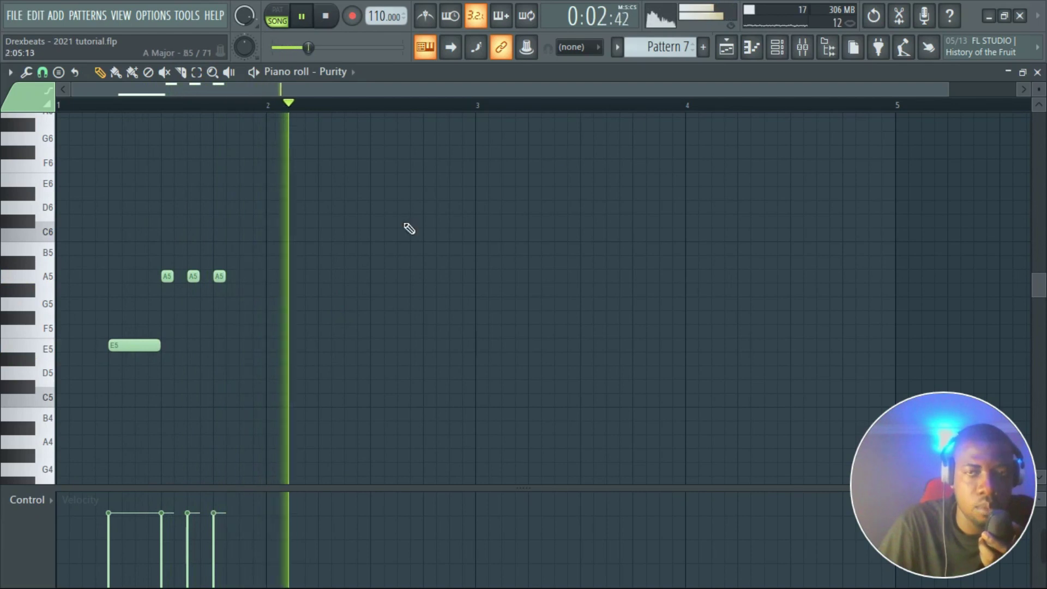
- Delete the three trial A5 notes, shorten the first E5, and add a short E5 after it
{"action": "left_click", "coordinate": [1038, 72]}
{"action": "left_click", "coordinate": [126, 205]}
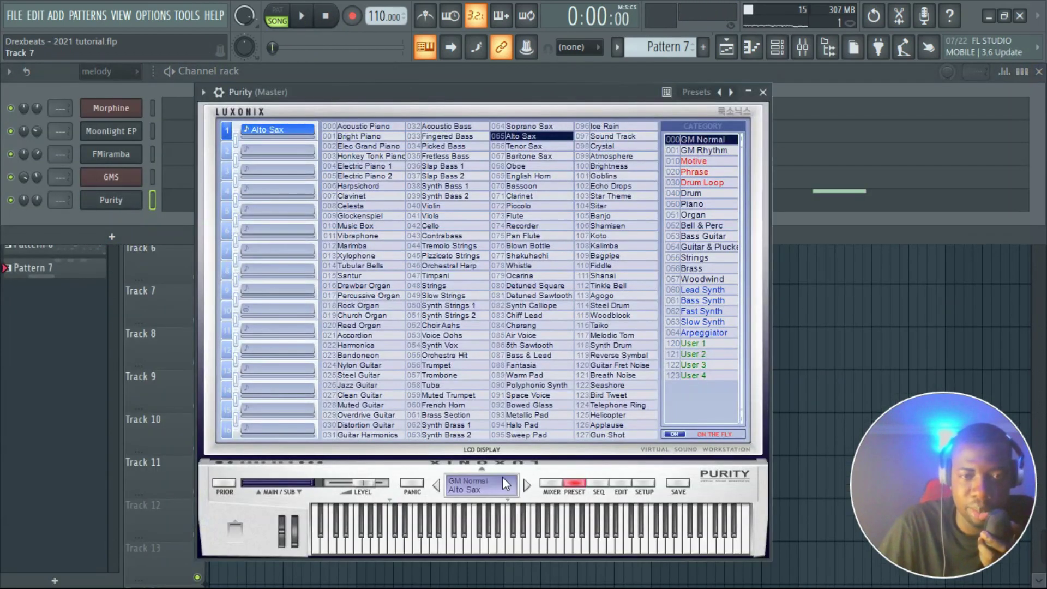
{"action": "left_click", "coordinate": [133, 222]}
{"action": "left_click", "coordinate": [219, 213]}
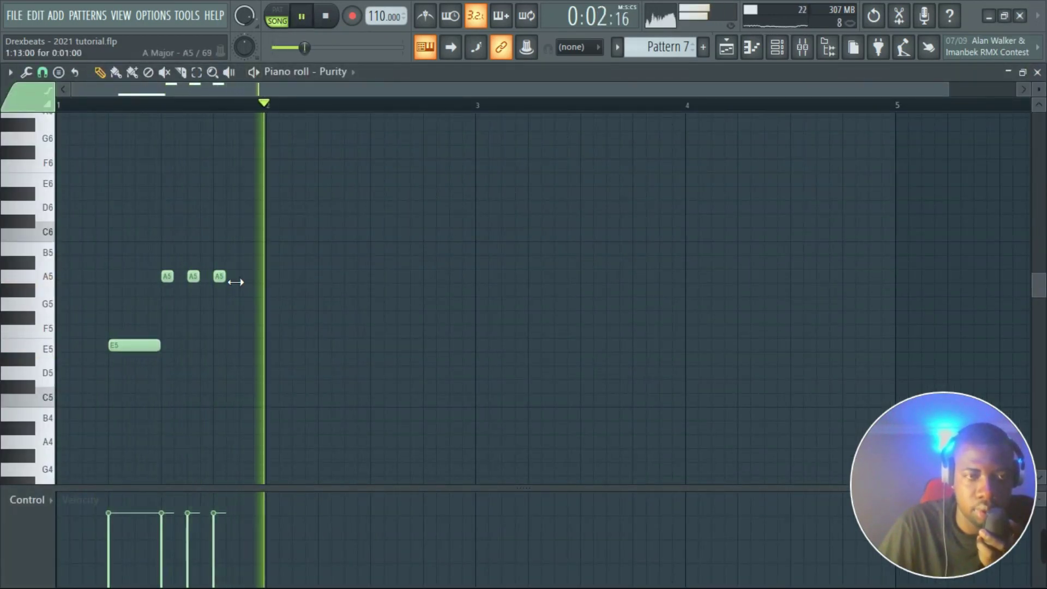
{"action": "right_click", "coordinate": [219, 276]}
{"action": "right_click", "coordinate": [193, 276]}
{"action": "right_click", "coordinate": [168, 276]}
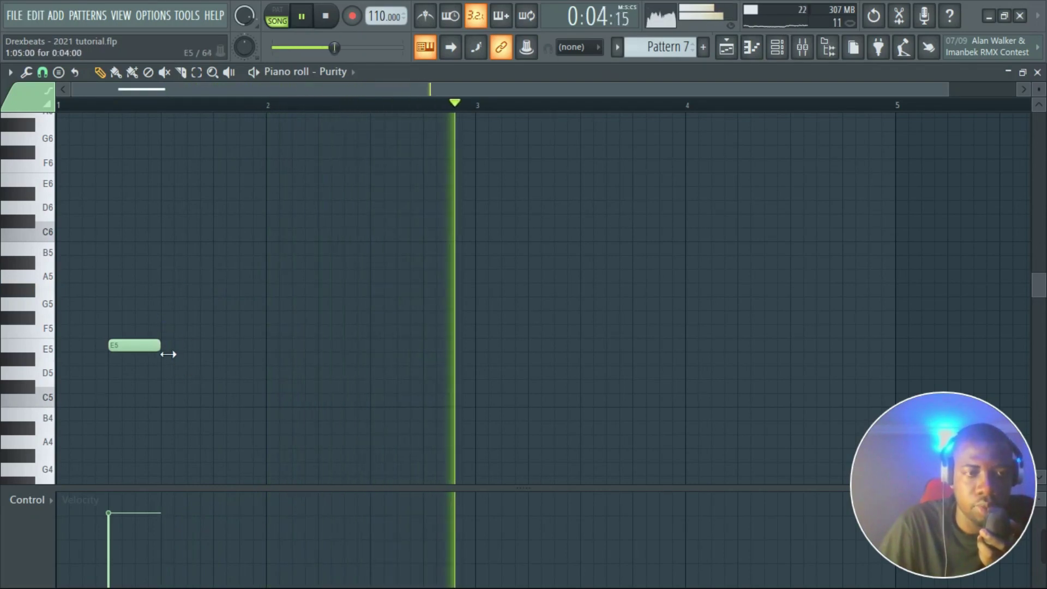
{"action": "left_click_drag", "start_coordinate": [167, 354], "coordinate": [143, 355]}
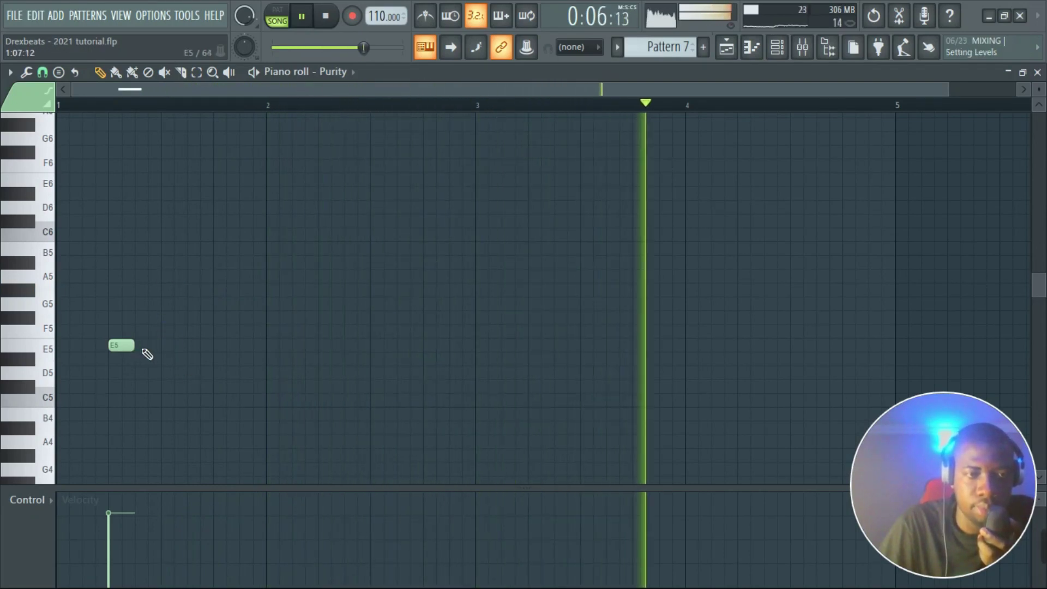
{"action": "left_click", "coordinate": [141, 346]}
- Remove the repeated E5 notes and build a falling G5–F5–E5 phrase in bar 1
{"action": "left_click", "coordinate": [167, 346]}
{"action": "left_click", "coordinate": [191, 346]}
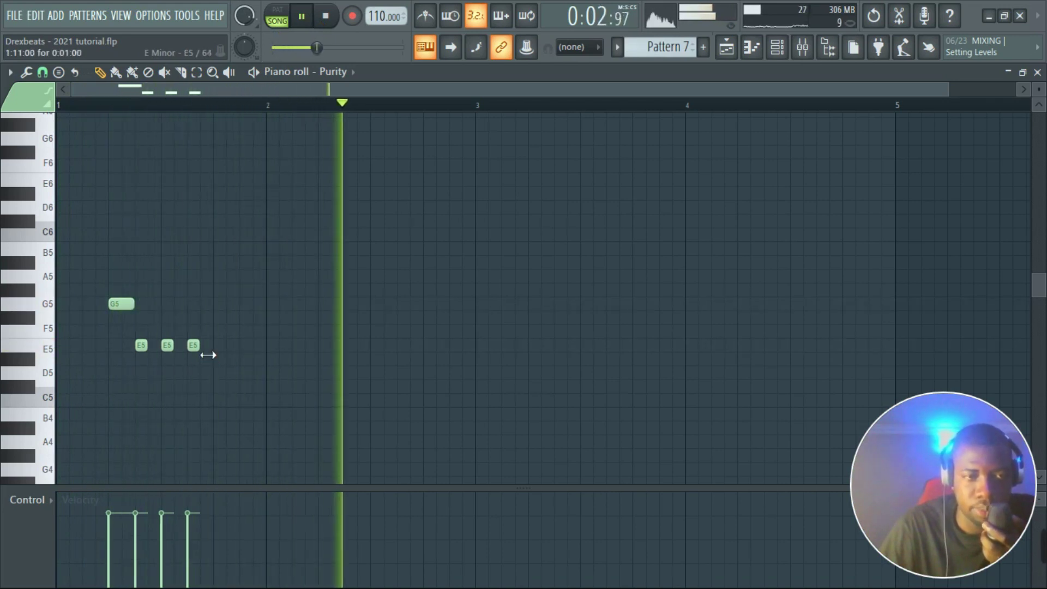
{"action": "right_click", "coordinate": [194, 345]}
{"action": "right_click", "coordinate": [167, 345]}
{"action": "right_click", "coordinate": [141, 345]}
{"action": "left_click_drag", "start_coordinate": [136, 314], "coordinate": [196, 311]}
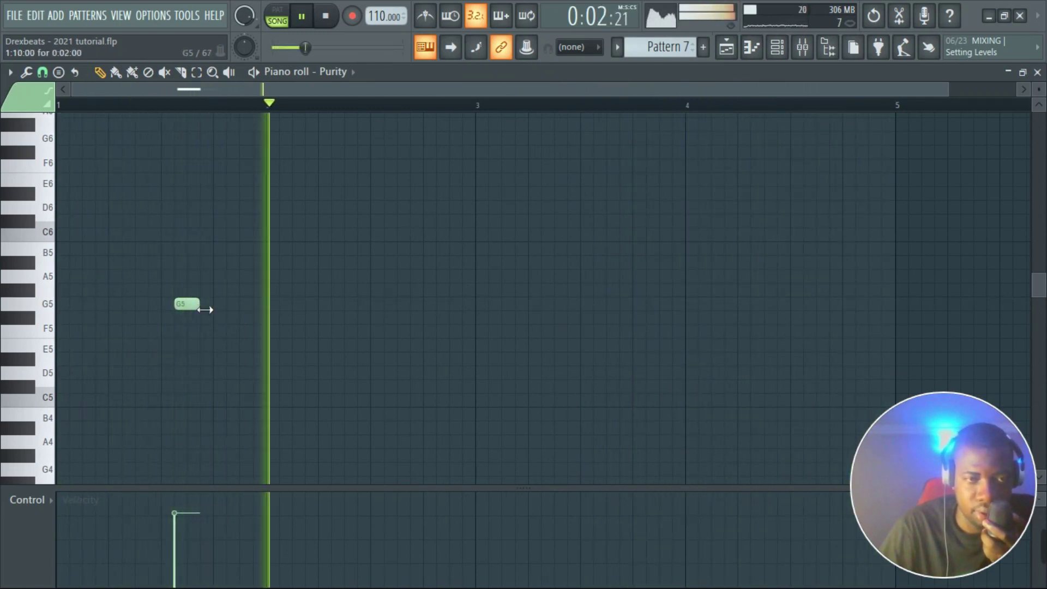
{"action": "left_click_drag", "start_coordinate": [203, 310], "coordinate": [183, 311]}
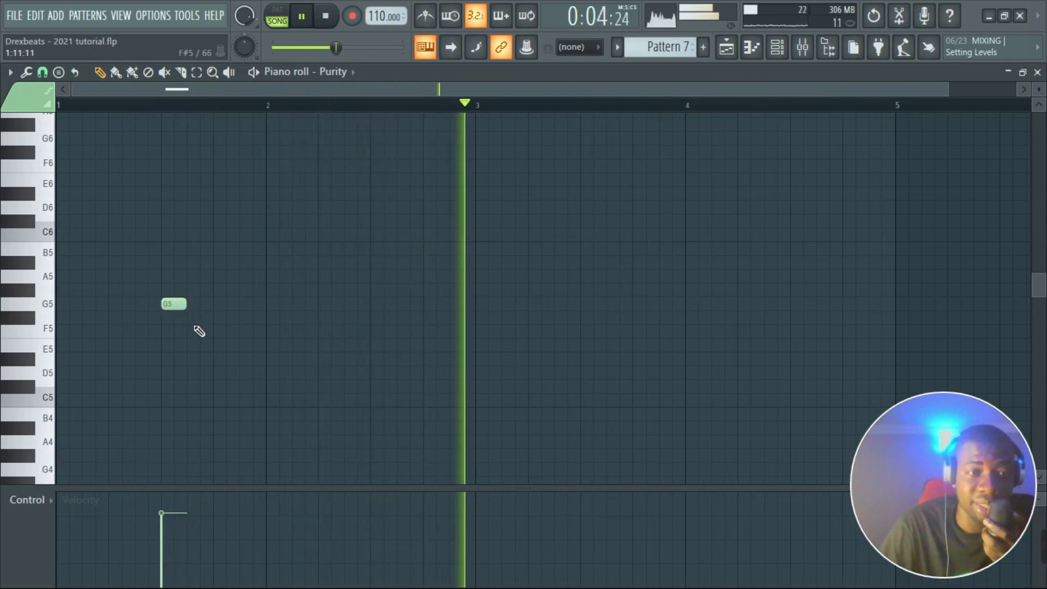
{"action": "left_click", "coordinate": [192, 317]}
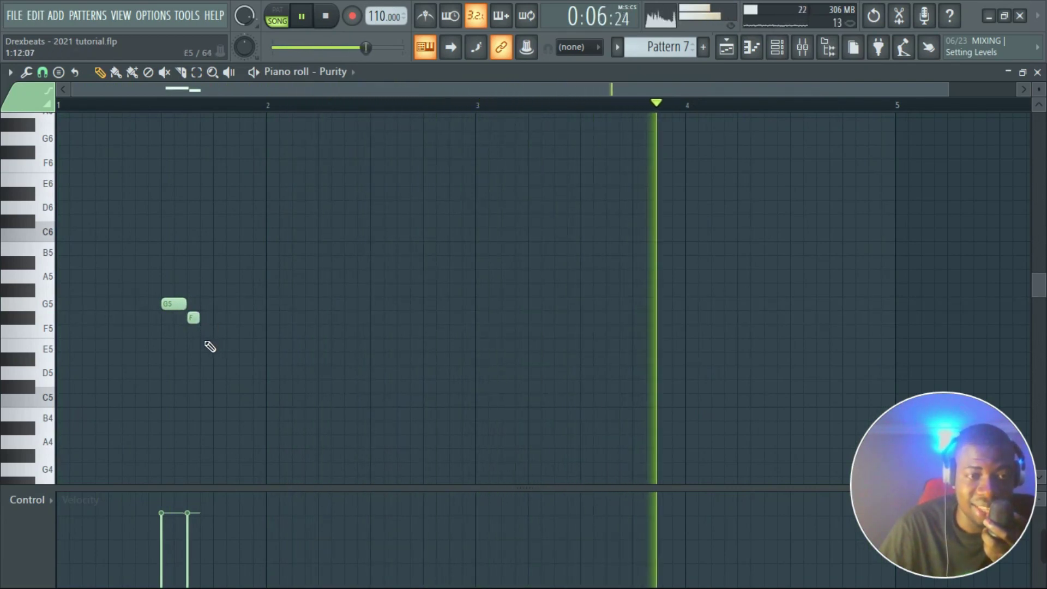
{"action": "left_click", "coordinate": [207, 344]}
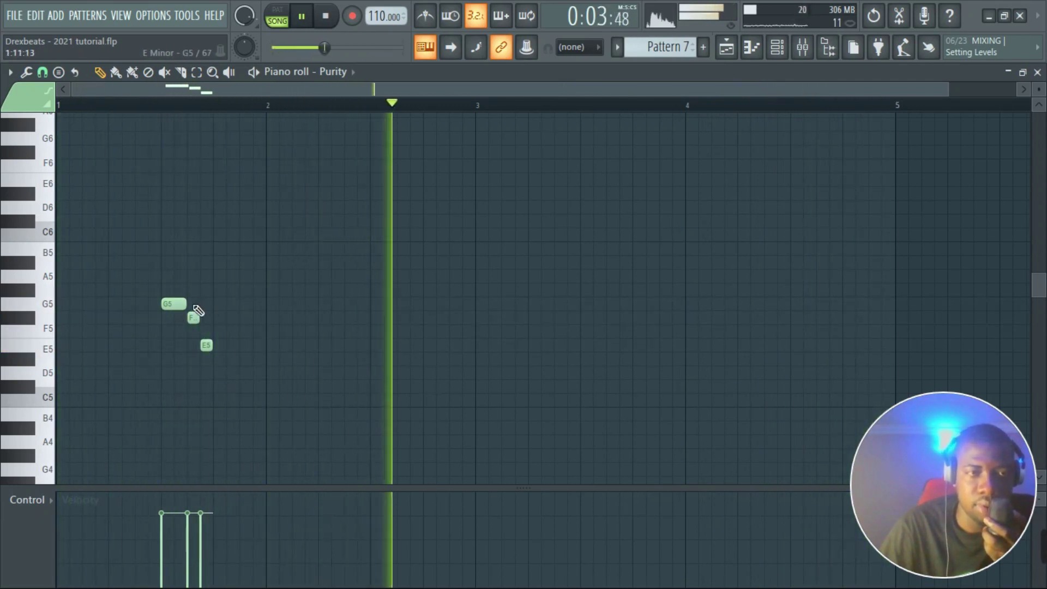
- Add a G5 repeating the phrase in bar 2, plus two short G5 pickups at bar 1's start
{"action": "left_click", "coordinate": [378, 304]}
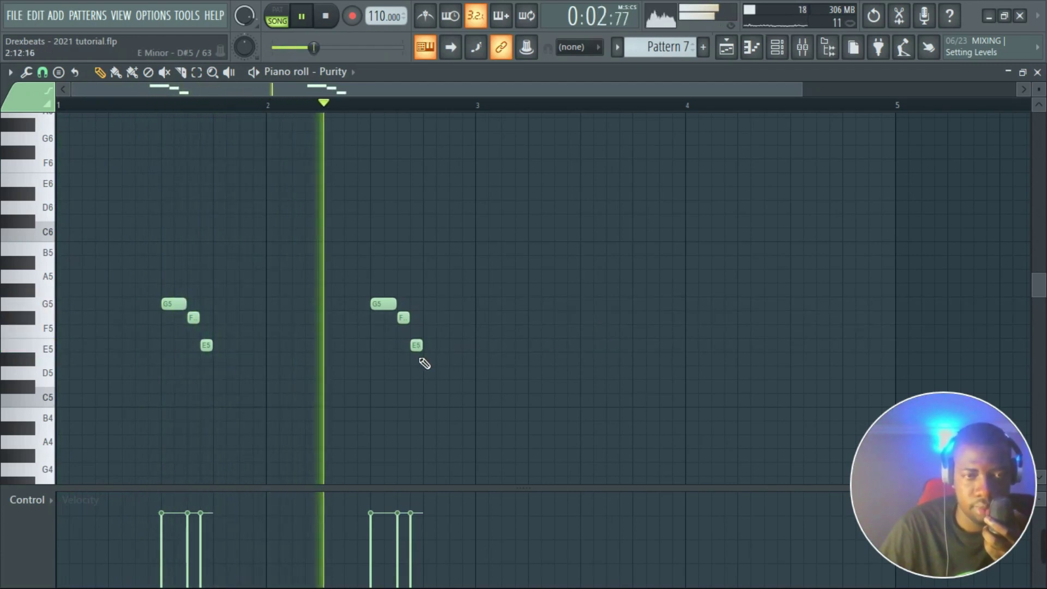
{"action": "left_click", "coordinate": [114, 304]}
{"action": "left_click", "coordinate": [141, 304]}
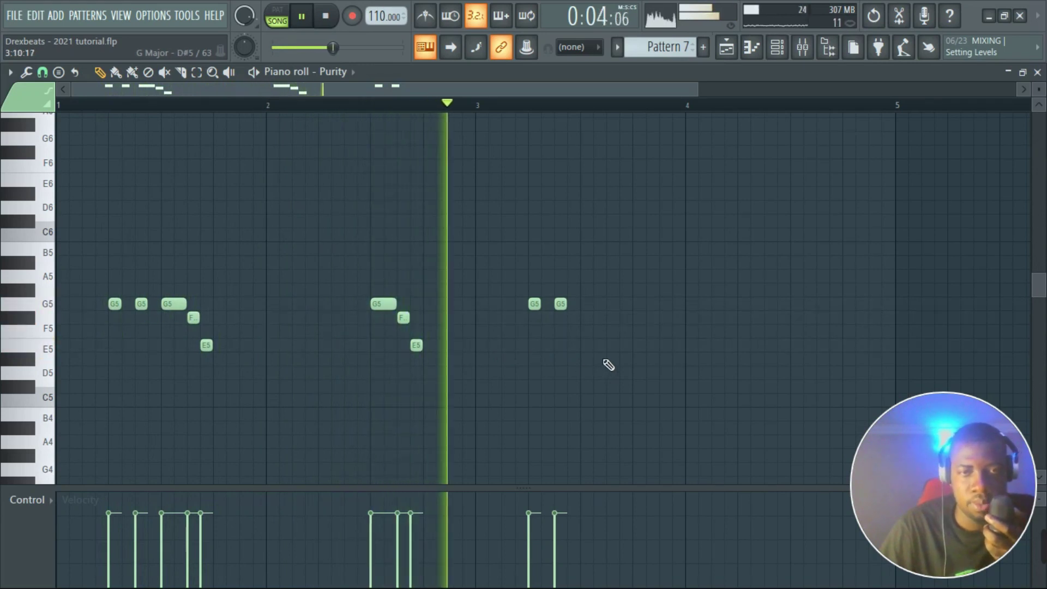
- Replace the G5 notes near bar 3 with an F#5–E5–D5 descent
{"action": "right_click", "coordinate": [560, 304]}
{"action": "right_click", "coordinate": [539, 307]}
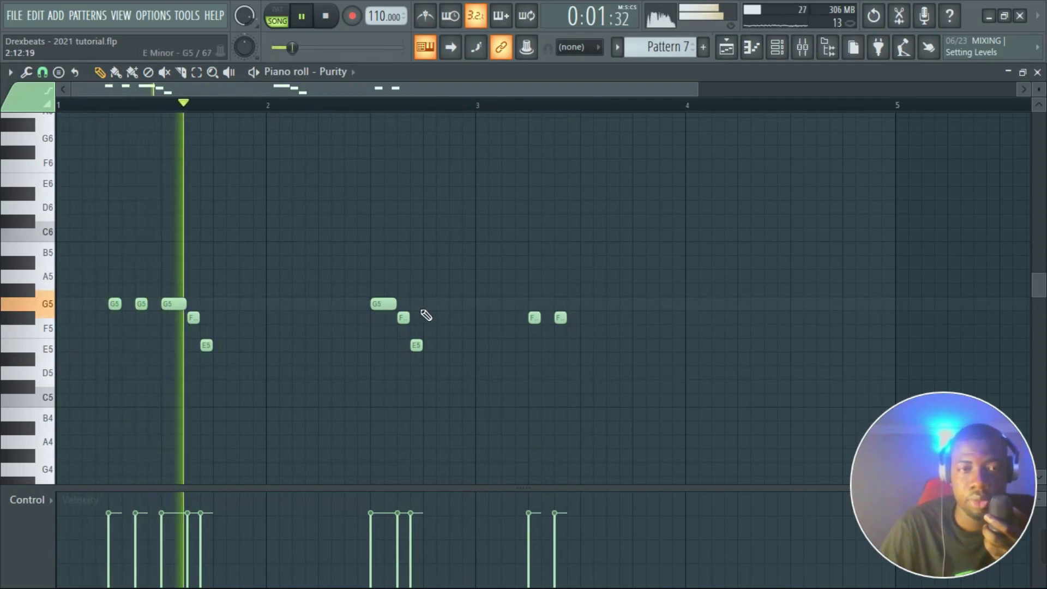
{"action": "left_click", "coordinate": [588, 318]}
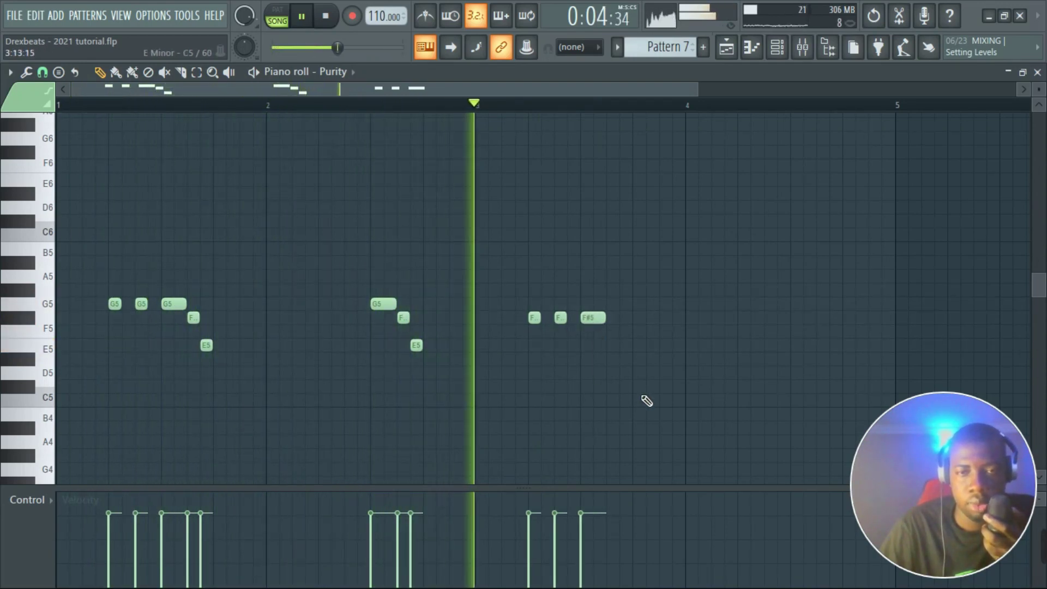
{"action": "left_click", "coordinate": [614, 345]}
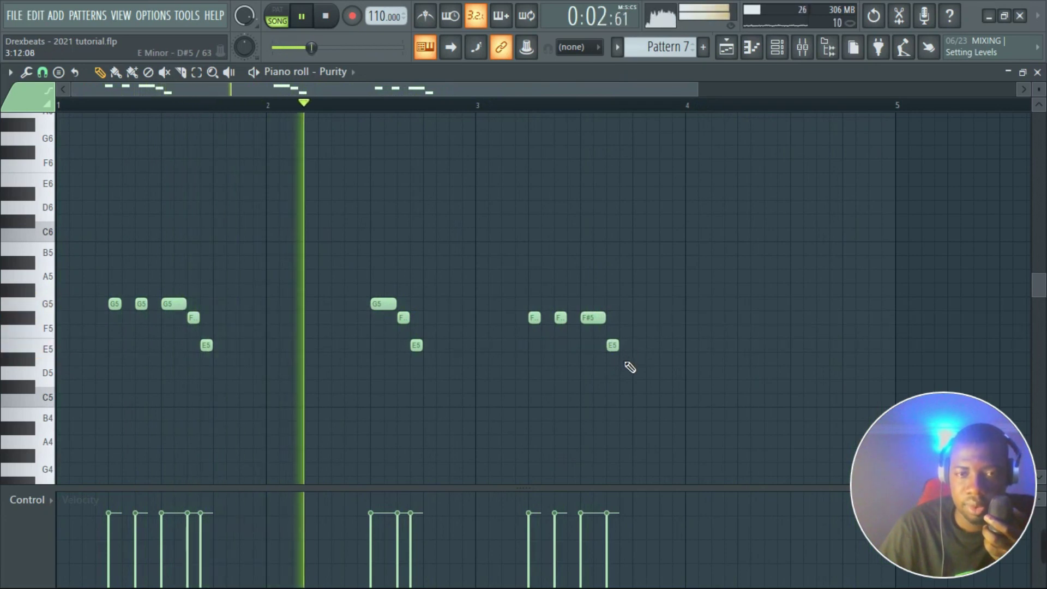
{"action": "left_click", "coordinate": [627, 373]}
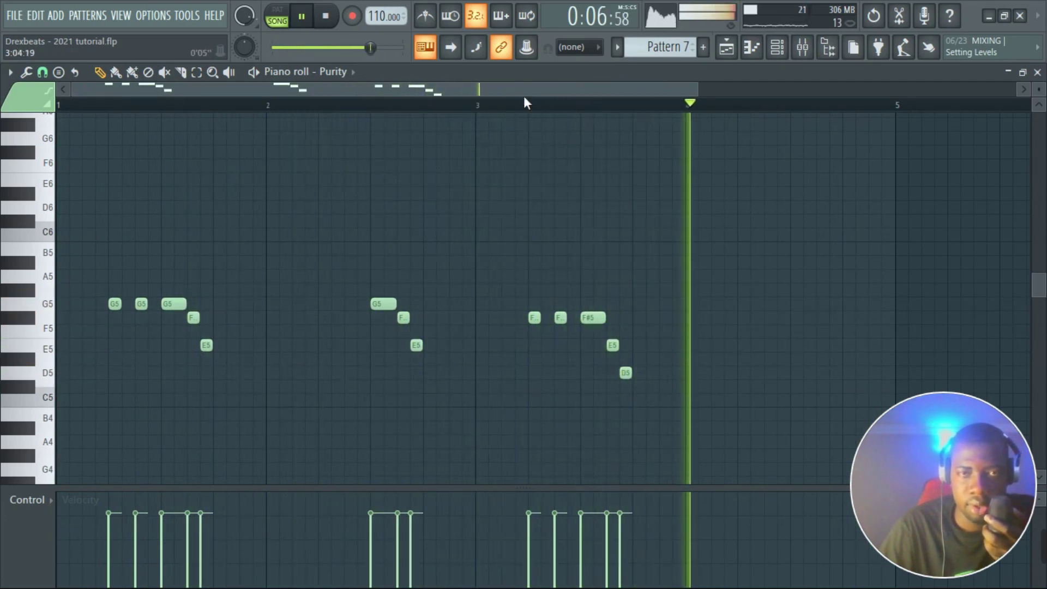
{"action": "left_click_drag", "start_coordinate": [521, 91], "coordinate": [640, 90]}
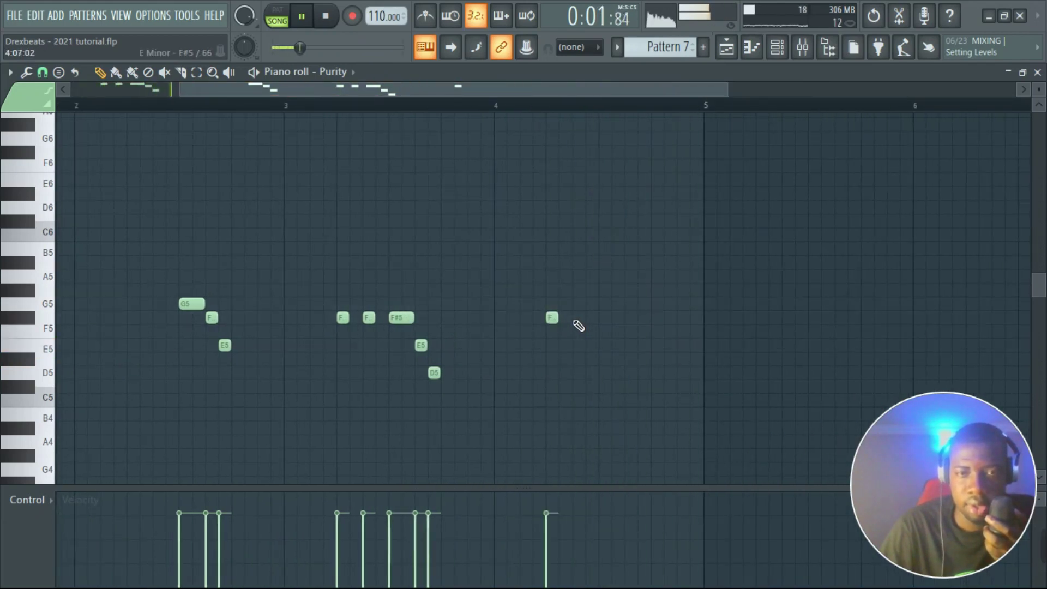
- Open bar 4 with a lengthened F#5 pair, a short G5 and a high B5
{"action": "left_click_drag", "start_coordinate": [580, 326], "coordinate": [591, 328]}
{"action": "left_click", "coordinate": [579, 318]}
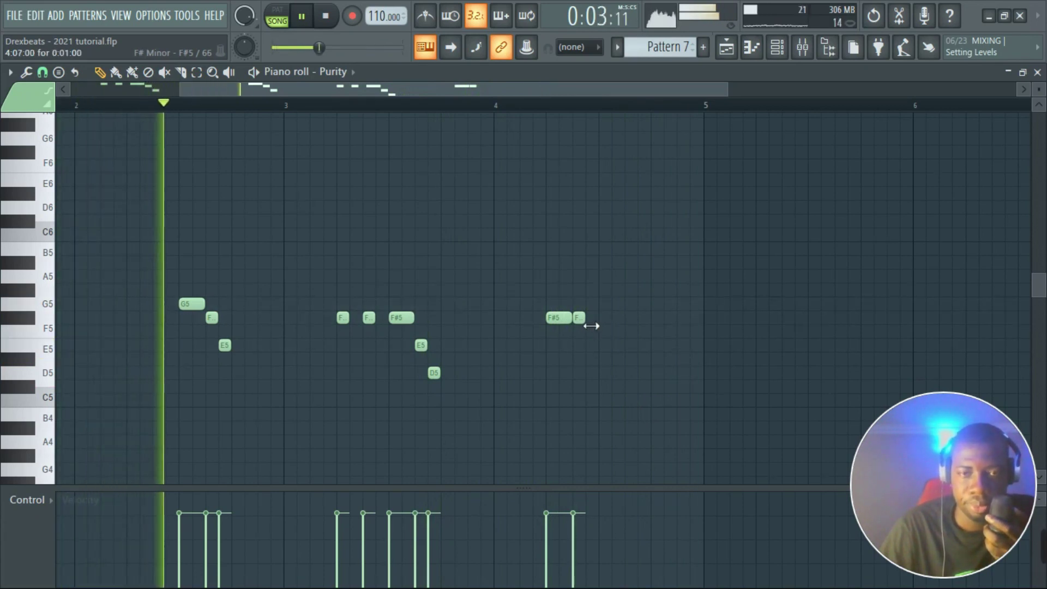
{"action": "left_click", "coordinate": [593, 290]}
{"action": "mouse_move", "coordinate": [598, 297]}
{"action": "left_mouse_down"}
{"action": "mouse_move", "coordinate": [598, 320]}
{"action": "mouse_move", "coordinate": [602, 288]}
{"action": "left_mouse_up"}
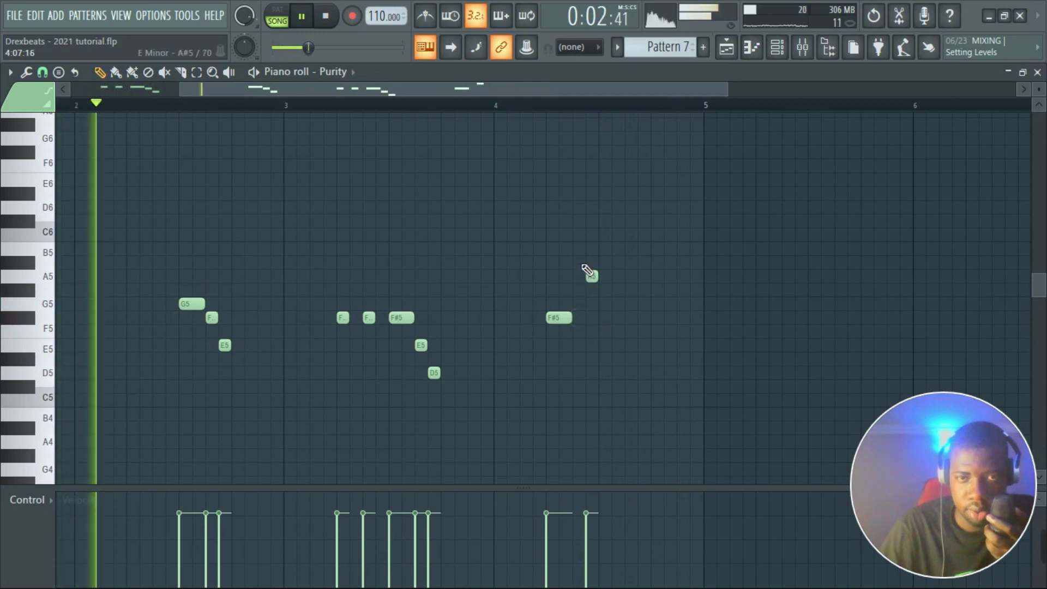
{"action": "left_click_drag", "start_coordinate": [579, 263], "coordinate": [582, 253]}
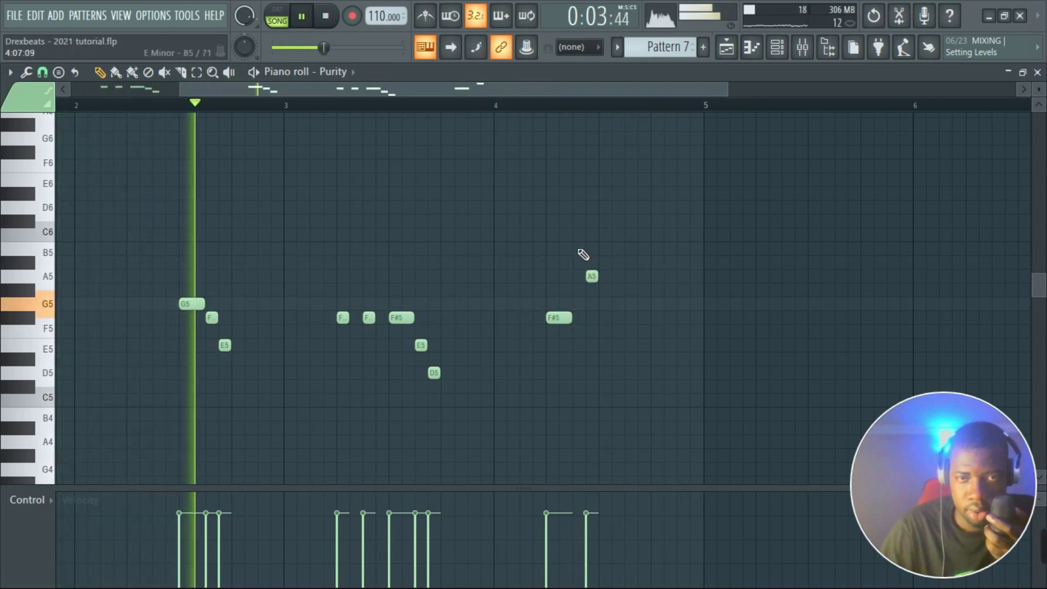
- Finish bar 4 with two short F#5 notes, a longer D5 and a final B4
{"action": "left_click", "coordinate": [608, 319]}
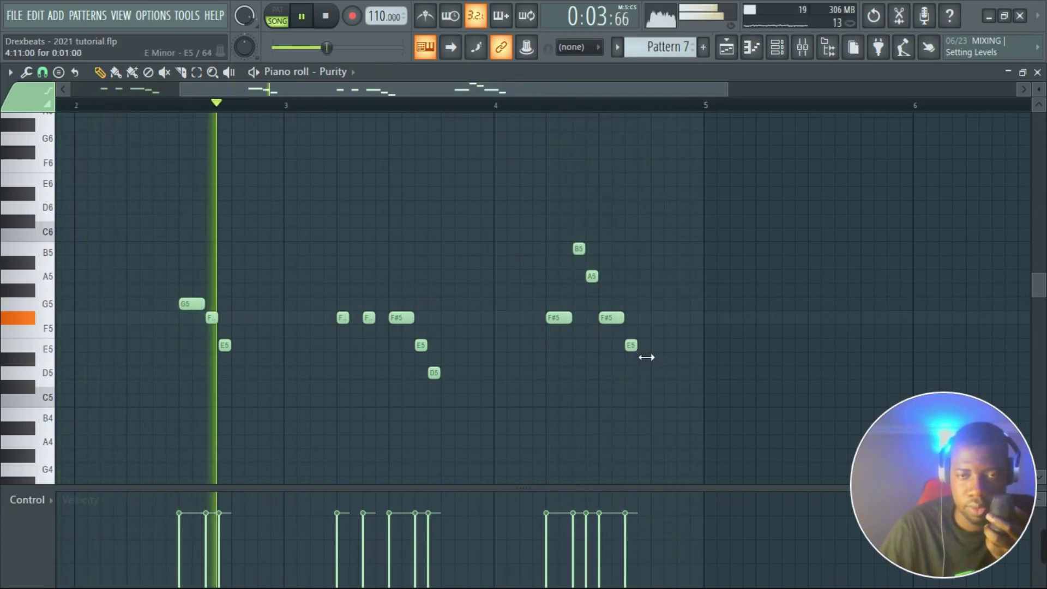
{"action": "left_click", "coordinate": [640, 322]}
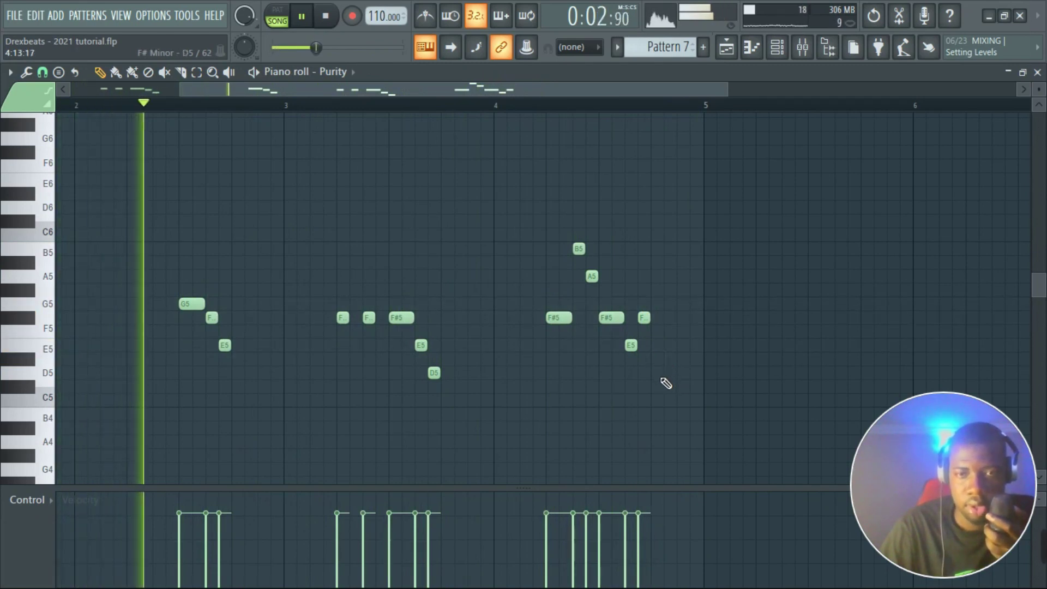
{"action": "left_click", "coordinate": [662, 377]}
{"action": "left_click_drag", "start_coordinate": [677, 377], "coordinate": [678, 377]}
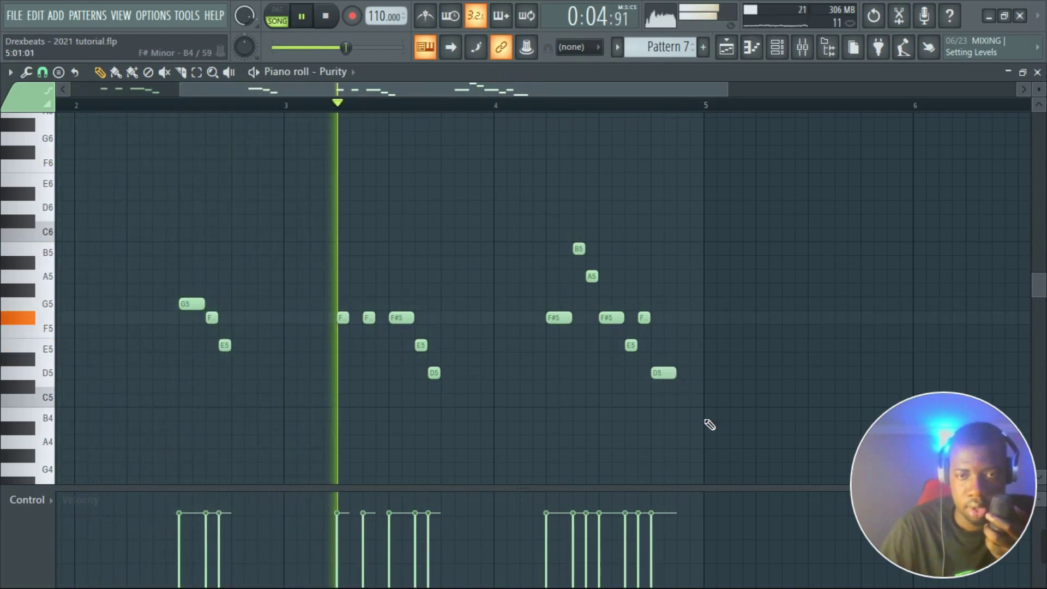
{"action": "left_click", "coordinate": [689, 402]}
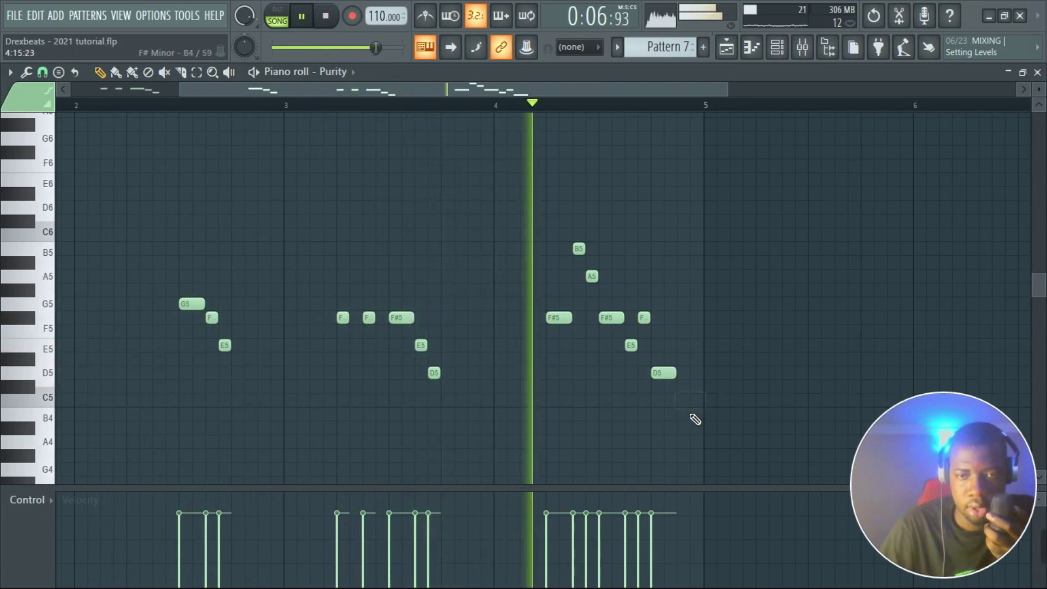
{"action": "left_click_drag", "start_coordinate": [691, 420], "coordinate": [702, 425]}
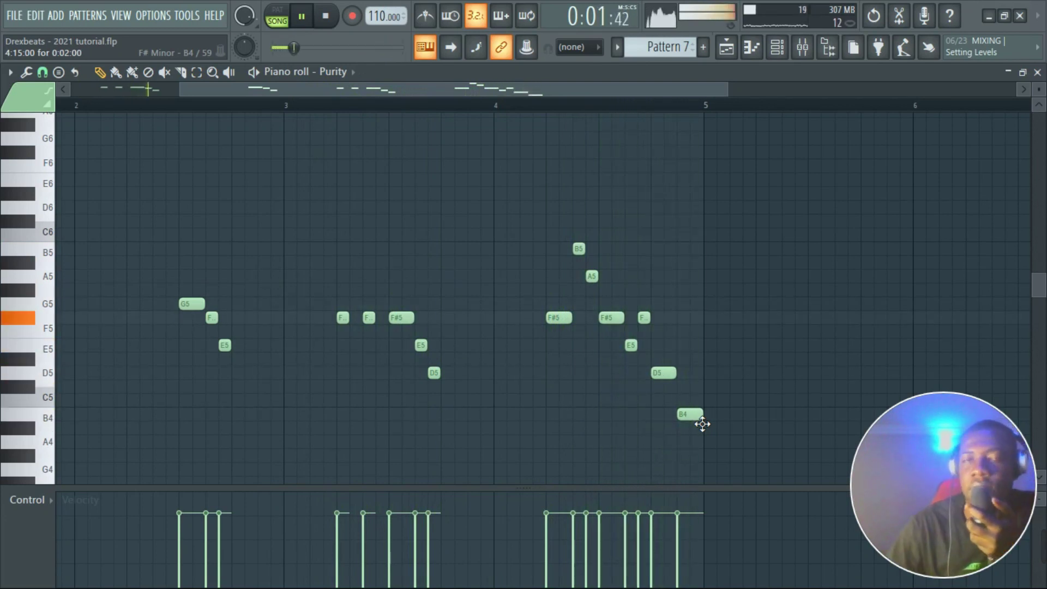
- Switch to the playlist, save the project, and add a new empty Pattern 8
{"action": "left_click", "coordinate": [727, 46]}
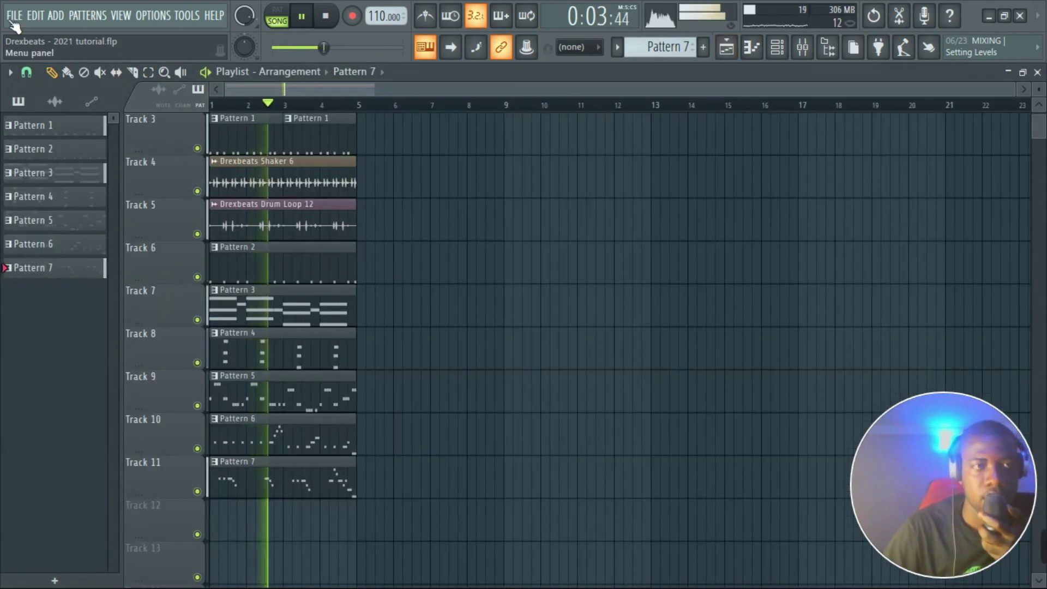
{"action": "left_click", "coordinate": [14, 16]}
{"action": "left_click", "coordinate": [25, 83]}
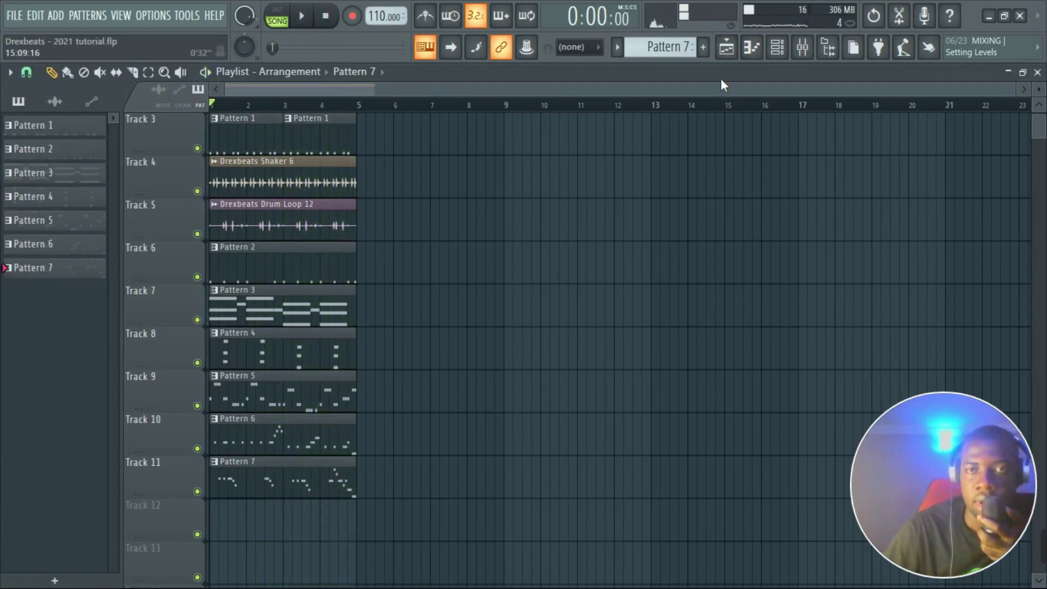
{"action": "left_click", "coordinate": [704, 50]}
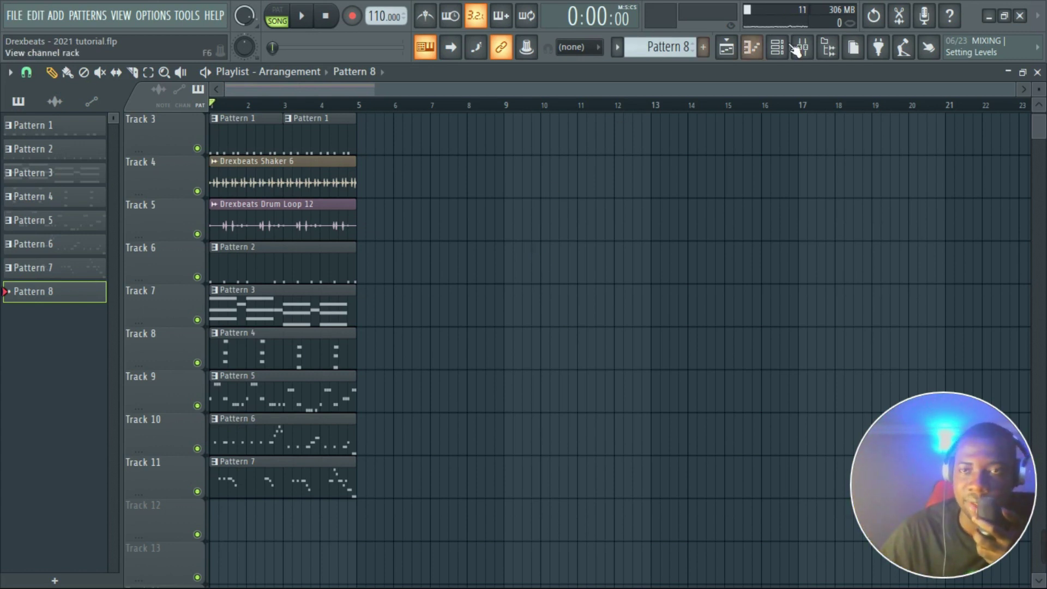
- Expand the '4. Drexbeats 808 Collection' folder in the browser and reopen the Channel rack
{"action": "left_click", "coordinate": [824, 48]}
{"action": "scroll", "coordinate": [68, 204], "scroll_direction": "up", "scroll_amount": 20}
{"action": "scroll", "coordinate": [90, 246], "scroll_direction": "up", "scroll_amount": 15}
{"action": "left_click", "coordinate": [103, 307]}
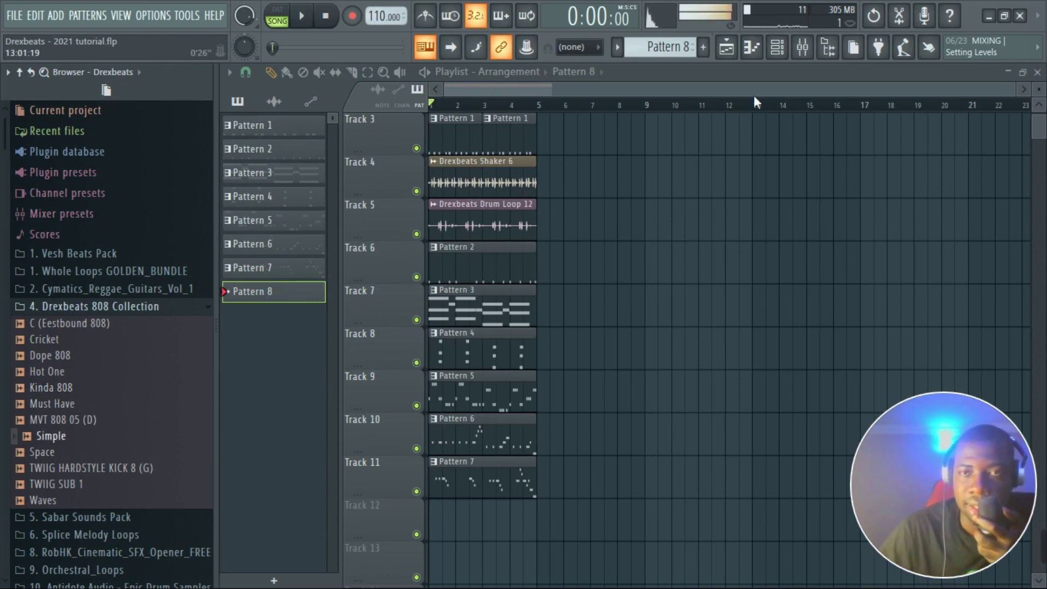
{"action": "left_click", "coordinate": [778, 55]}
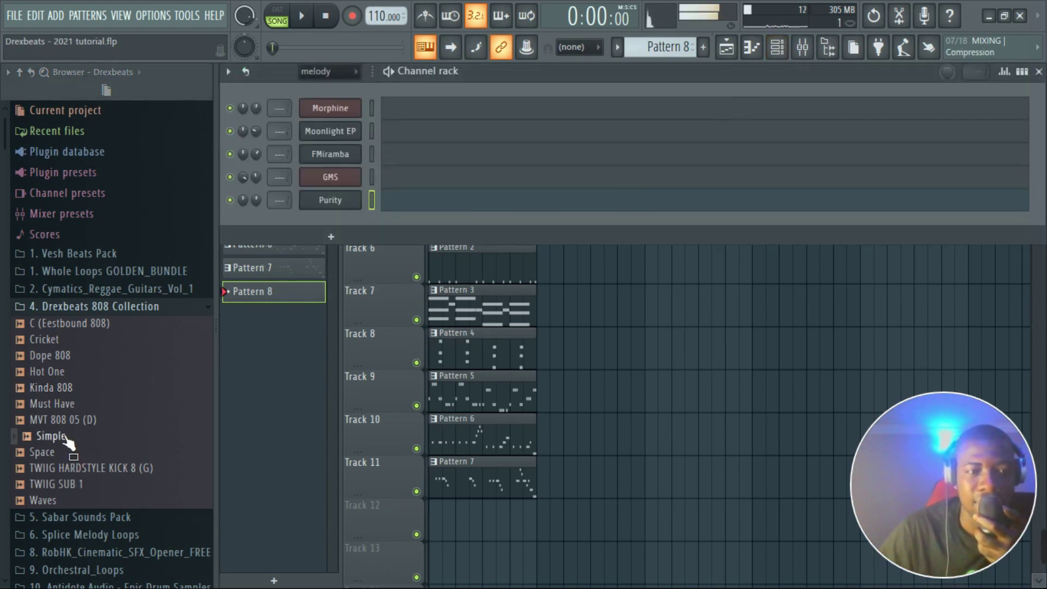
- Load the Simple 808 sample as a new channel and open its piano roll
{"action": "left_click_drag", "start_coordinate": [66, 439], "coordinate": [329, 226]}
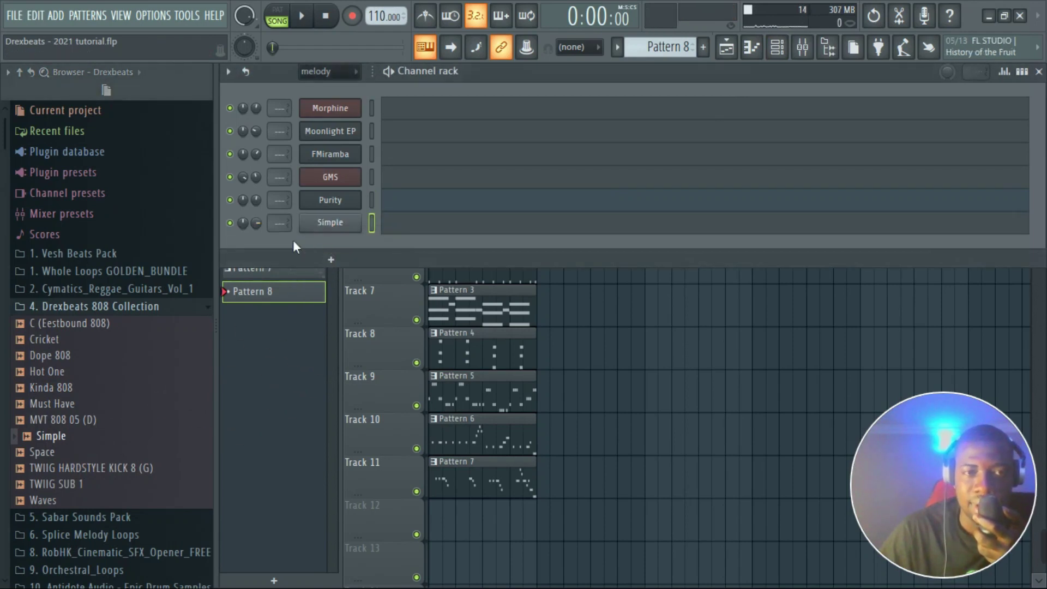
{"action": "key", "text": "space"}
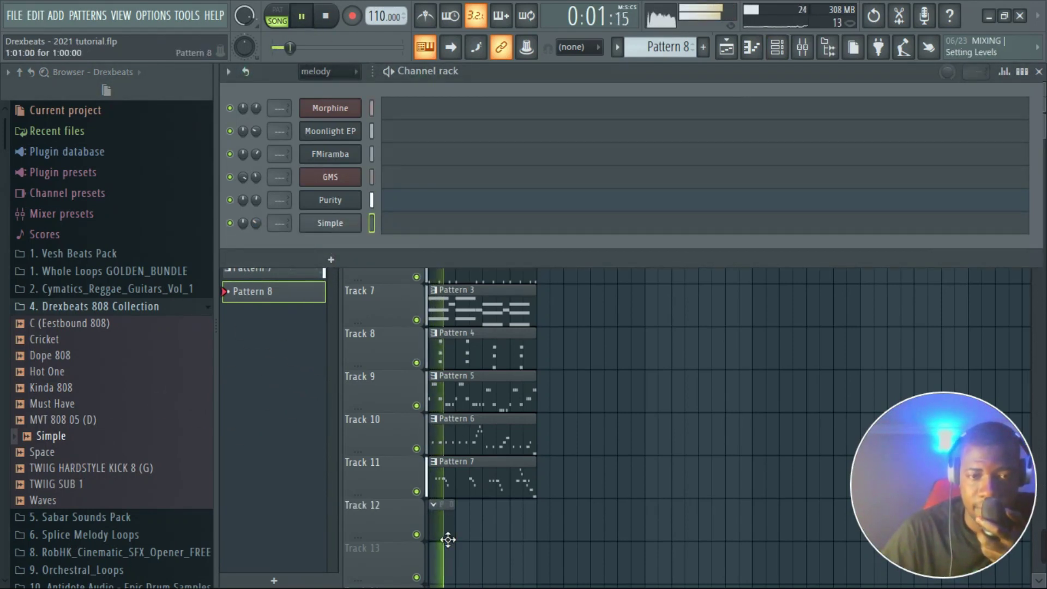
{"action": "left_click", "coordinate": [428, 227]}
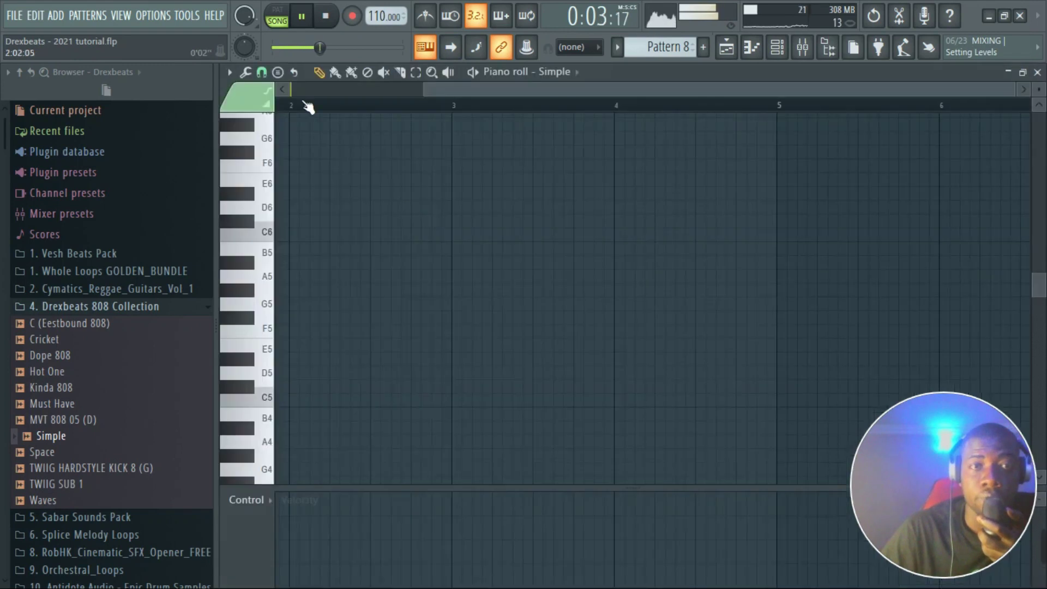
{"action": "key", "text": "space"}
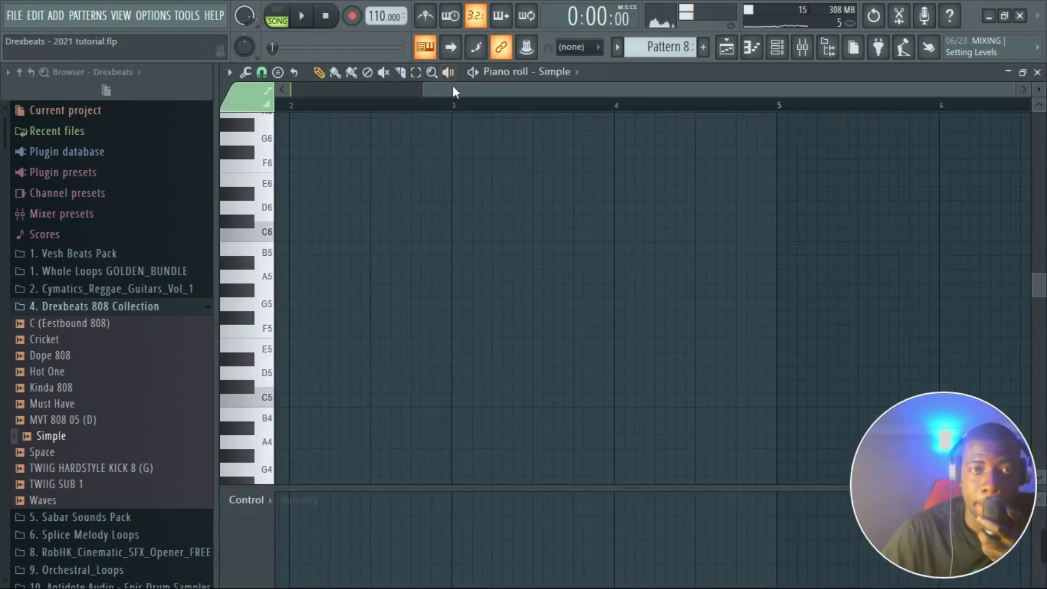
- Draw a long E5 and a D5, raise them an octave to E6 and D6, and play the result
{"action": "left_click_drag", "start_coordinate": [453, 87], "coordinate": [284, 91]}
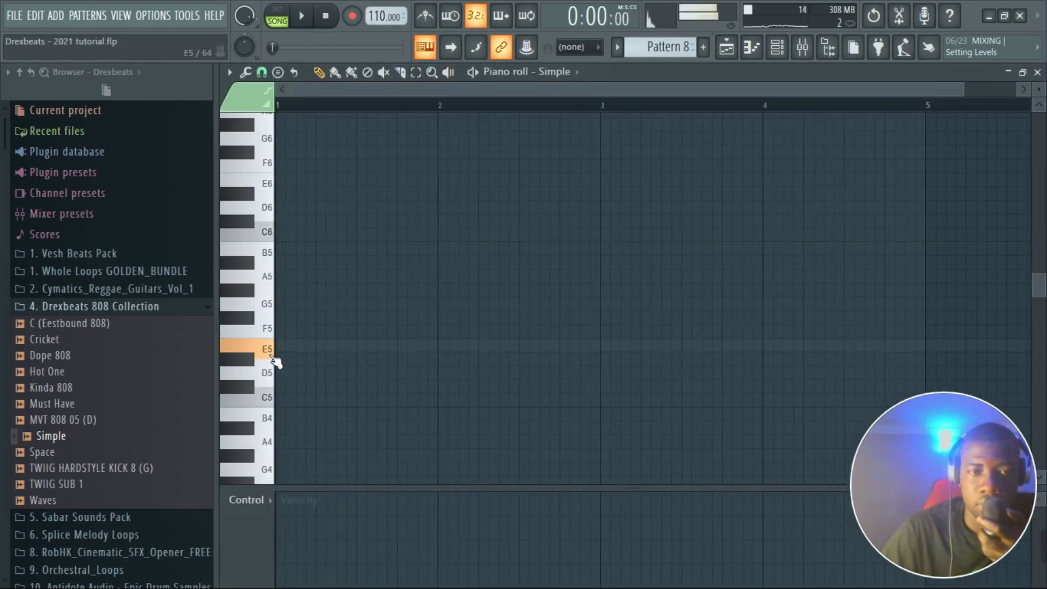
{"action": "left_click", "coordinate": [286, 346]}
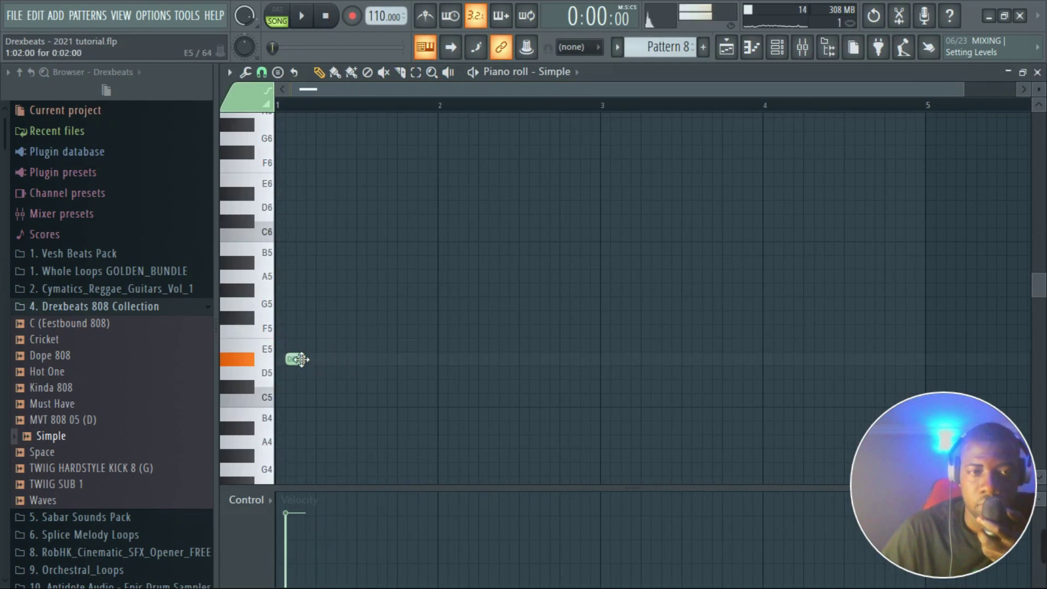
{"action": "left_click_drag", "start_coordinate": [306, 352], "coordinate": [450, 362]}
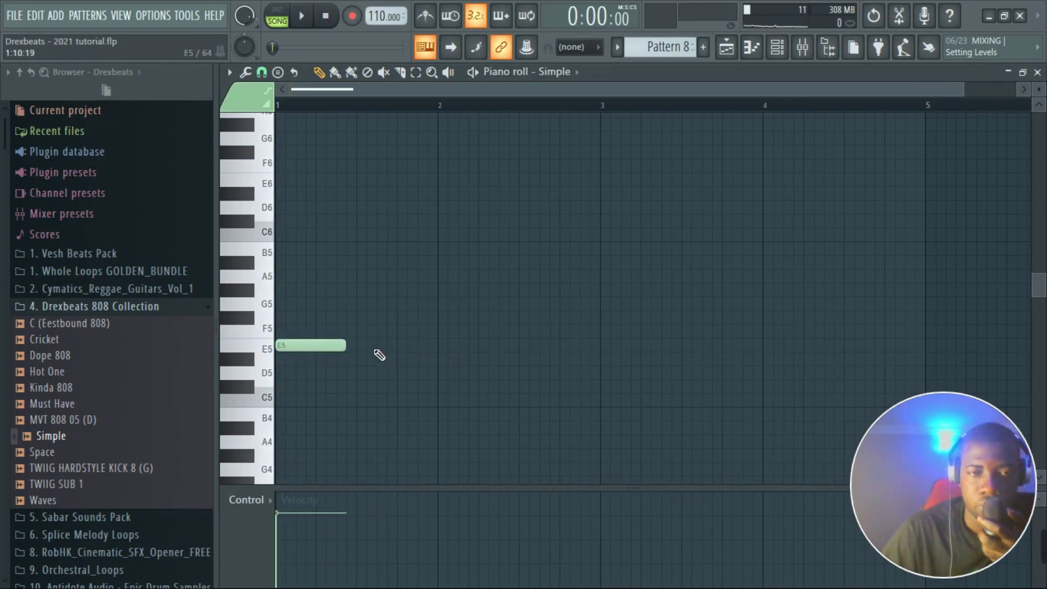
{"action": "left_click", "coordinate": [447, 374]}
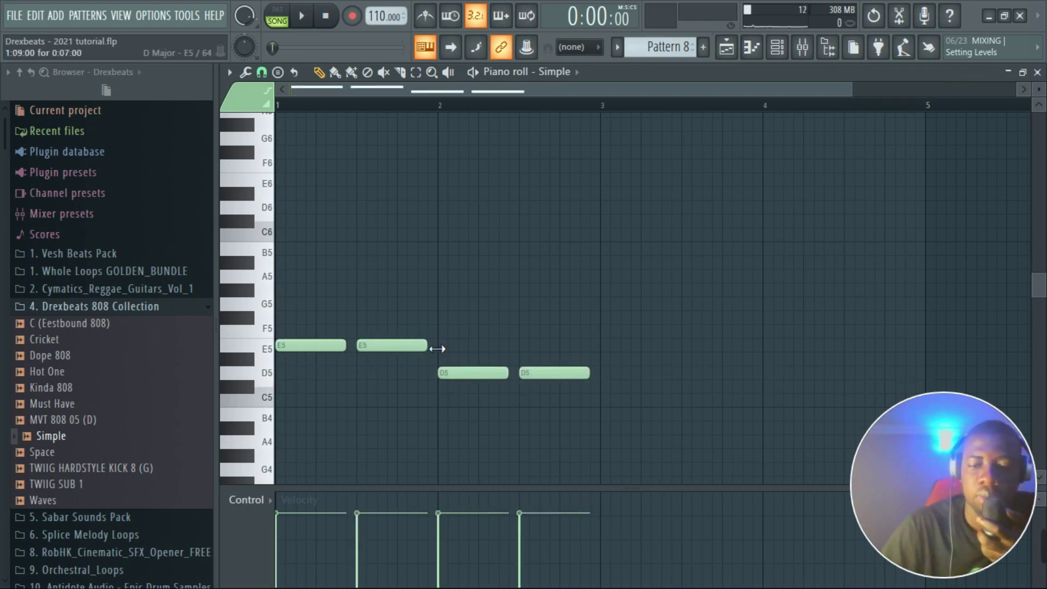
{"action": "key", "text": "ctrl+Up"}
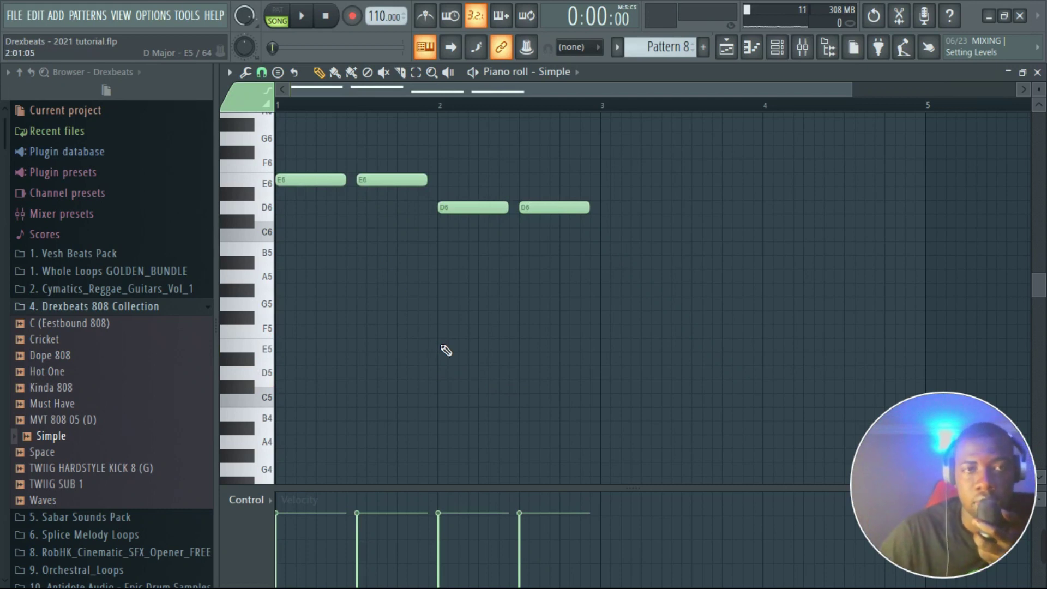
{"action": "left_click", "coordinate": [304, 17]}
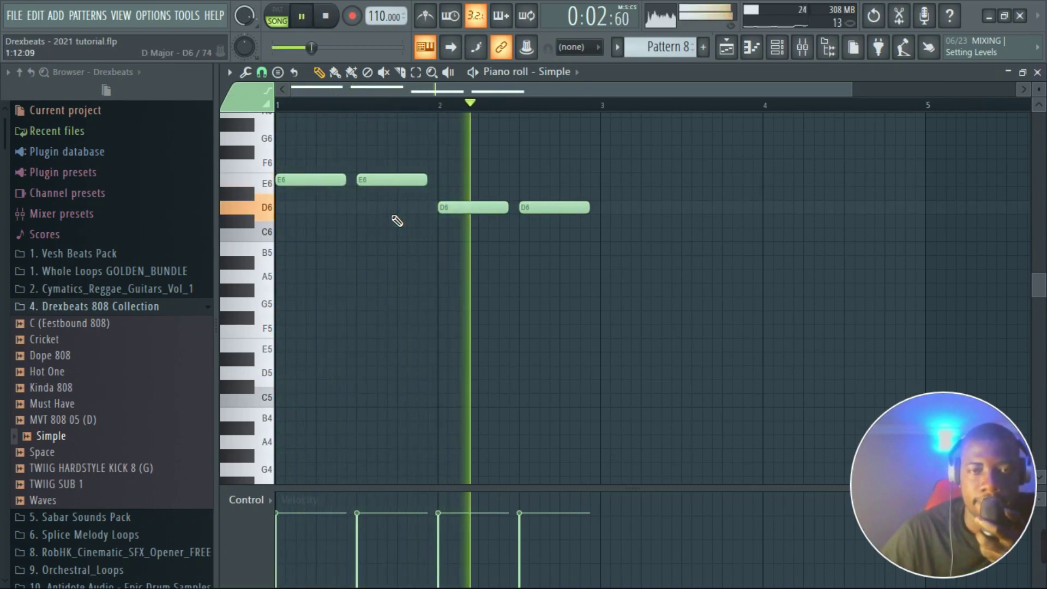
- Rearrange the notes into two E6 at bars 1–2 and two D6 at bars 3–4
{"action": "right_click", "coordinate": [588, 210]}
{"action": "right_click", "coordinate": [455, 216]}
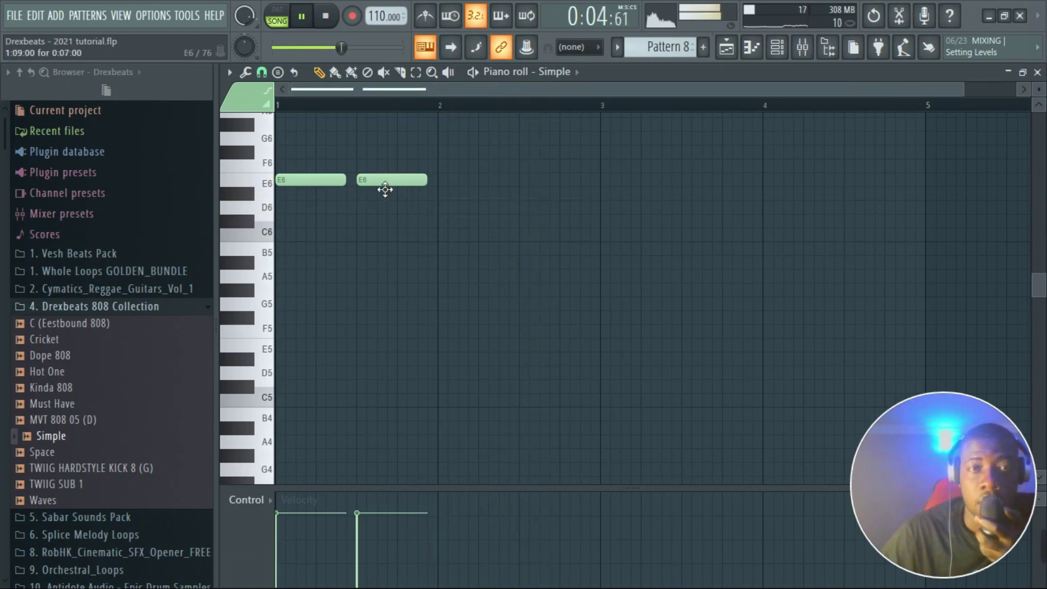
{"action": "right_click", "coordinate": [427, 184]}
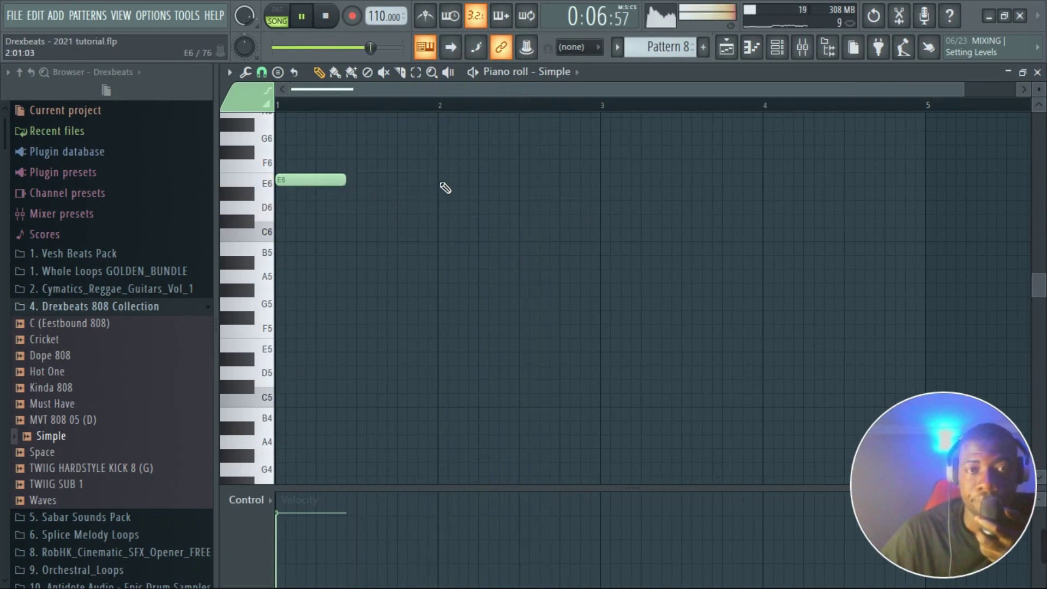
{"action": "left_click", "coordinate": [444, 182]}
{"action": "left_click", "coordinate": [613, 218]}
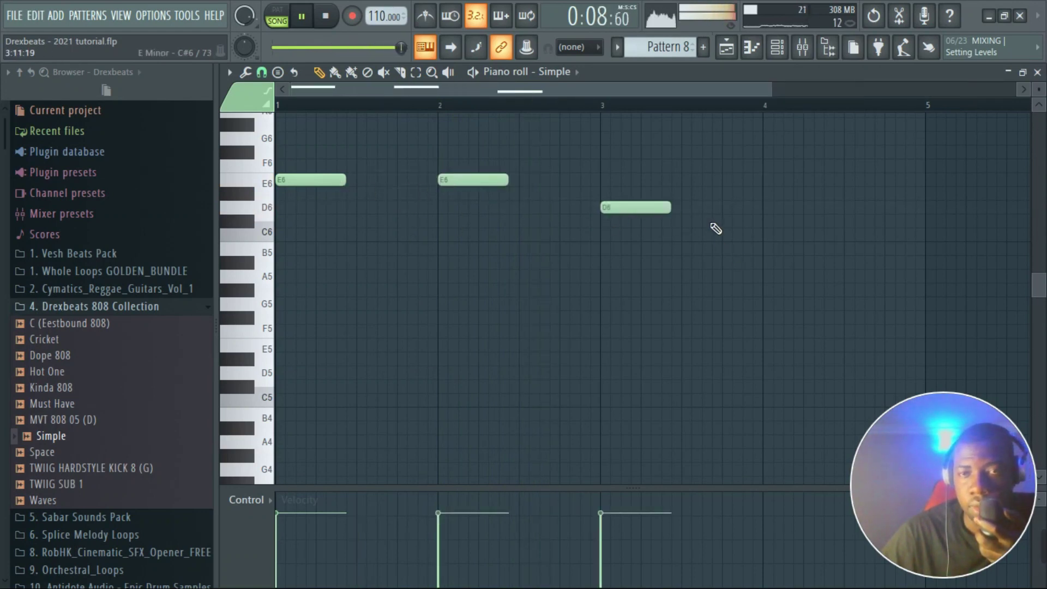
{"action": "left_click", "coordinate": [692, 211]}
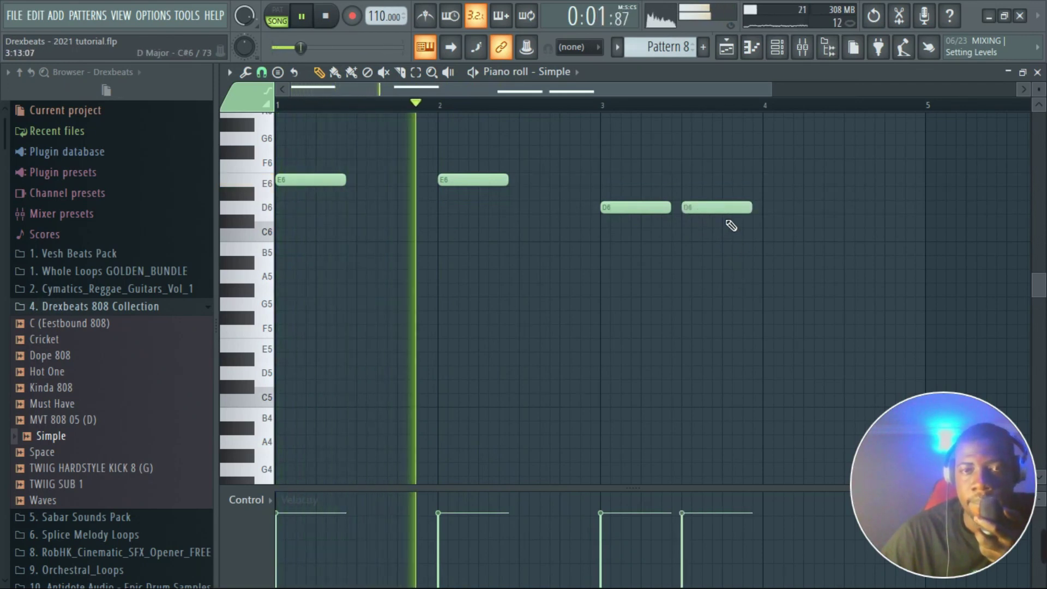
{"action": "right_click", "coordinate": [734, 217]}
{"action": "left_click", "coordinate": [771, 214]}
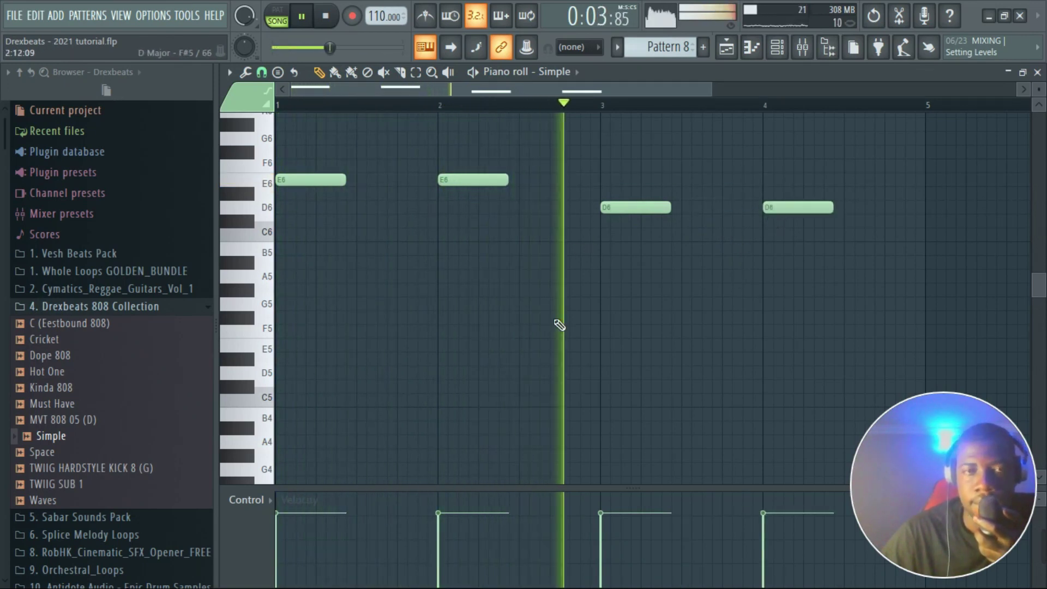
{"action": "scroll", "coordinate": [480, 256], "scroll_direction": "up", "scroll_amount": 3}
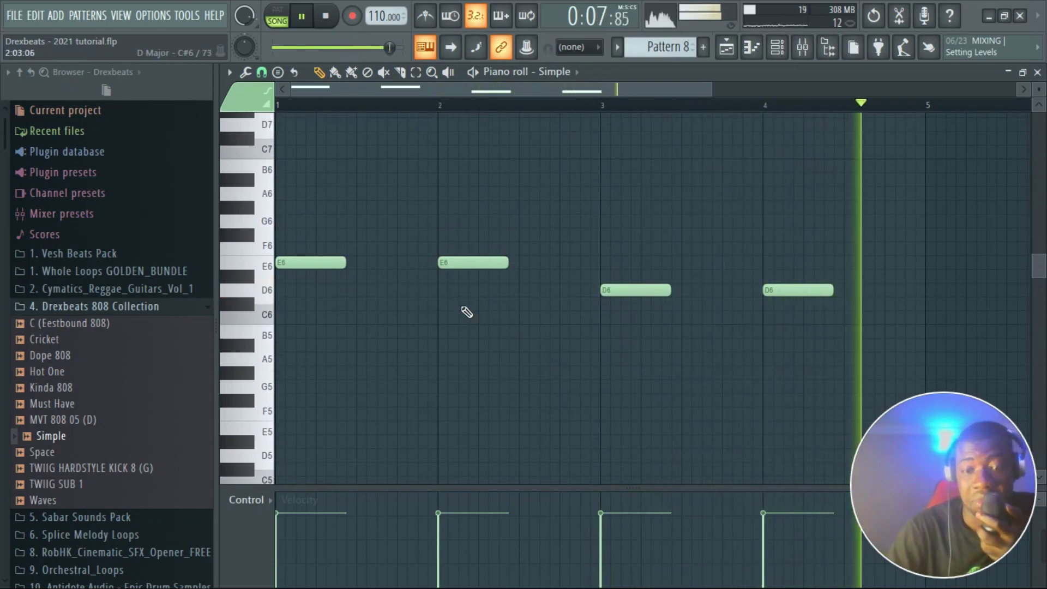
{"action": "key", "text": "space"}
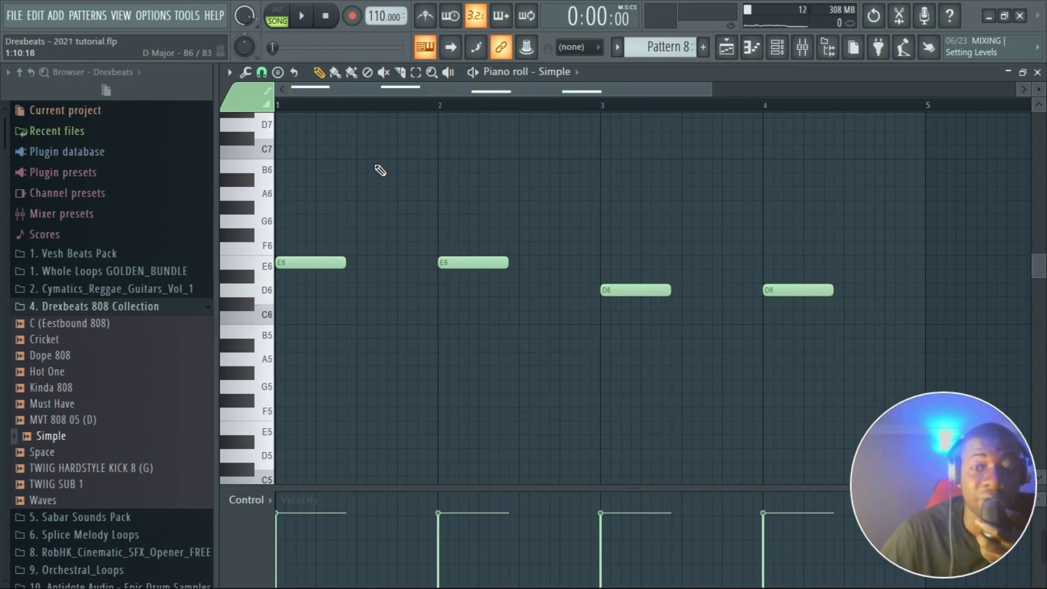
- Add a B6 and A6 in bar 1, a short E6 late in bar 2, and a B5 before bar 3
{"action": "left_click", "coordinate": [367, 169]}
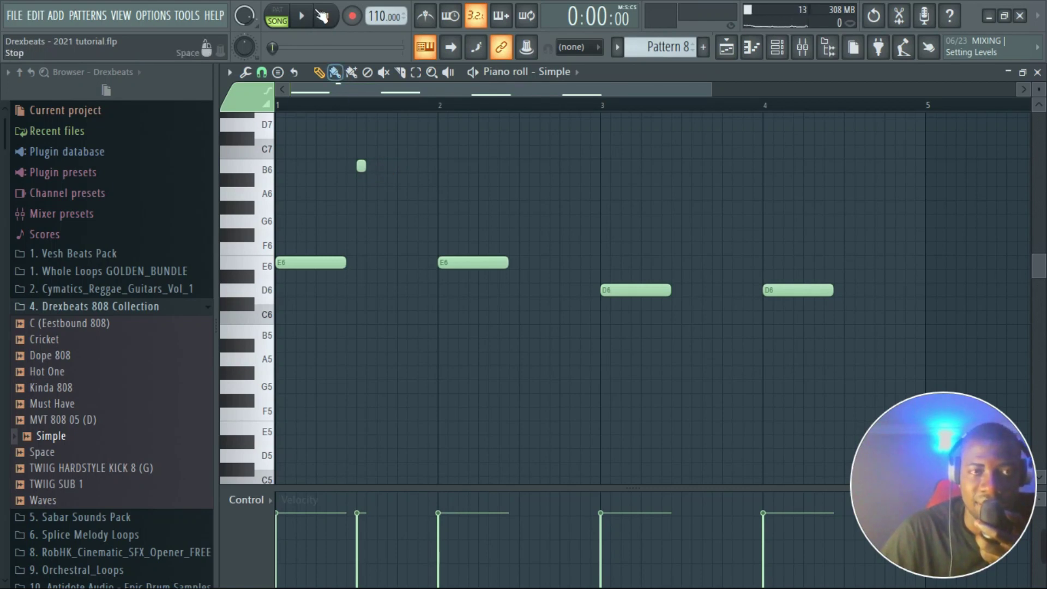
{"action": "left_click", "coordinate": [316, 16]}
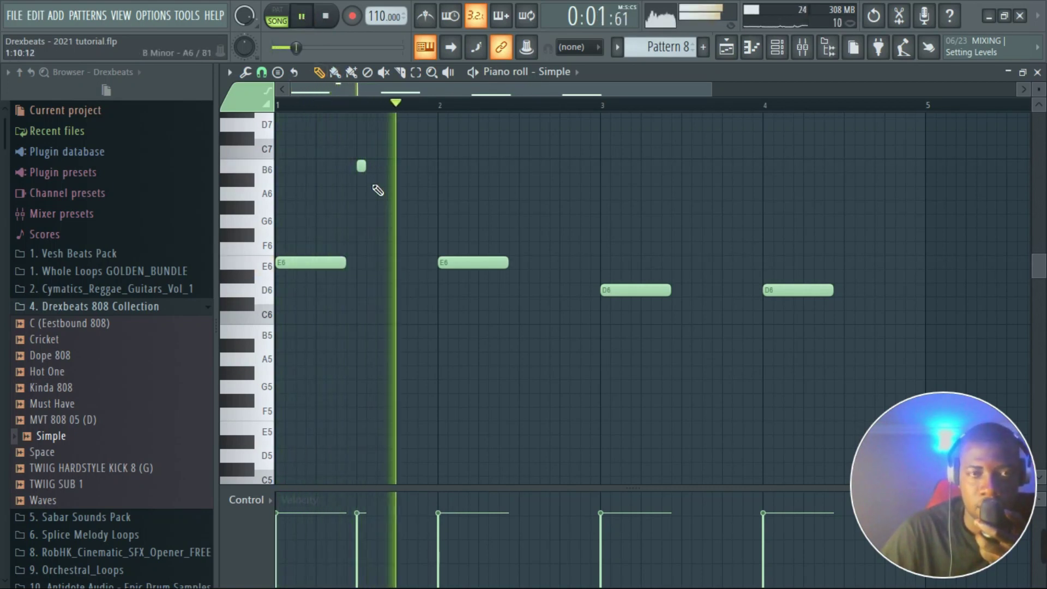
{"action": "left_click_drag", "start_coordinate": [362, 167], "coordinate": [418, 169]}
{"action": "left_click", "coordinate": [424, 194]}
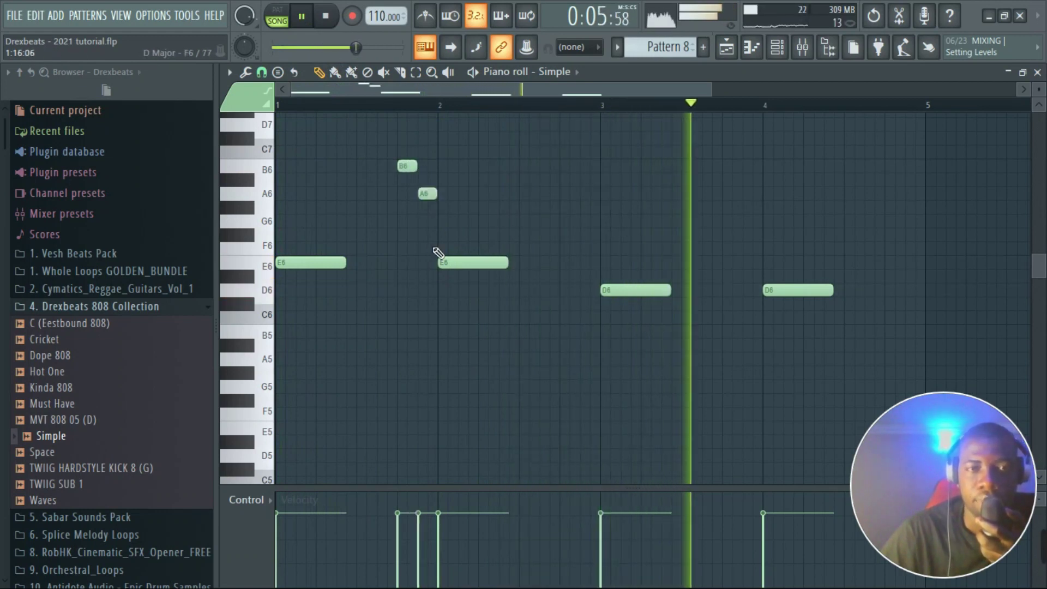
{"action": "left_click", "coordinate": [574, 267]}
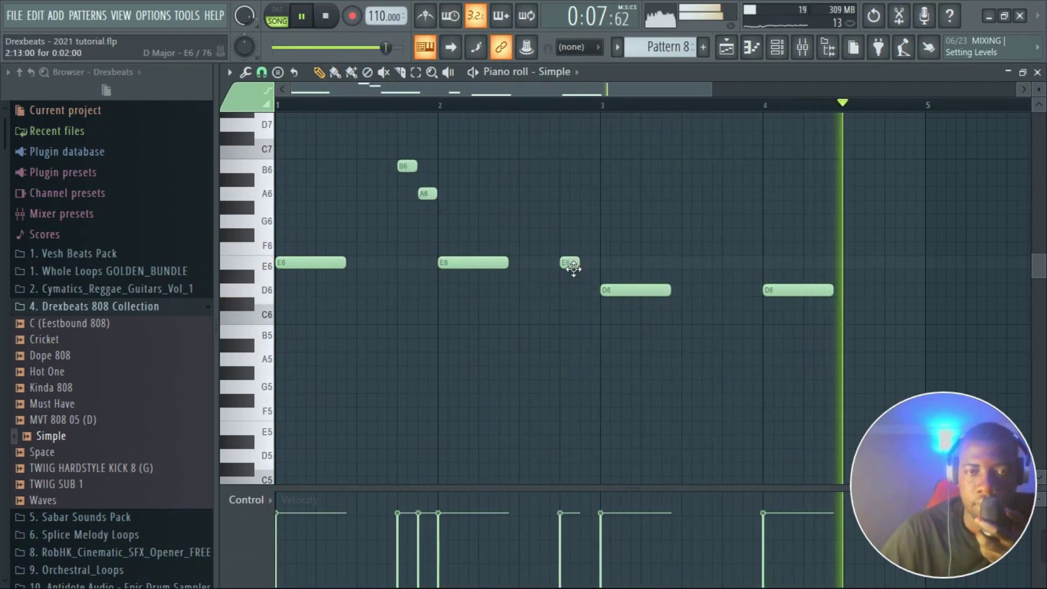
{"action": "left_click_drag", "start_coordinate": [580, 263], "coordinate": [606, 272]}
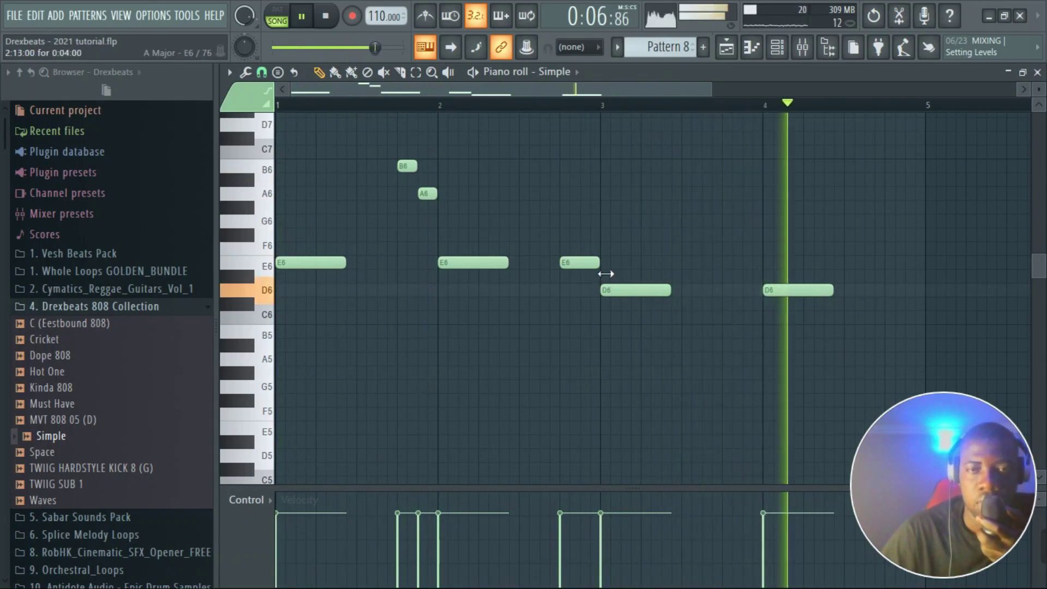
{"action": "left_click_drag", "start_coordinate": [607, 274], "coordinate": [593, 272]}
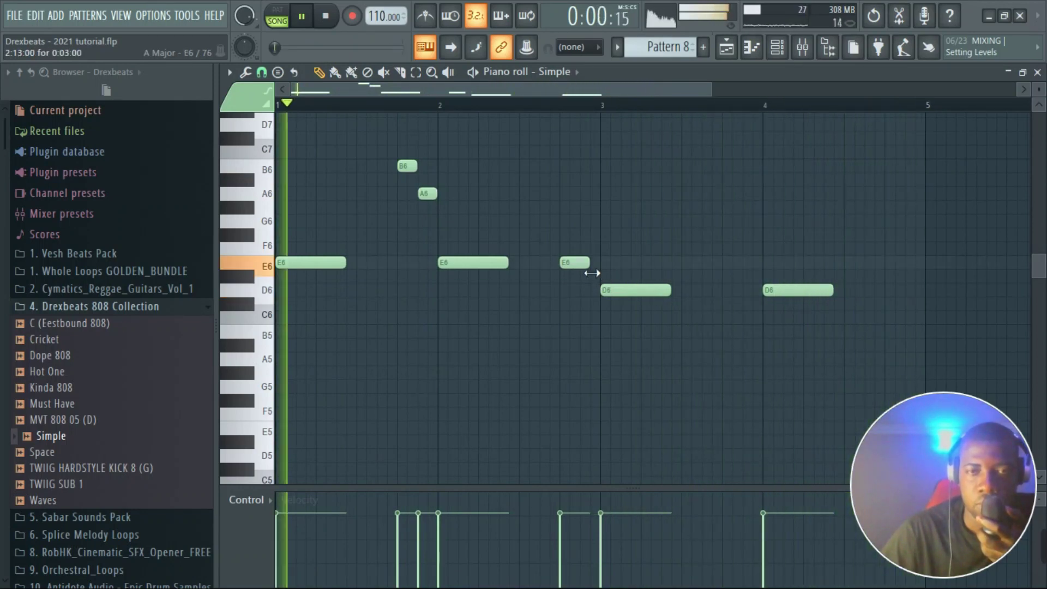
{"action": "left_click_drag", "start_coordinate": [590, 273], "coordinate": [580, 273]}
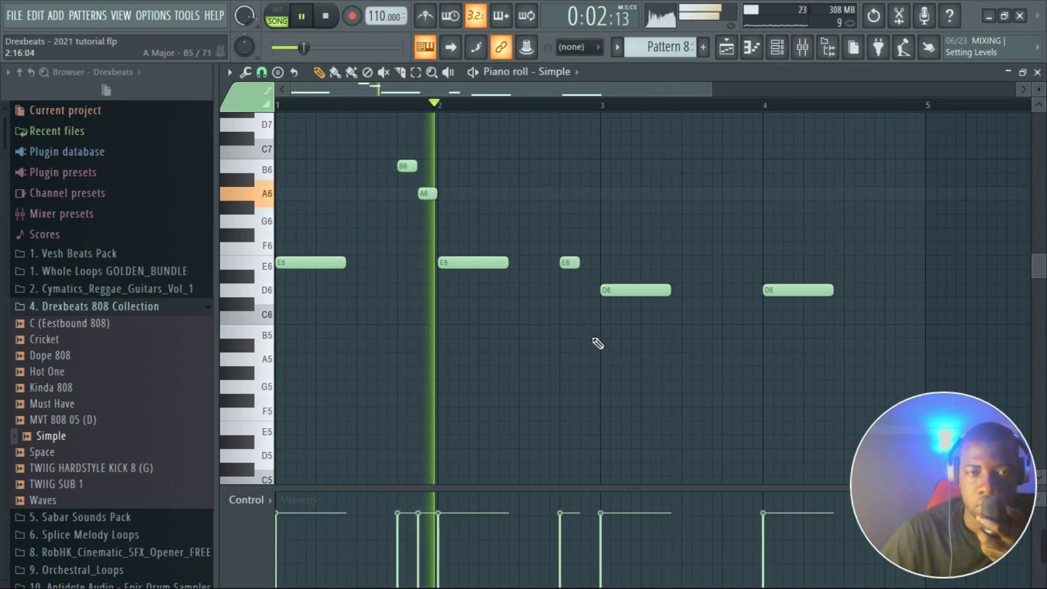
{"action": "left_click", "coordinate": [590, 331]}
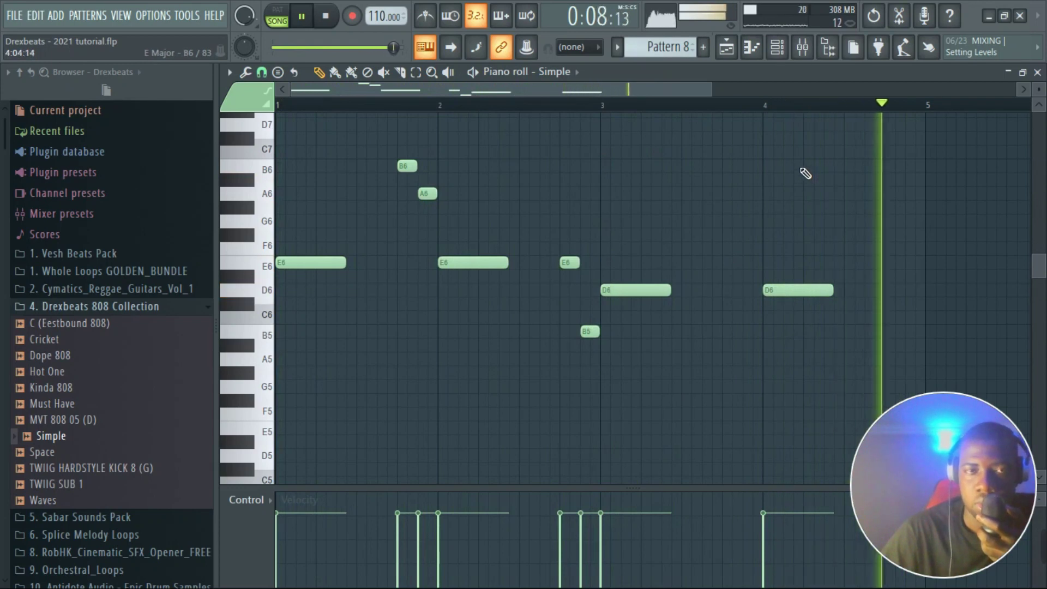
- Add a D7 note in bar 4 with slide enabled, then return to the playlist
{"action": "left_click", "coordinate": [803, 125]}
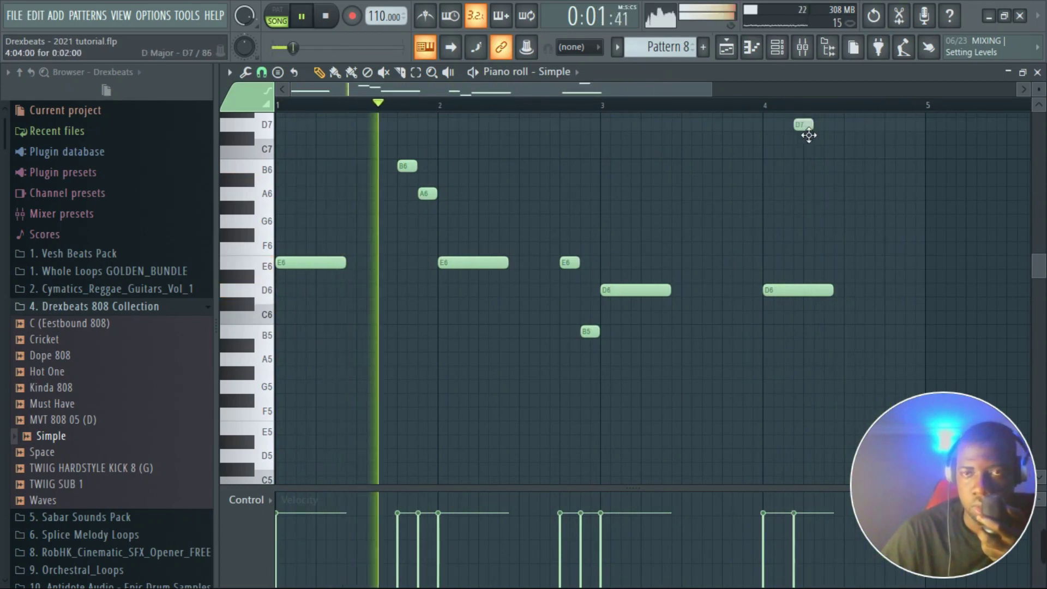
{"action": "double_click", "coordinate": [801, 125]}
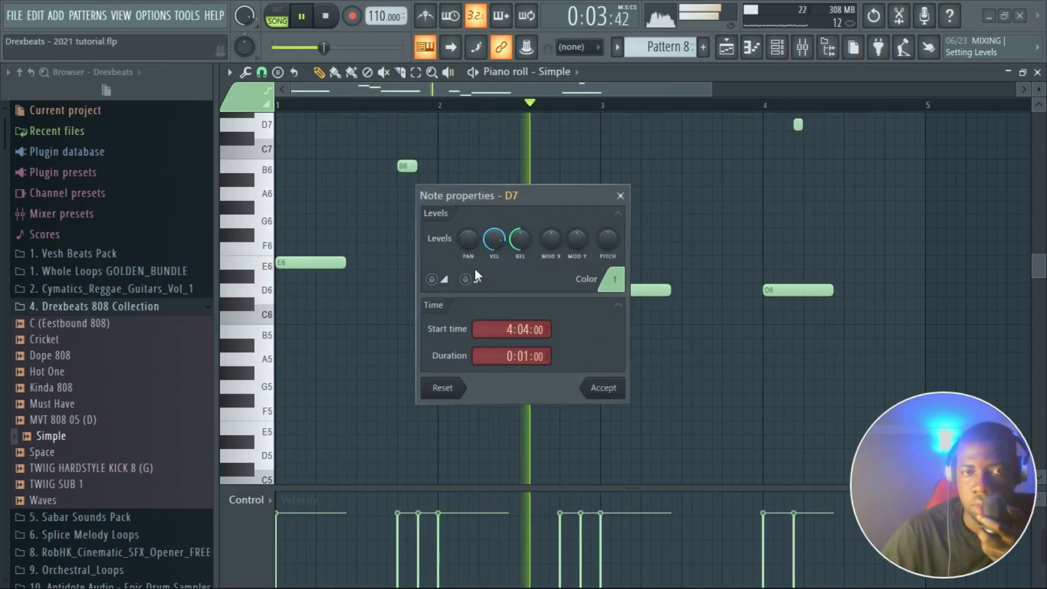
{"action": "left_click", "coordinate": [431, 278]}
{"action": "left_click", "coordinate": [603, 389]}
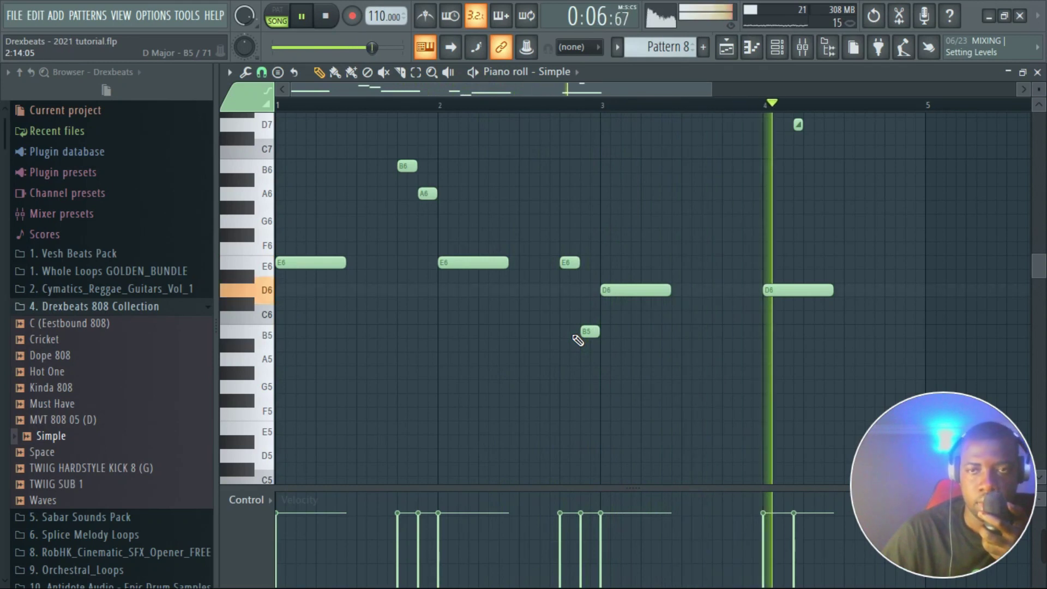
{"action": "left_click", "coordinate": [727, 47]}
{"action": "left_click", "coordinate": [325, 16]}
- Solo Track 3, unmute Tracks 4–6, and play the song from the start
{"action": "scroll", "coordinate": [631, 259], "scroll_direction": "up", "scroll_amount": 2}
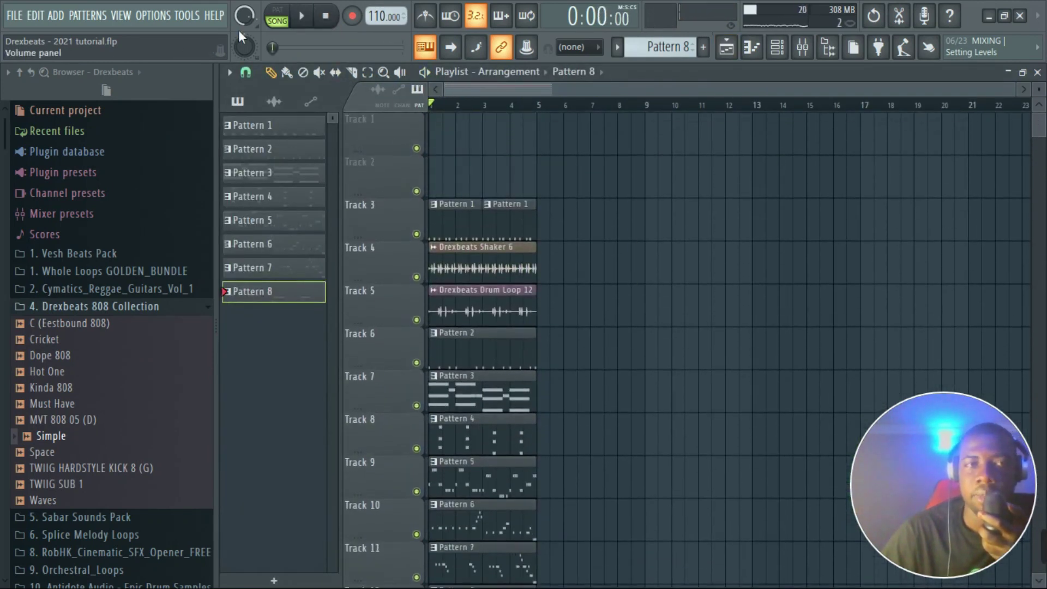
{"action": "left_click", "coordinate": [15, 15]}
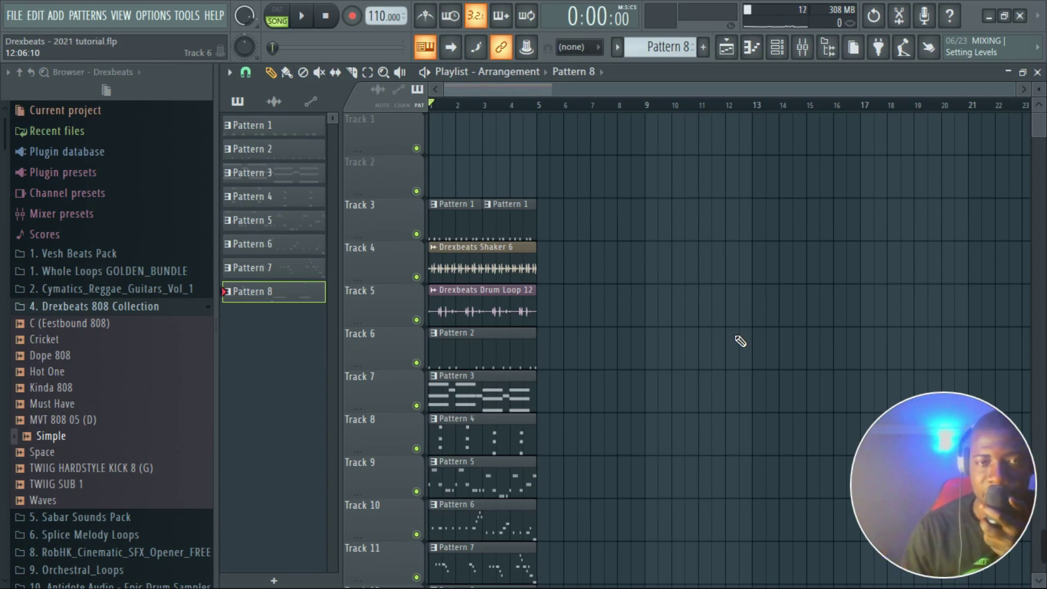
{"action": "scroll", "coordinate": [674, 304], "scroll_direction": "down", "scroll_amount": 2}
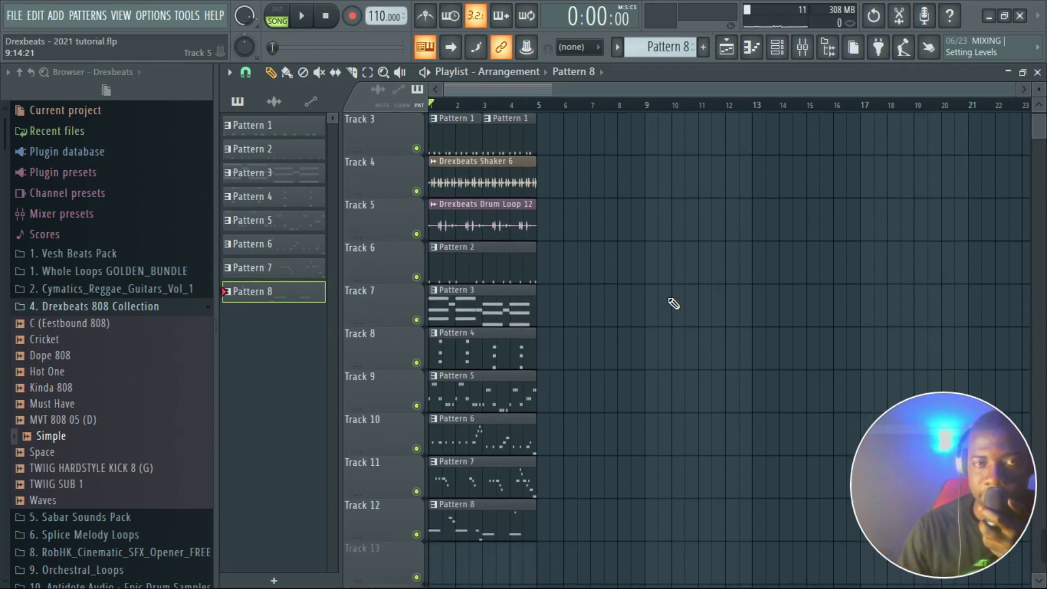
{"action": "scroll", "coordinate": [497, 247], "scroll_direction": "up", "scroll_amount": 2}
{"action": "right_click", "coordinate": [417, 235]}
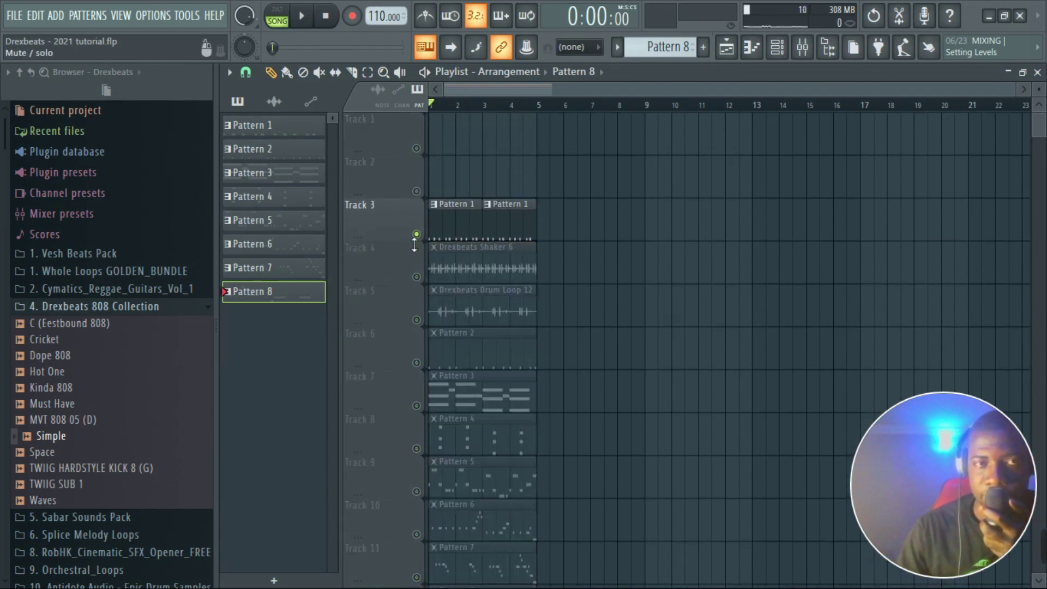
{"action": "left_click", "coordinate": [417, 277]}
{"action": "left_click", "coordinate": [416, 321]}
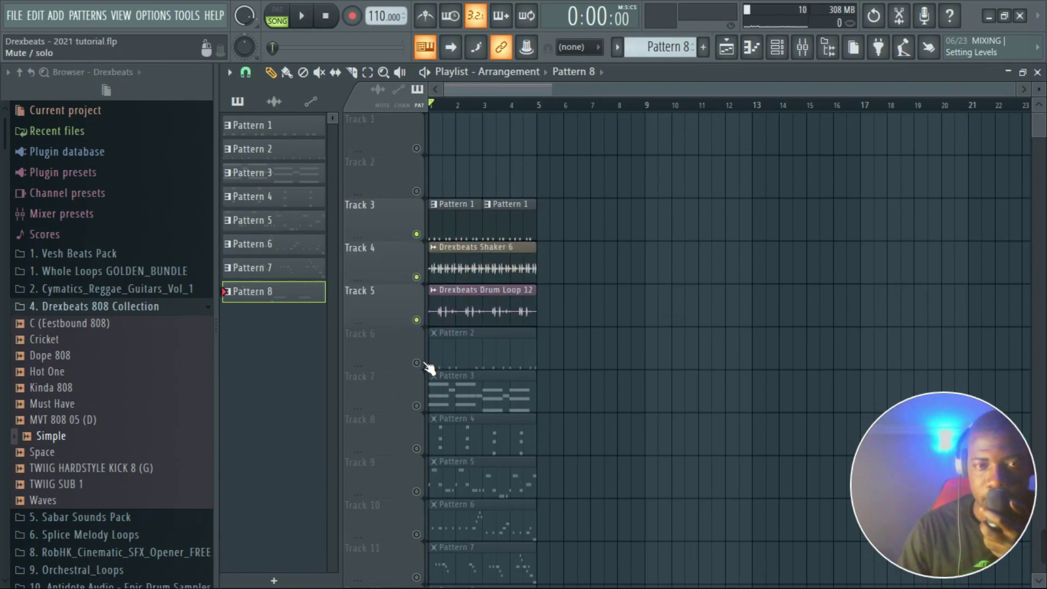
{"action": "left_click", "coordinate": [417, 363]}
{"action": "left_click", "coordinate": [305, 20]}
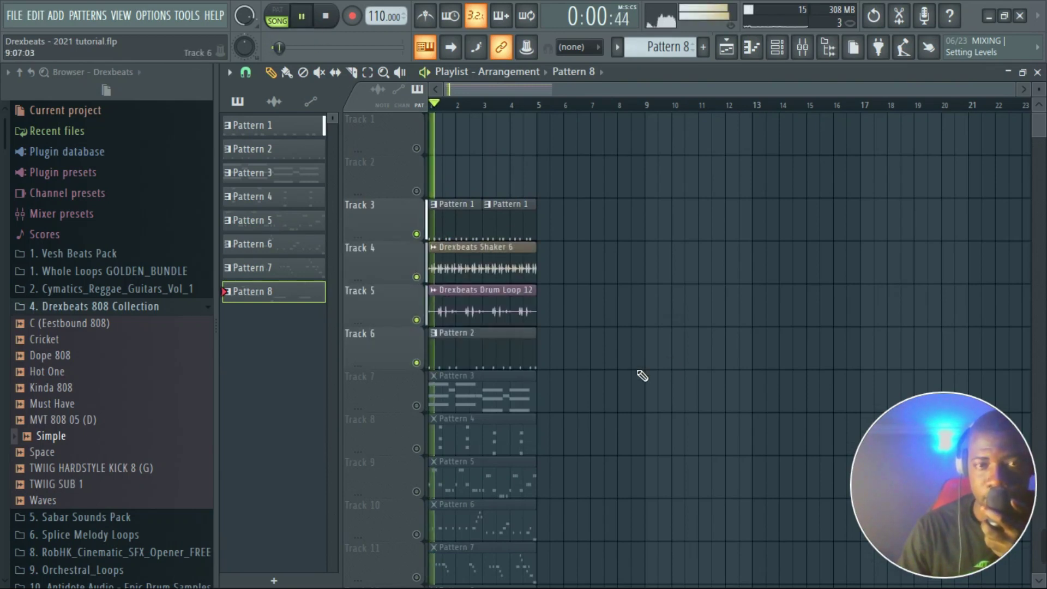
- Unmute Tracks 7 through 11 one by one while the song plays
{"action": "left_click", "coordinate": [417, 406]}
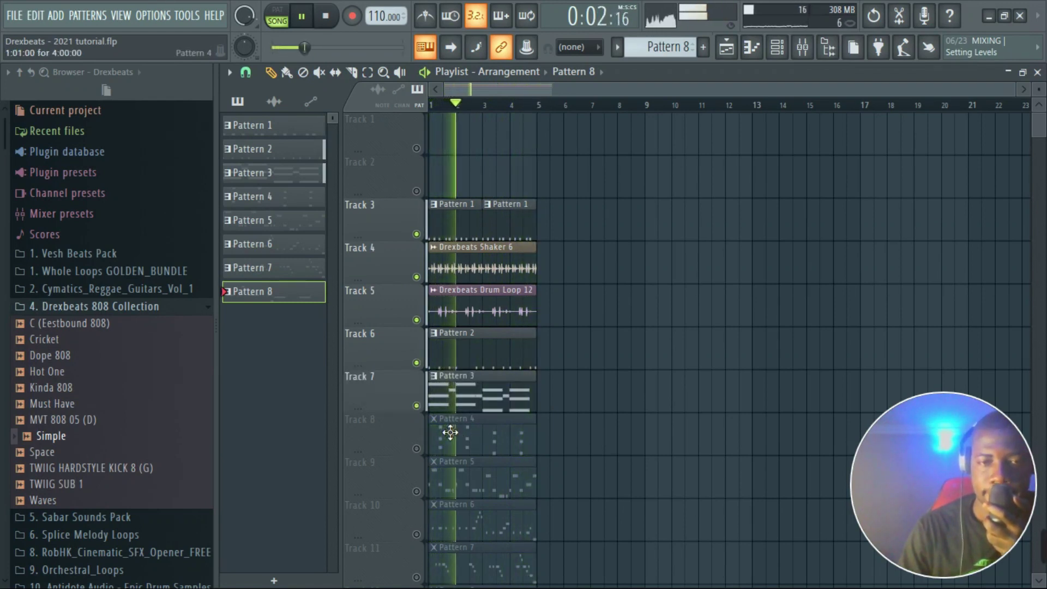
{"action": "scroll", "coordinate": [450, 420], "scroll_direction": "down", "scroll_amount": 1}
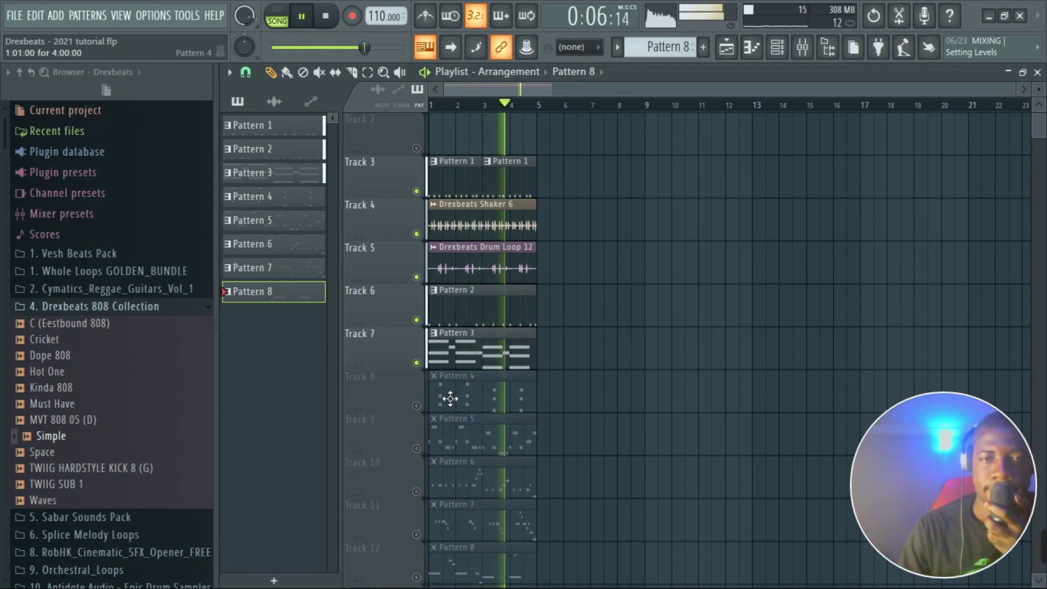
{"action": "left_click", "coordinate": [416, 405]}
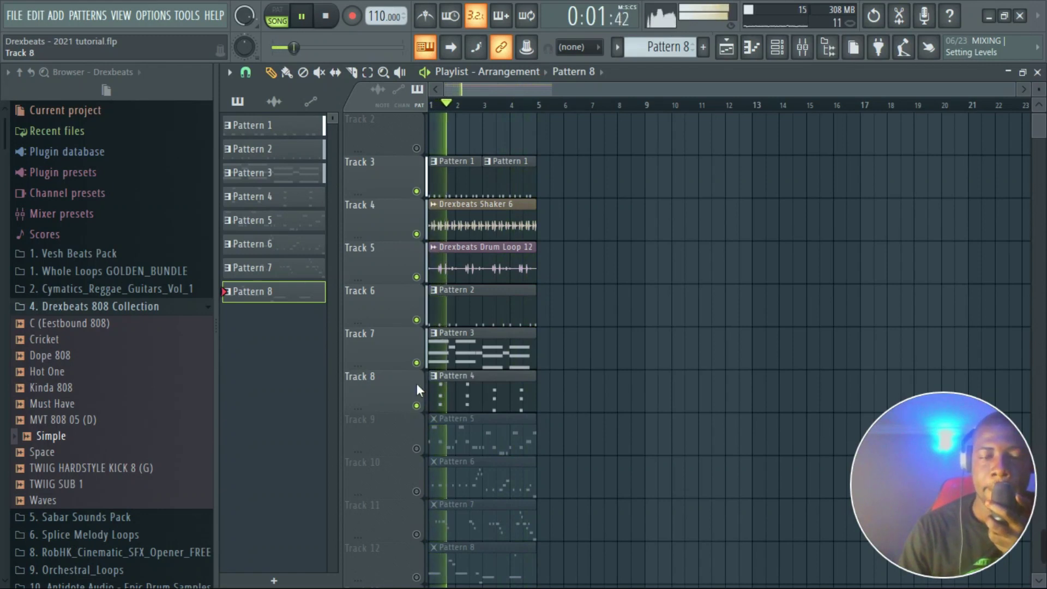
{"action": "scroll", "coordinate": [420, 377], "scroll_direction": "down", "scroll_amount": 2}
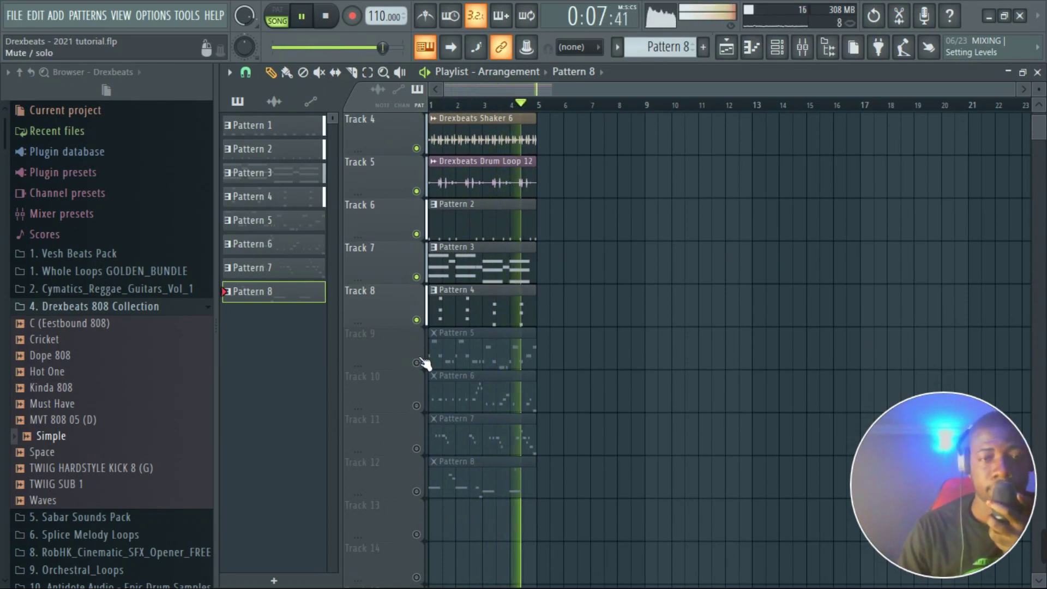
{"action": "left_click", "coordinate": [417, 363]}
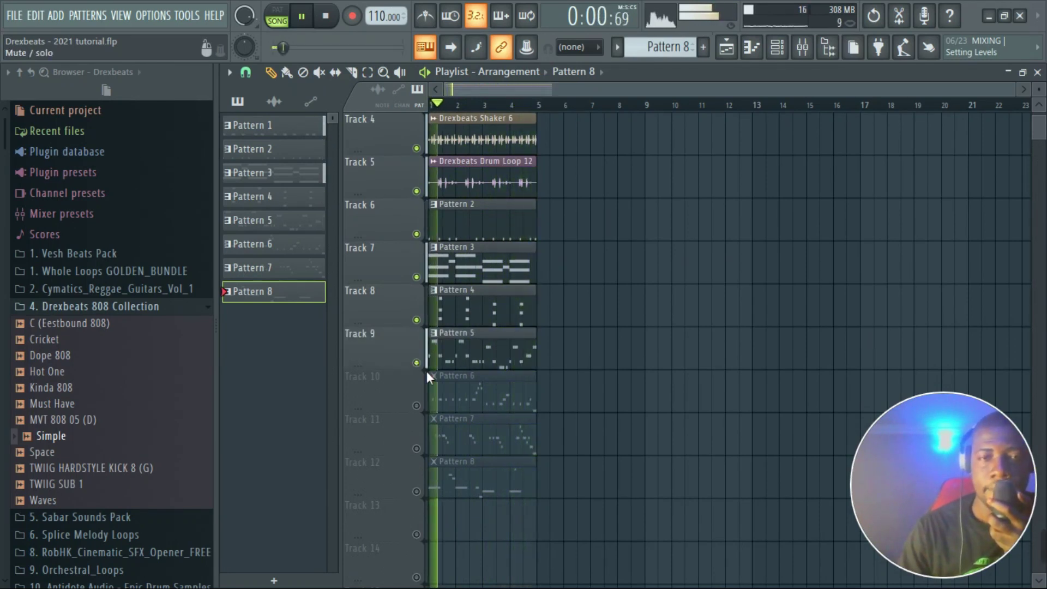
{"action": "scroll", "coordinate": [445, 373], "scroll_direction": "down", "scroll_amount": 1}
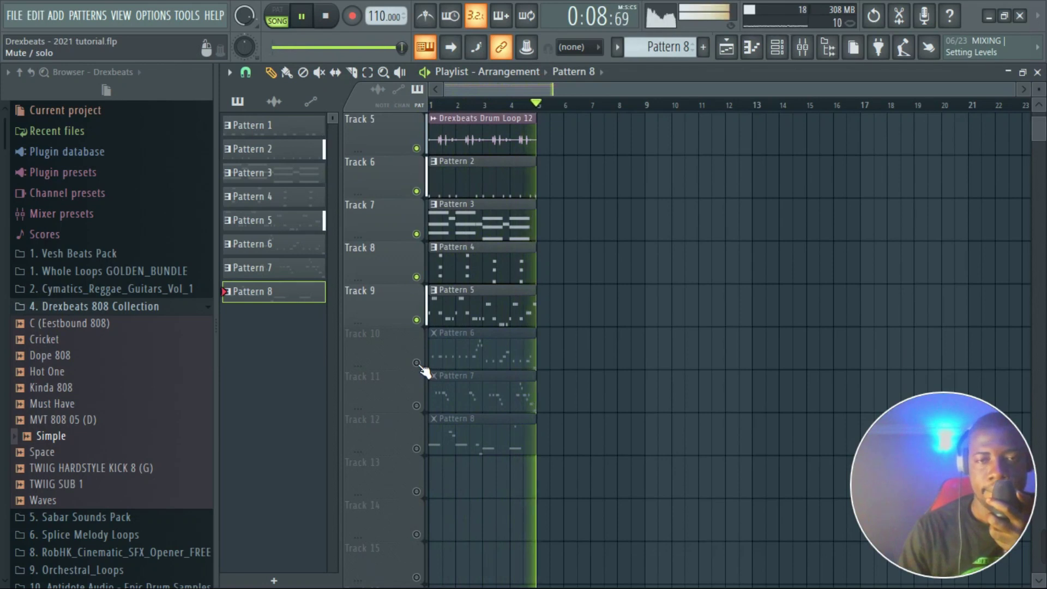
{"action": "left_click", "coordinate": [417, 364]}
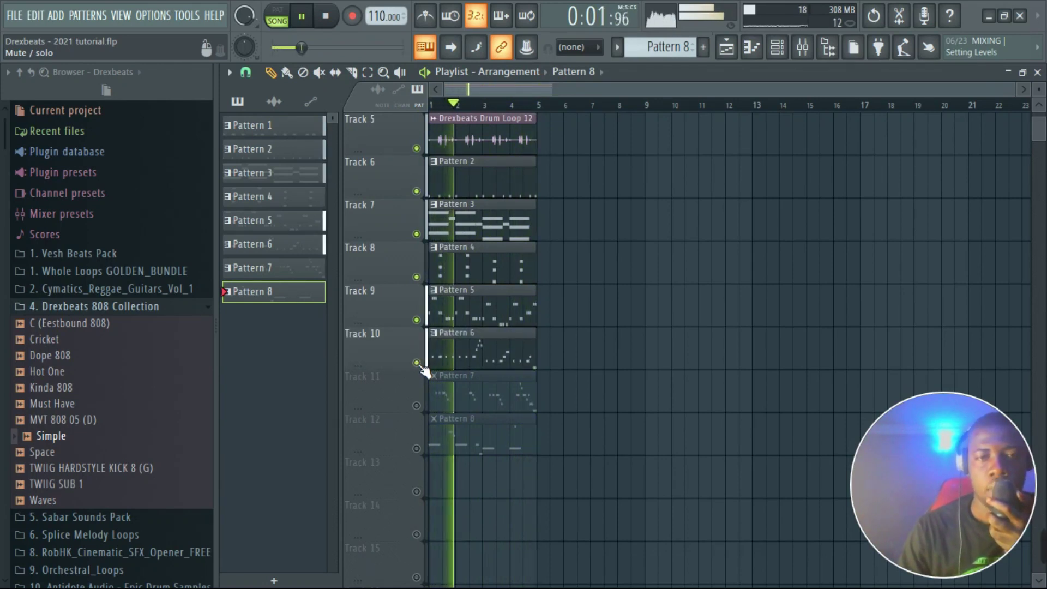
{"action": "left_click", "coordinate": [417, 407]}
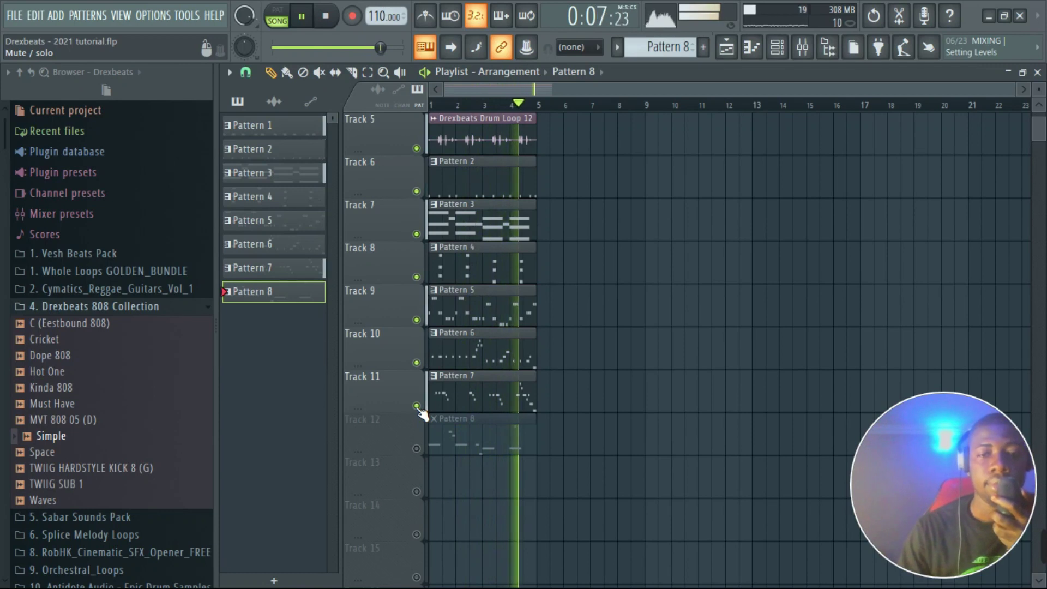
{"action": "left_click", "coordinate": [418, 450]}
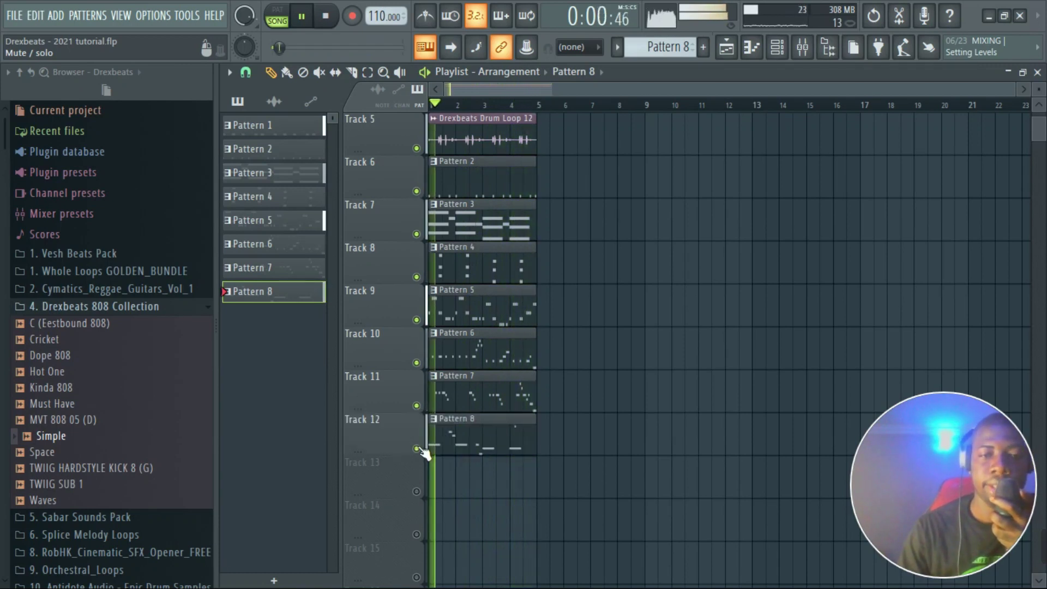